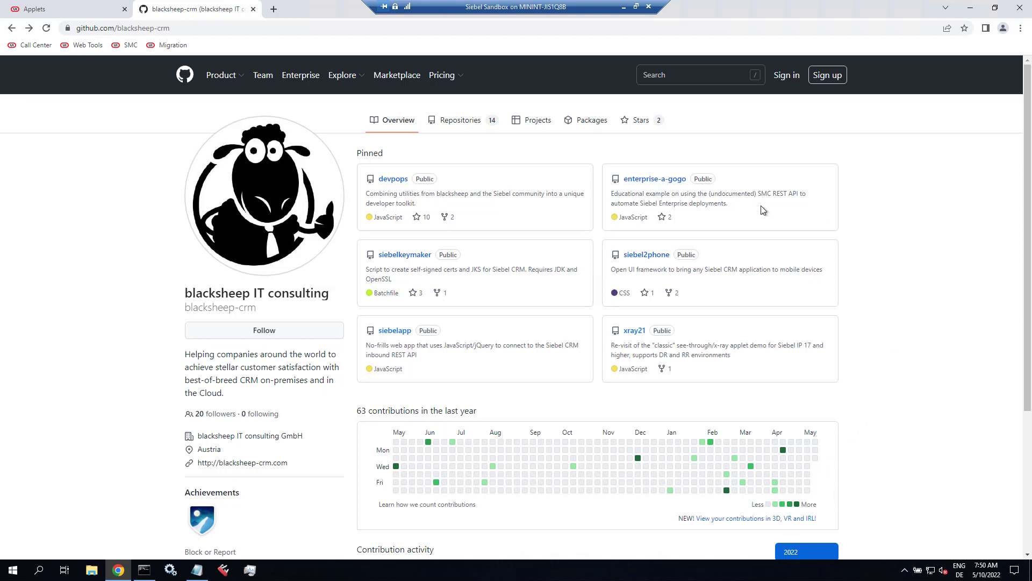
- Open the devpops repository and highlight the educational-use notice in its README
click(392, 182)
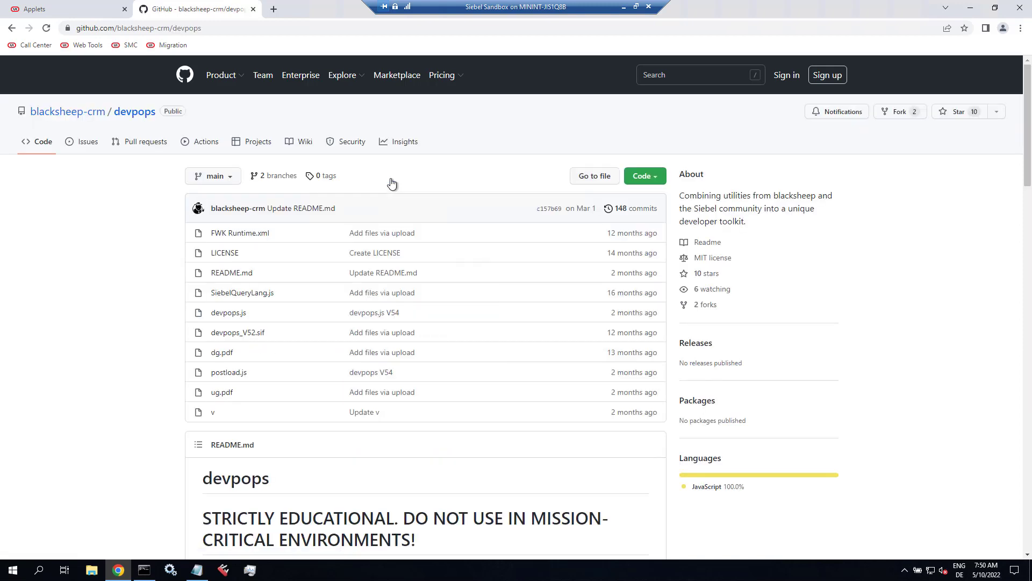
scroll(282, 377, down, 3)
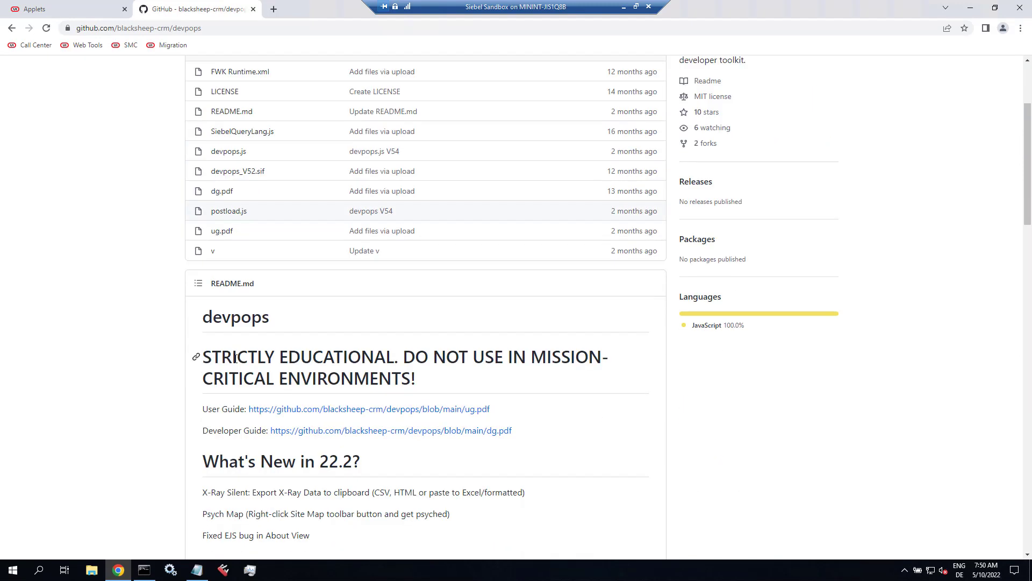
drag(205, 360, 430, 386)
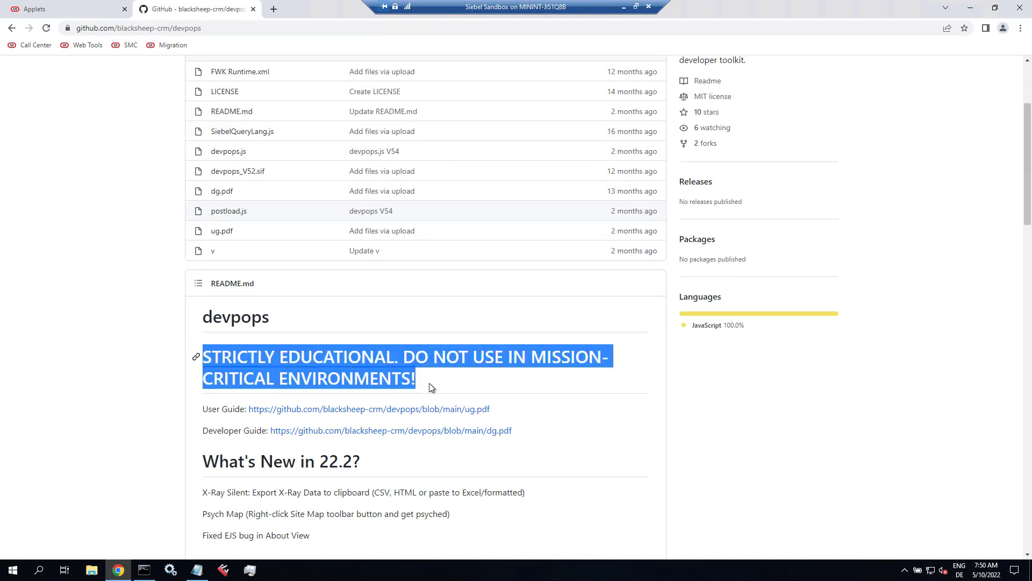
drag(202, 357, 527, 387)
drag(162, 357, 473, 382)
scroll(597, 418, down, 4)
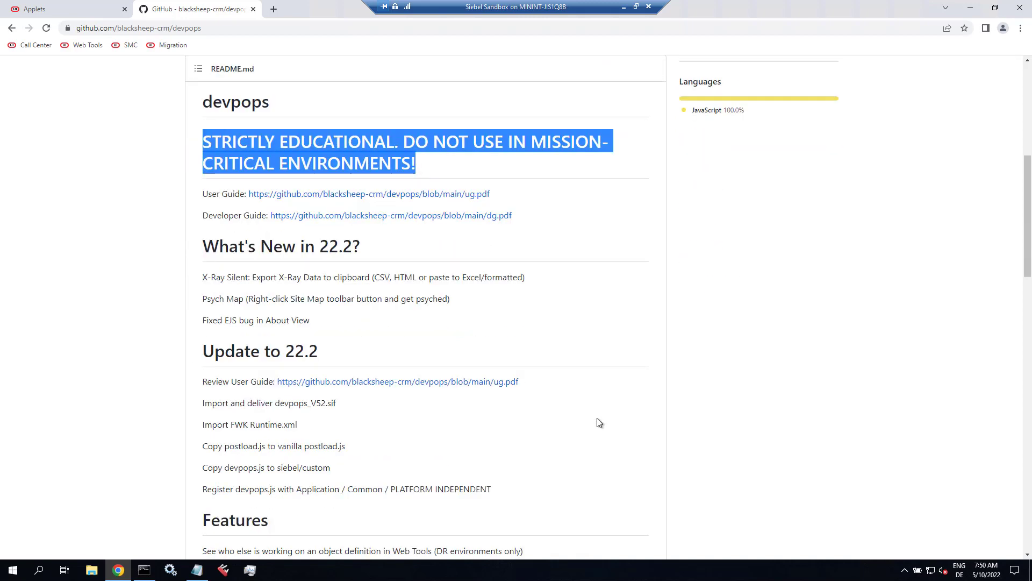
- Examine the README's update notes, feature list and installation instructions, highlighting the first step about importing all SIFs
scroll(599, 422, down, 6)
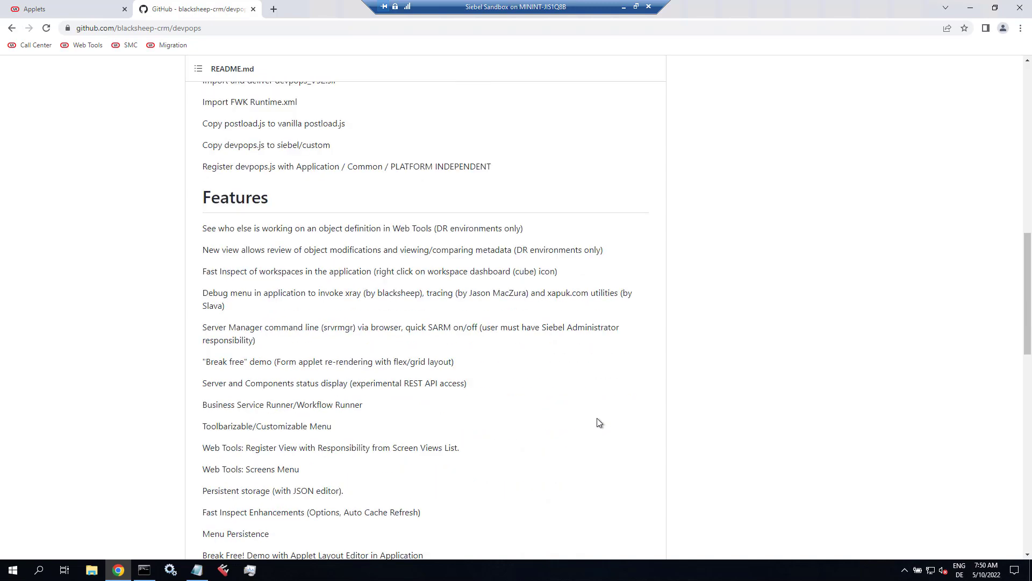
scroll(600, 422, down, 1)
scroll(600, 422, down, 9)
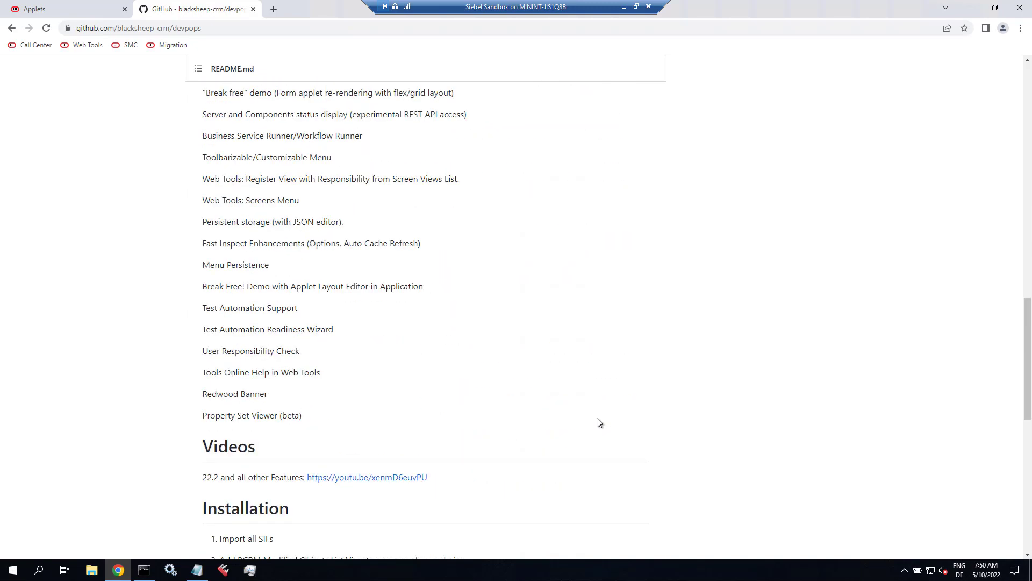
scroll(600, 422, down, 1)
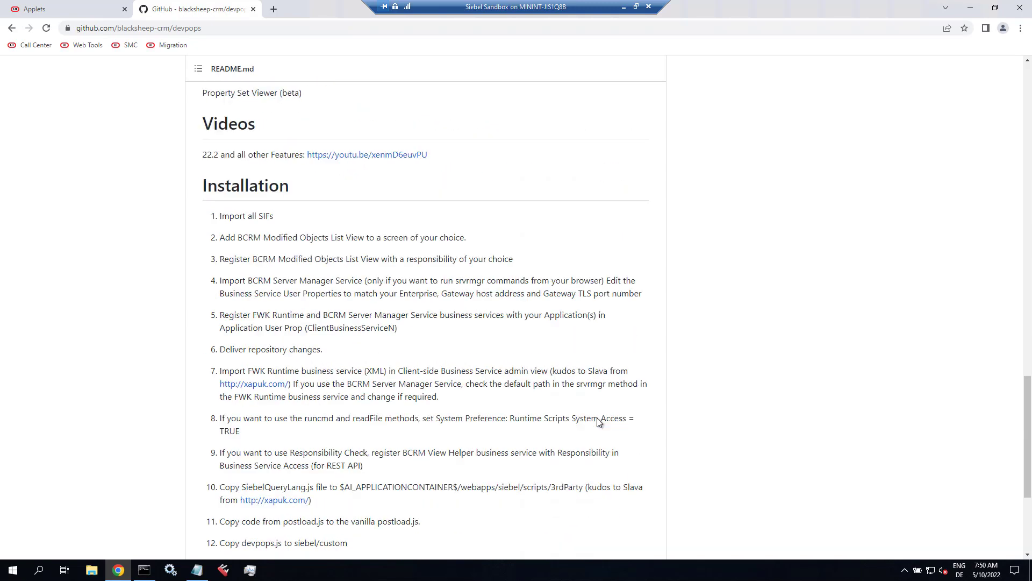
scroll(600, 422, down, 1)
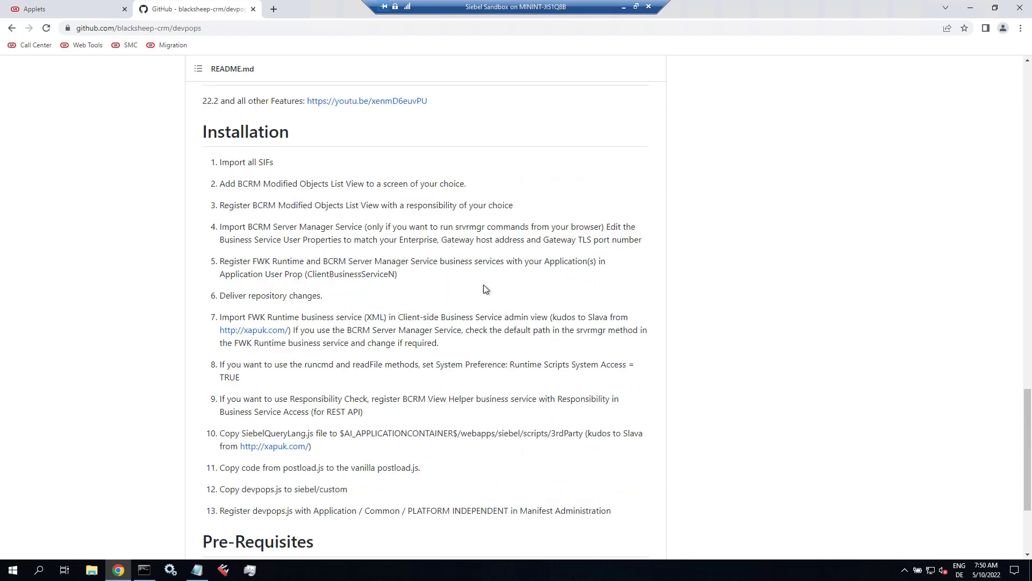
drag(221, 164, 379, 164)
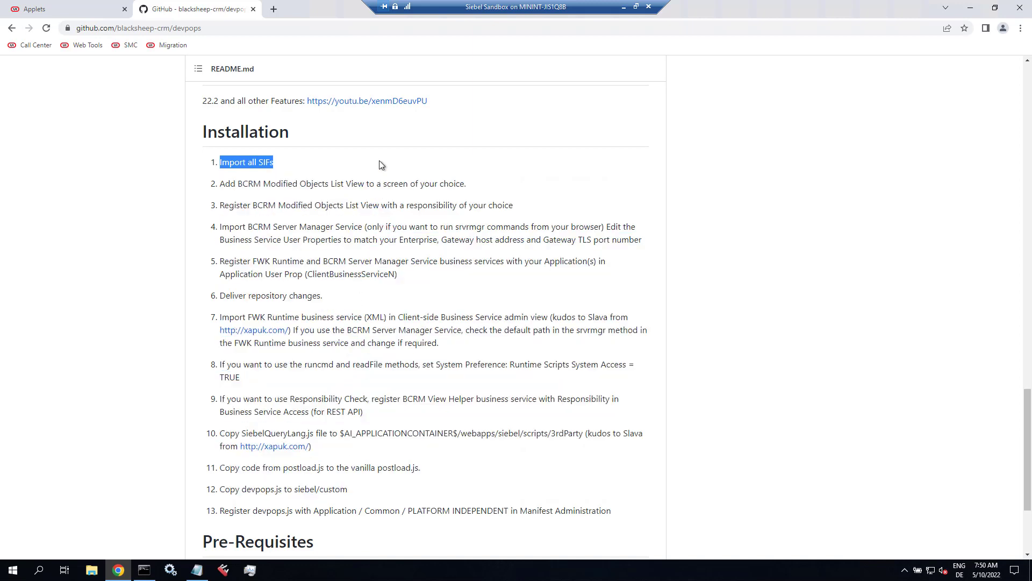
scroll(404, 215, up, 6)
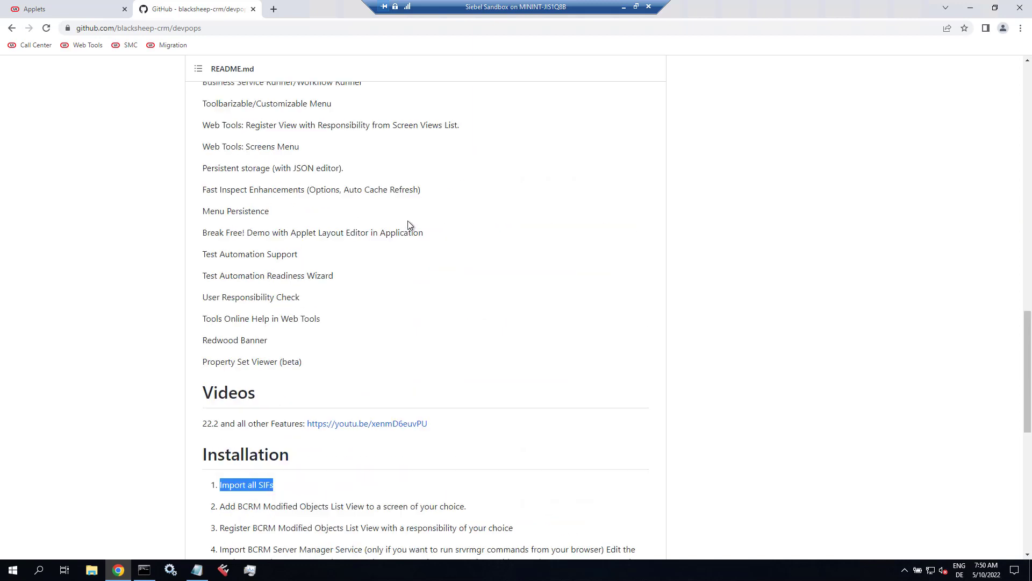
scroll(407, 223, up, 20)
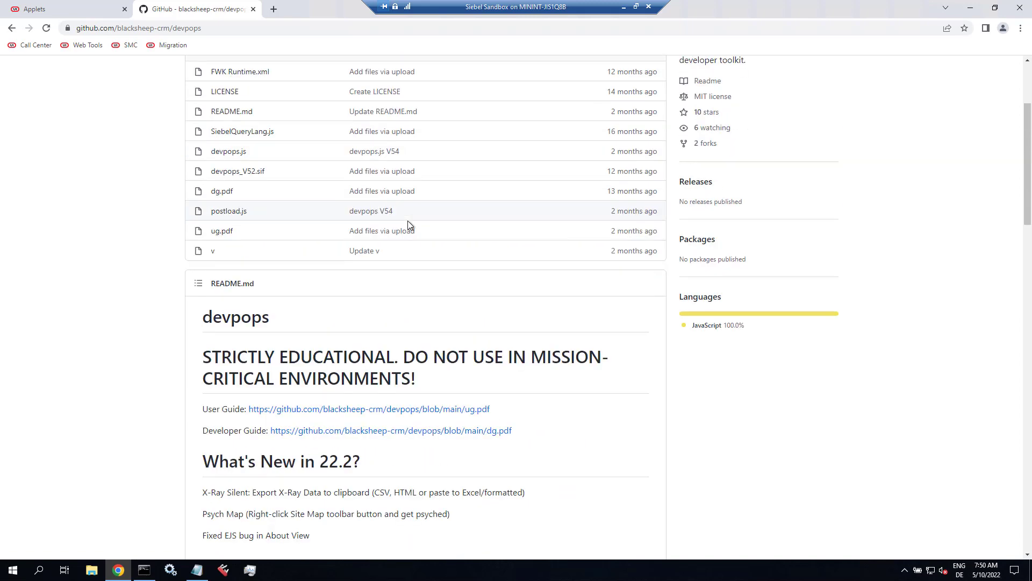
- Download the devpops repository as a ZIP and show devpops-main.zip in its folder
click(651, 183)
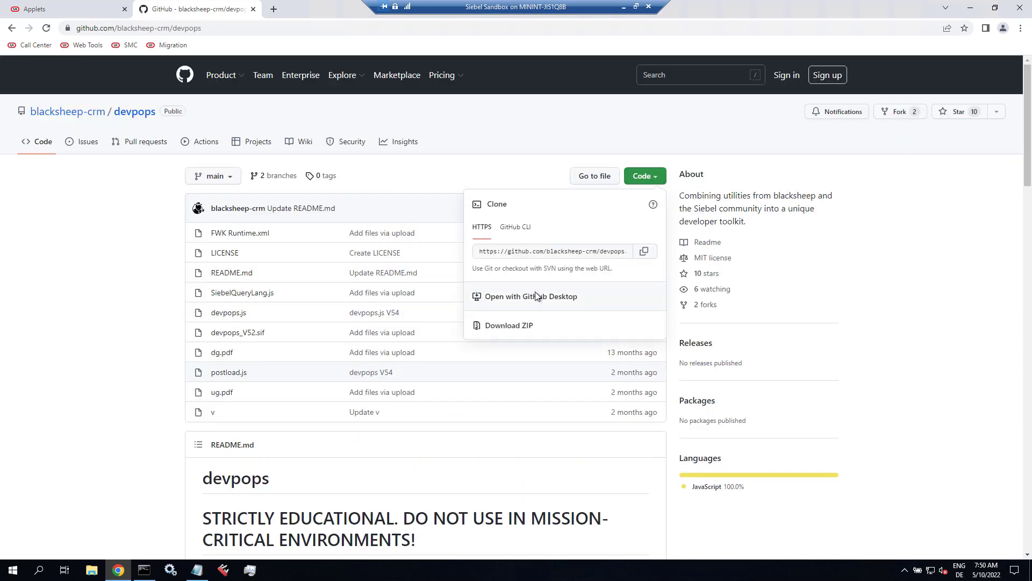
click(506, 328)
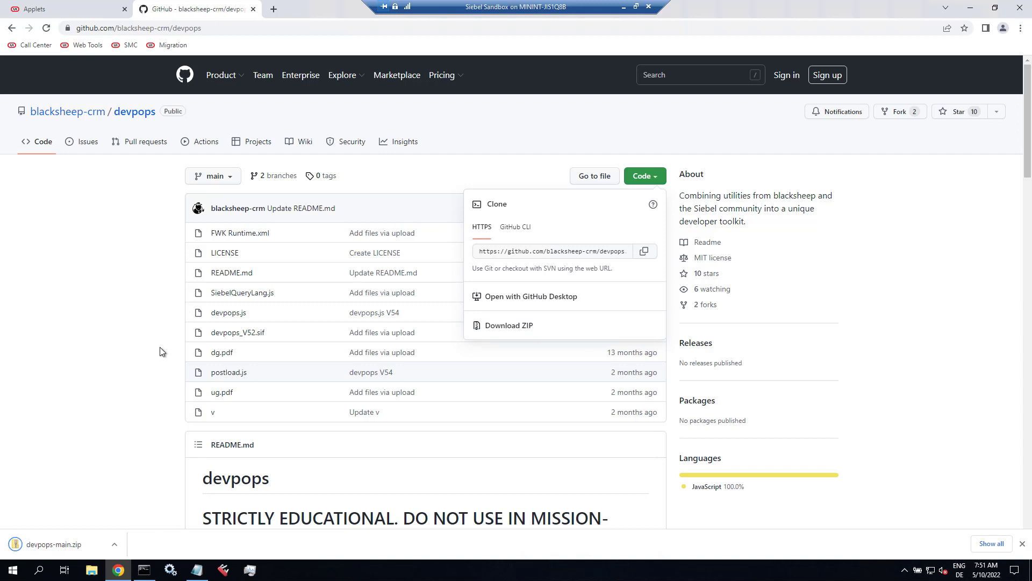
click(115, 545)
click(147, 510)
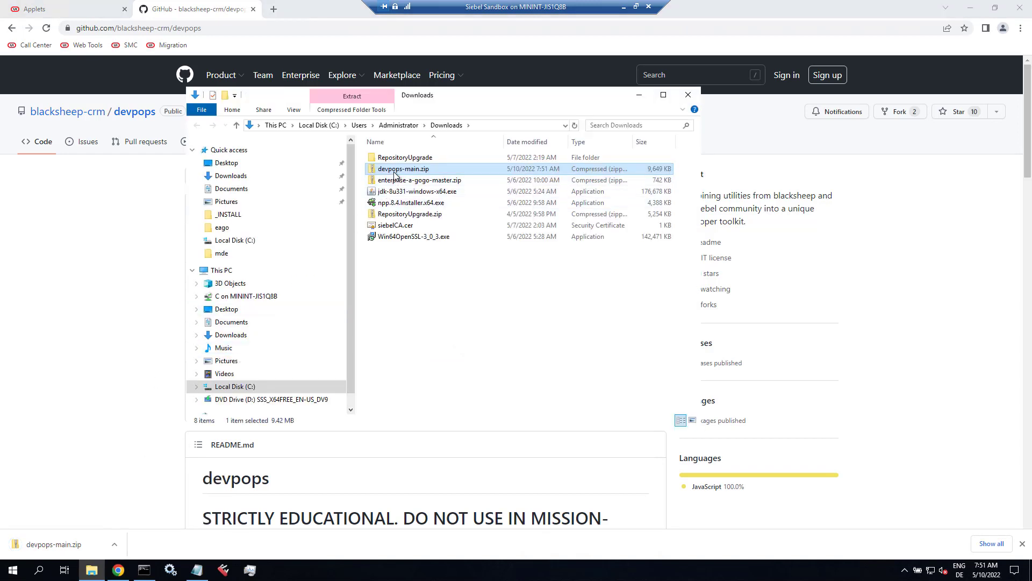
- Extract devpops-main.zip within the Downloads folder using 7-Zip and delete the archive
right_click(395, 172)
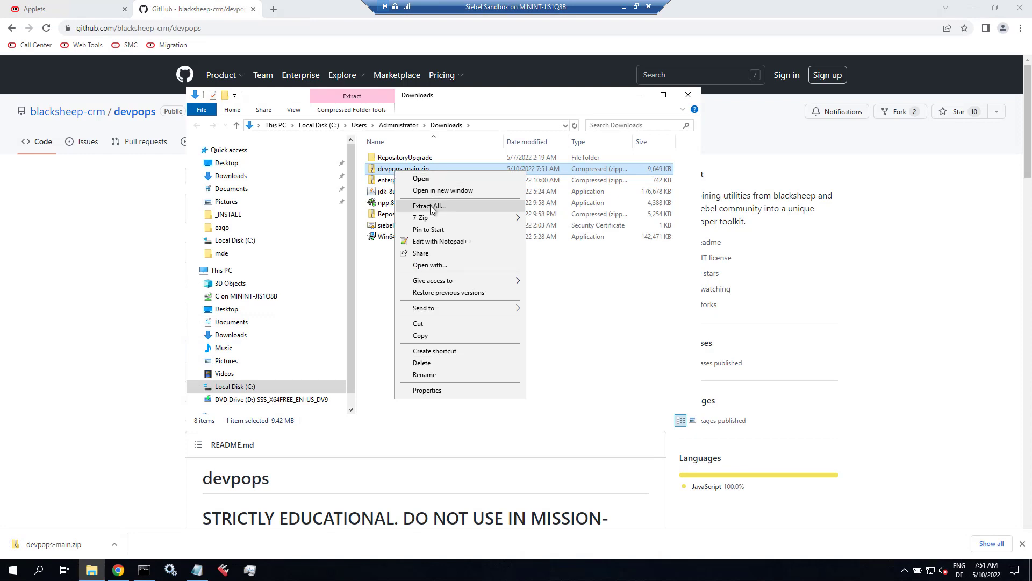
mouse_move(430, 219)
click(573, 266)
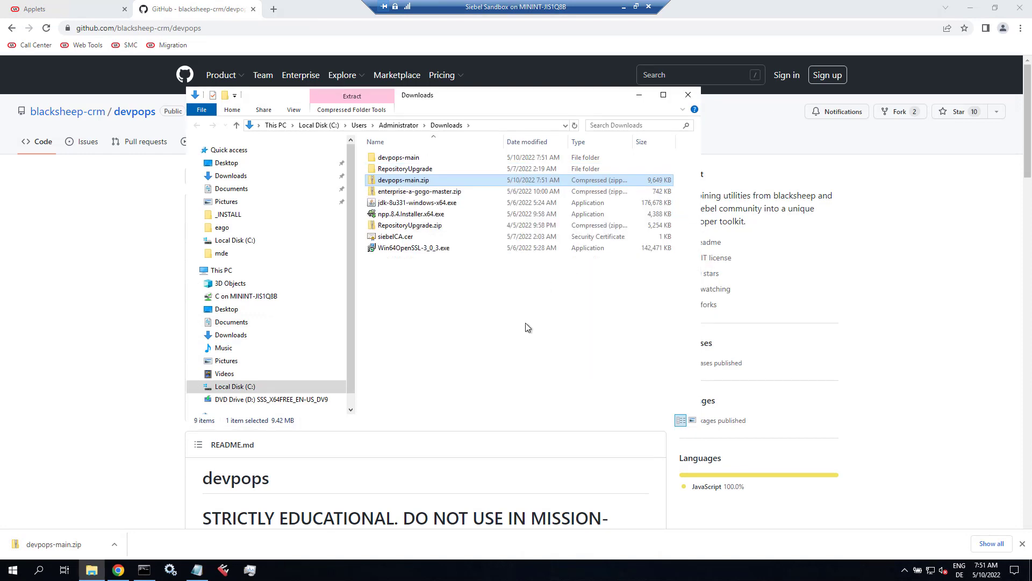
key(Delete)
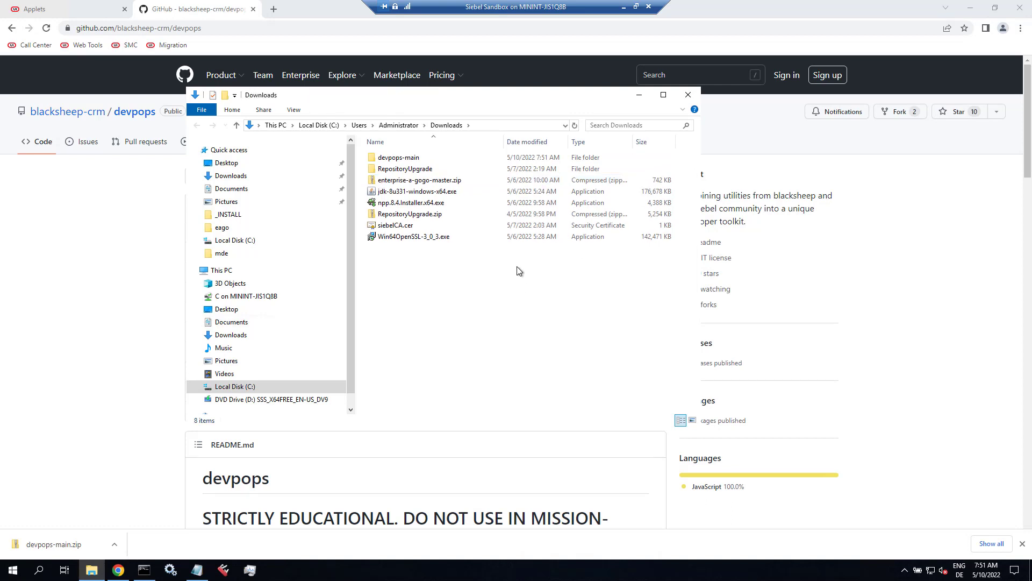
- Open the extracted devpops-main folder and locate devpops_V52.sif
double_click(407, 159)
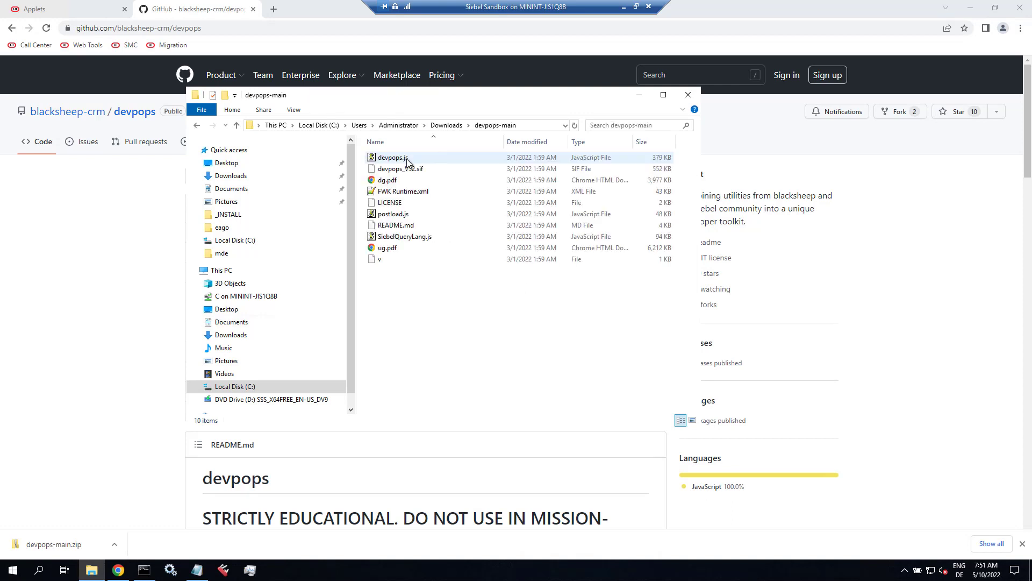
click(419, 171)
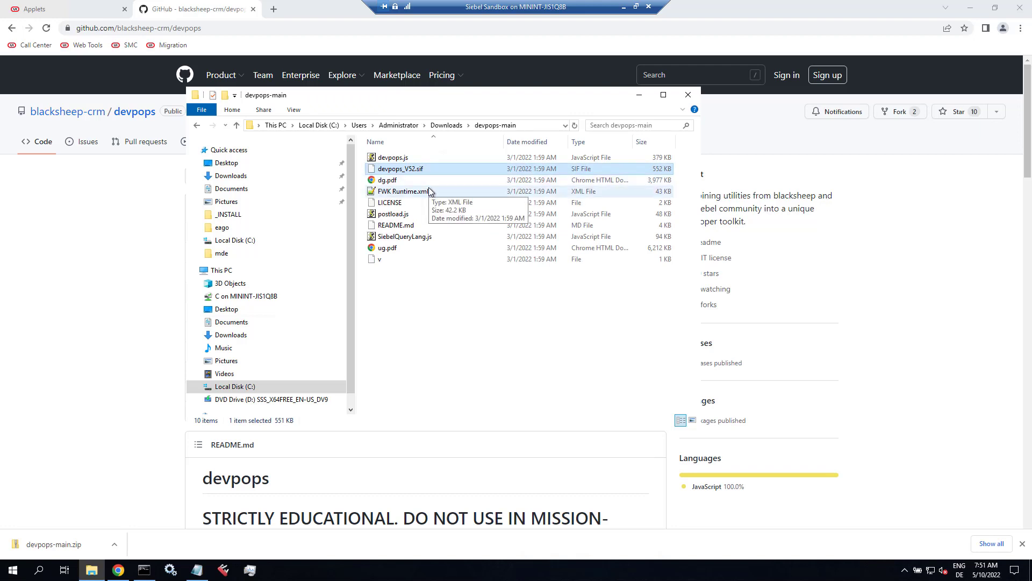
- In Siebel Web Tools, create a workspace named dev_sadmin_devpops01 under MAIN with the comment devpops, and close the workspace dashboard
click(67, 11)
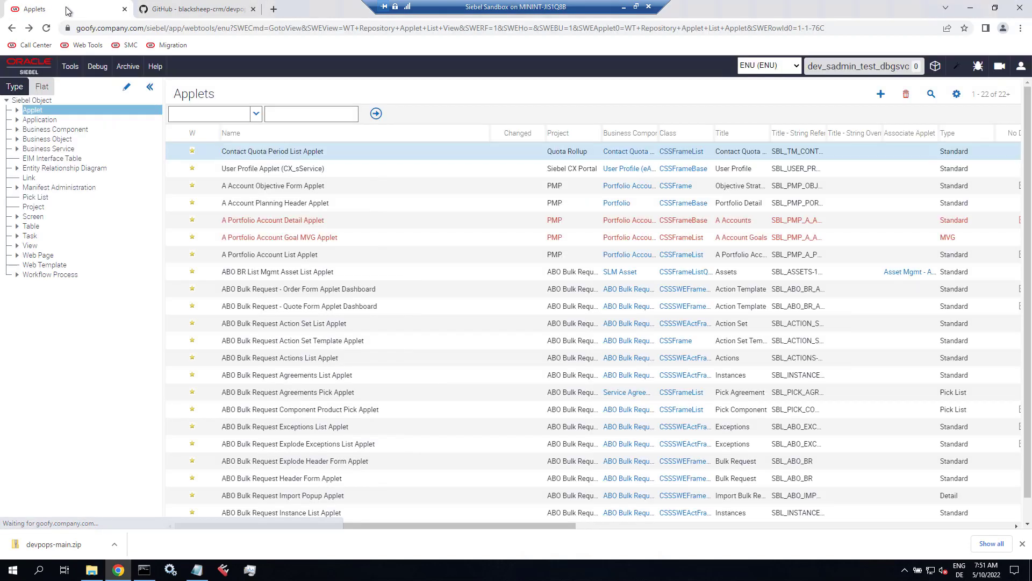
click(936, 68)
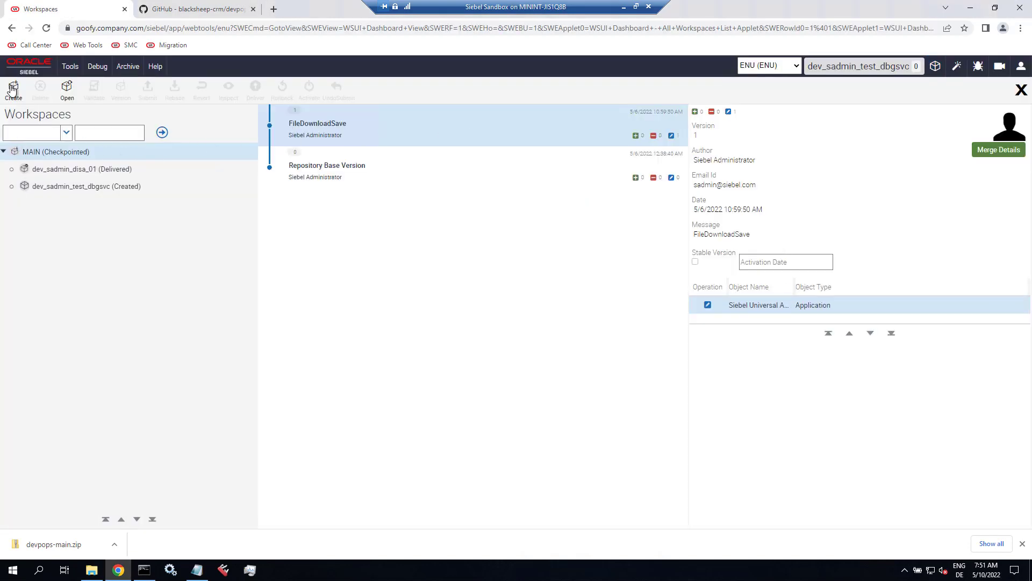
click(14, 92)
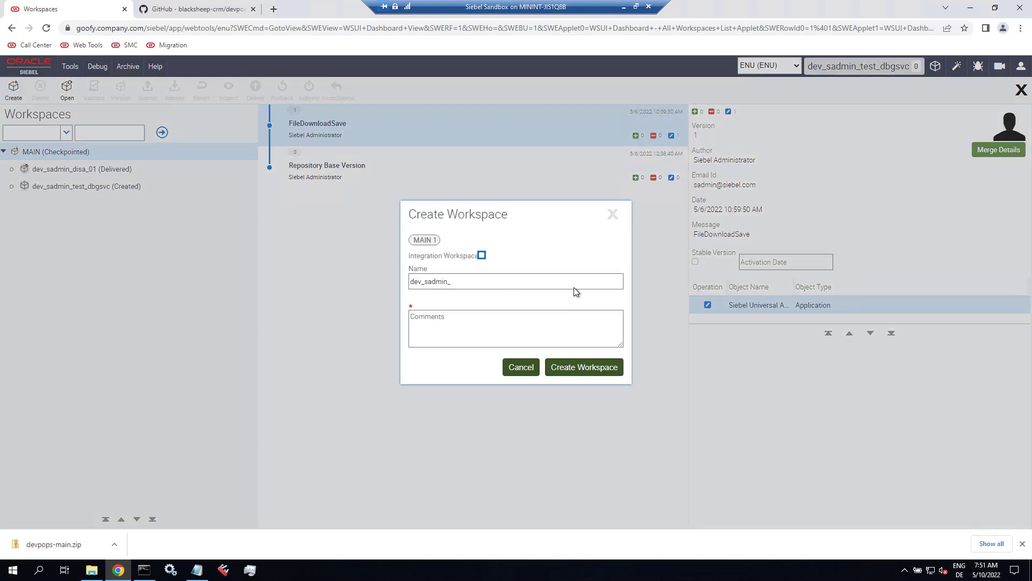
click(537, 284)
text(devp)
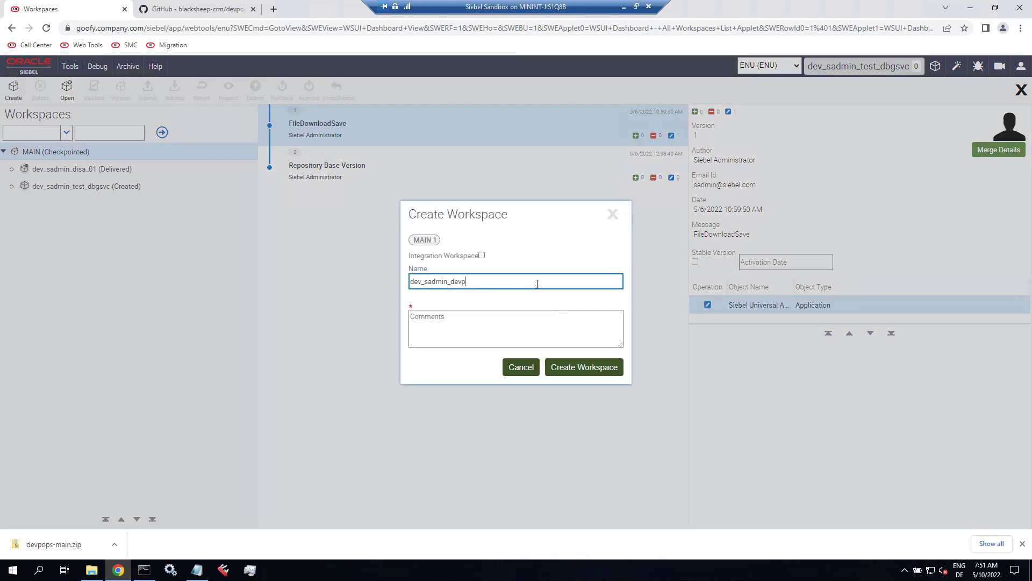
text(ops01)
key(Tab)
text(dev)
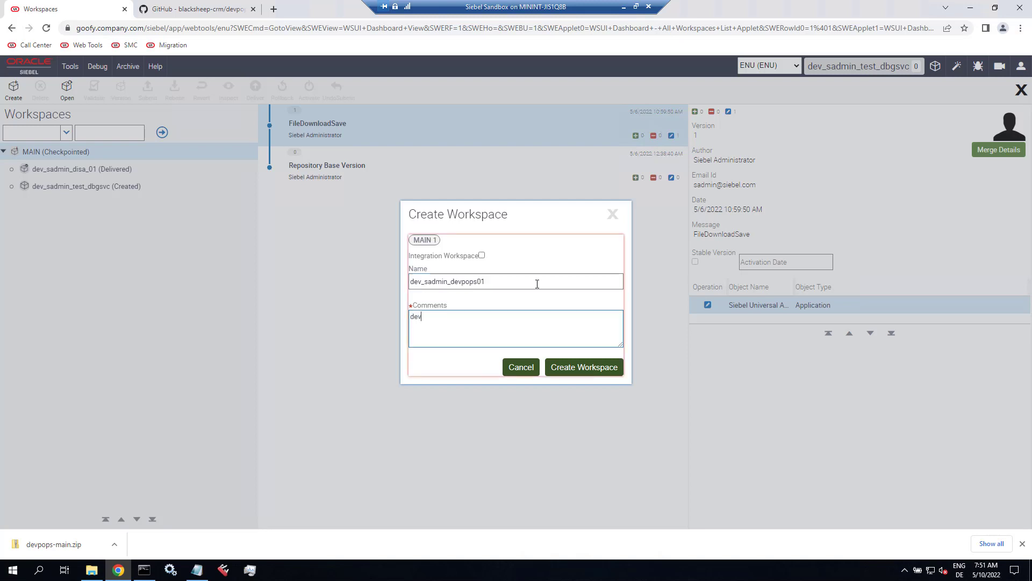
click(607, 371)
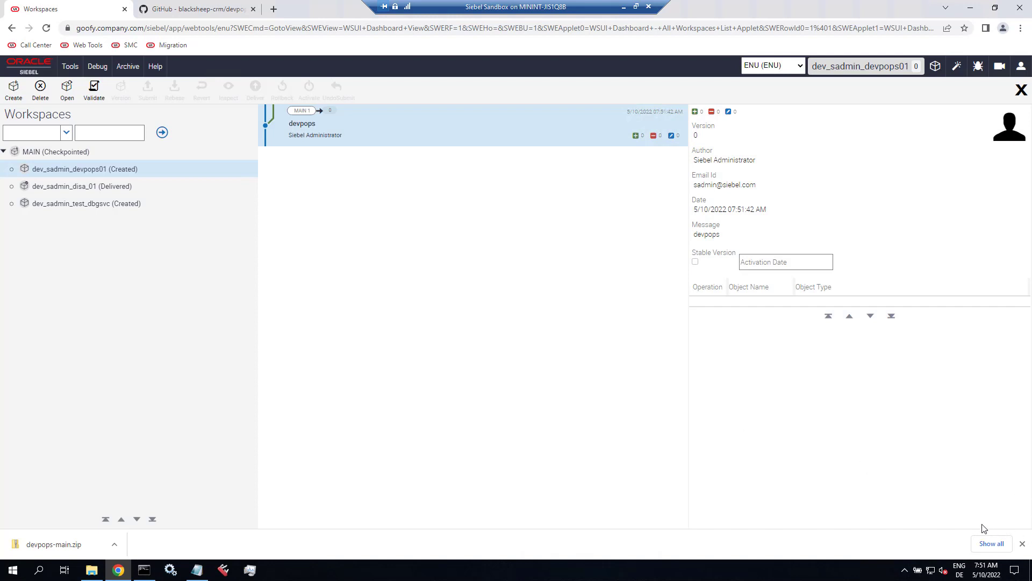
click(1023, 545)
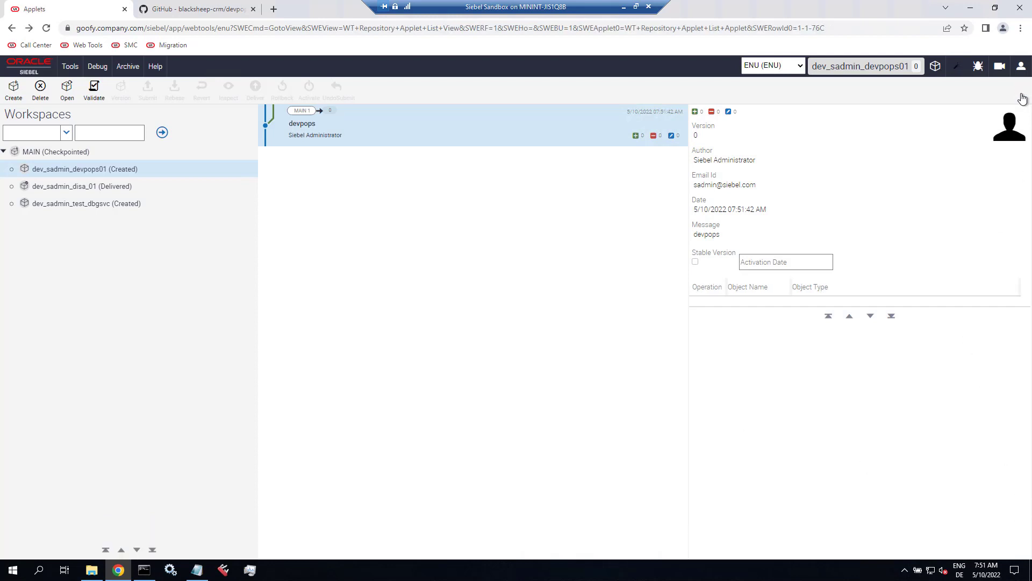
click(1021, 91)
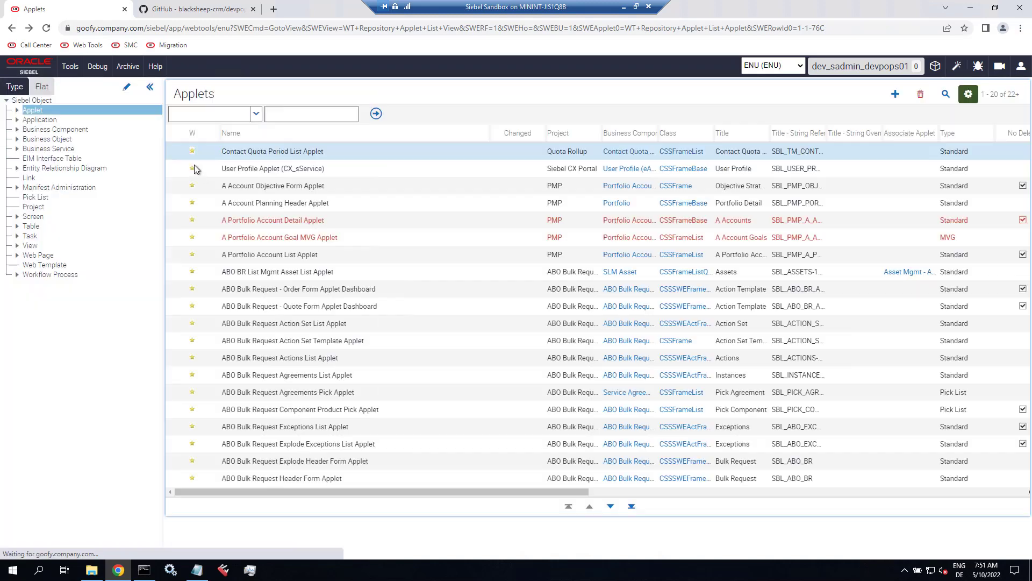
- Start an import from archive using devpops_V52.sif from the devpops-main folder in Downloads
click(132, 70)
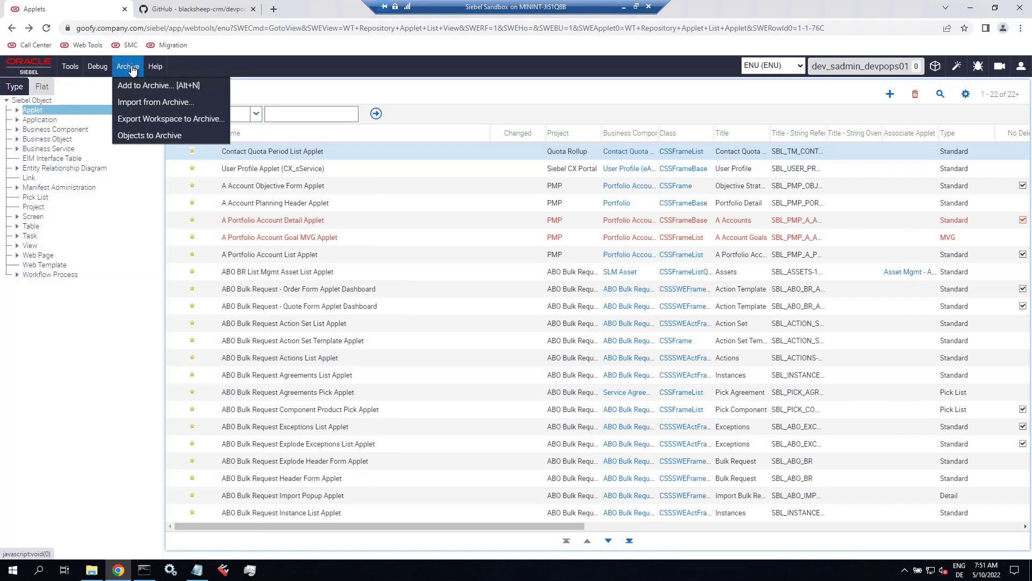
click(135, 103)
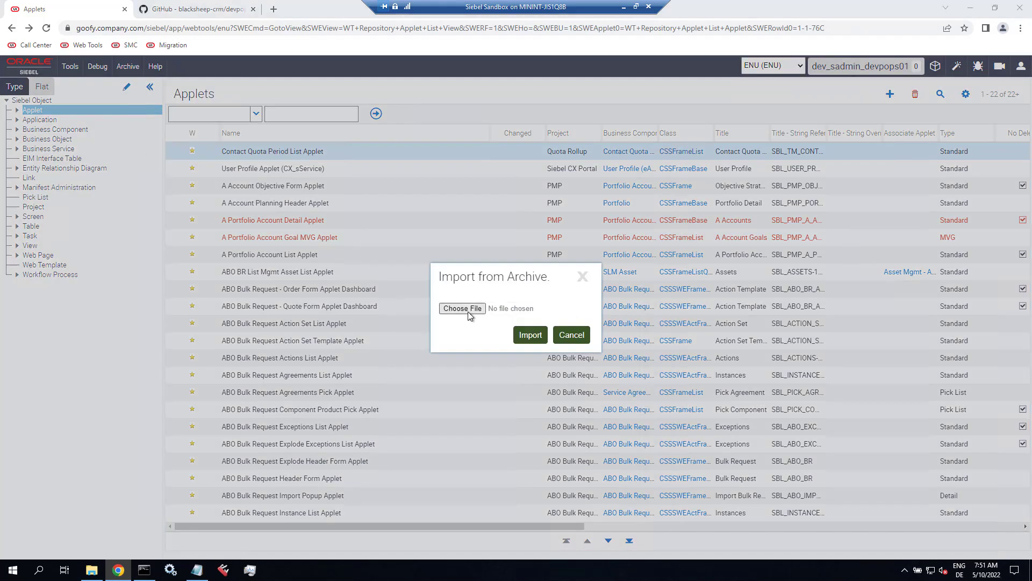
click(468, 311)
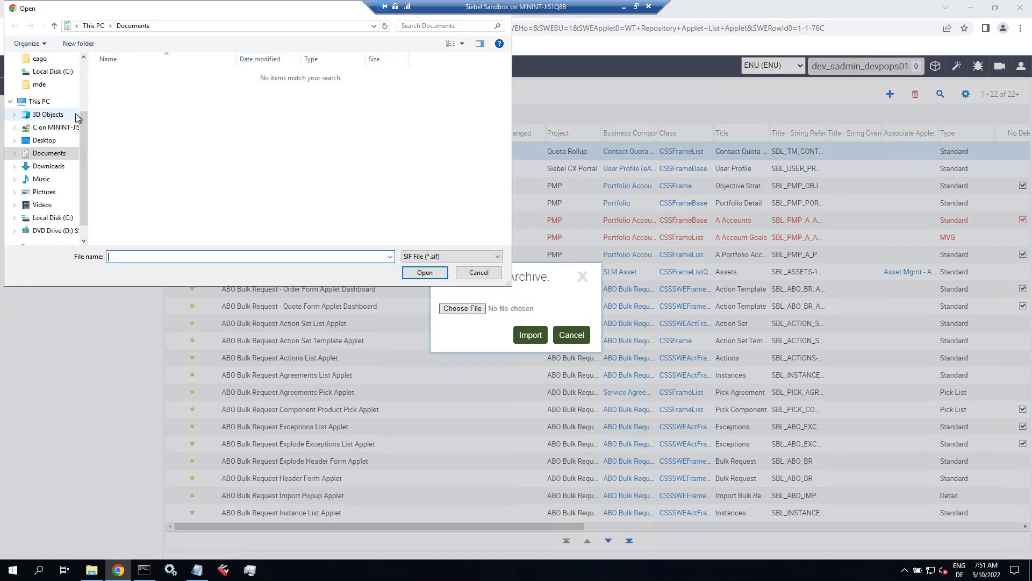
scroll(75, 114, up, 3)
click(53, 97)
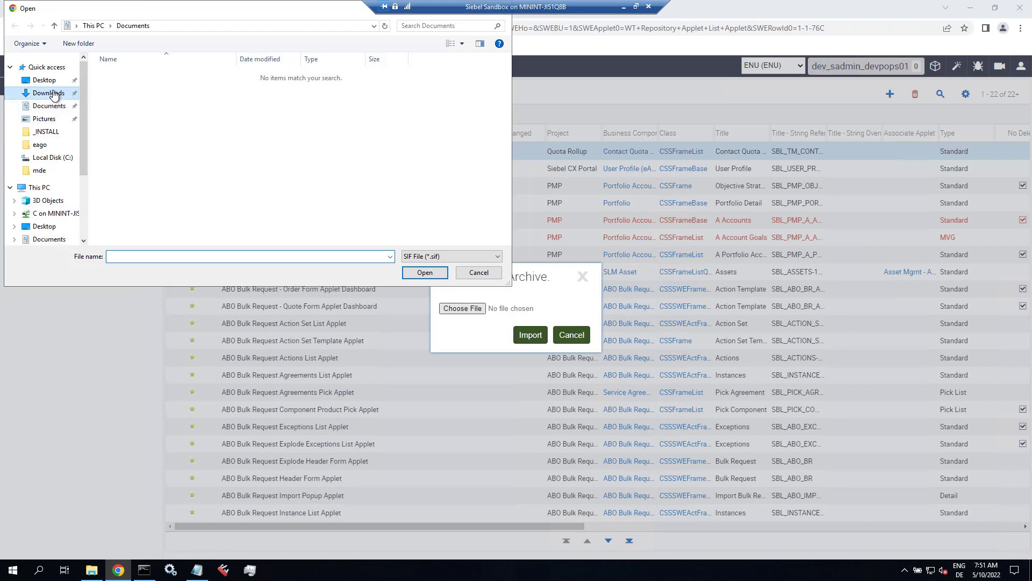
double_click(114, 76)
double_click(118, 76)
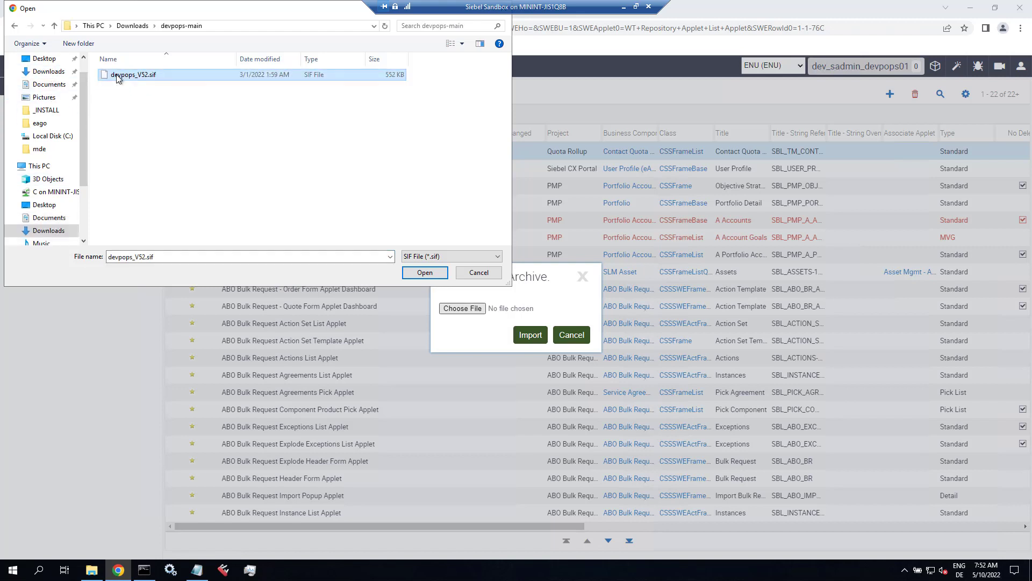
click(528, 333)
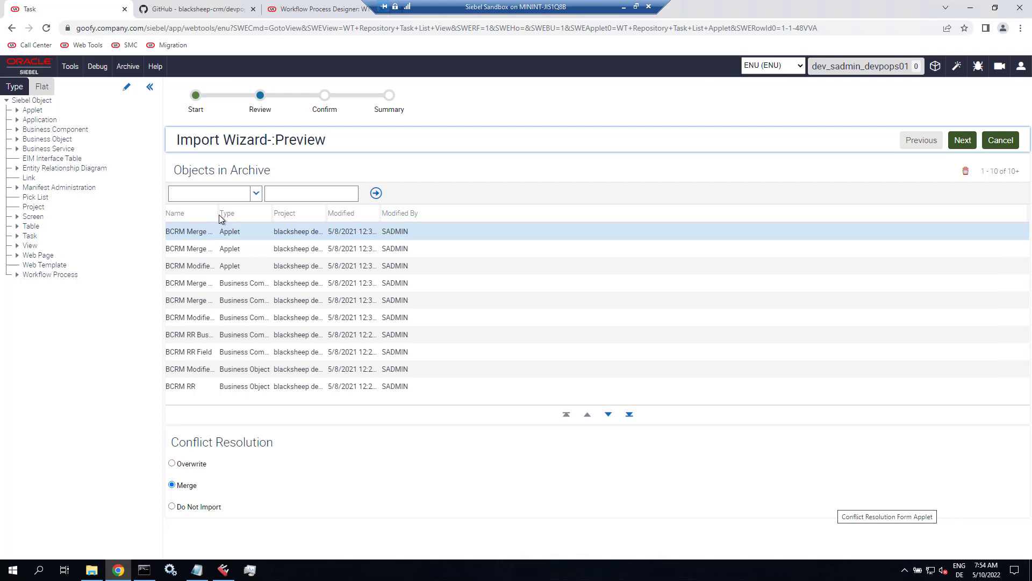
- Advance the import wizard to the conflict review and expand the Business Service objects to examine their differences
click(963, 141)
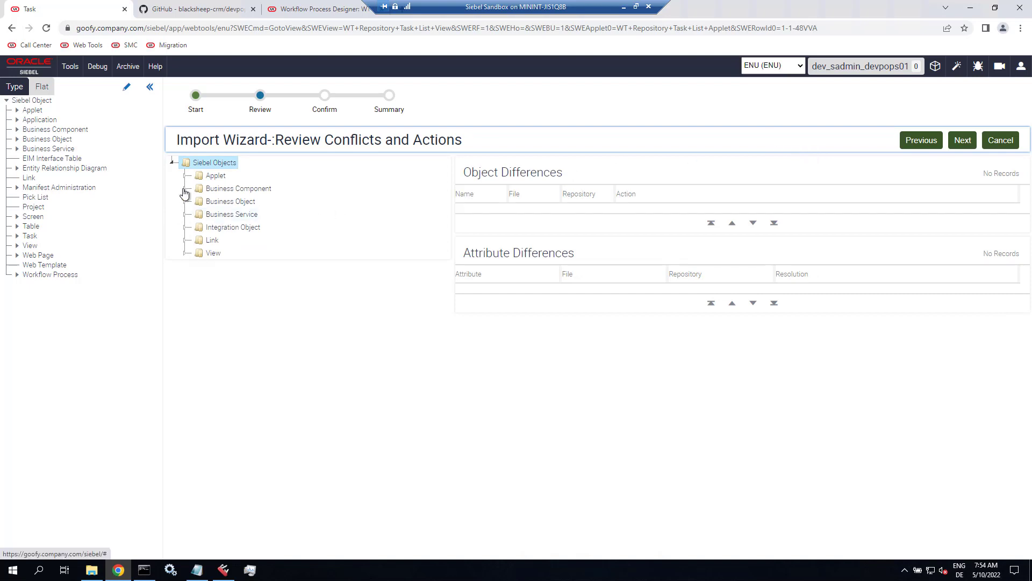
click(185, 215)
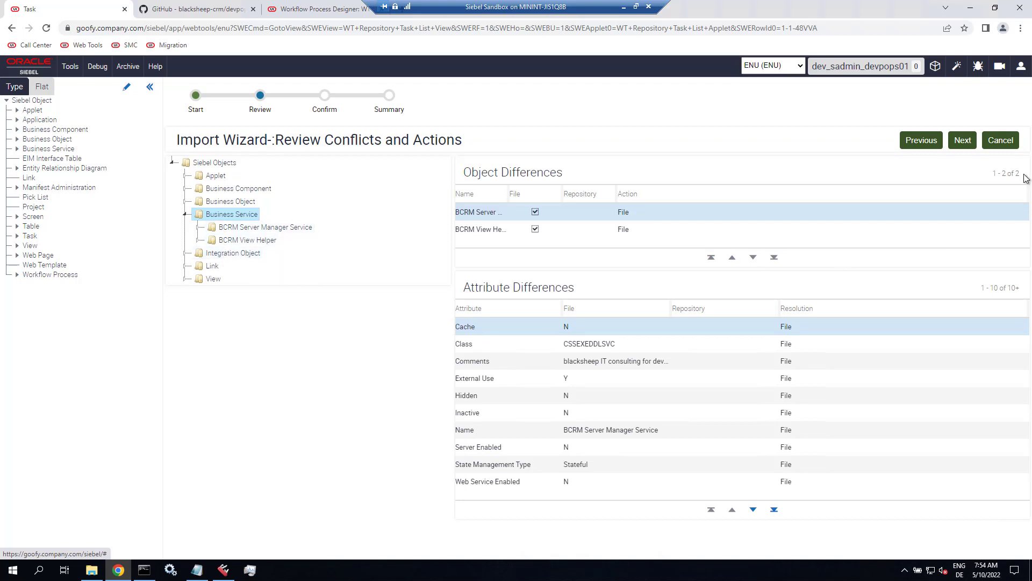
- Accept the reviewed import actions, confirm the repository changes, and finish the import wizard
click(962, 140)
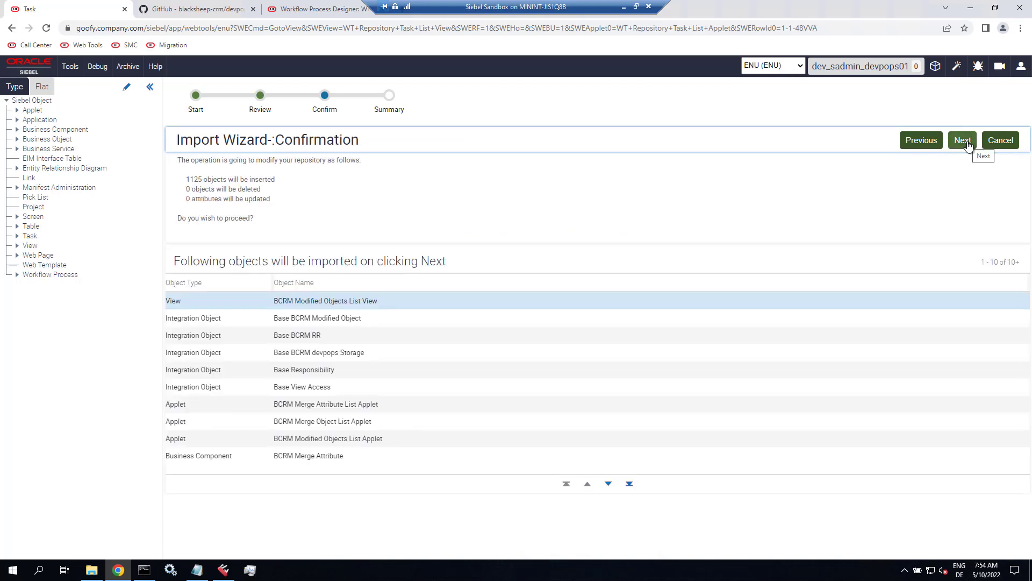
click(968, 146)
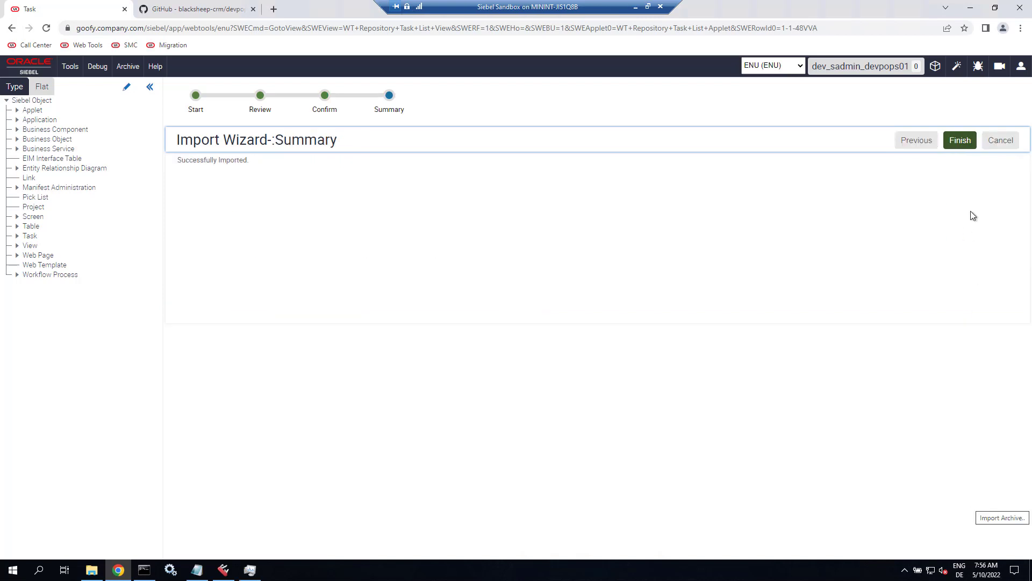
click(963, 148)
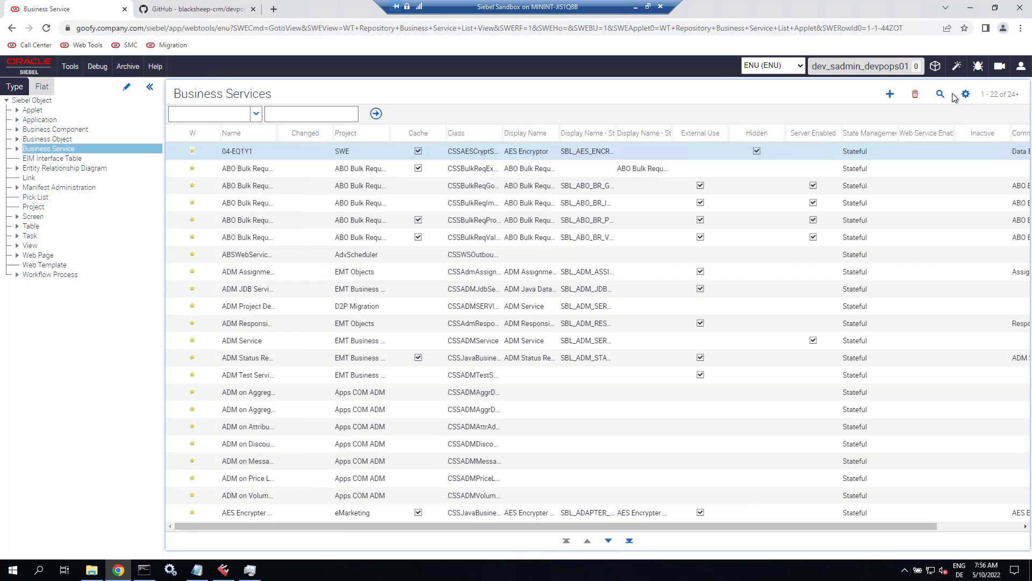
- Query the Business Services list for changed records and widen the Name column to read the full names
click(940, 95)
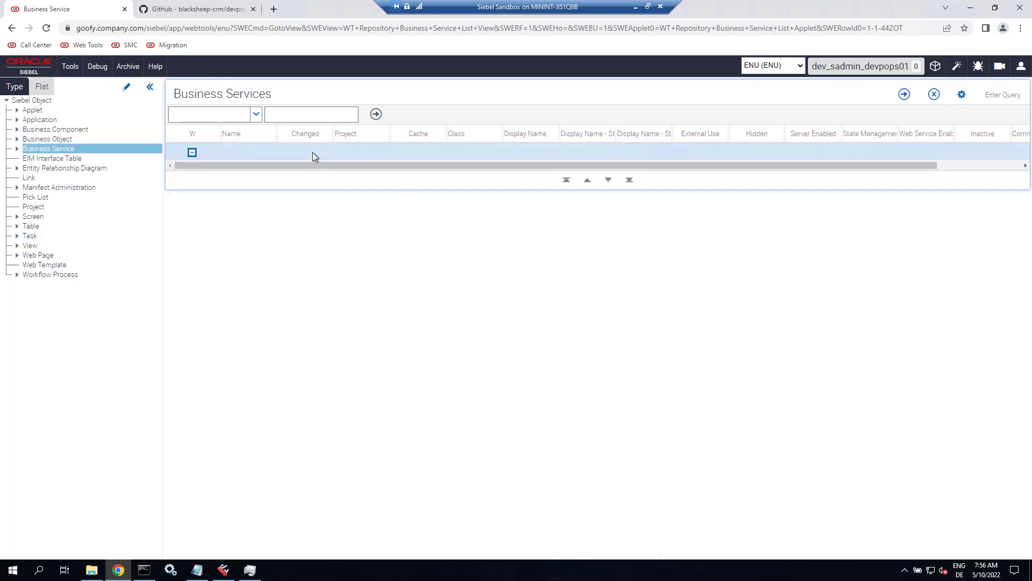
click(305, 152)
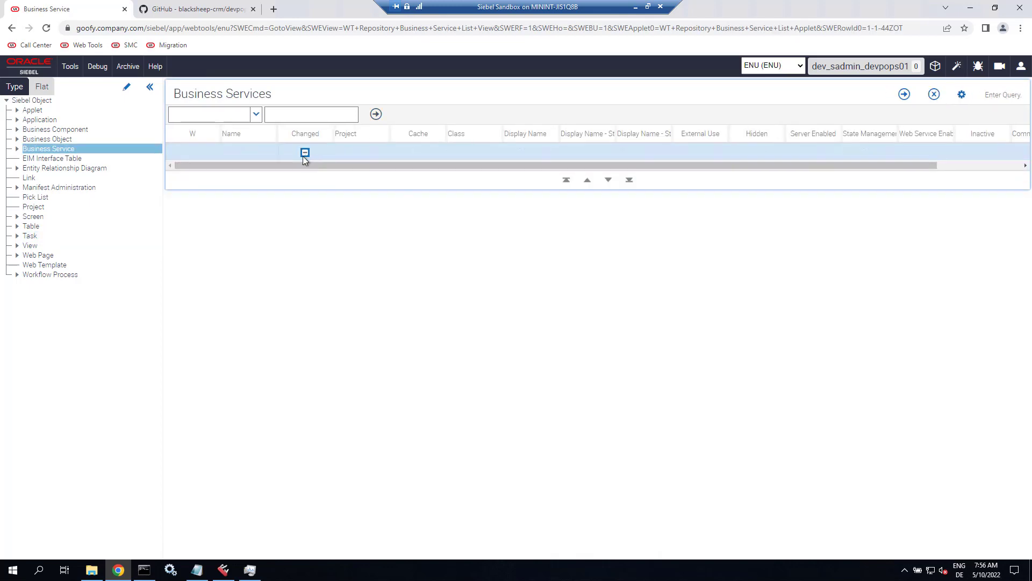
click(906, 95)
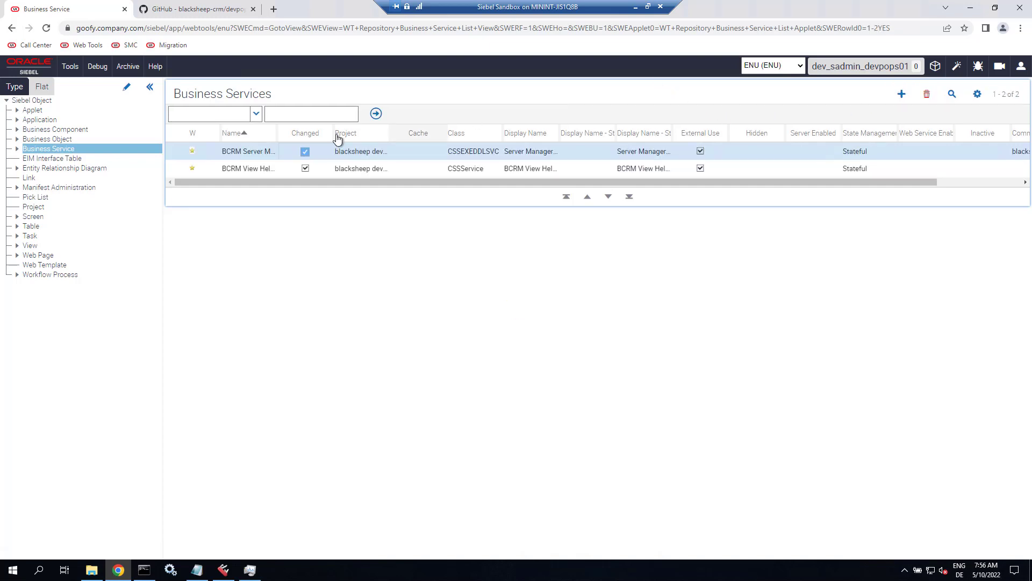
drag(277, 134, 399, 134)
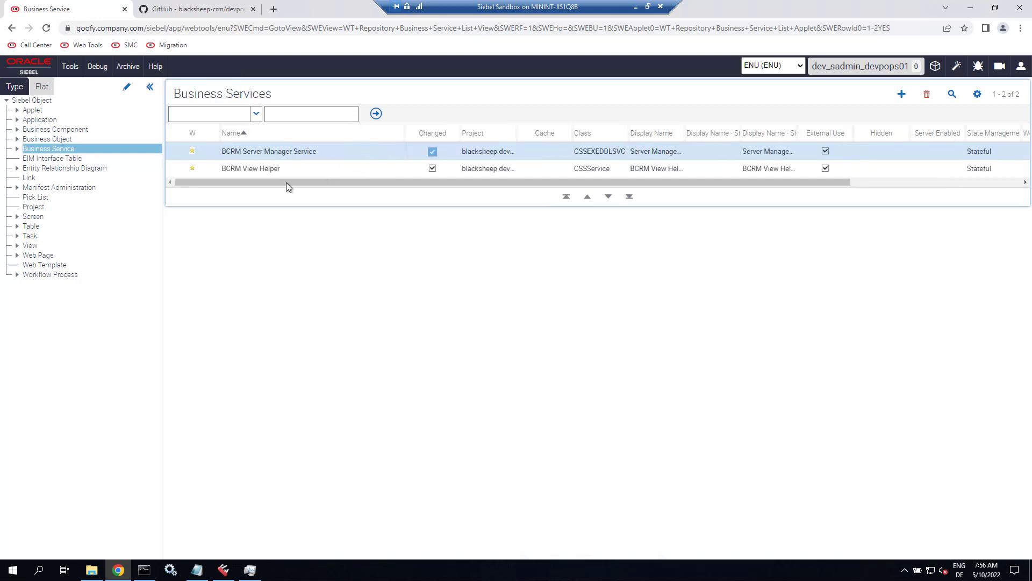
- Read the installation section of the devpops README on GitHub, focusing on step 2 about adding the view to a screen
click(173, 6)
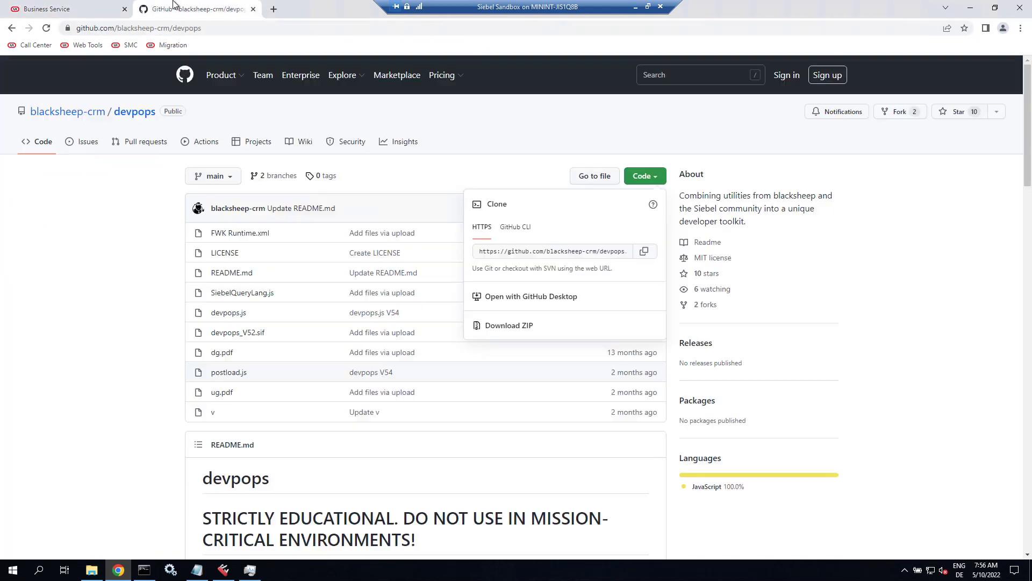
scroll(152, 315, down, 15)
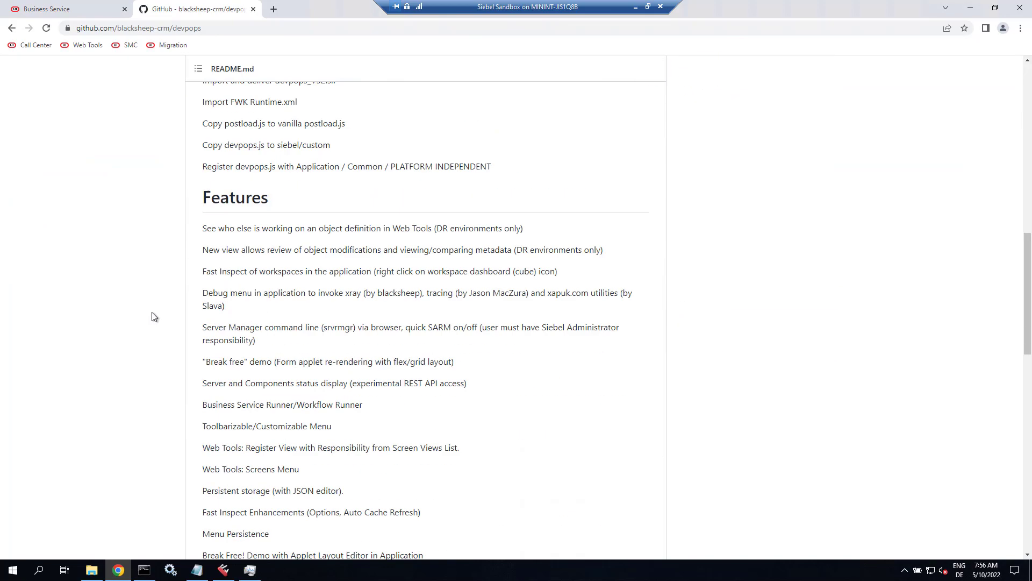
scroll(152, 317, up, 3)
scroll(152, 316, down, 11)
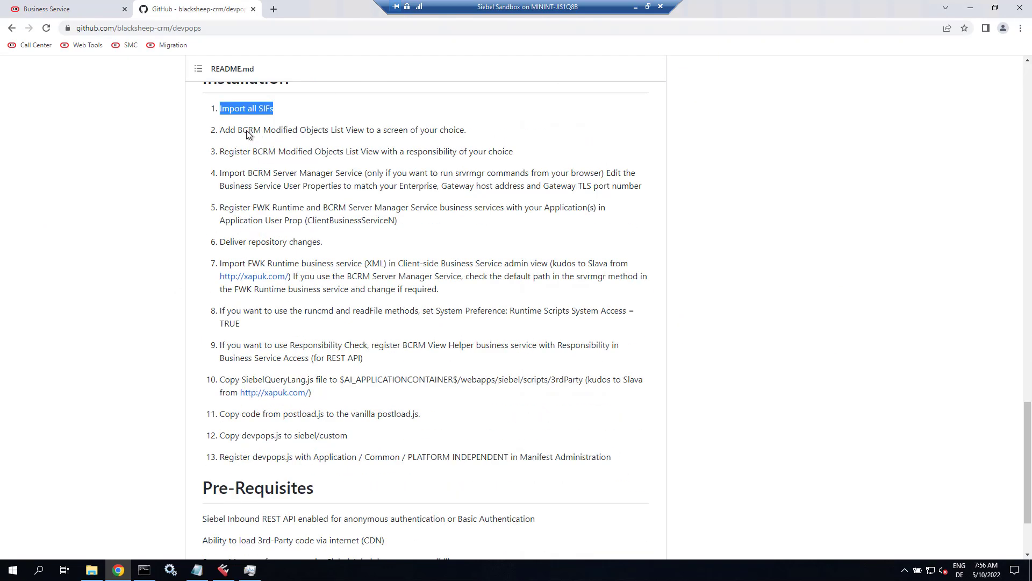
drag(232, 131, 418, 130)
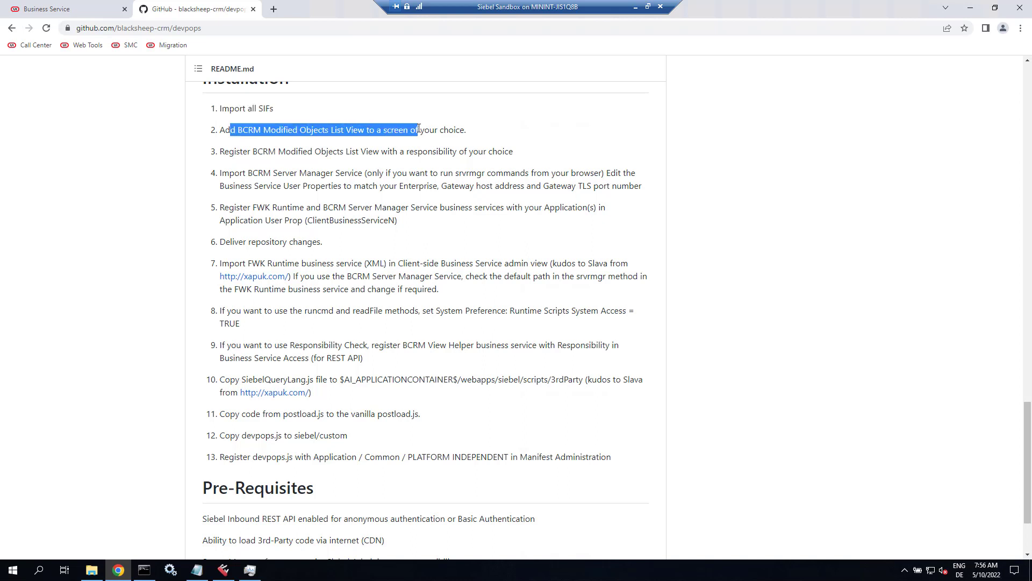
- In Siebel Web Tools, query the Views list for changed records and copy the name BCRM Modified Objects List View
click(36, 10)
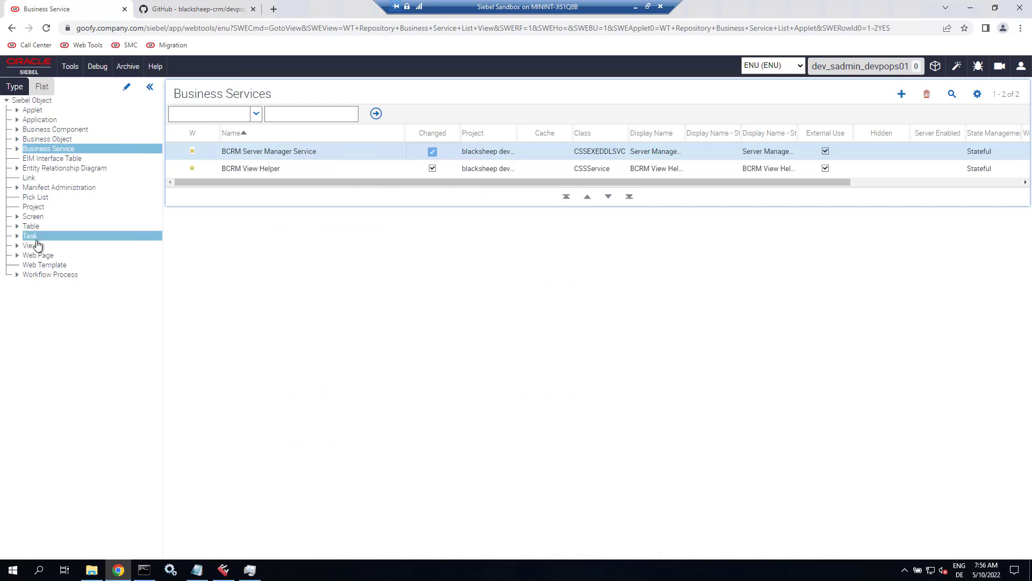
click(32, 247)
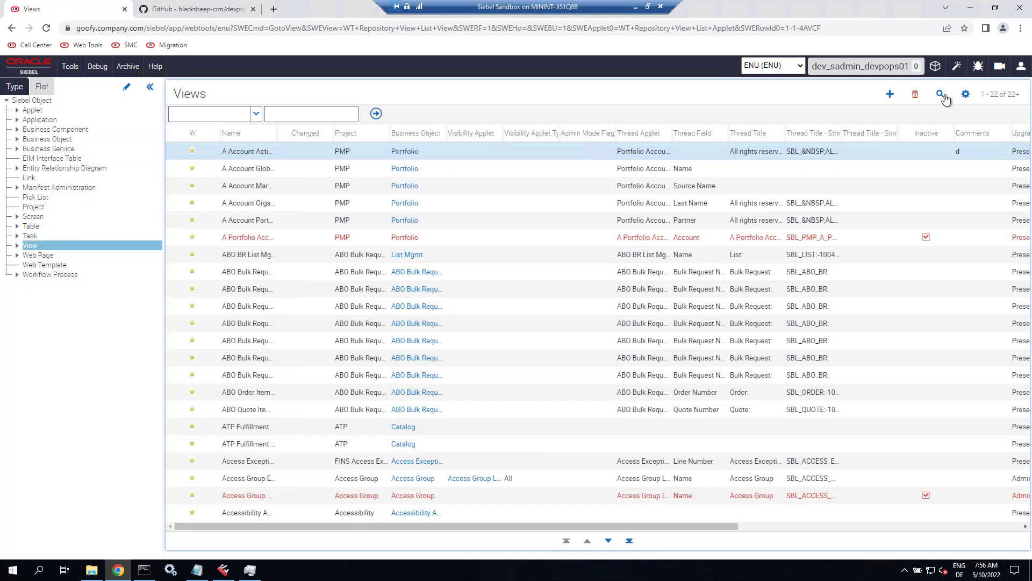
click(941, 94)
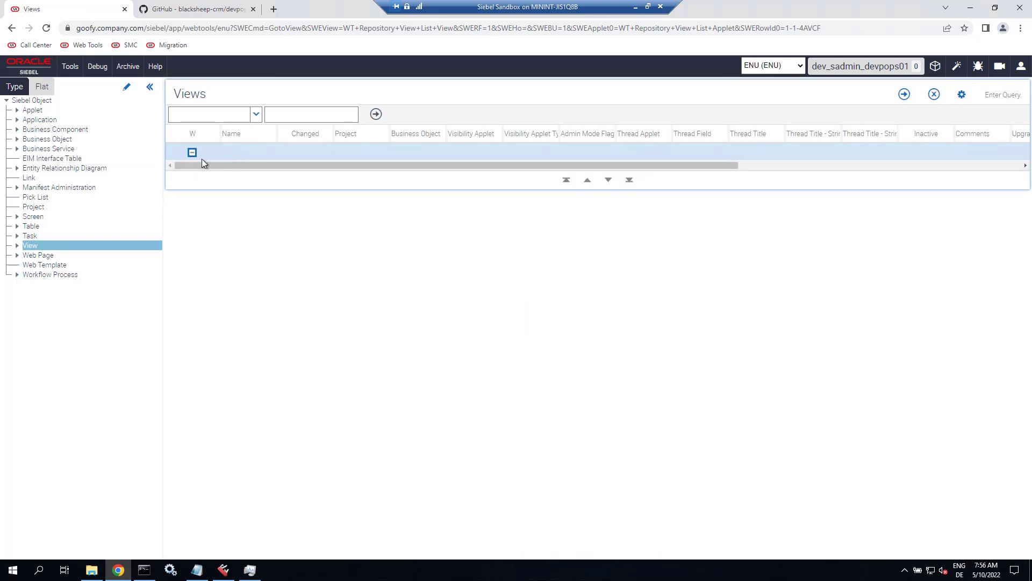
click(305, 153)
click(904, 97)
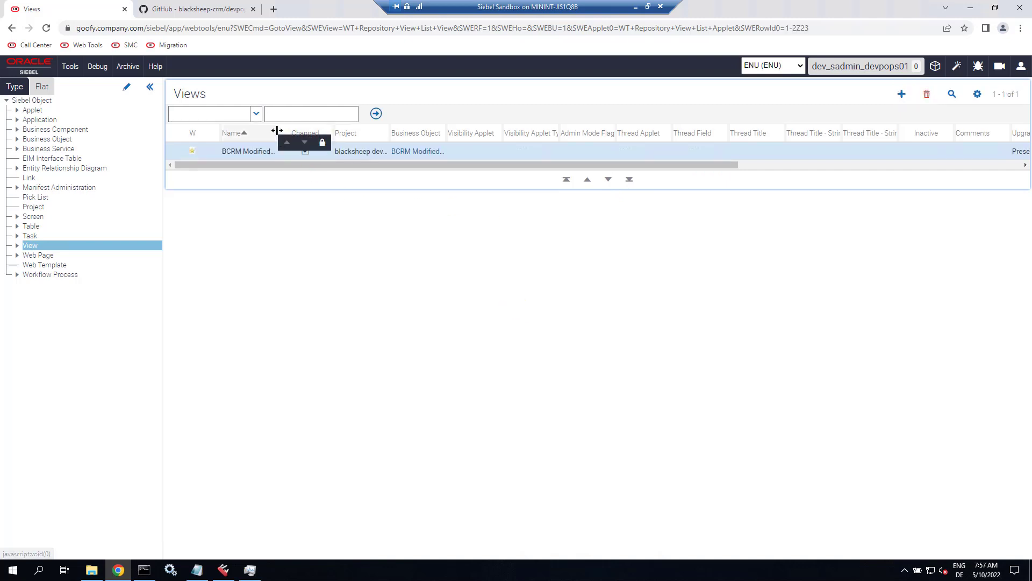
drag(277, 131, 462, 129)
click(333, 153)
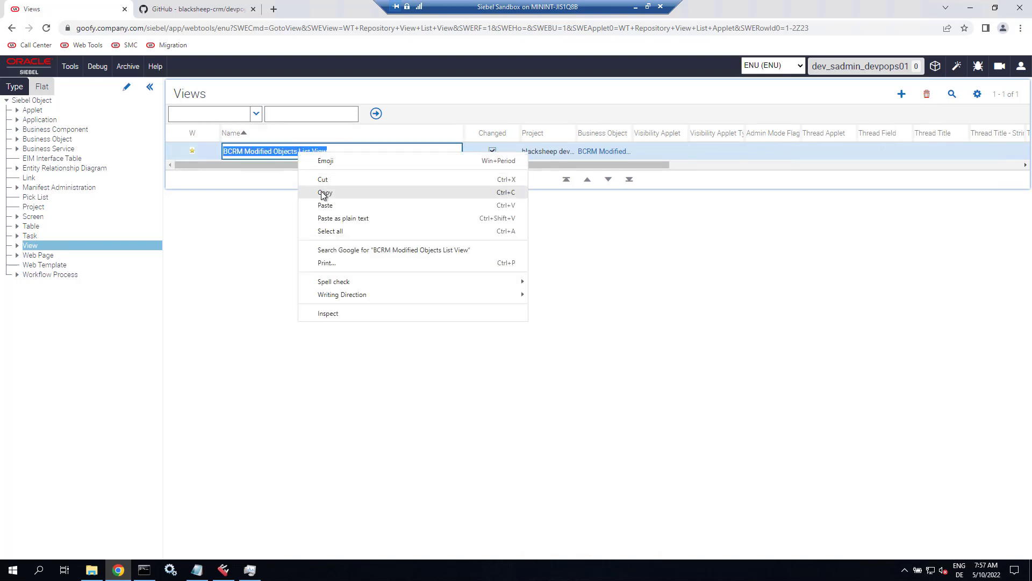
click(324, 193)
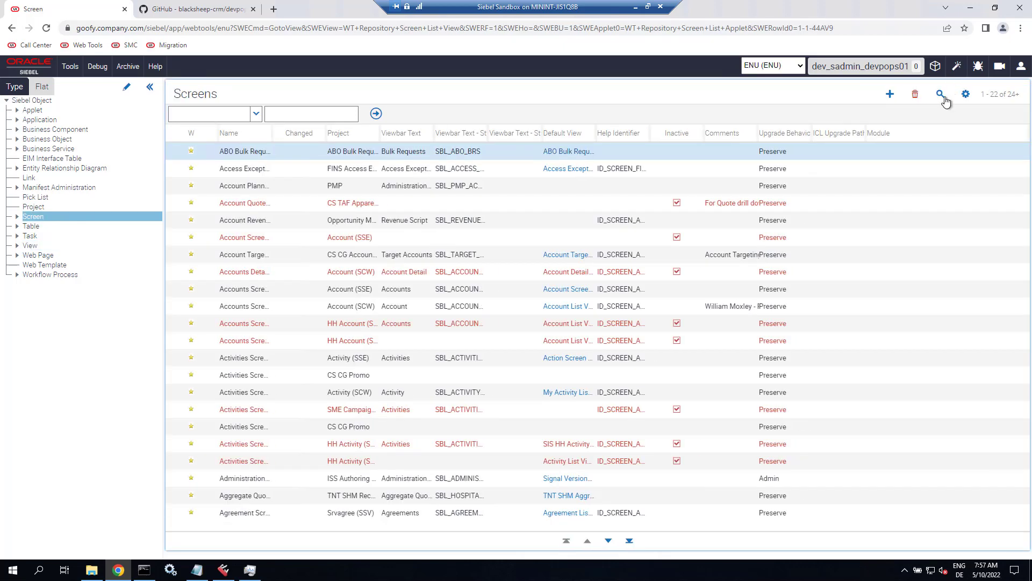
- Query the Screens list for Data Administration Screen and open its screen views
click(941, 95)
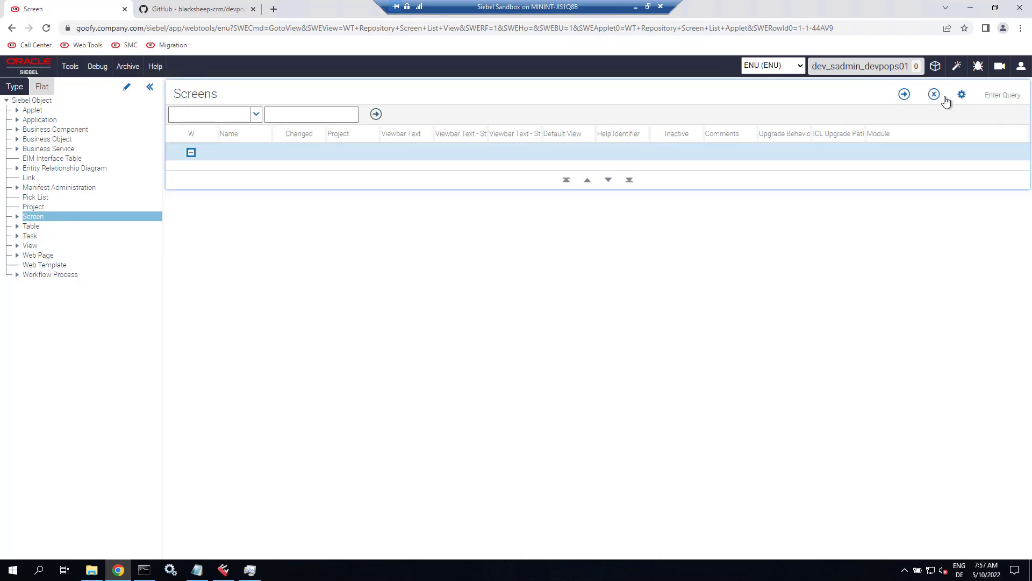
text(Da)
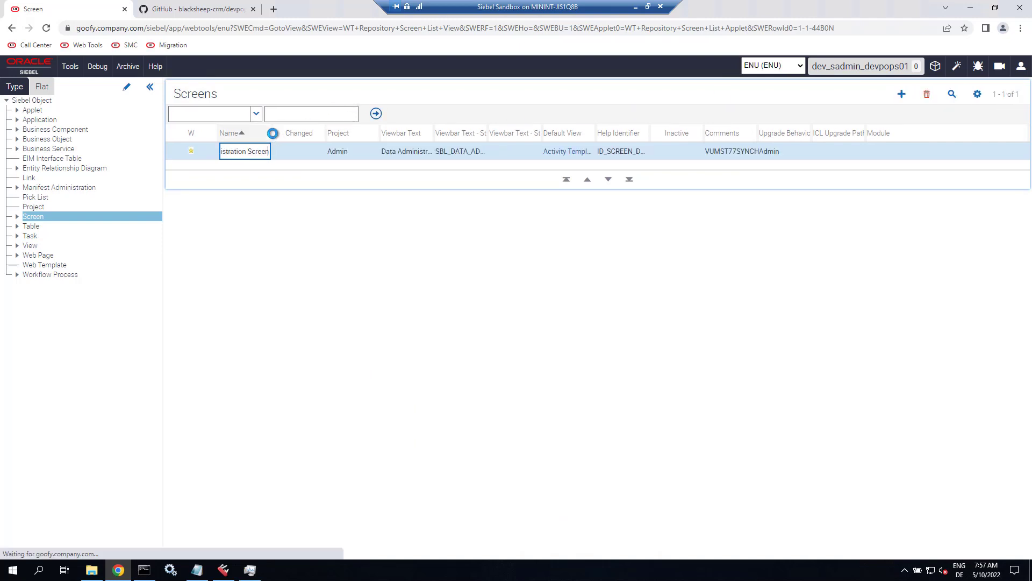
drag(280, 135, 437, 136)
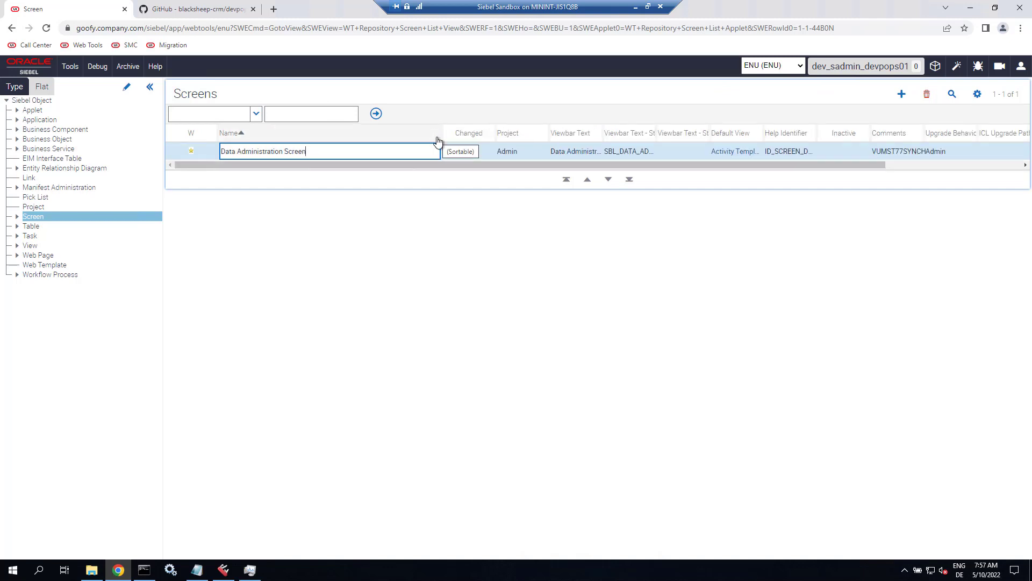
click(16, 217)
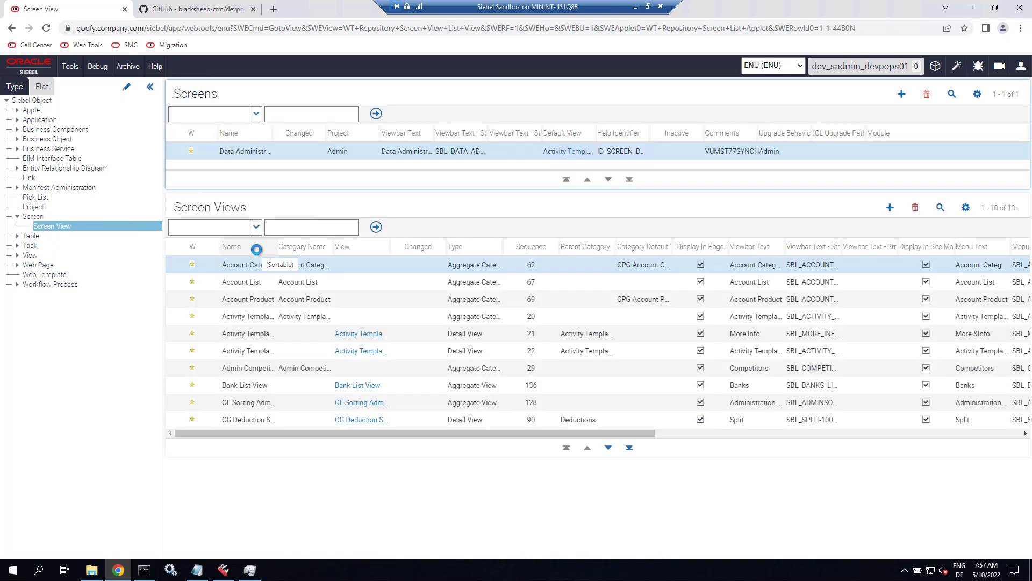
- Add a screen view to Data Administration Screen for BCRM Modified Objects List View with the type Aggregate View
click(891, 208)
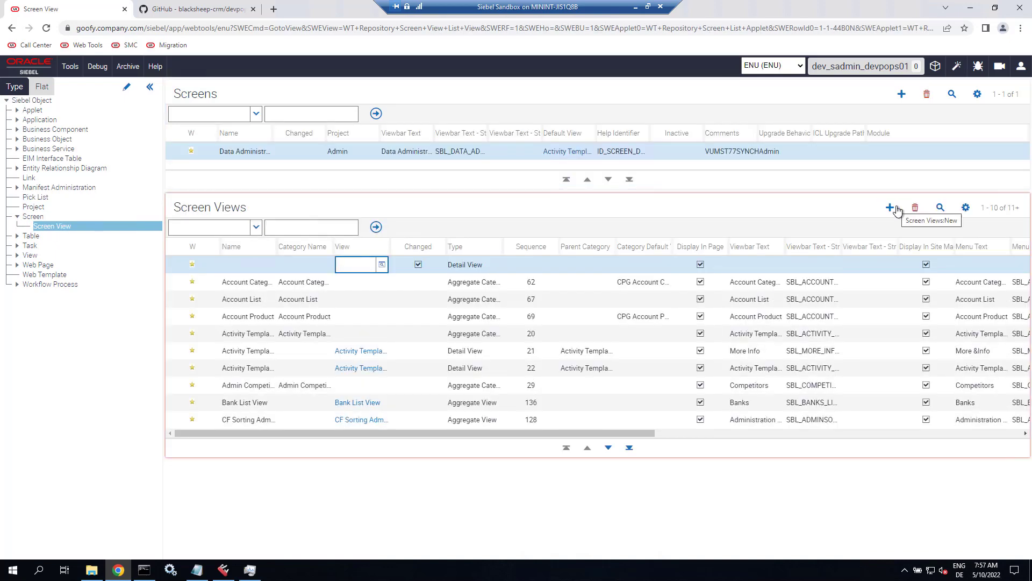
key(ctrl+v)
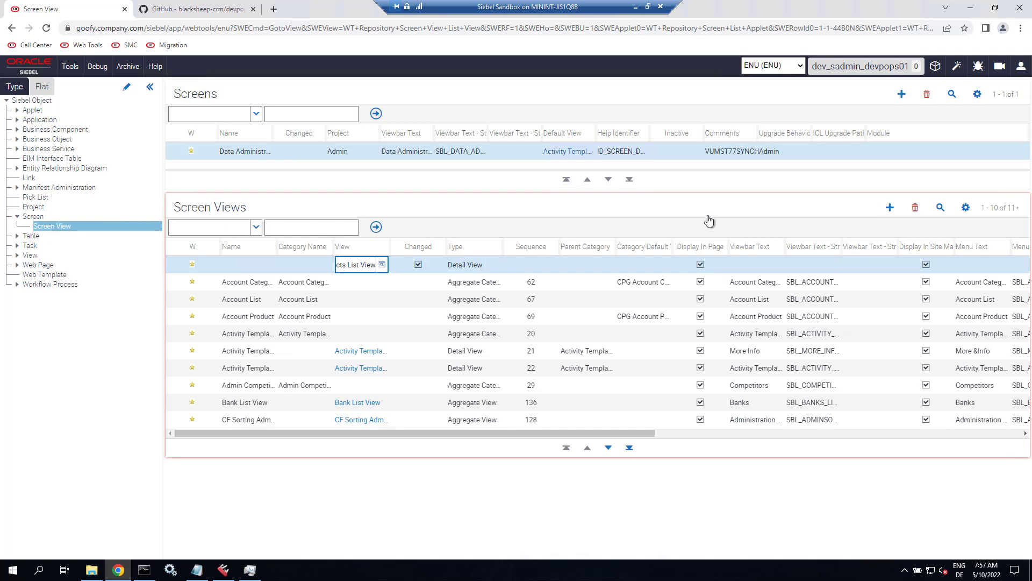
click(474, 269)
click(493, 268)
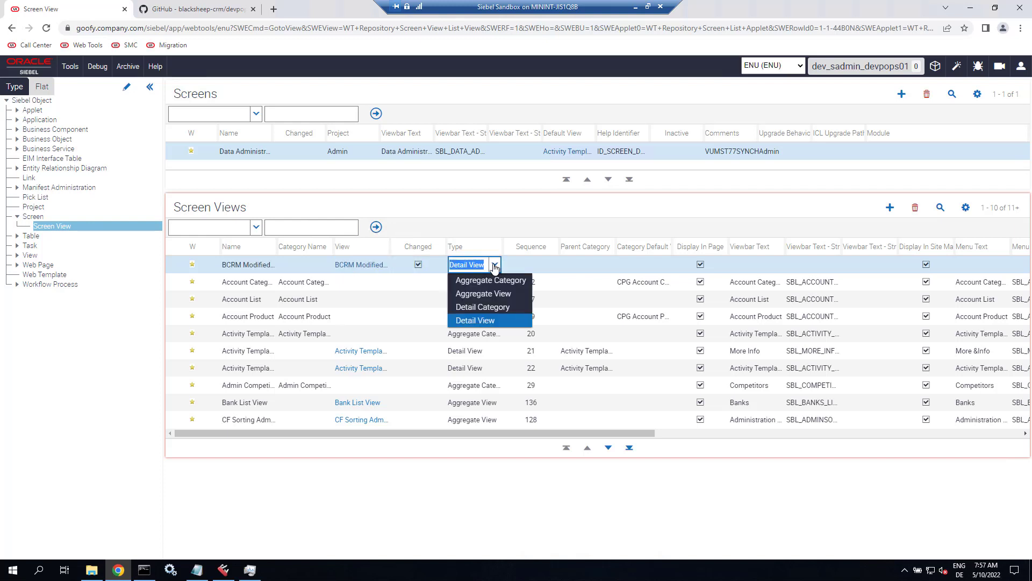
click(487, 294)
key(Tab)
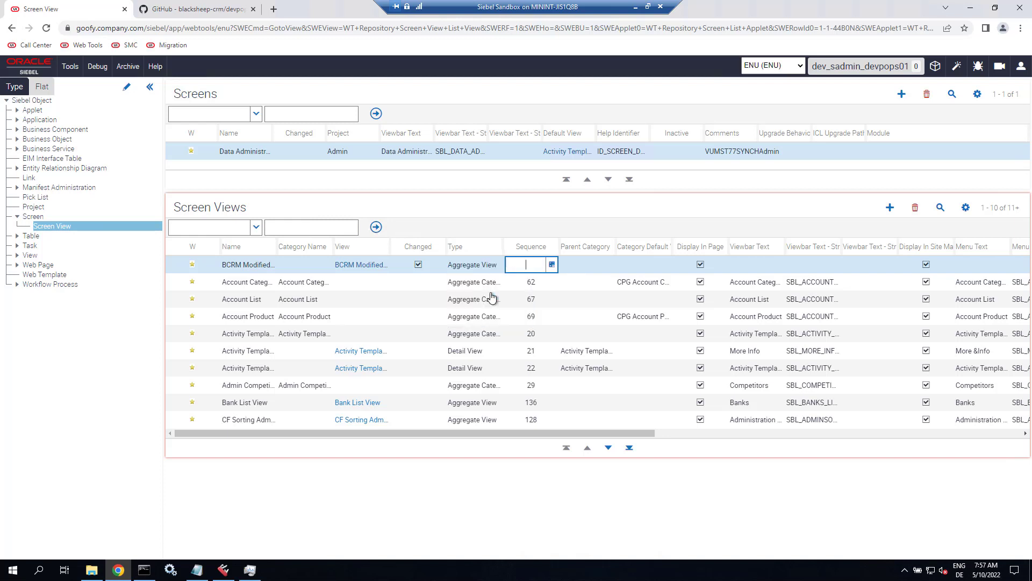
- Set the new screen view's viewbar and menu text string overrides to devpops Modified Objects View and save the record
key(Tab)
key(Tab)
key(Tab)
key(Tab)
key(Tab)
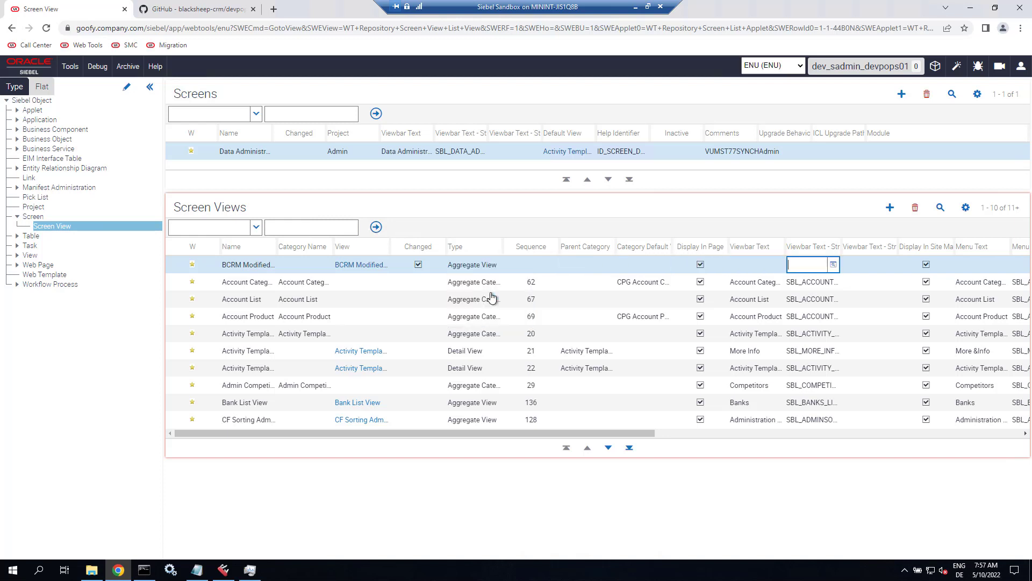
key(Tab)
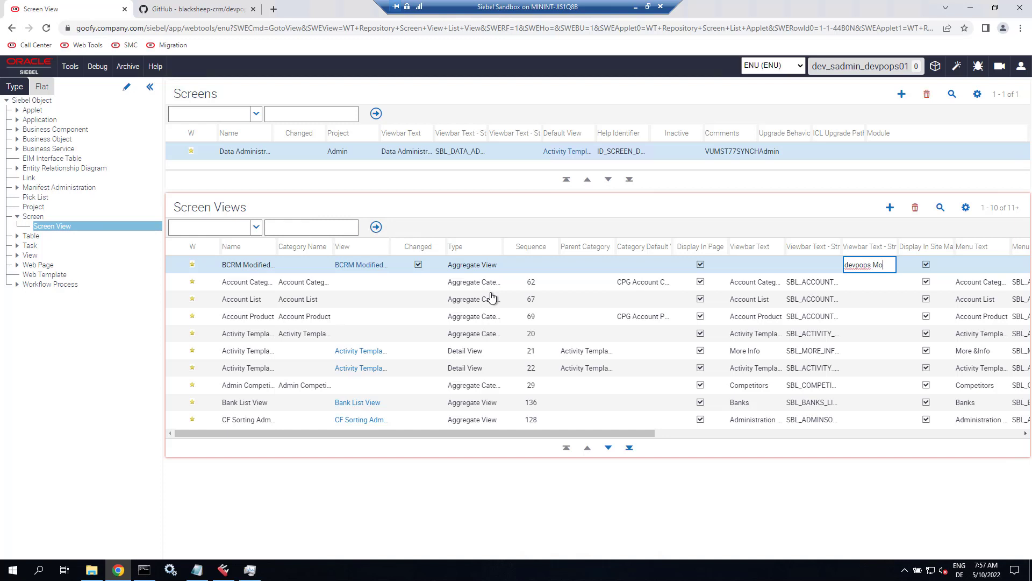
text(ied Object)
text(s)
text( View)
key(ctrl+a)
key(Tab)
key(Tab)
key(Tab)
key(Tab)
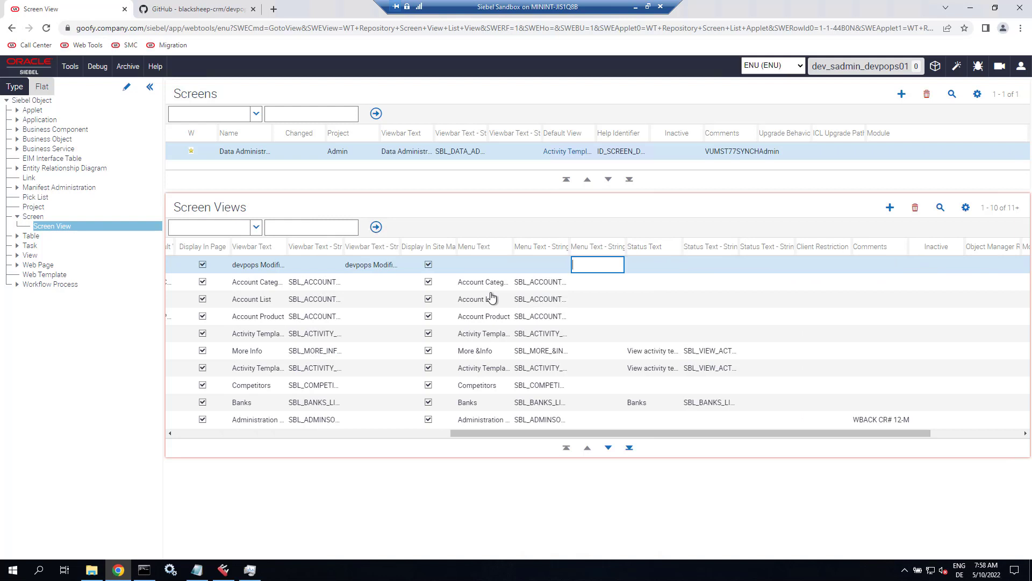
key(ctrl+v)
click(604, 285)
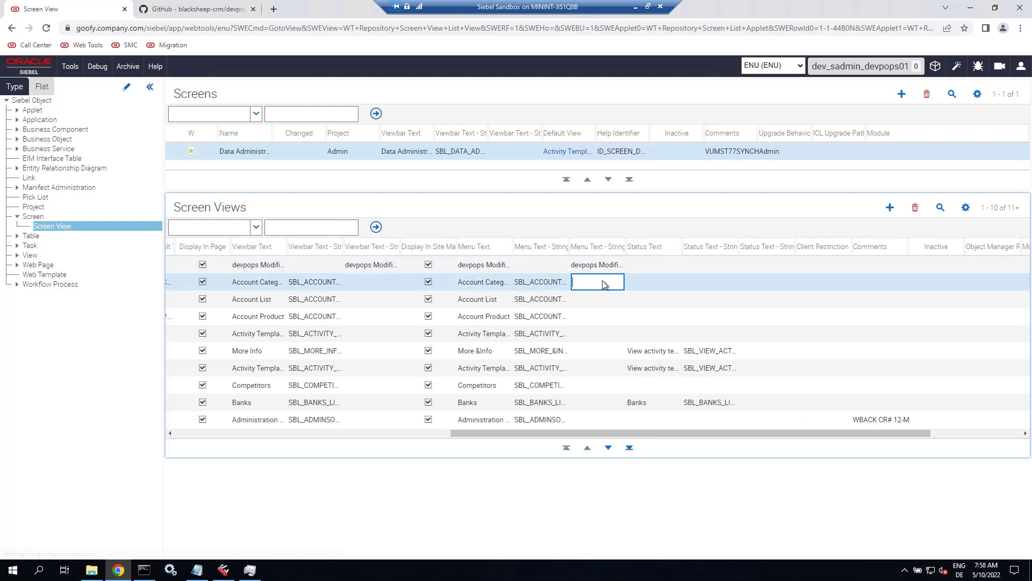
click(228, 433)
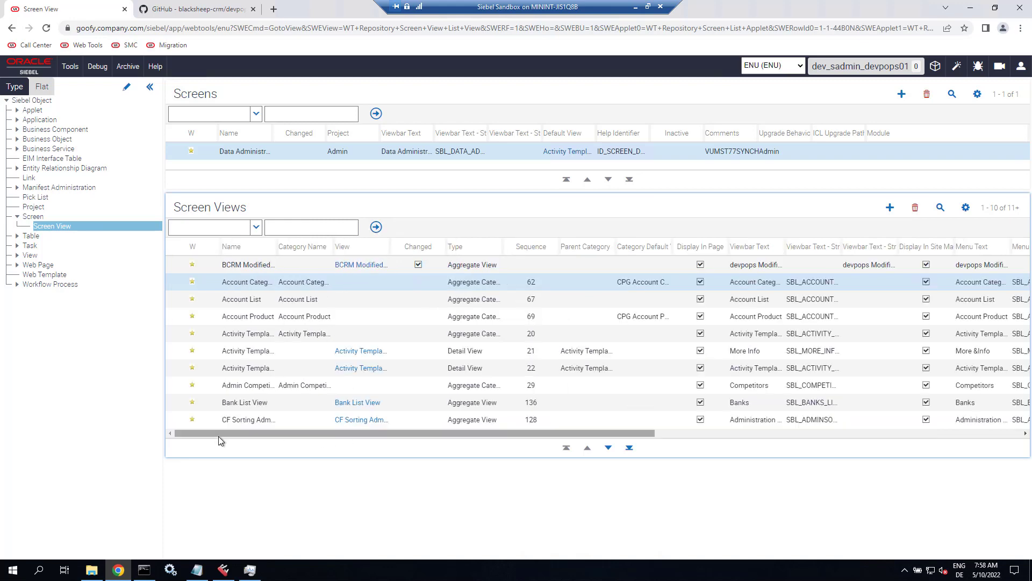
- Read README installation step 3 on GitHub about registering BCRM Modified Objects List View with a responsibility
click(224, 6)
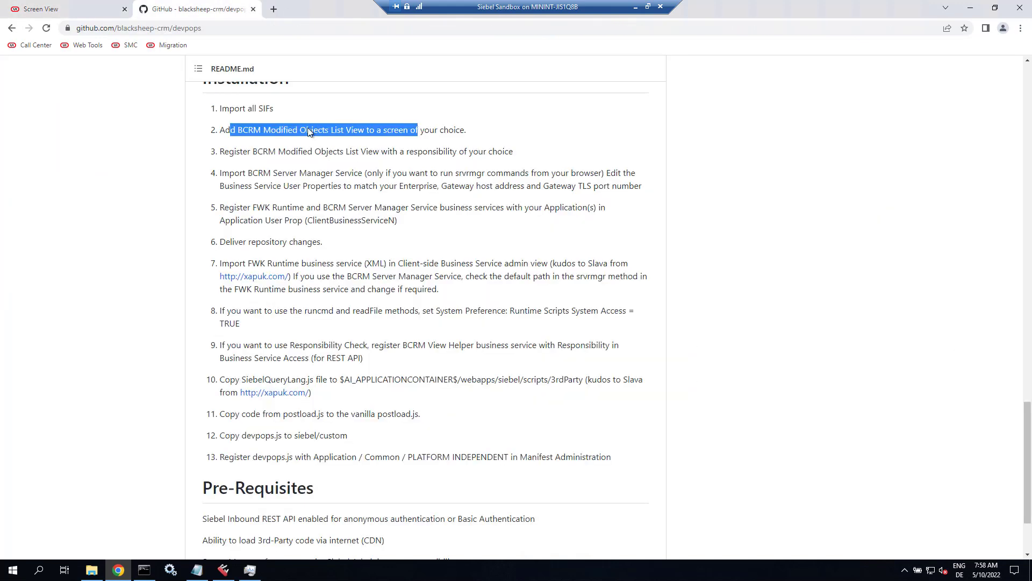
click(239, 152)
drag(253, 153, 373, 153)
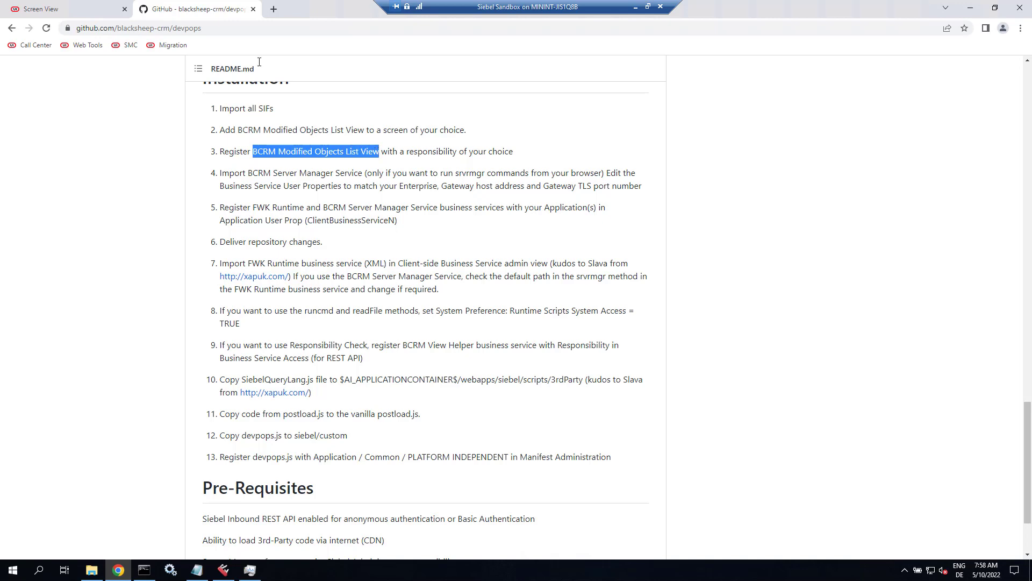
- Back in Siebel Web Tools, select the View value of the BCRM Modified Objects List View screen view record
click(34, 5)
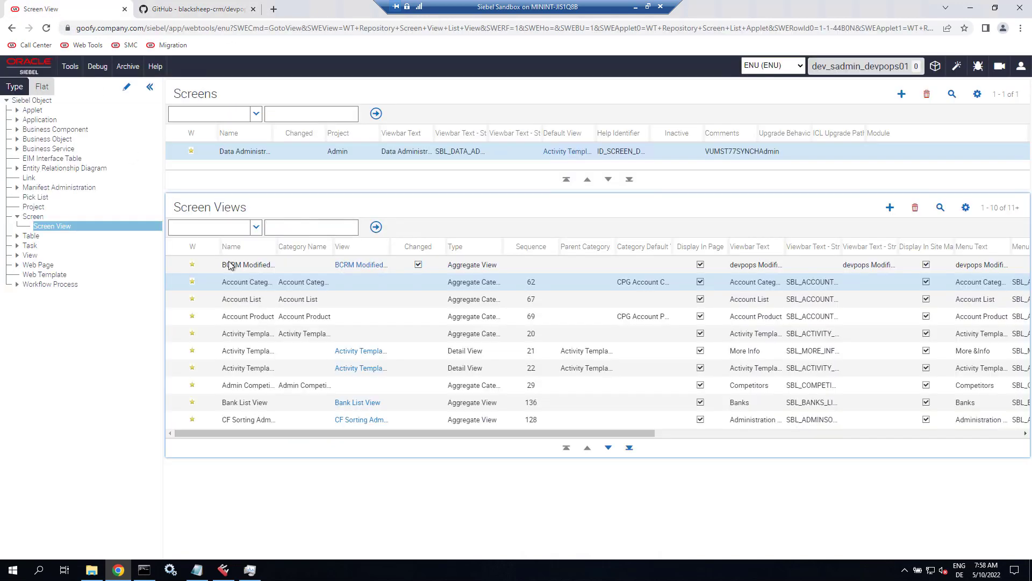
click(262, 266)
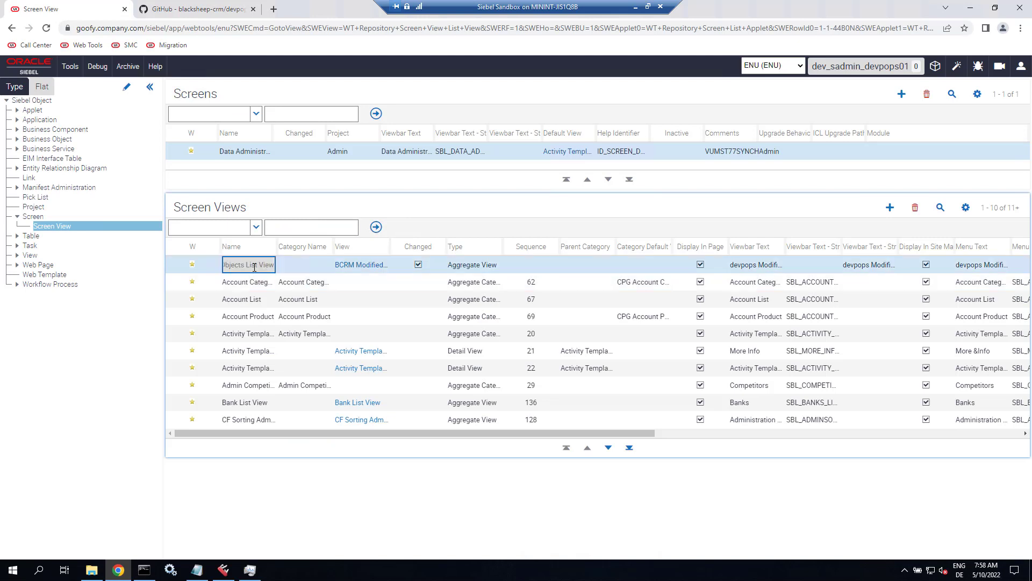
key(Tab)
key(Tab)
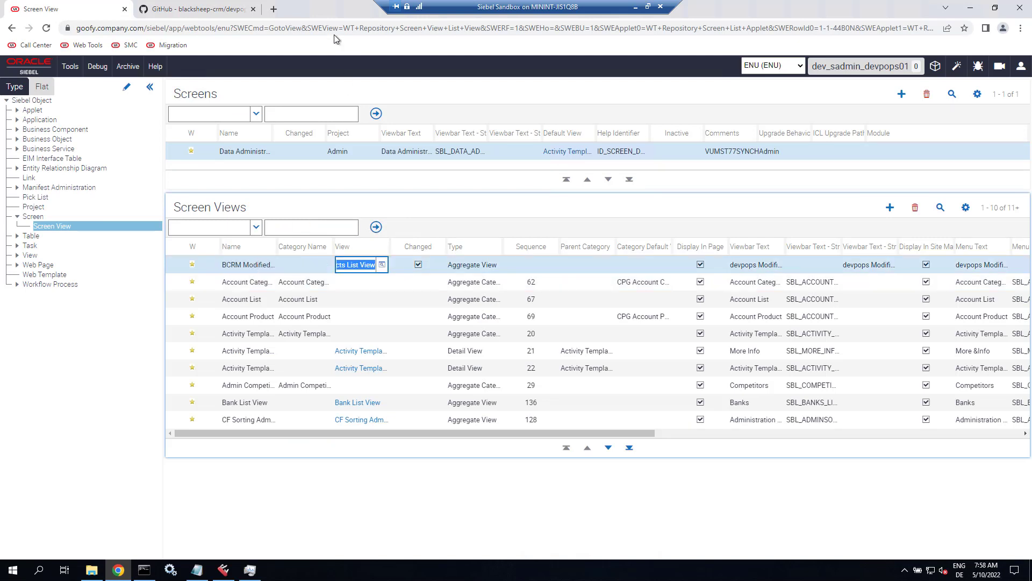
- Open Siebel Call Center in a new browser tab, close the previous session and log in with the prefilled credentials
click(274, 10)
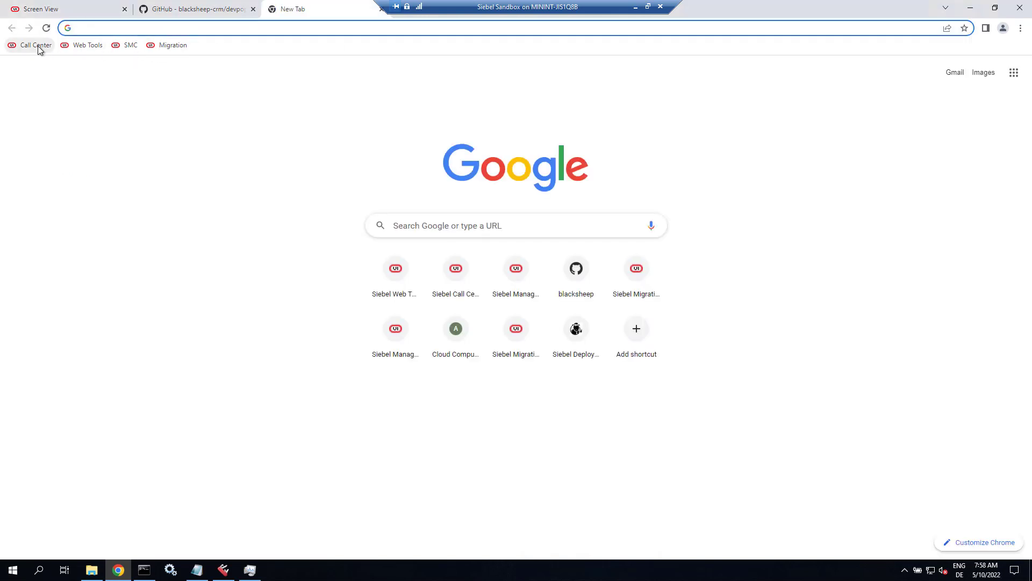
click(34, 45)
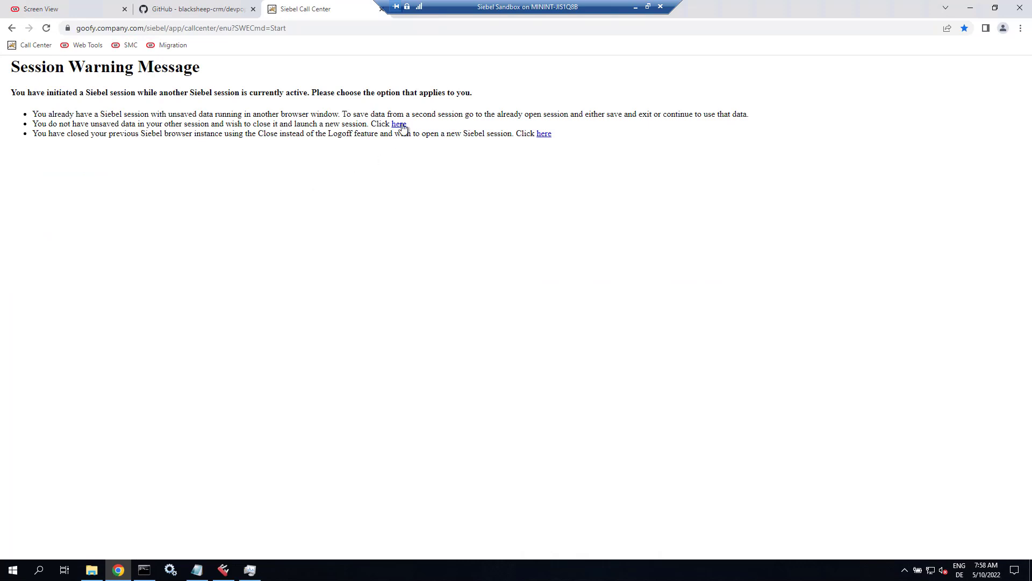
click(400, 124)
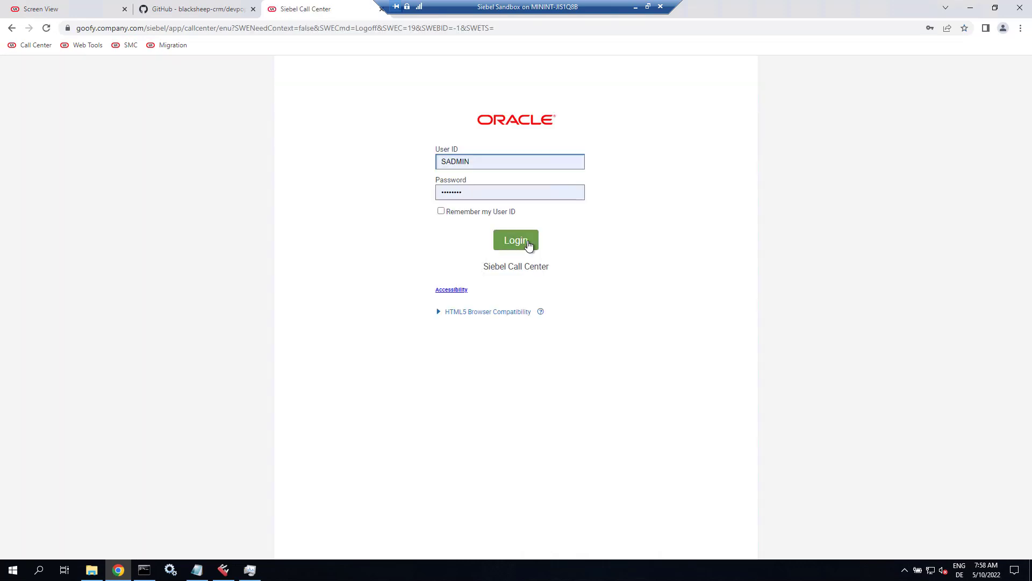
click(528, 244)
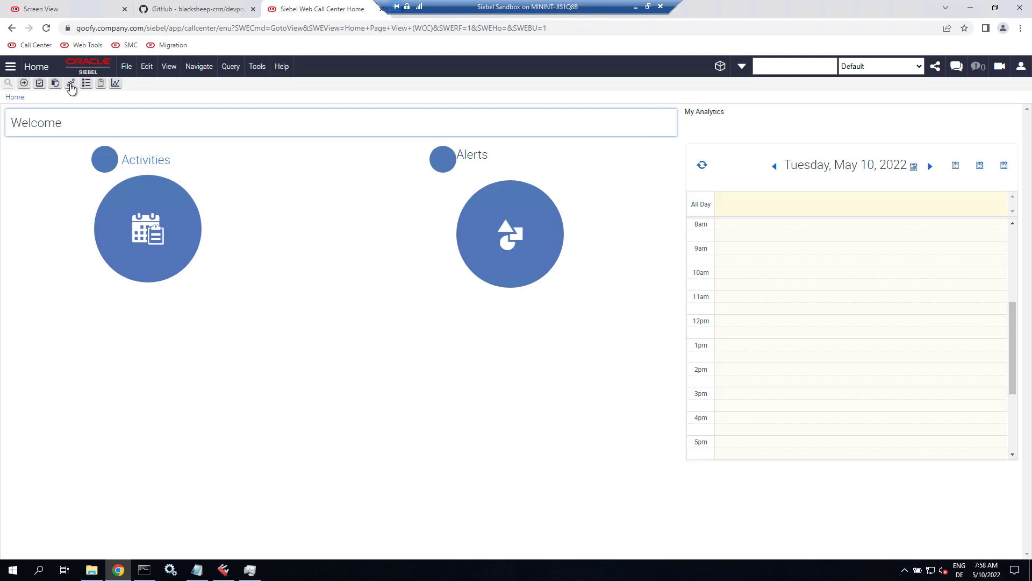
- Search the site map for responsi and open the Responsibilities view of Administration - Application
click(71, 83)
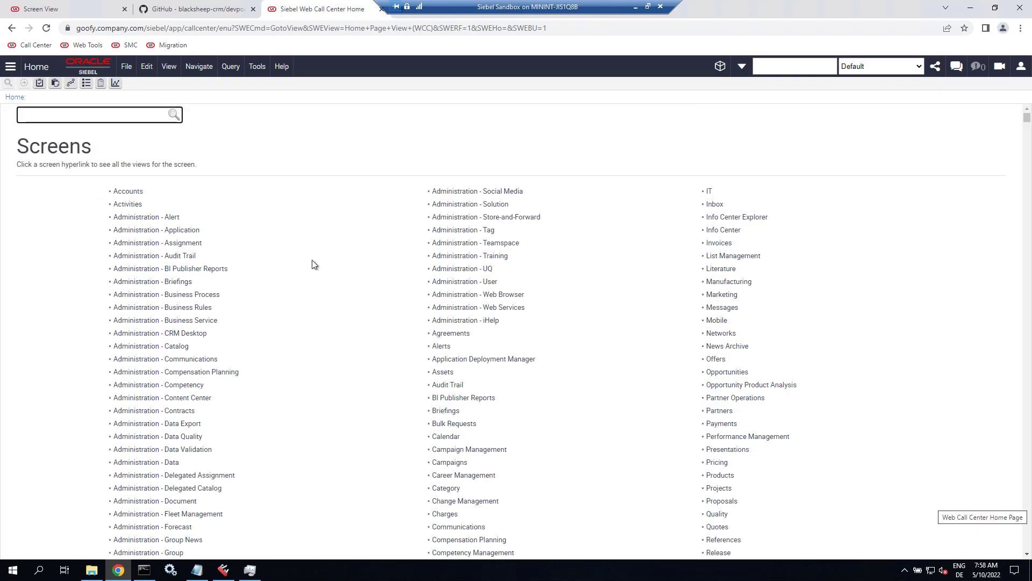
click(68, 117)
text(responsi)
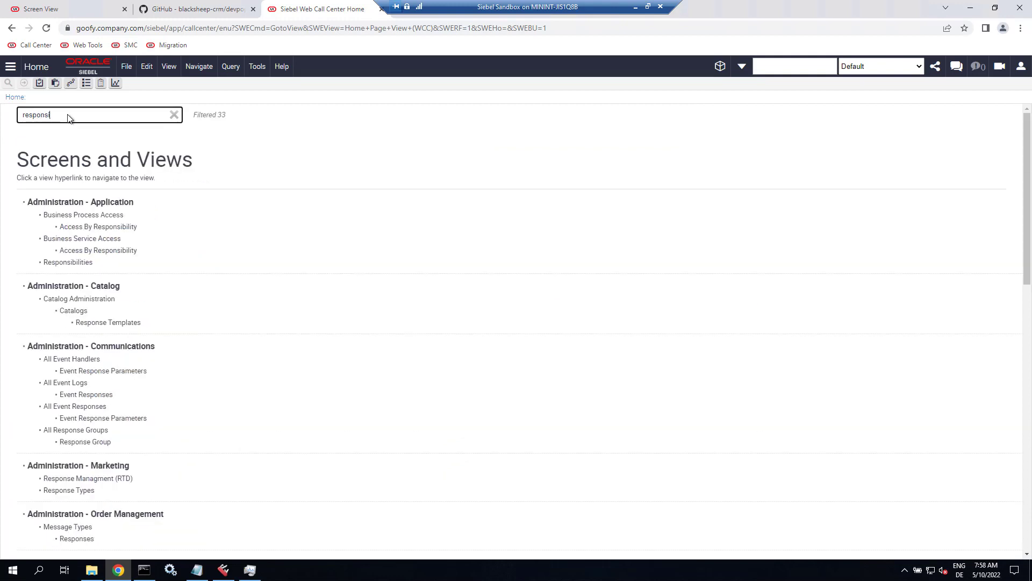
click(76, 262)
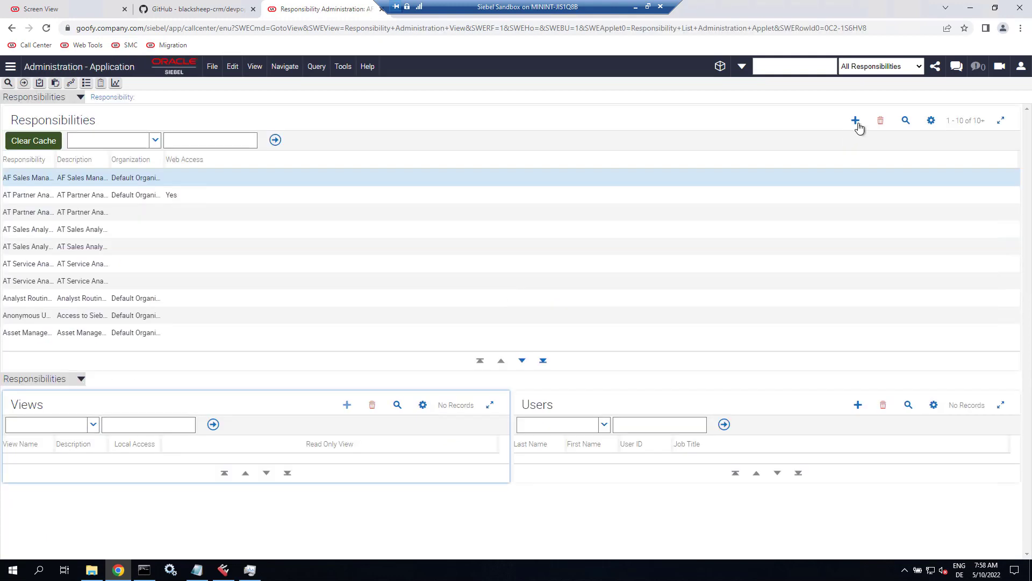
- Create a new responsibility named devpops without assigning any existing views to it
click(856, 122)
text(devpops)
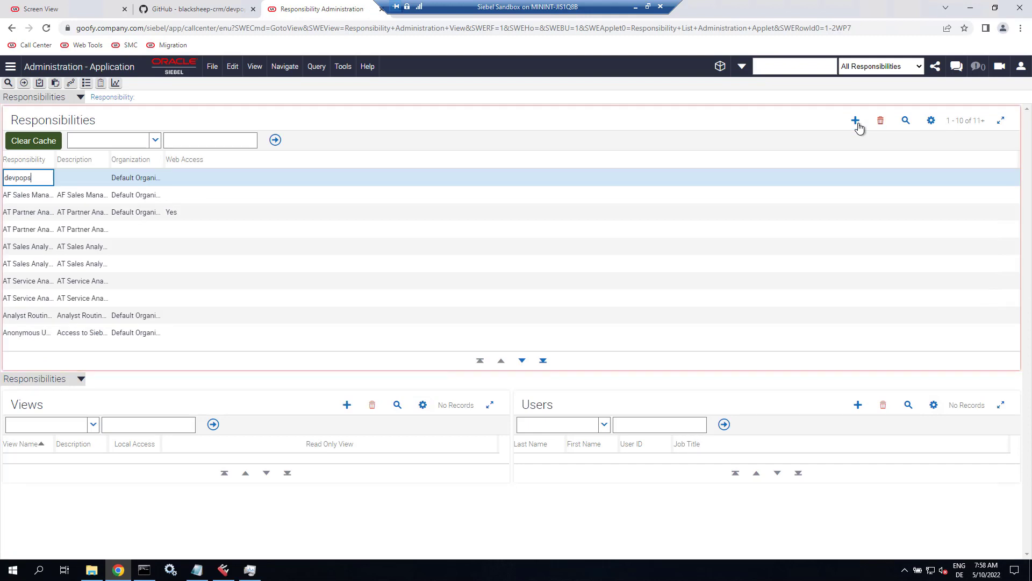
click(346, 404)
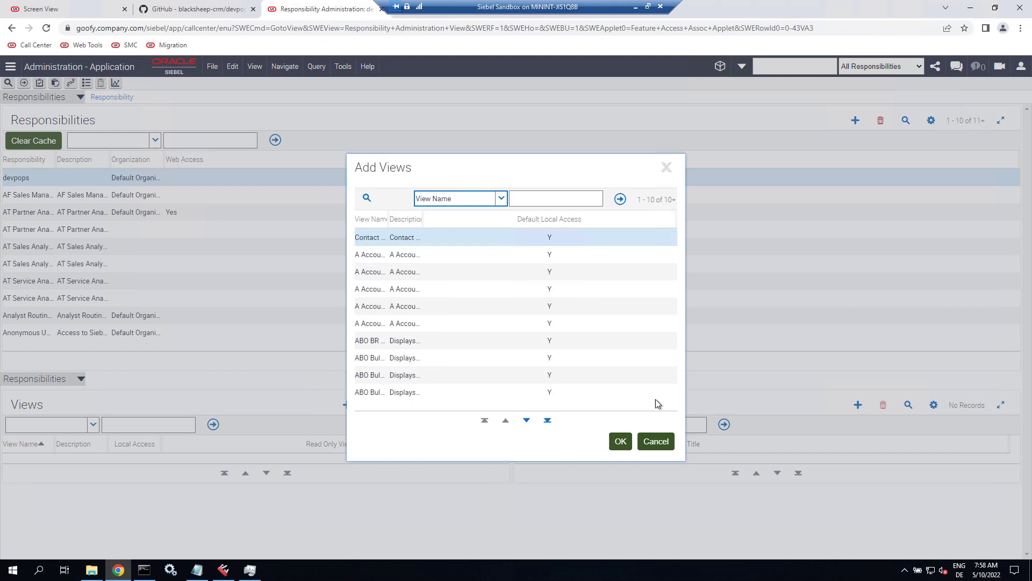
click(656, 441)
- Add the SADMIN user to the devpops responsibility and clear the responsibility cache
click(858, 404)
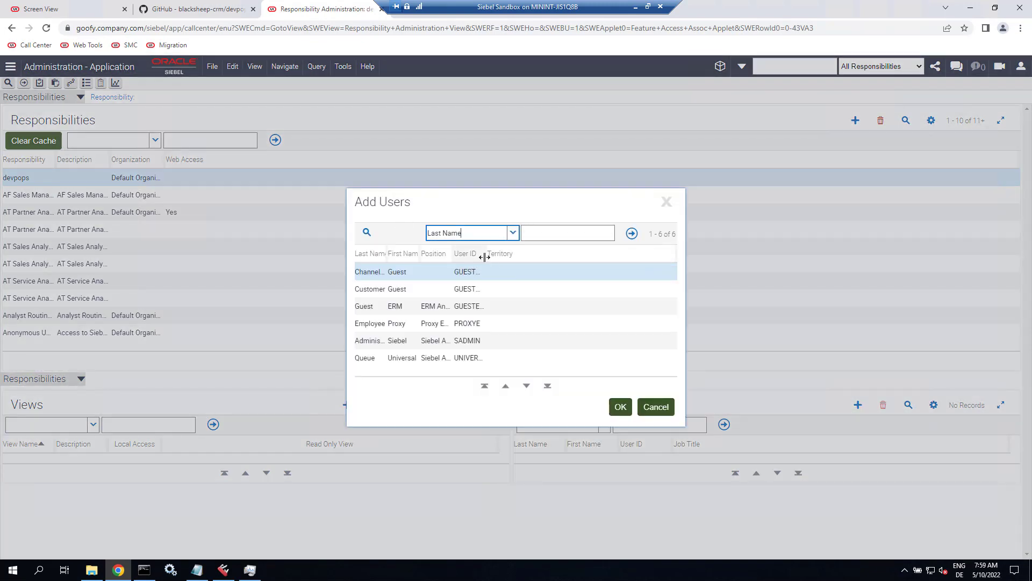
drag(486, 256, 540, 252)
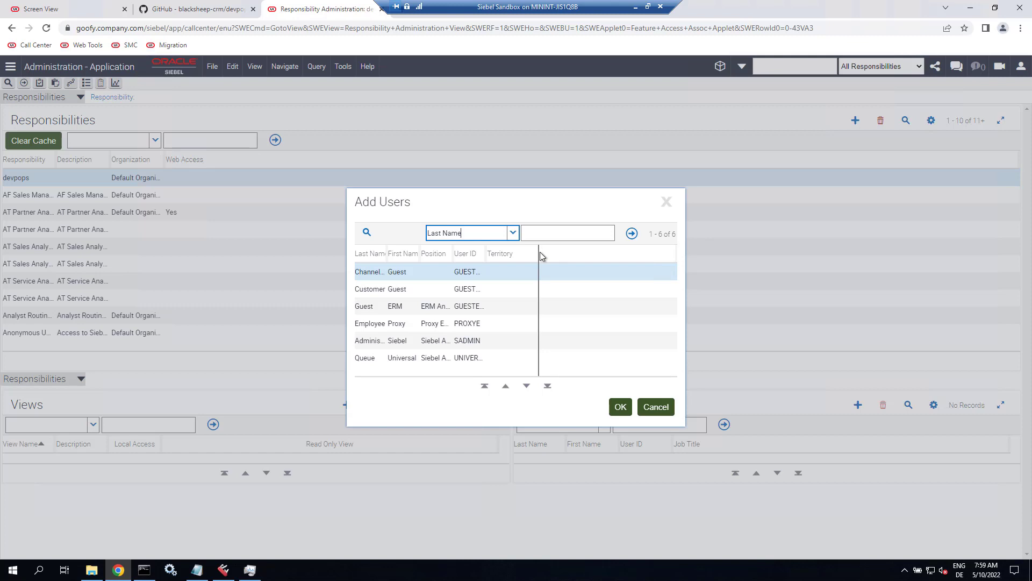
click(493, 341)
click(621, 407)
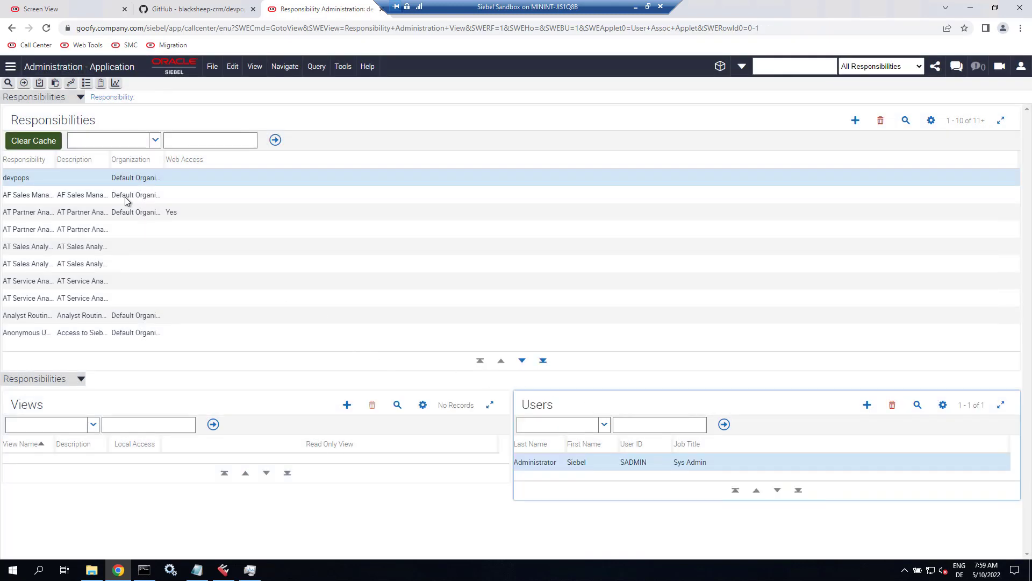
click(15, 144)
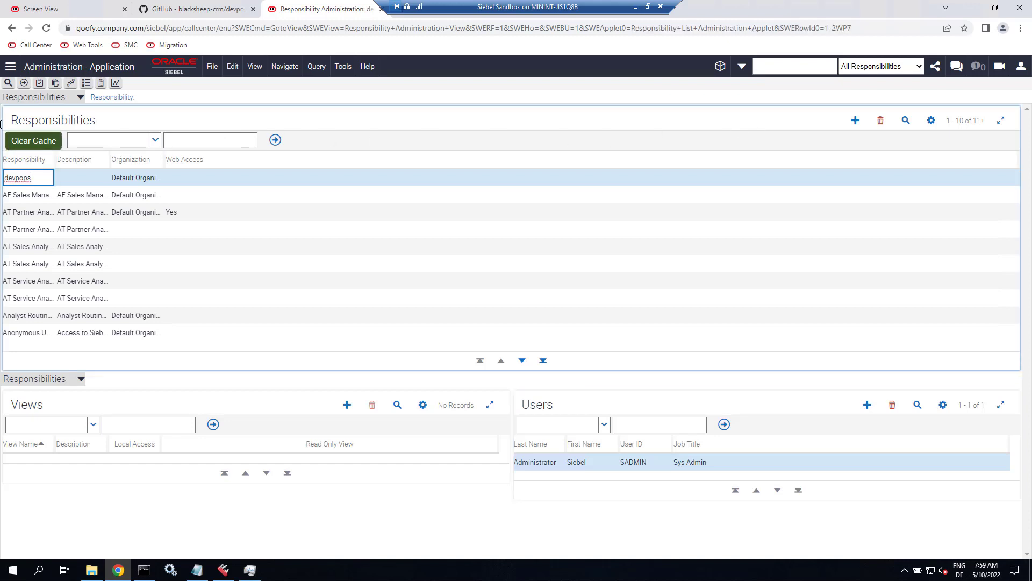
- In the Views administration list, register BCRM Modified Objects List View with the description devpops
click(33, 97)
scroll(62, 334, down, 2)
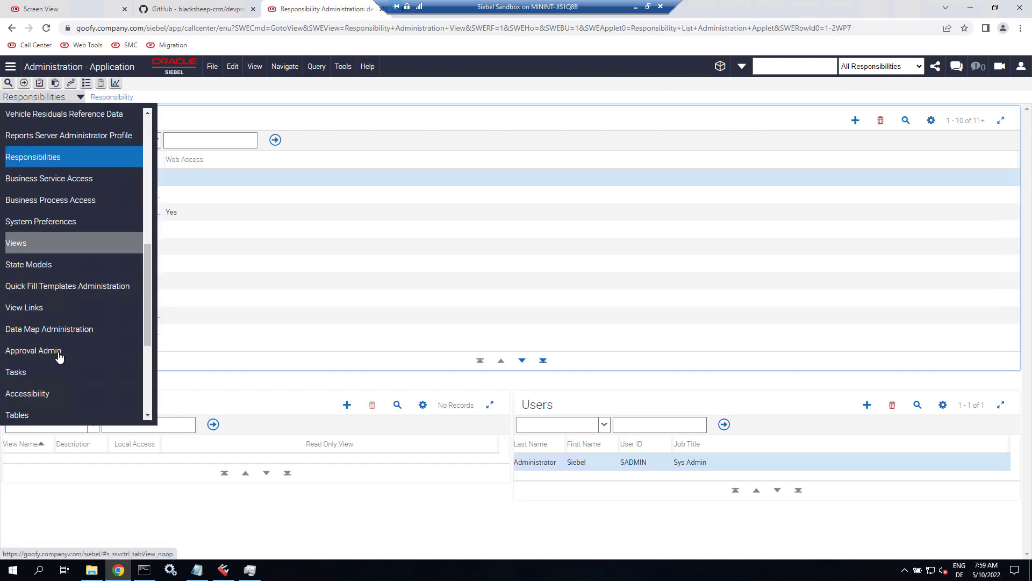
scroll(59, 358, down, 1)
click(30, 191)
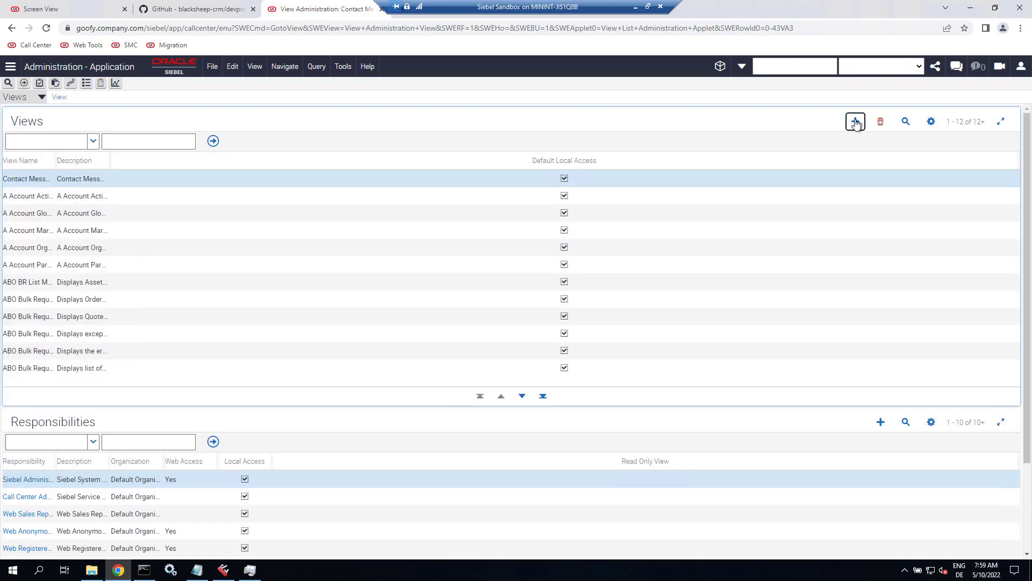
click(855, 122)
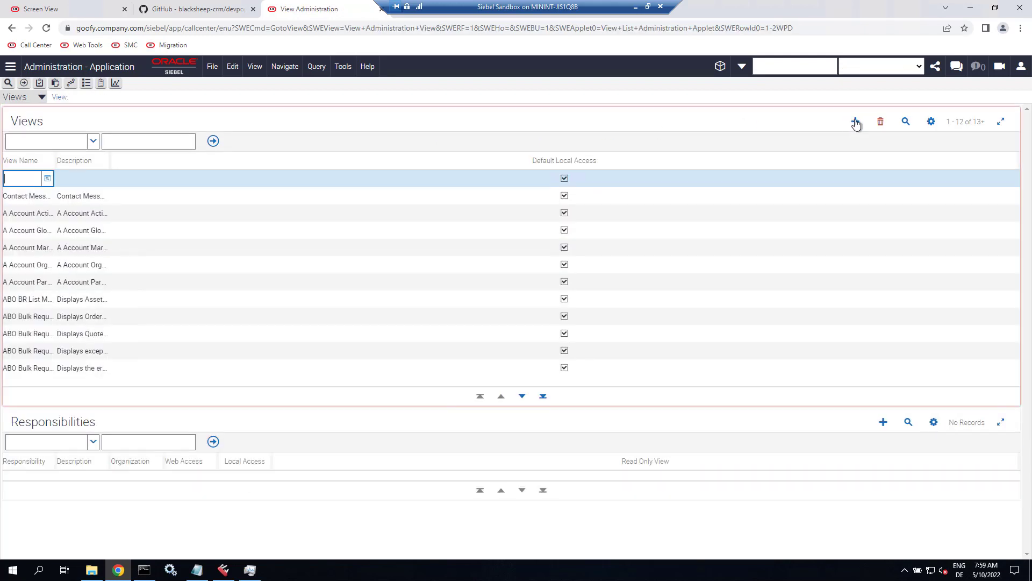
key(ctrl+v)
key(Tab)
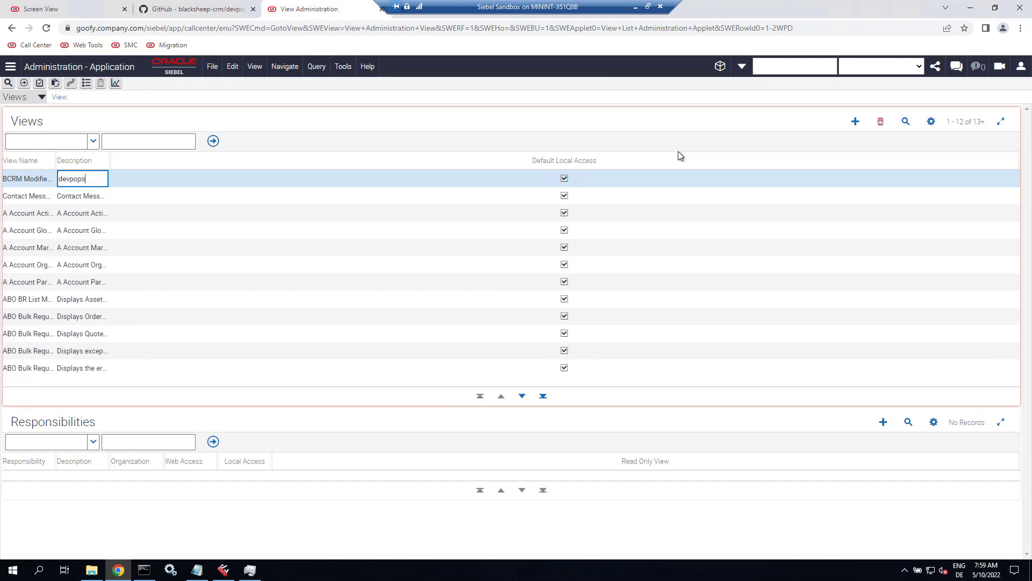
- Assign the devpops responsibility to BCRM Modified Objects List View, open that responsibility and clear the cache
click(883, 422)
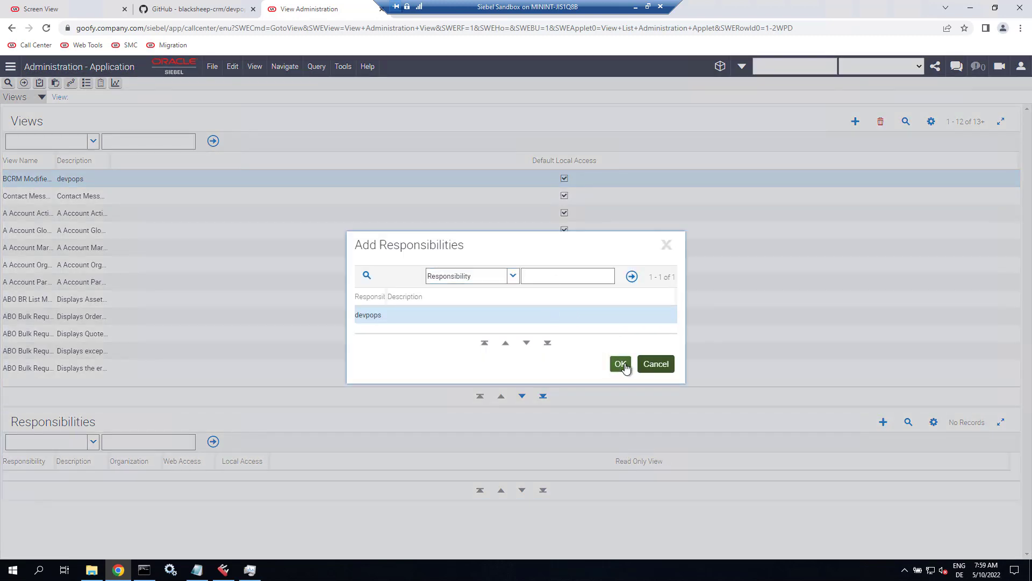
click(620, 364)
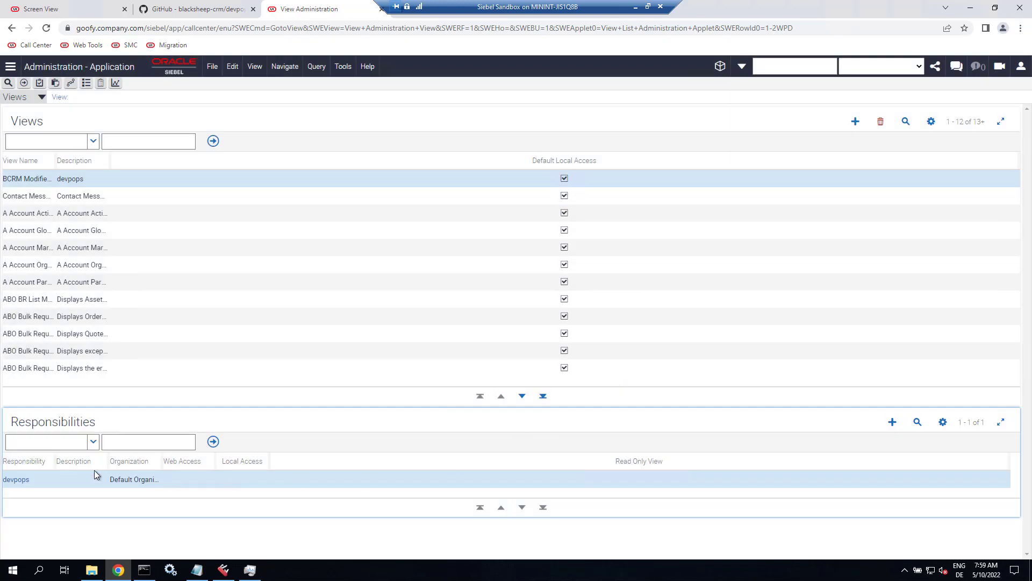
click(22, 483)
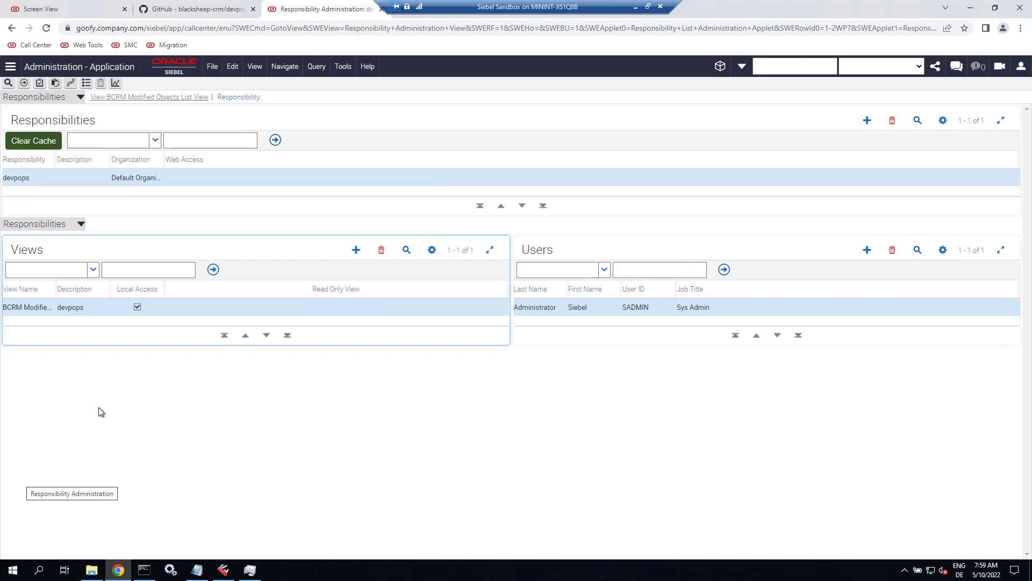
click(49, 143)
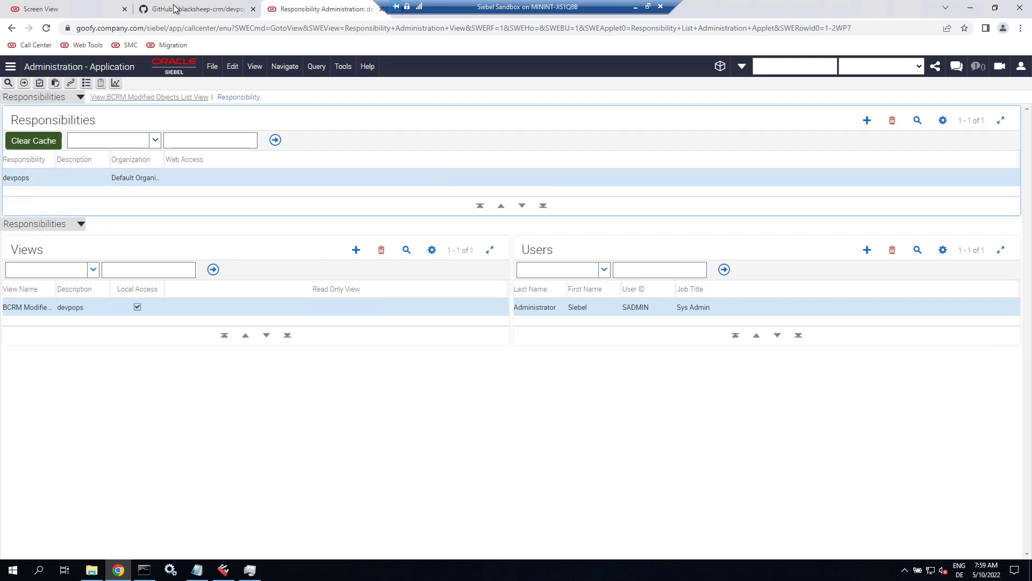
- Read README installation step 4 on GitHub about BCRM Server Manager Service and its business service user properties
click(174, 8)
click(252, 175)
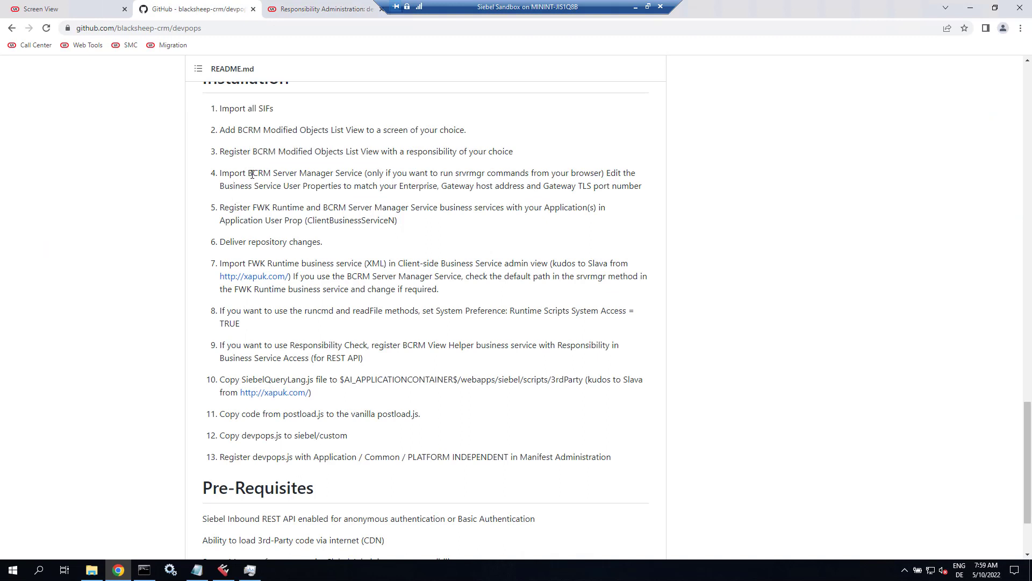
drag(249, 174, 361, 173)
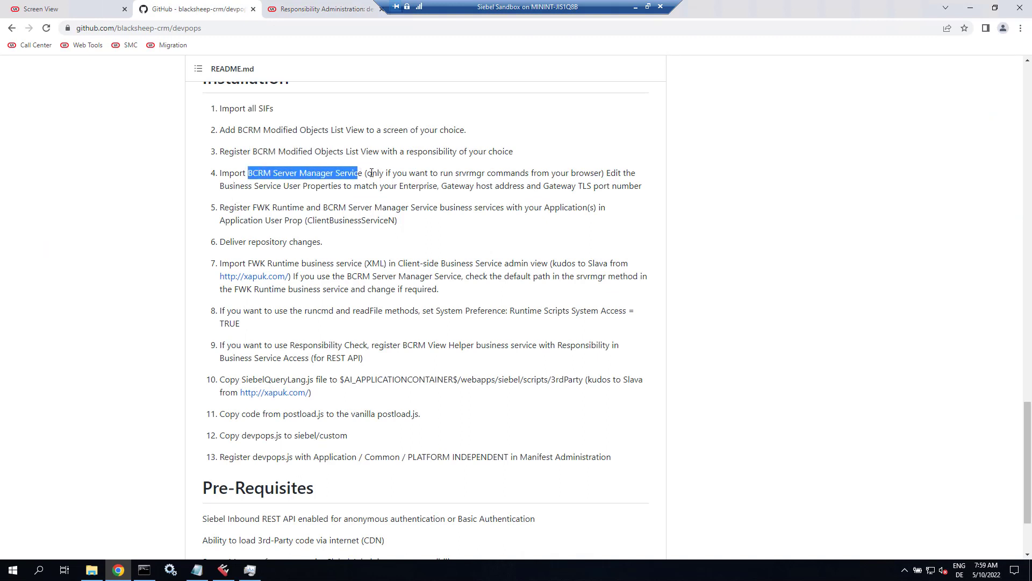
drag(607, 175, 640, 186)
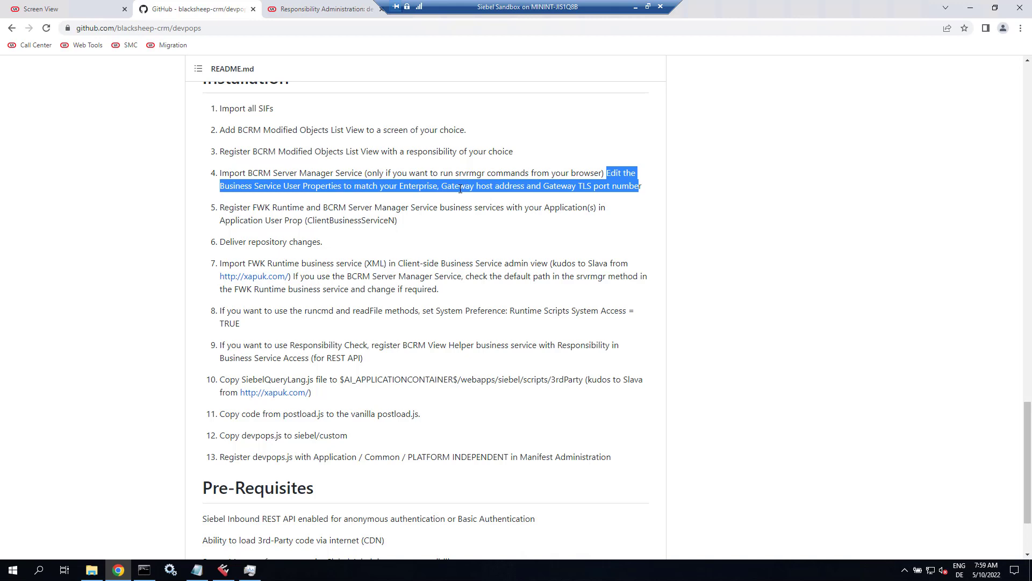
- In Siebel Web Tools, select BCRM Server Manager Service and enable all Business Service child types in the object tree
click(60, 12)
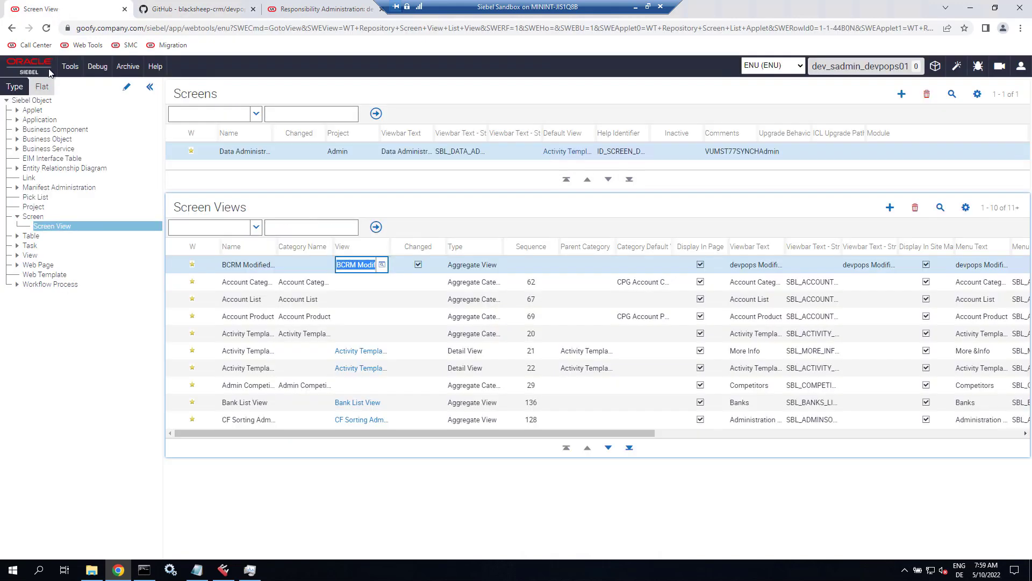
click(43, 149)
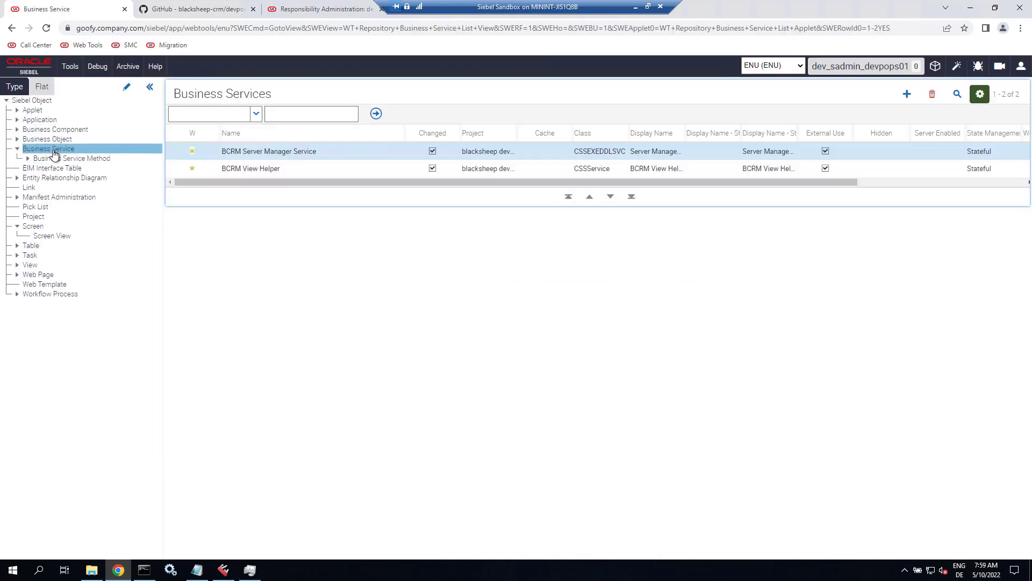
click(264, 151)
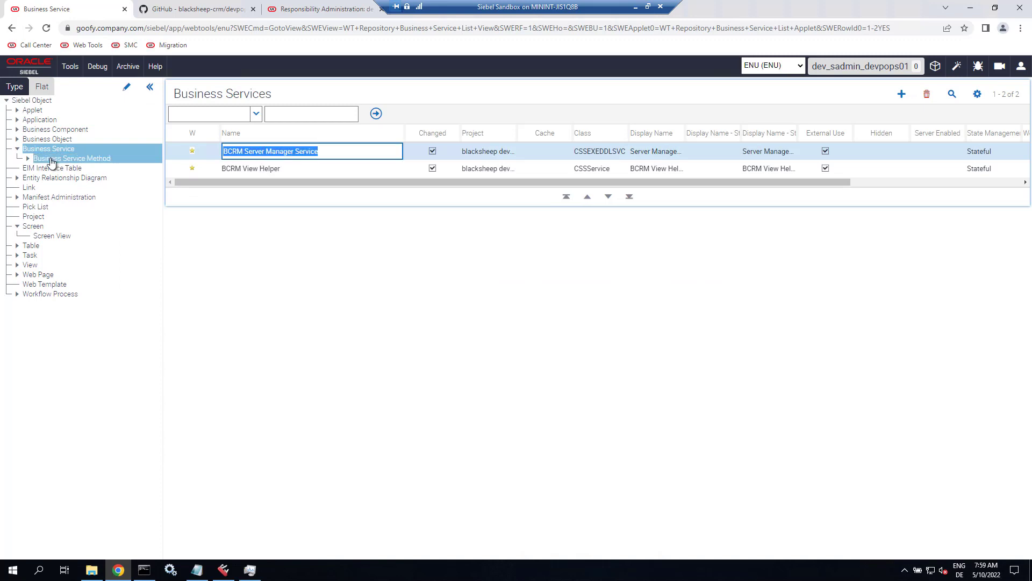
click(127, 88)
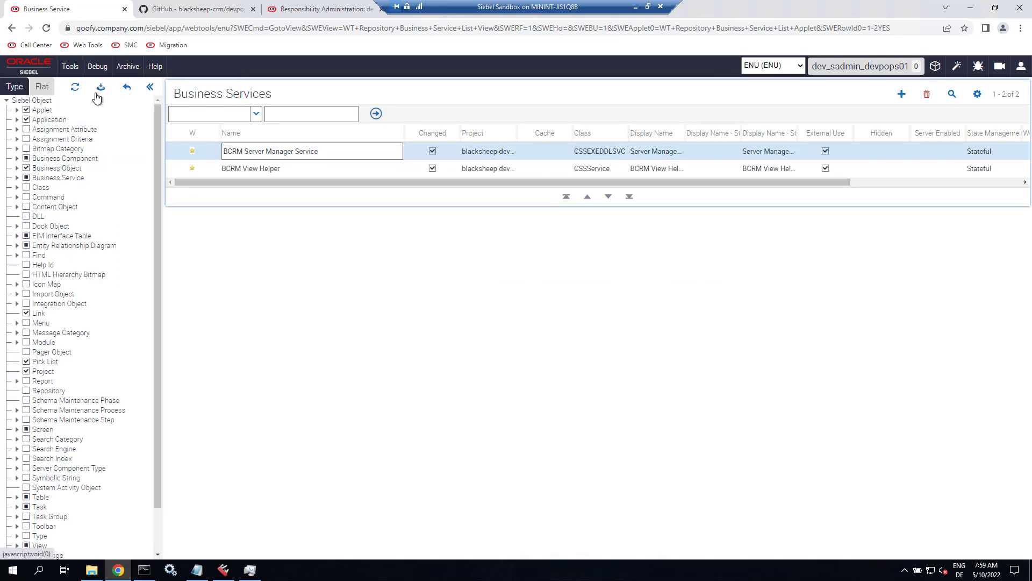
click(26, 178)
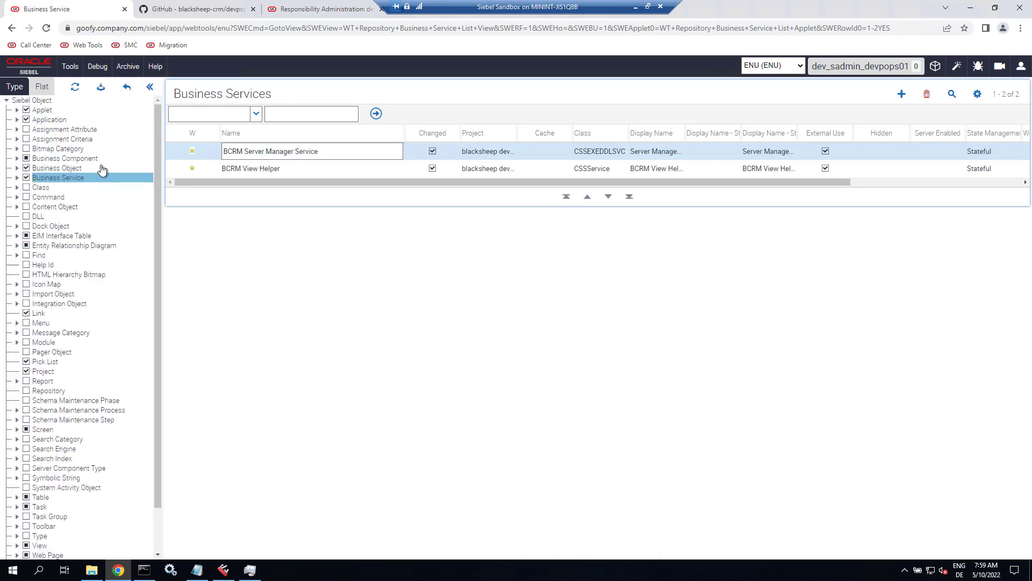
click(101, 87)
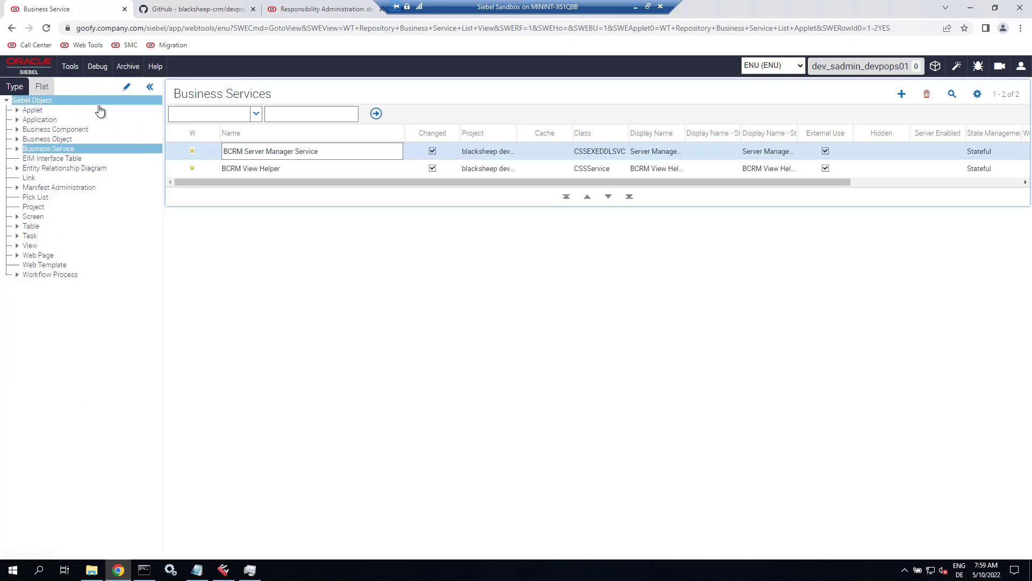
- Display the user properties of BCRM Server Manager Service and widen the Name and Value columns to examine the executable parameters
click(16, 148)
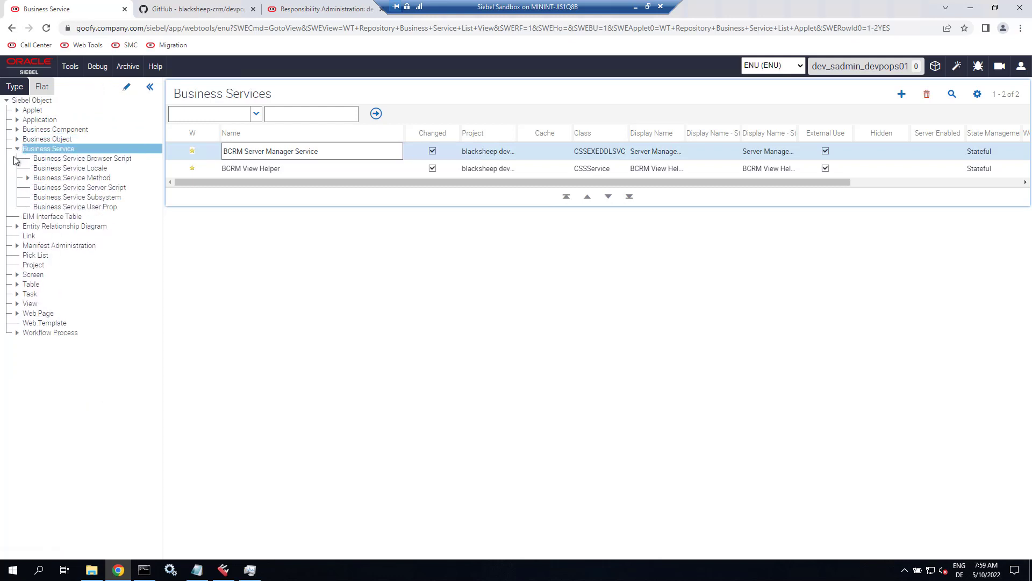
click(52, 209)
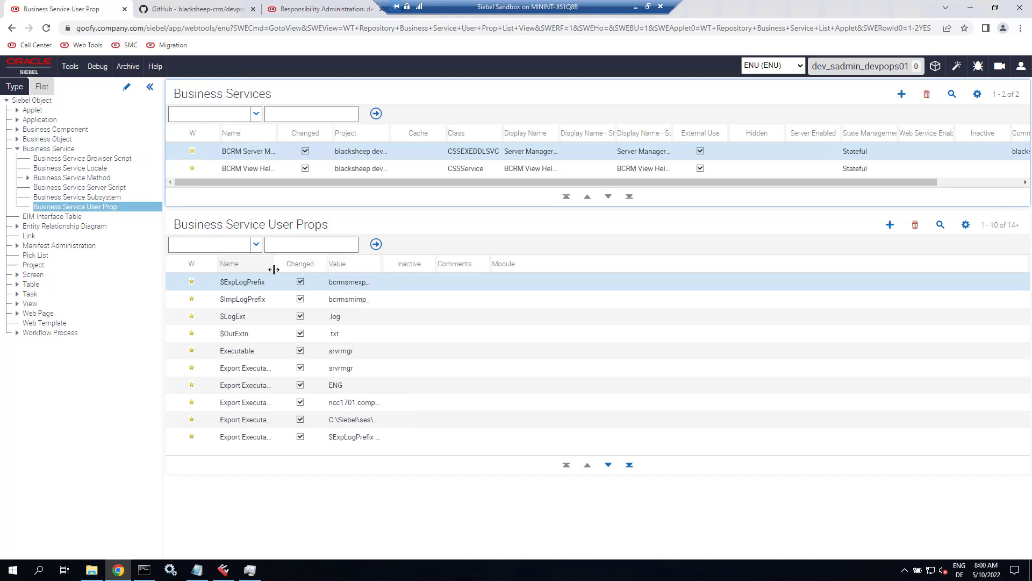
drag(275, 264, 347, 262)
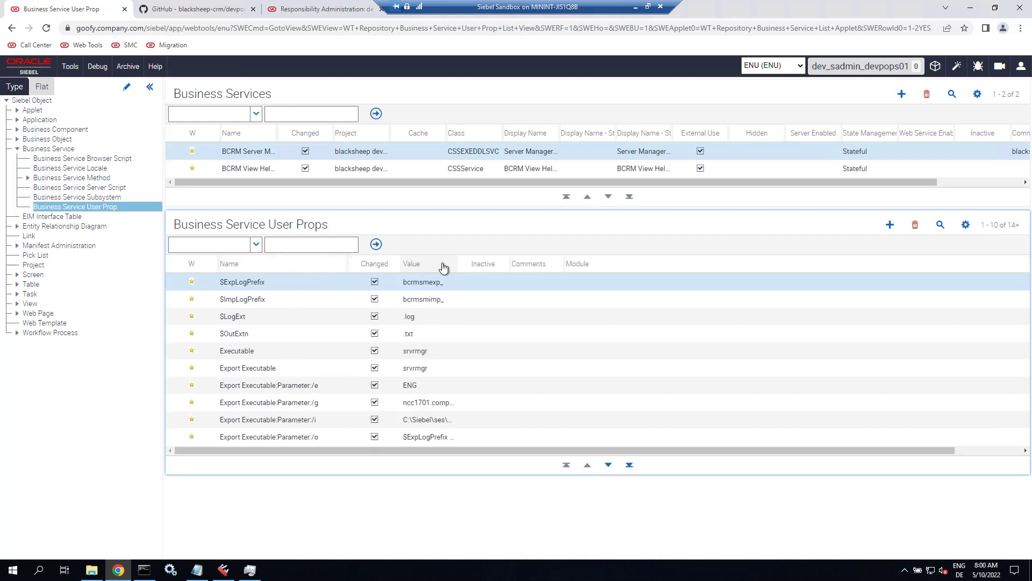
drag(552, 264, 569, 263)
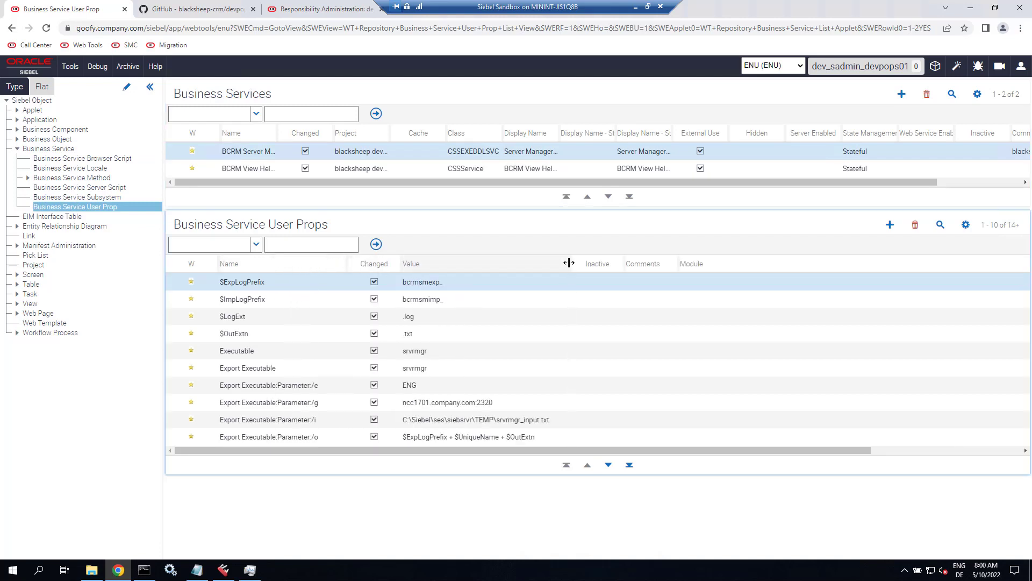
click(434, 385)
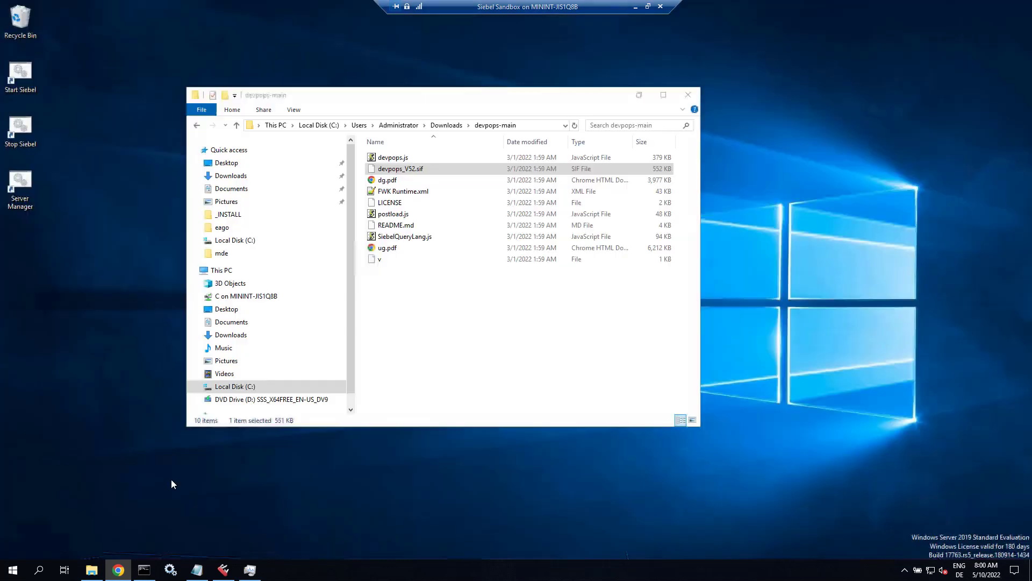
- Check the enterprise name in a Server Manager console and set the Export Executable:Parameter:/e user property to ENT
double_click(13, 187)
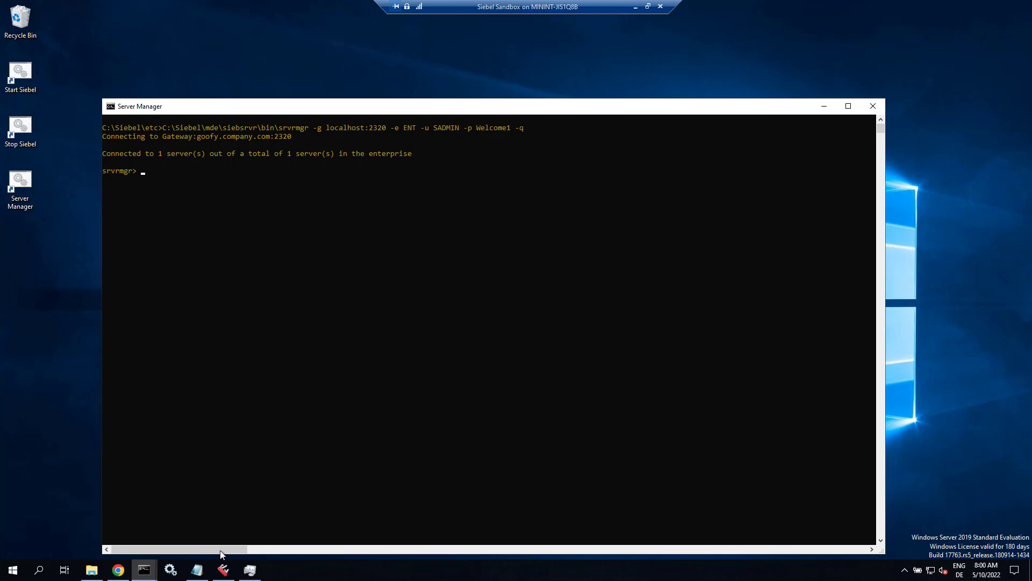
click(119, 570)
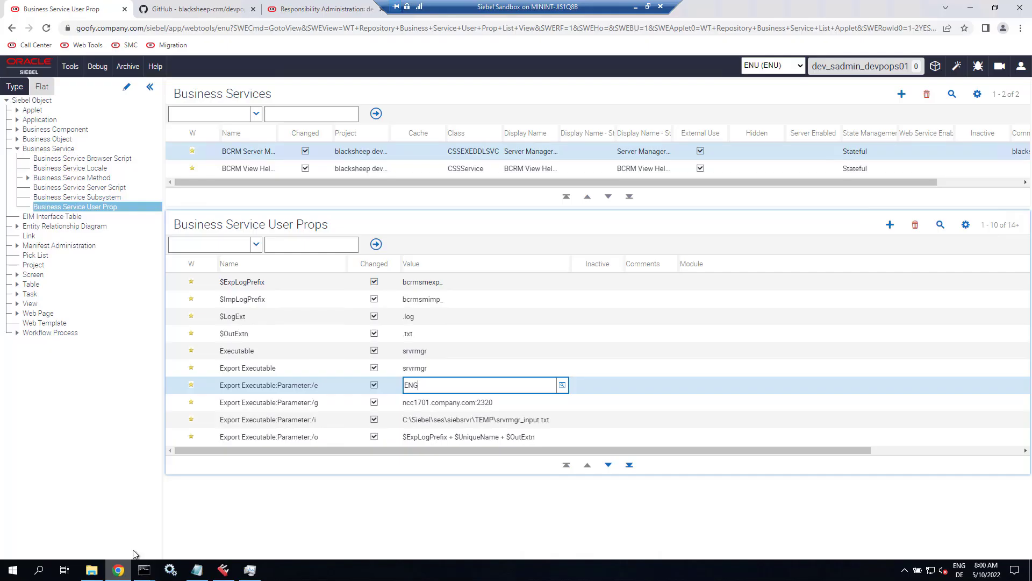
key(BackSpace)
key(Tab)
key(Tab)
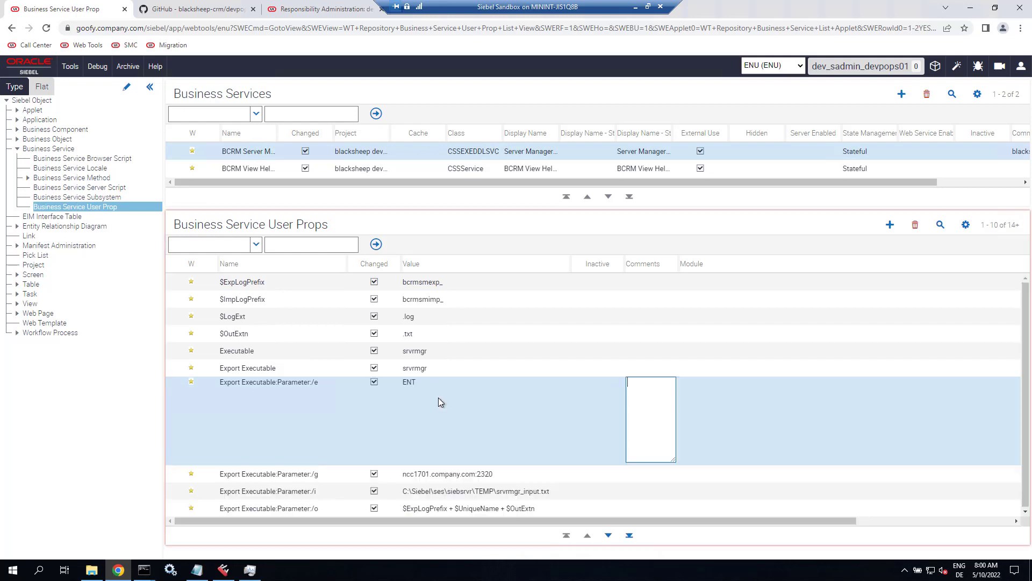
key(Tab)
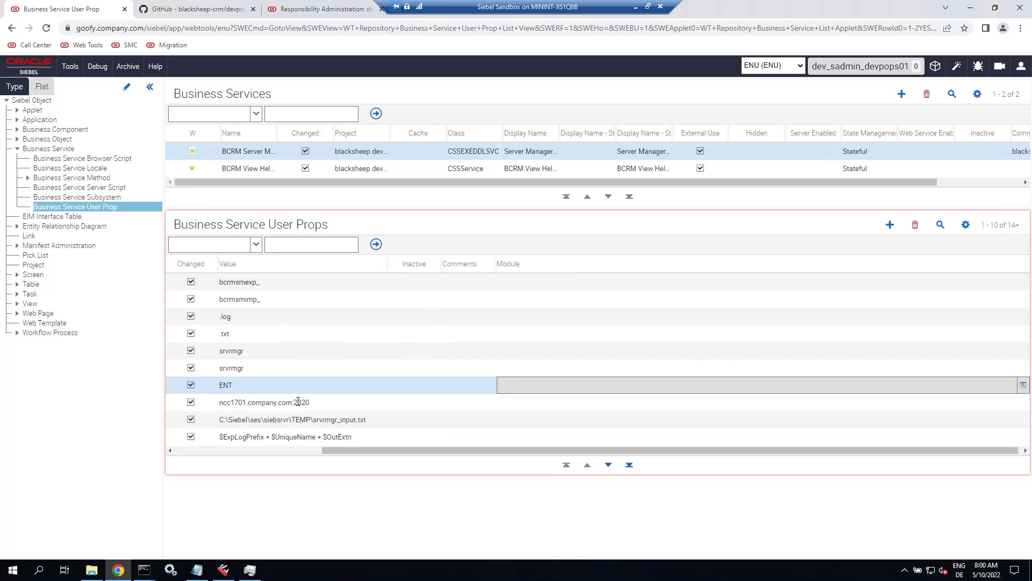
- Set the Export Executable:Parameter:/g user property to the gateway address goofy.company.com:2320
click(264, 403)
drag(225, 402, 218, 403)
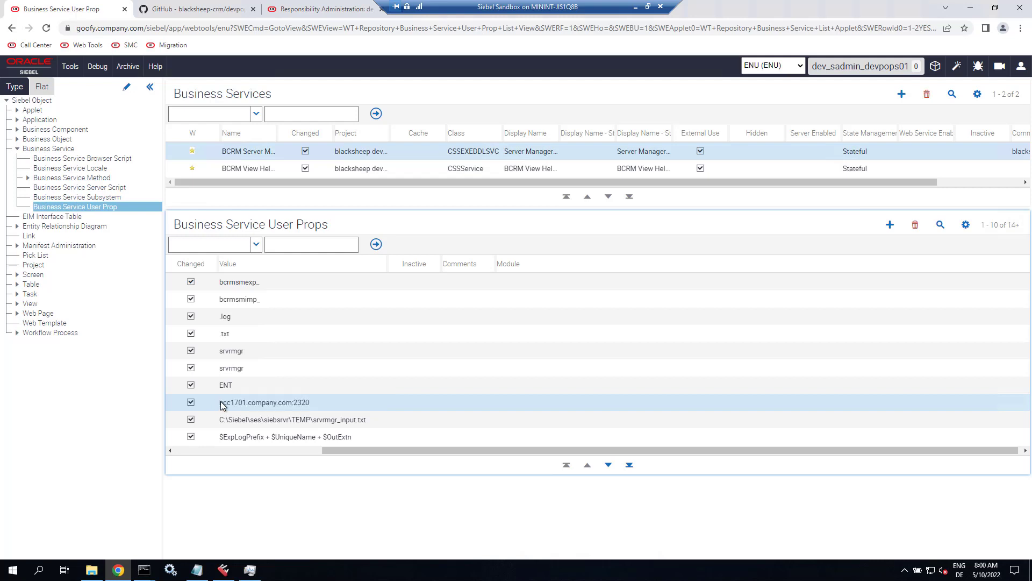
click(237, 403)
click(248, 405)
key(BackSpace)
key(BackSpace)
key(BackSpace)
key(BackSpace)
key(BackSpace)
key(BackSpace)
key(BackSpace)
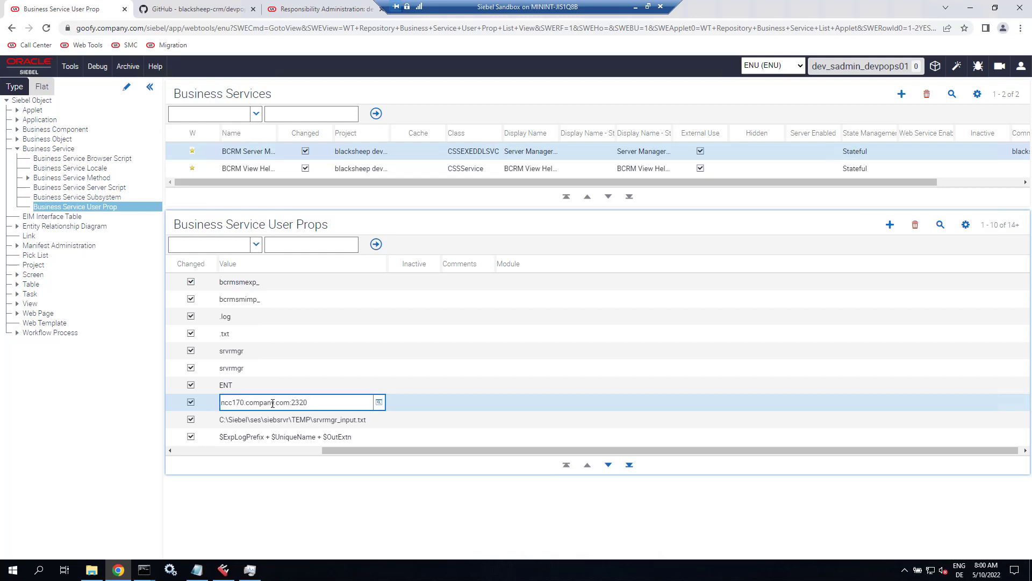
text(goofy)
- Set the Export Executable:Parameter:/i user property to C:\Siebel\mde\siebsrvr\TEMP\srvrmgr_input.txt
click(281, 421)
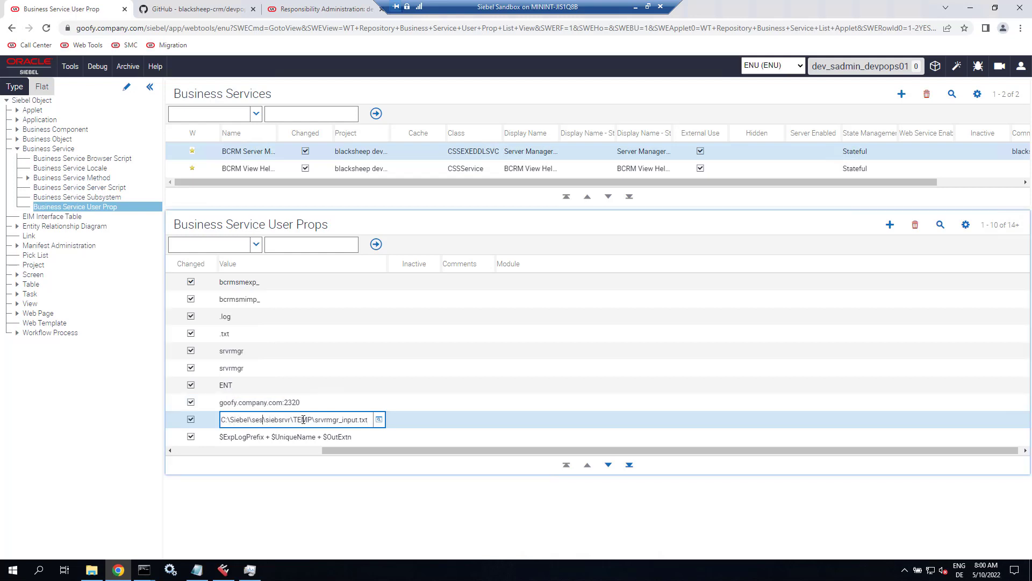
key(BackSpace)
key(BackSpace)
key(BackSpace)
text(mde)
click(301, 451)
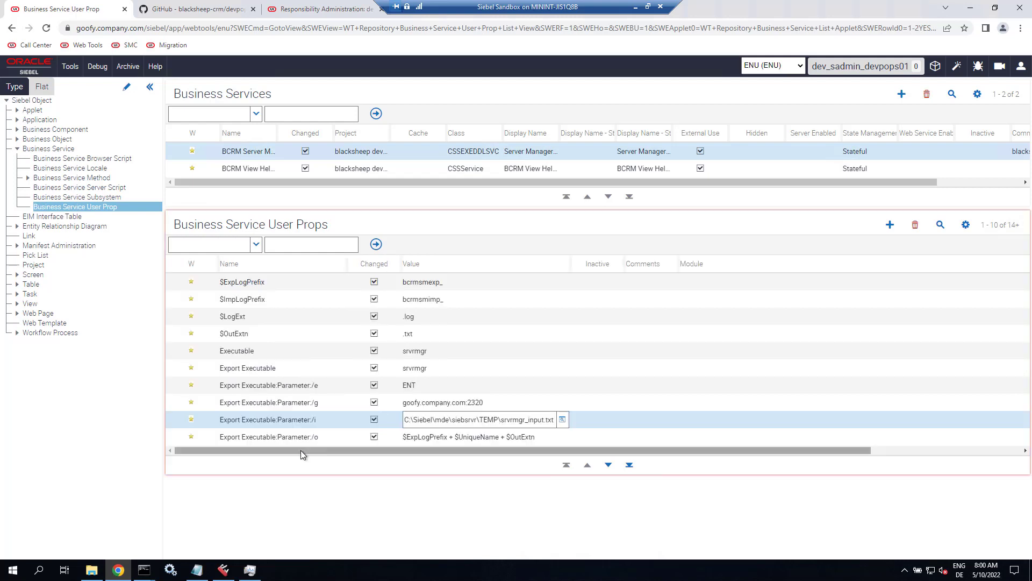
- Review the remaining user properties of BCRM Server Manager Service through the last record and return to the start of the list
click(438, 438)
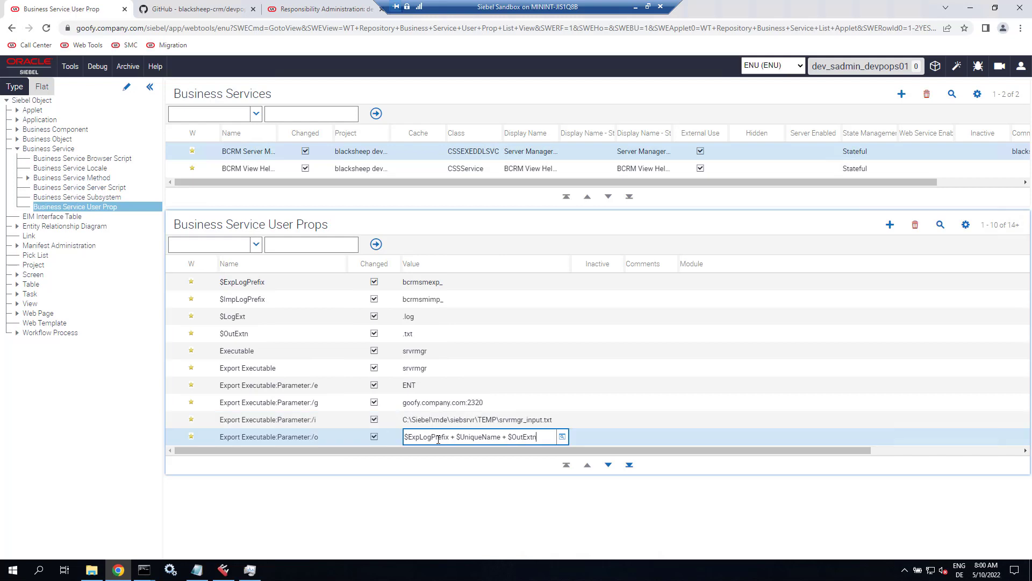
key(Down)
key(Down)
key(Down)
key(Down)
key(Down)
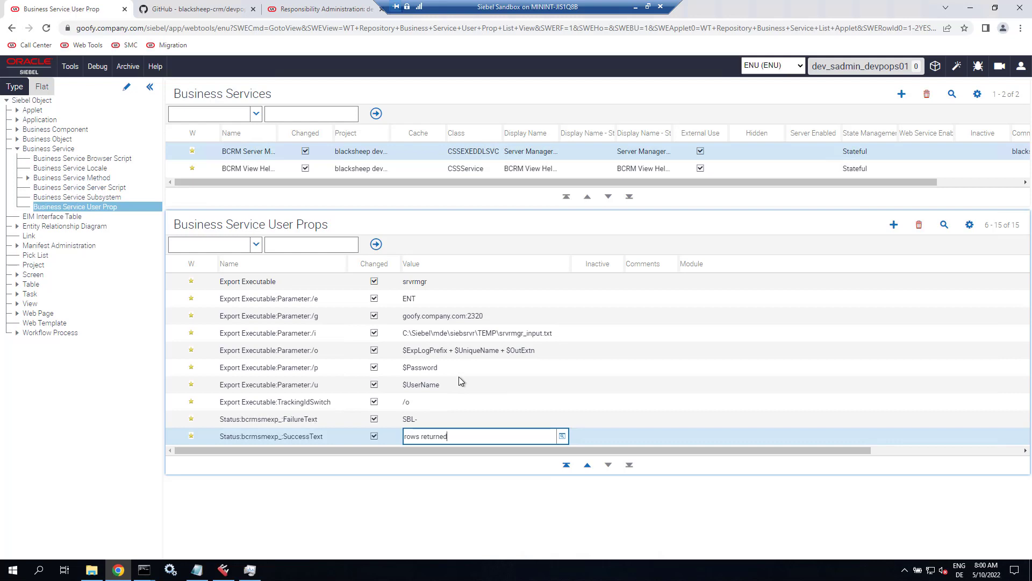
key(Page_Up)
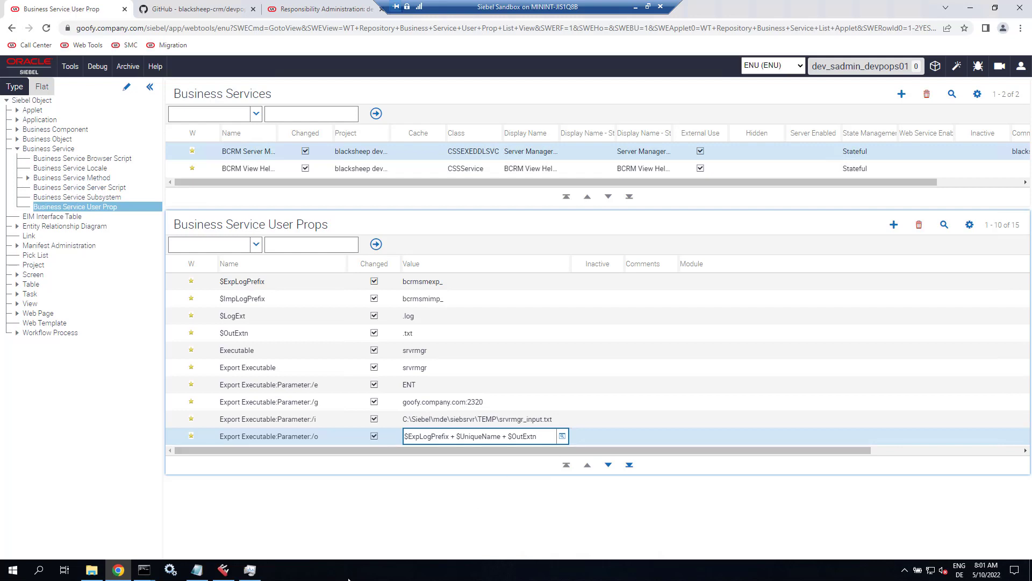
- Bring up the newly opened Server Manager console and close it
mouse_move(145, 571)
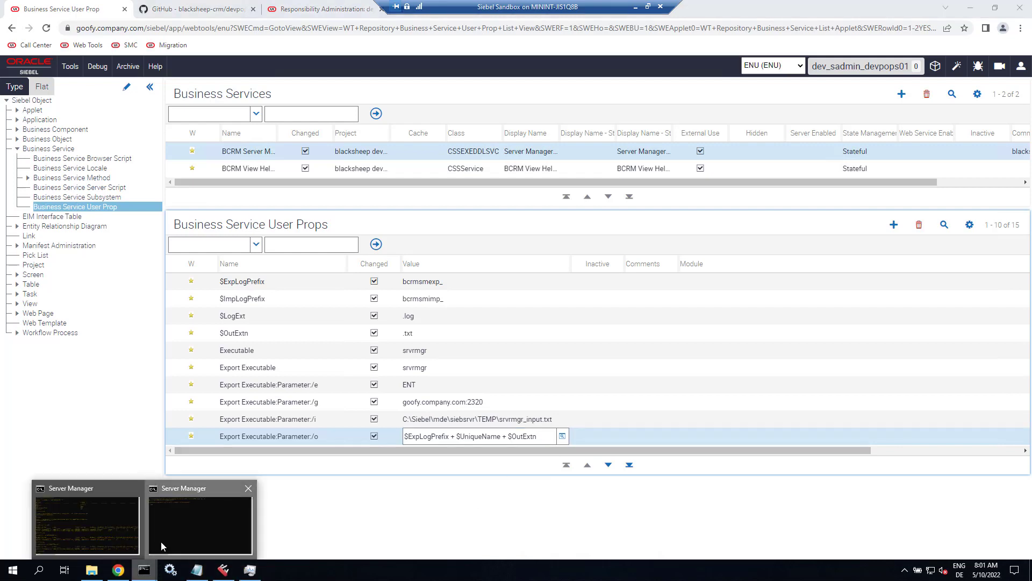
click(201, 520)
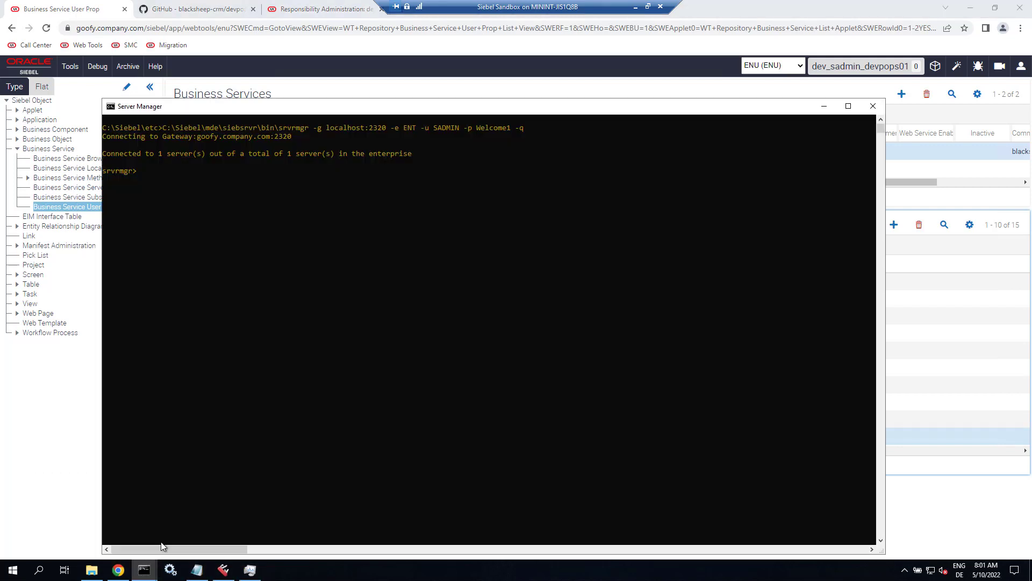
click(873, 105)
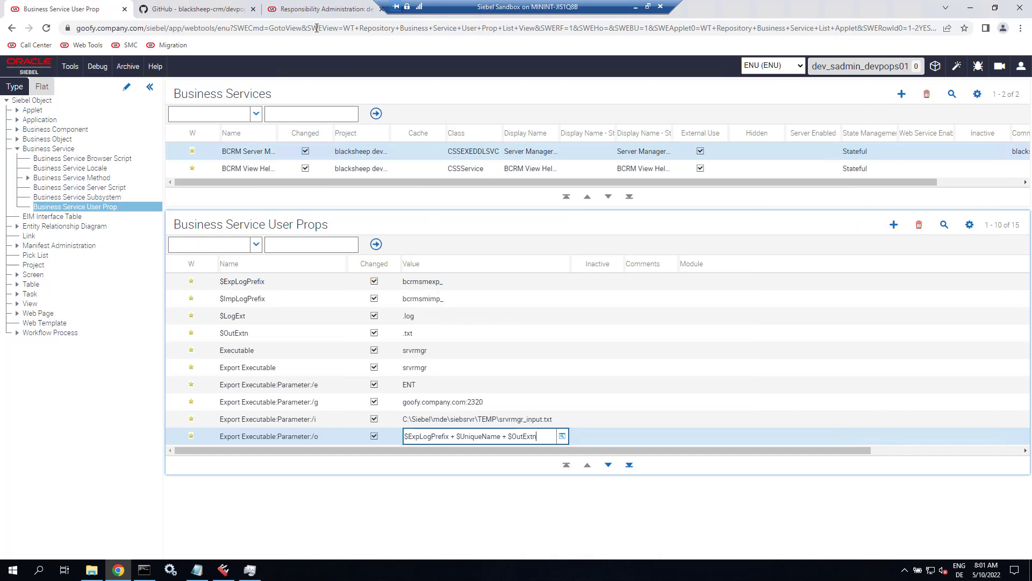
- Read README installation step 5 on GitHub about registering FWK Runtime and BCRM Server Manager Service in Application User Prop
click(211, 14)
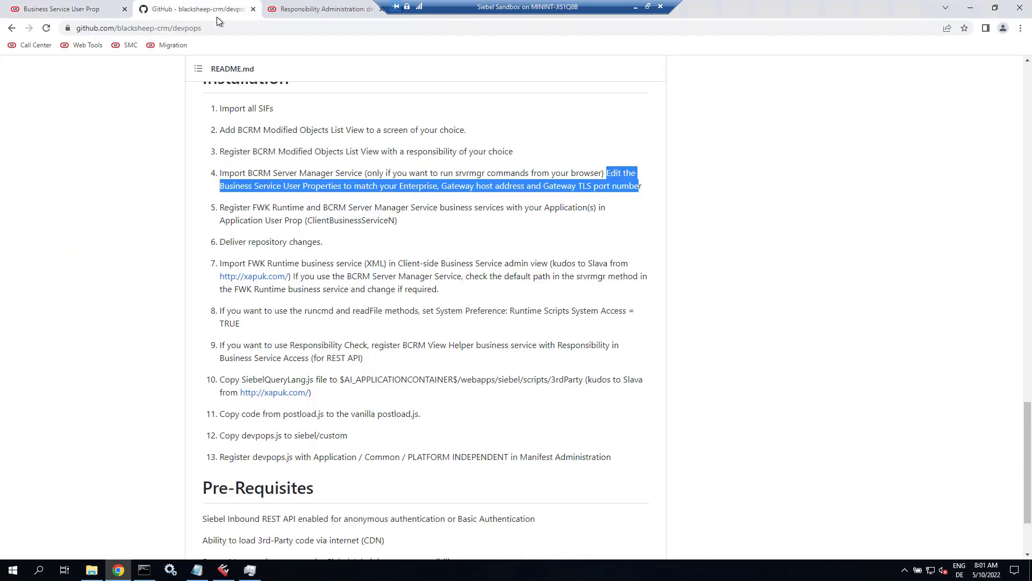
click(284, 210)
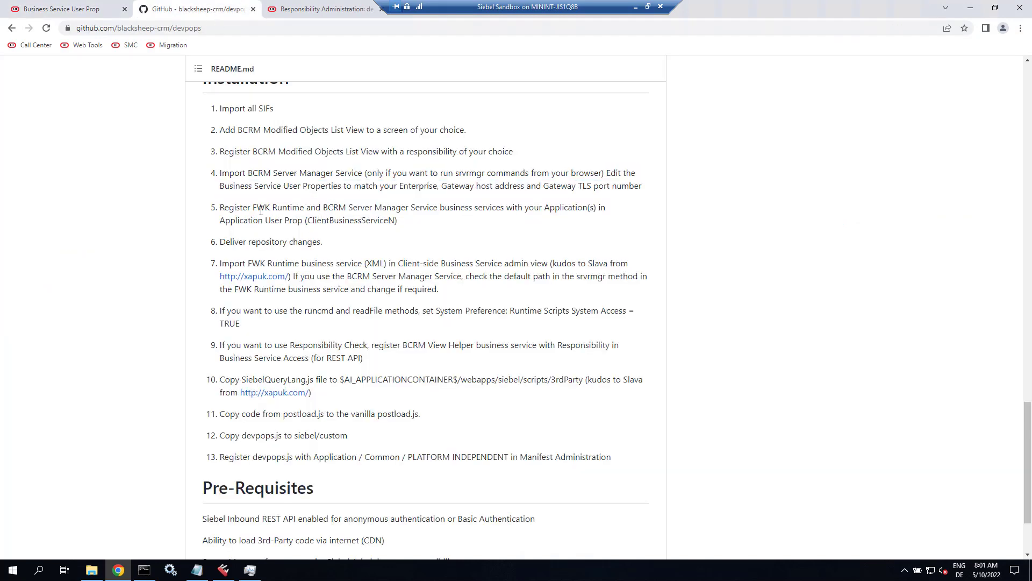
drag(253, 209, 444, 225)
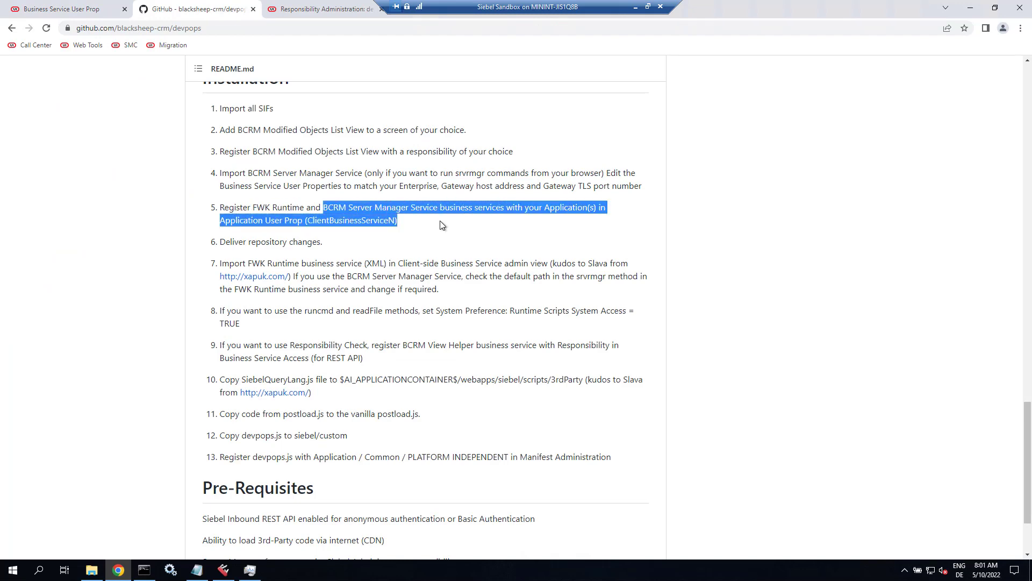
- Back in Siebel Web Tools, widen the Business Services Name column and copy the name BCRM Server Manager Service
click(62, 9)
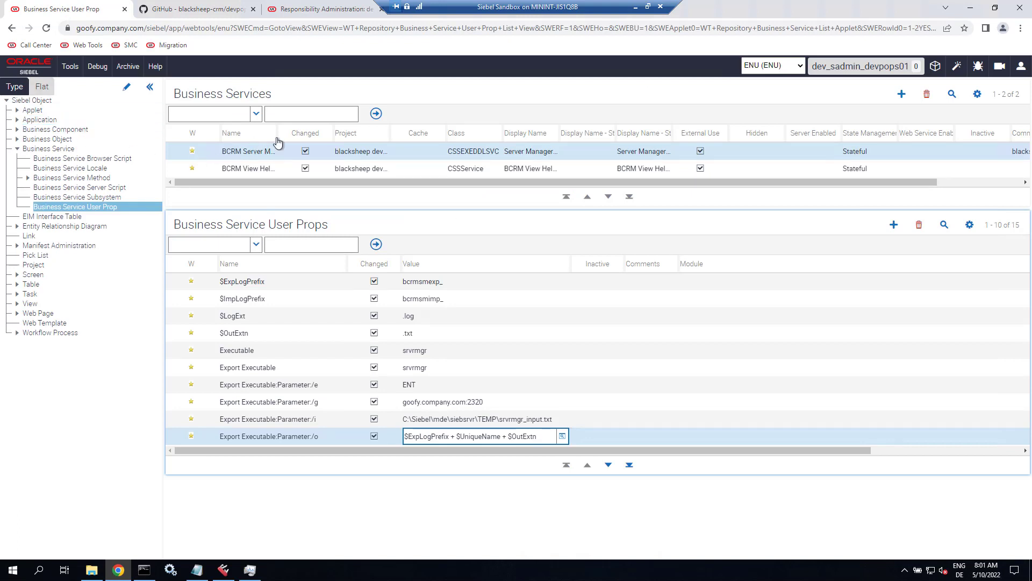
drag(278, 138, 405, 134)
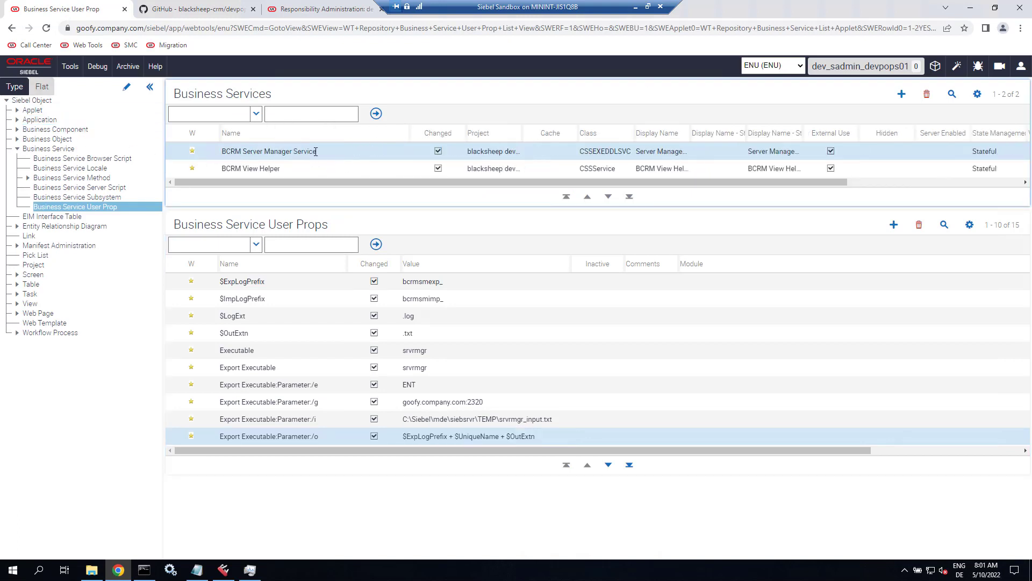
click(336, 153)
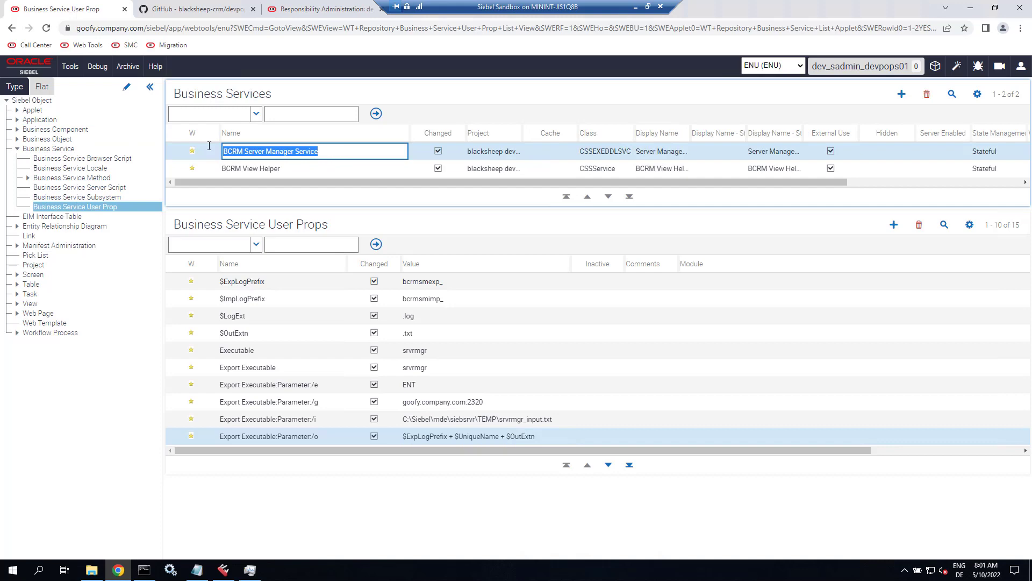
- Query the applications for *Univ* and display the Application User Props of Siebel Universal Agent
click(34, 121)
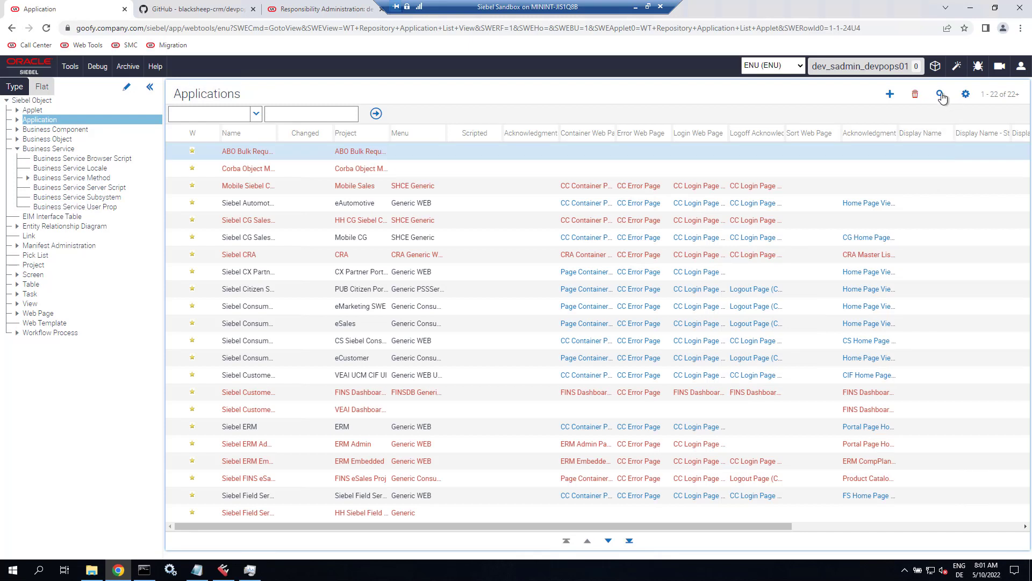
click(941, 96)
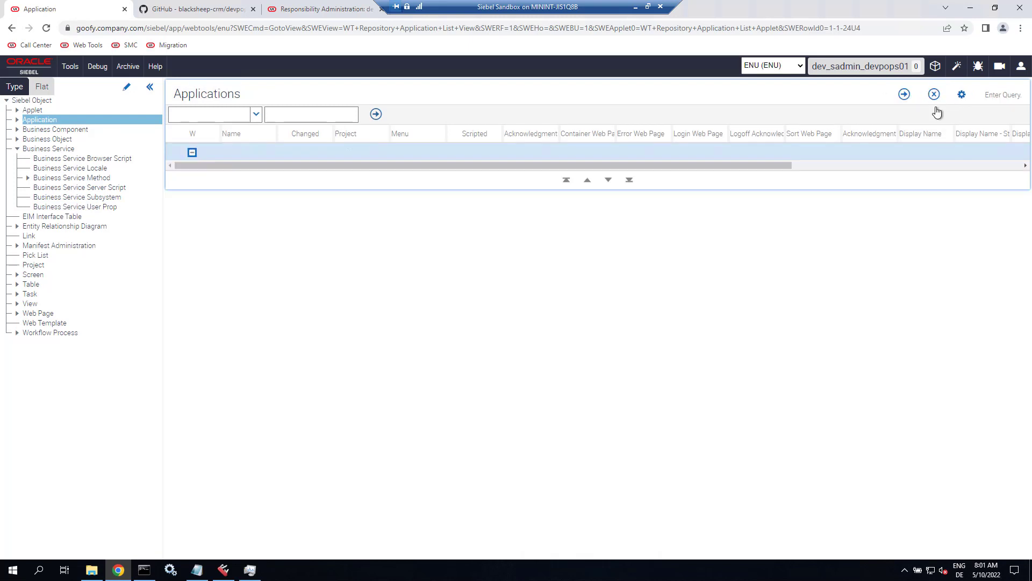
text(*Univ*)
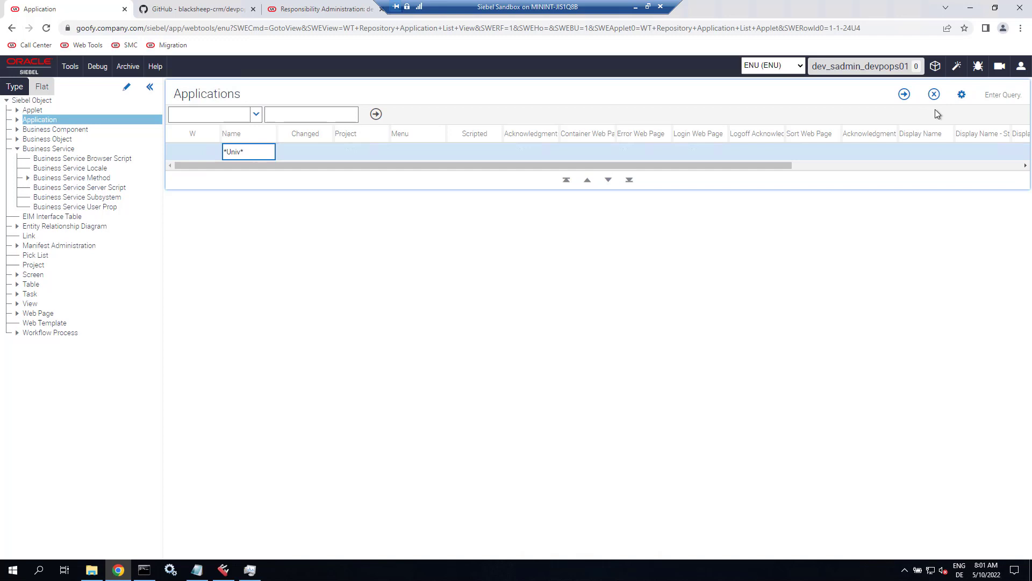
key(Return)
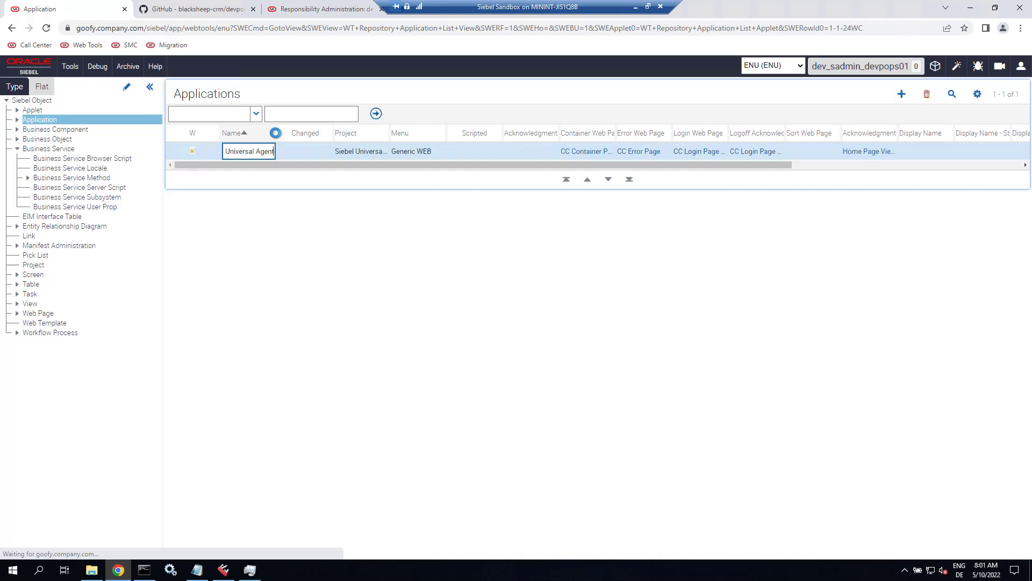
drag(285, 133, 441, 134)
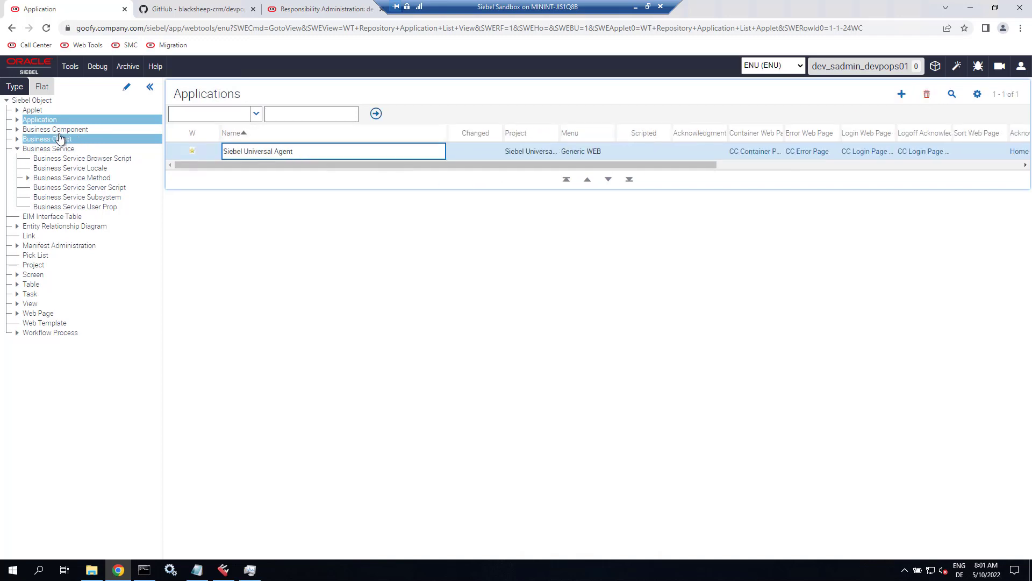
click(17, 120)
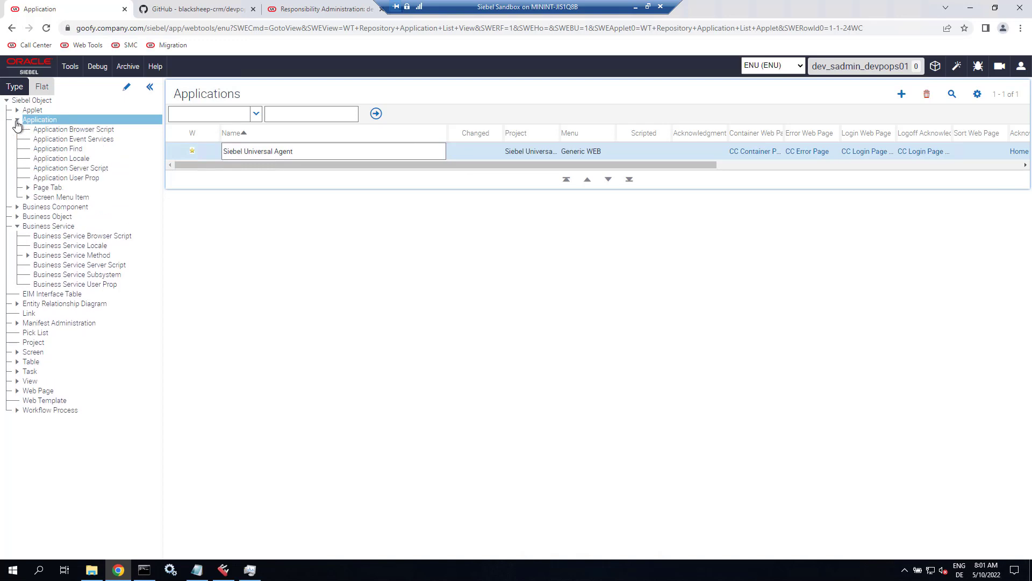
click(54, 177)
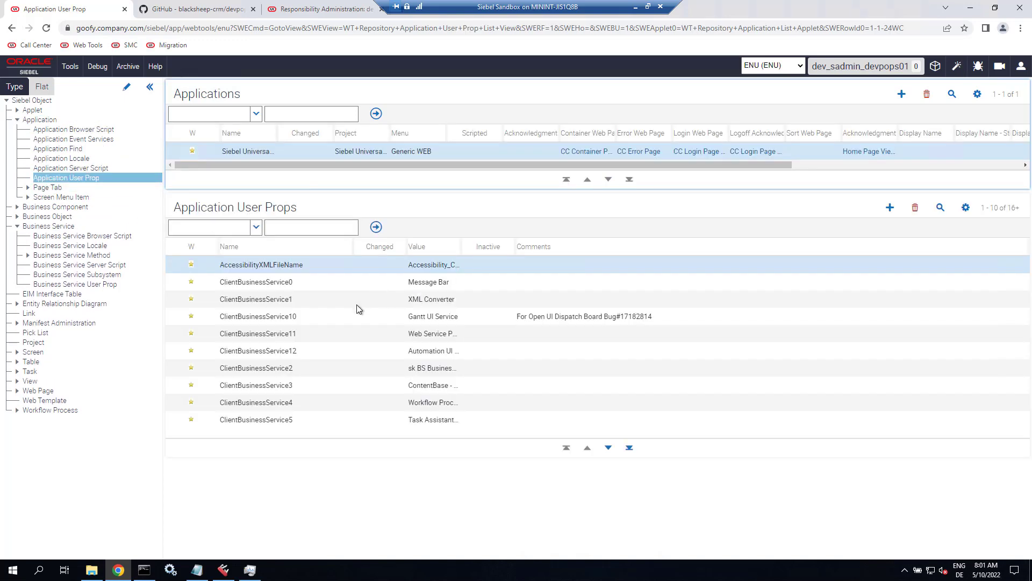
- Duplicate ClientBusinessService12 as ClientBusinessService13 with value BCRM Server Manager Service and comment devpops, and widen the Value column
click(311, 351)
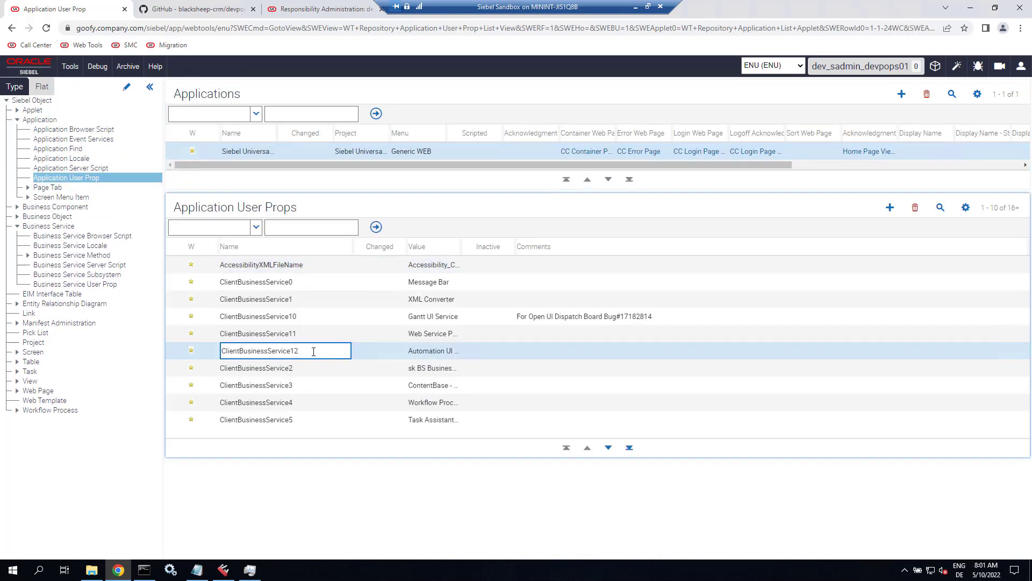
key(ctrl+b)
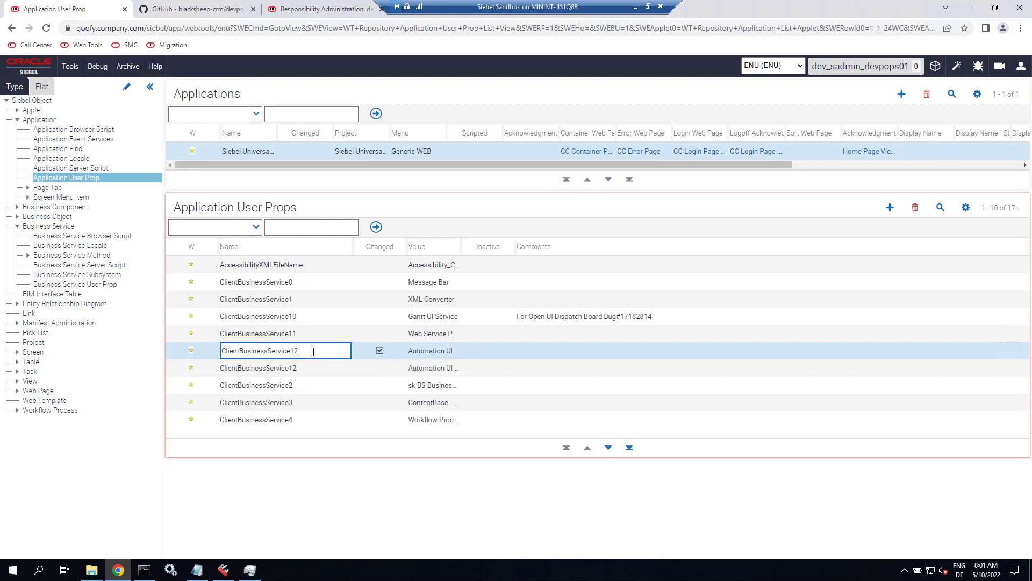
key(Tab)
key(ctrl+v)
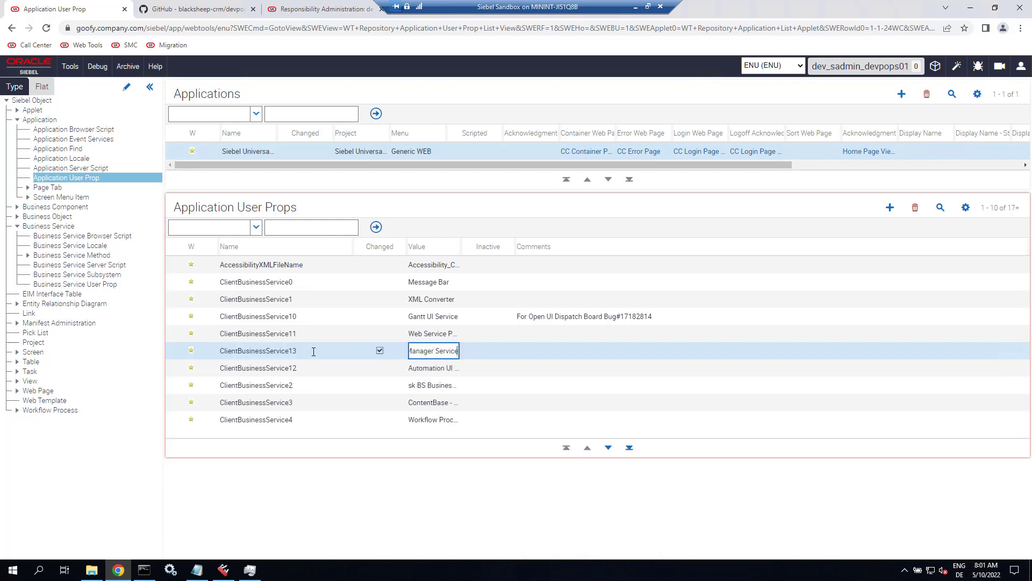
key(Tab)
key(Tab)
text(c)
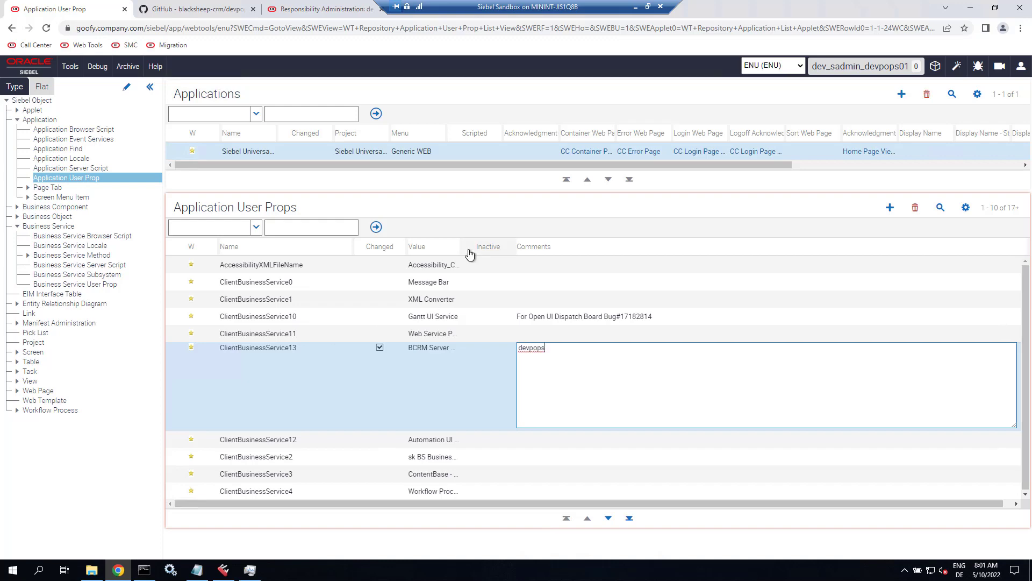
drag(461, 250, 577, 256)
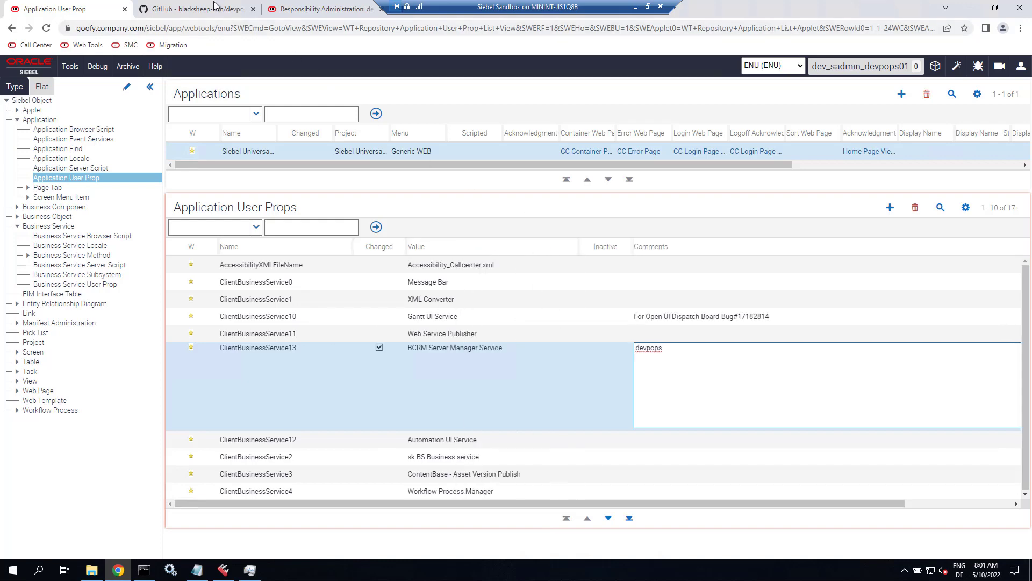
- Copy the service name FWK Runtime from README installation step 5 on GitHub
click(216, 8)
drag(253, 207, 304, 208)
right_click(291, 212)
click(309, 219)
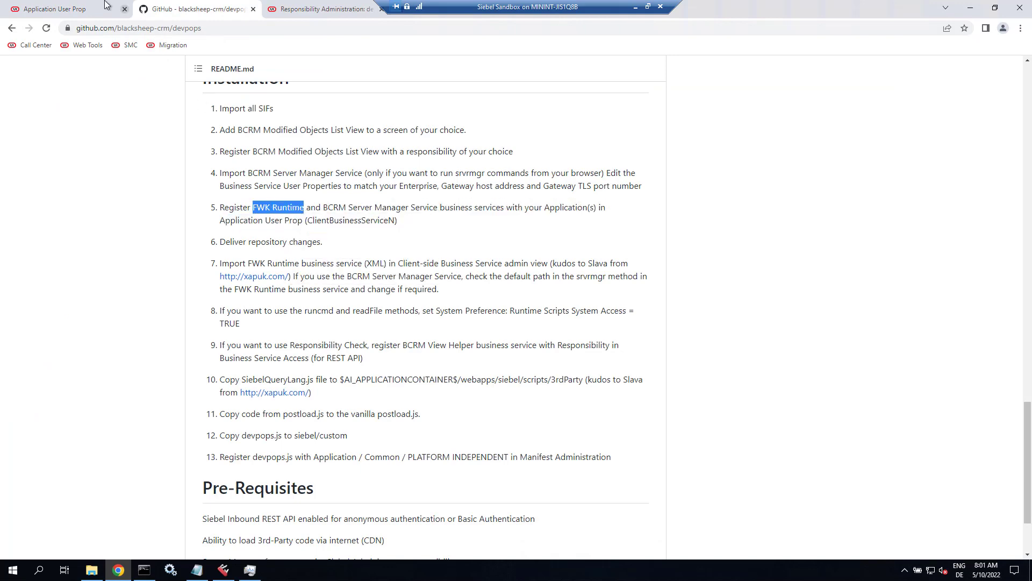
- In Siebel Web Tools, duplicate the ClientBusinessService13 user property as ClientBusinessService14 with value FWK Runtime and save it
click(80, 8)
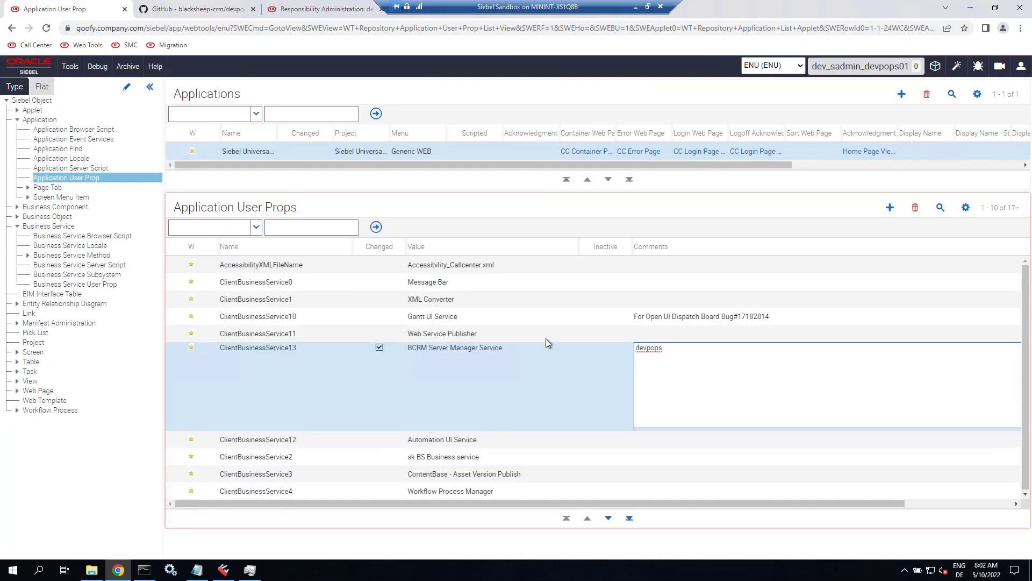
key(ctrl+b)
key(BackSpace)
text(4)
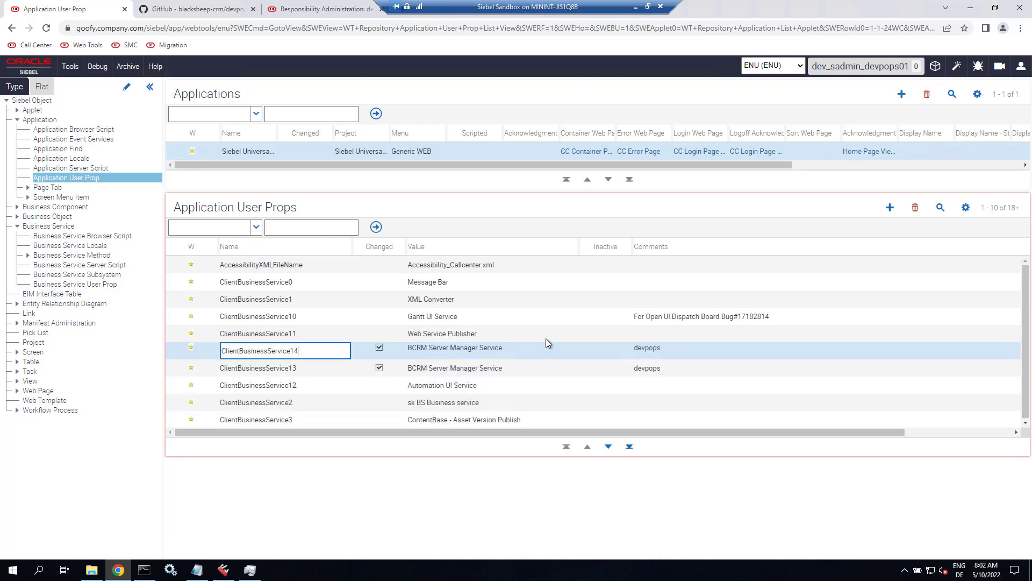
key(Tab)
key(ctrl+v)
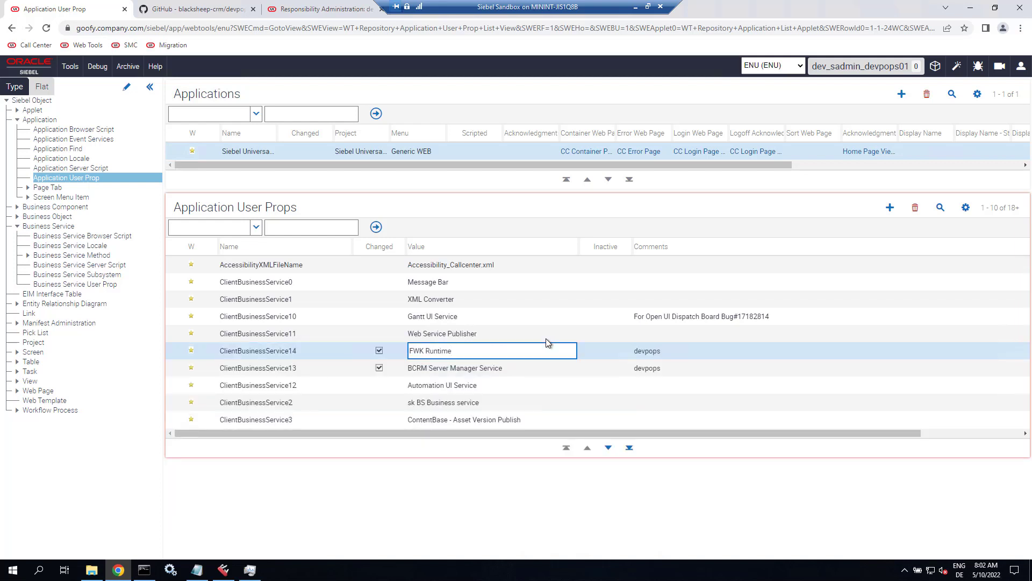
click(512, 371)
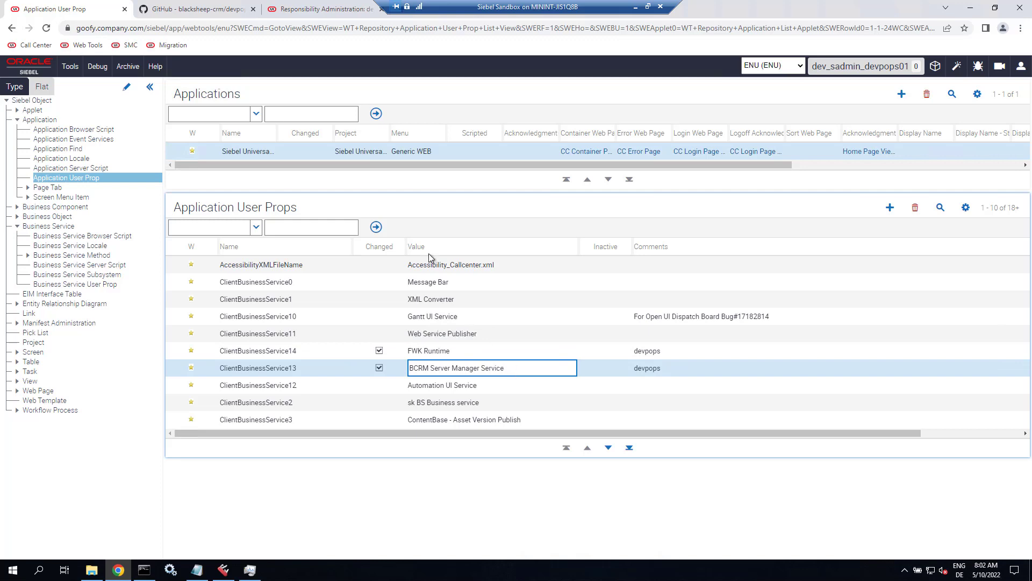
- Following README step 6 on GitHub, create a version of the dev_sadmin_devpops01 workspace in Web Tools with the comment devpops
click(209, 15)
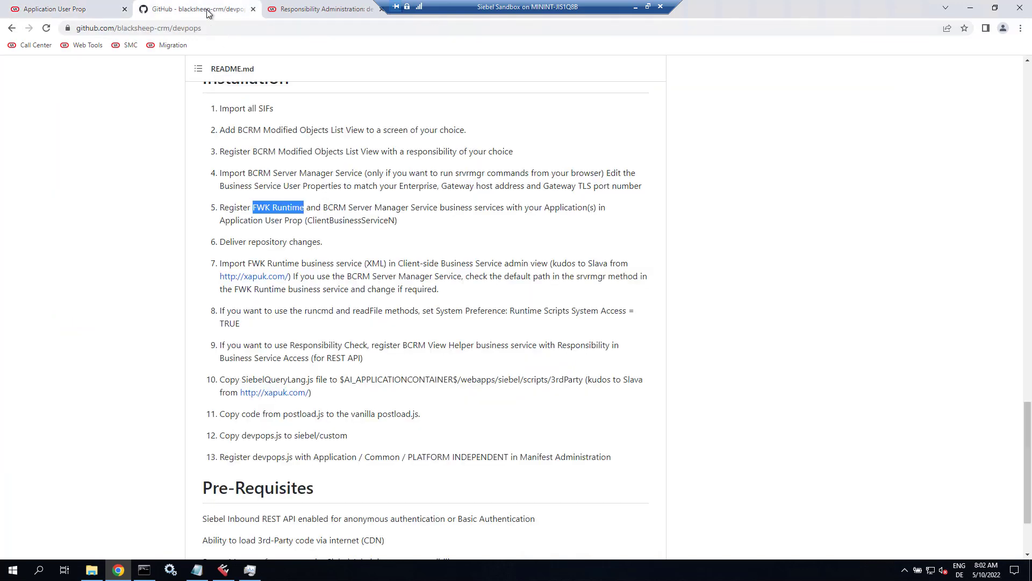
click(252, 244)
drag(219, 243, 341, 247)
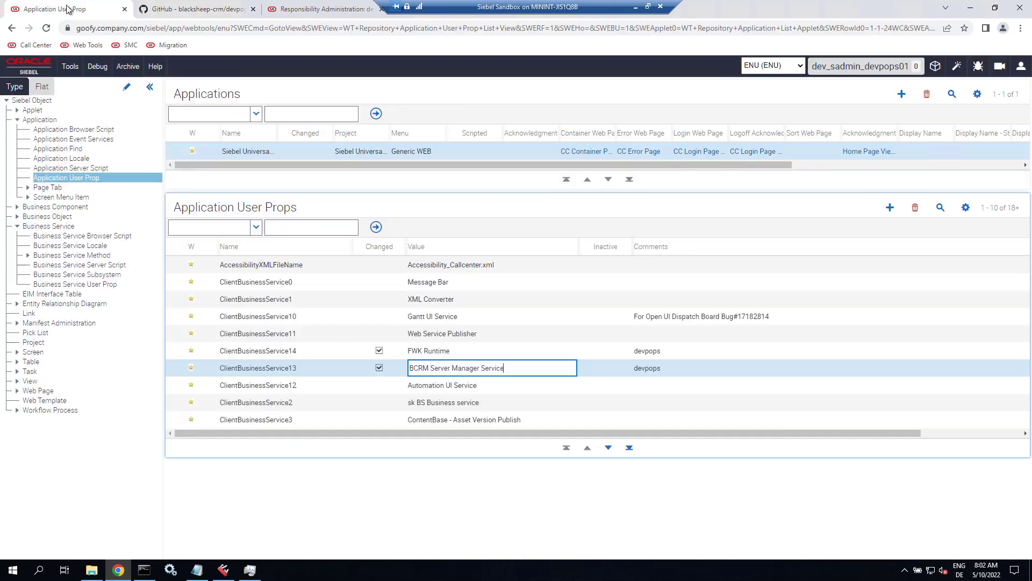
click(70, 9)
click(935, 67)
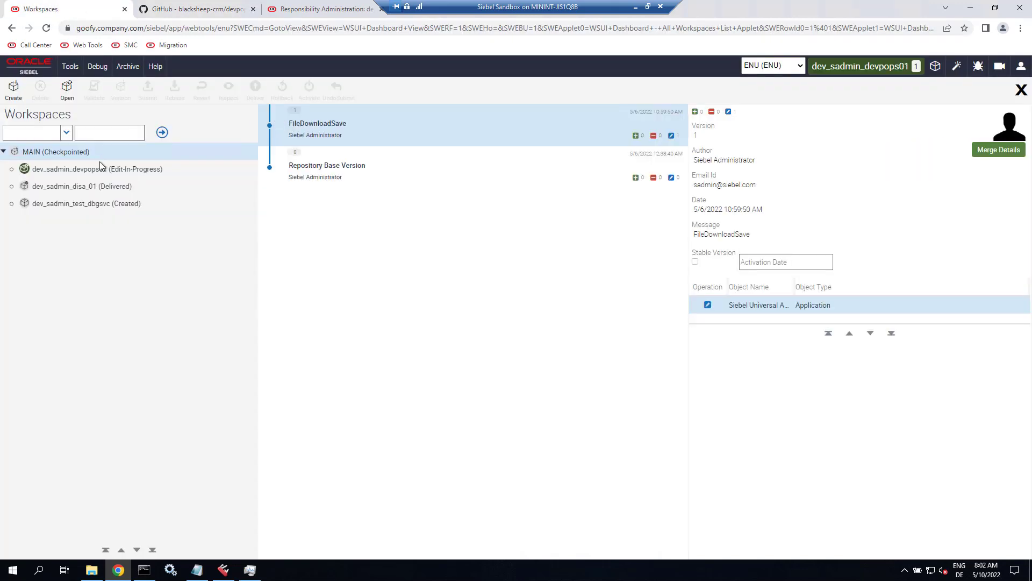
click(98, 171)
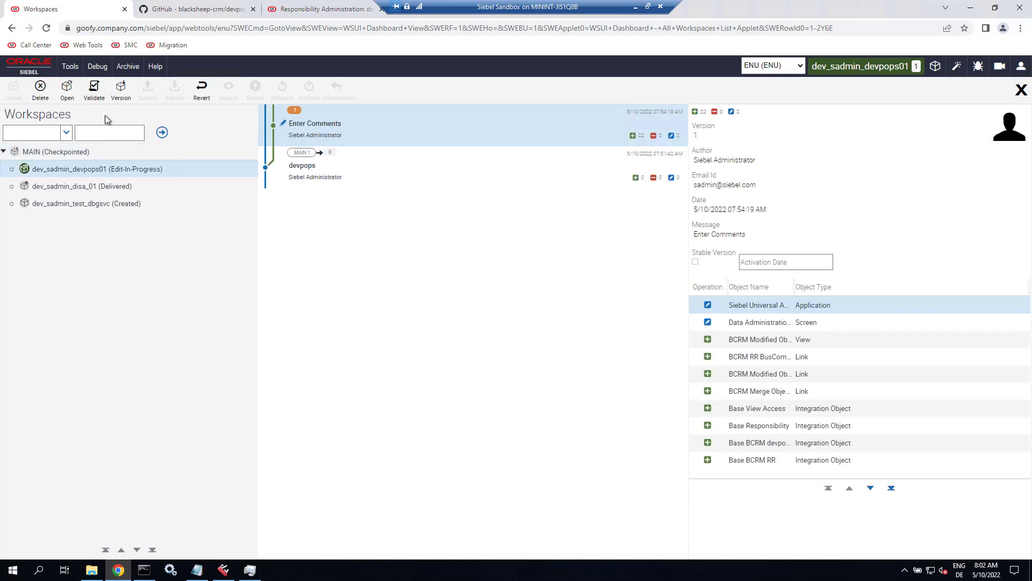
click(120, 90)
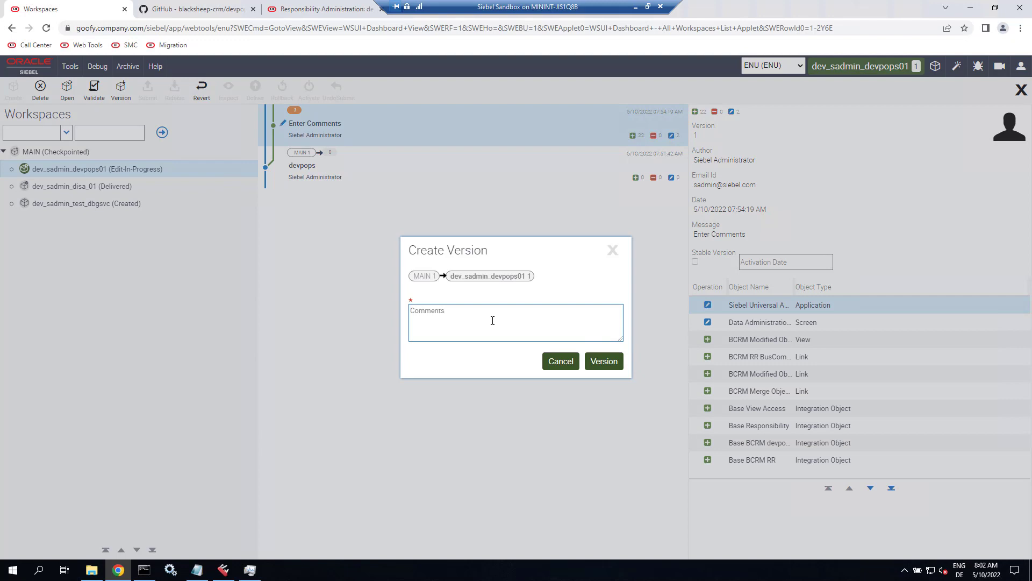
text(devops)
click(604, 362)
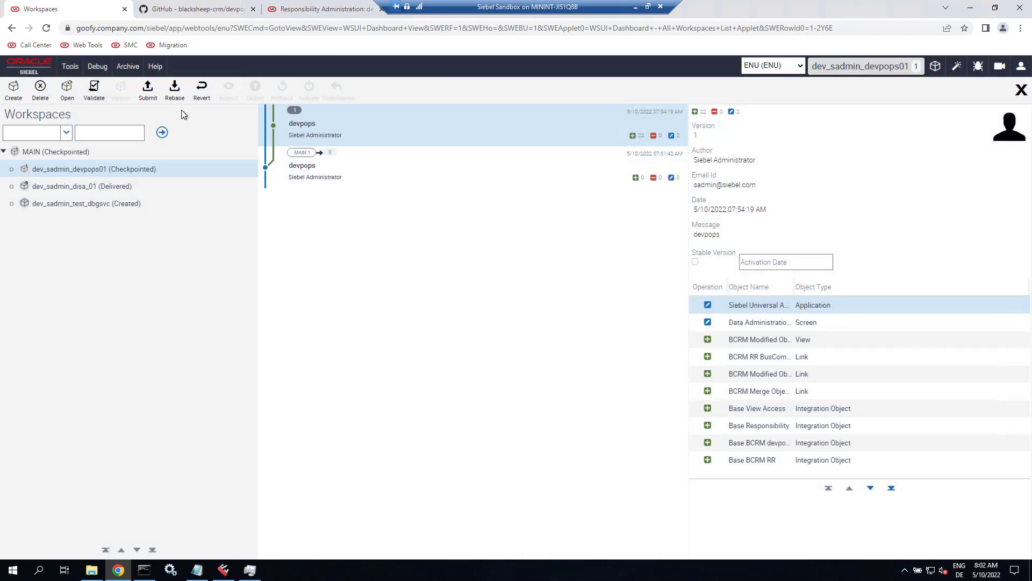
- Submit the dev_sadmin_devpops01 workspace for delivery and deliver it to MAIN with the comment devpops
click(149, 91)
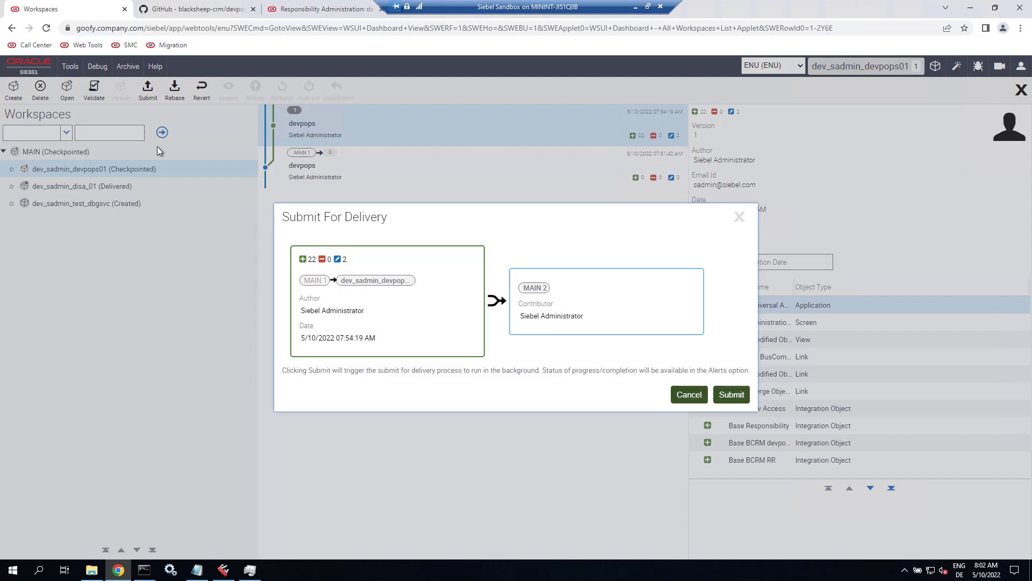
click(729, 396)
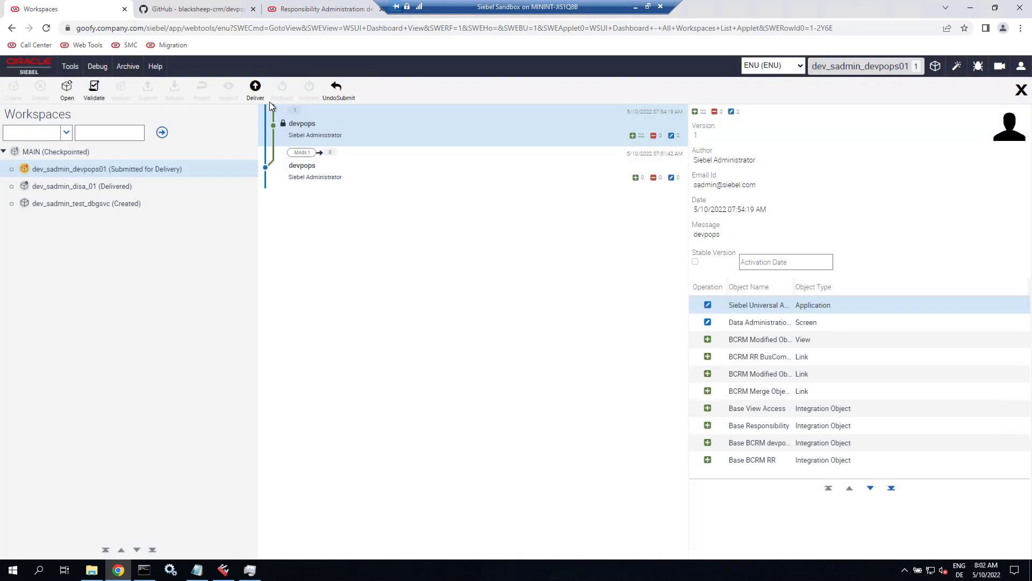
click(257, 90)
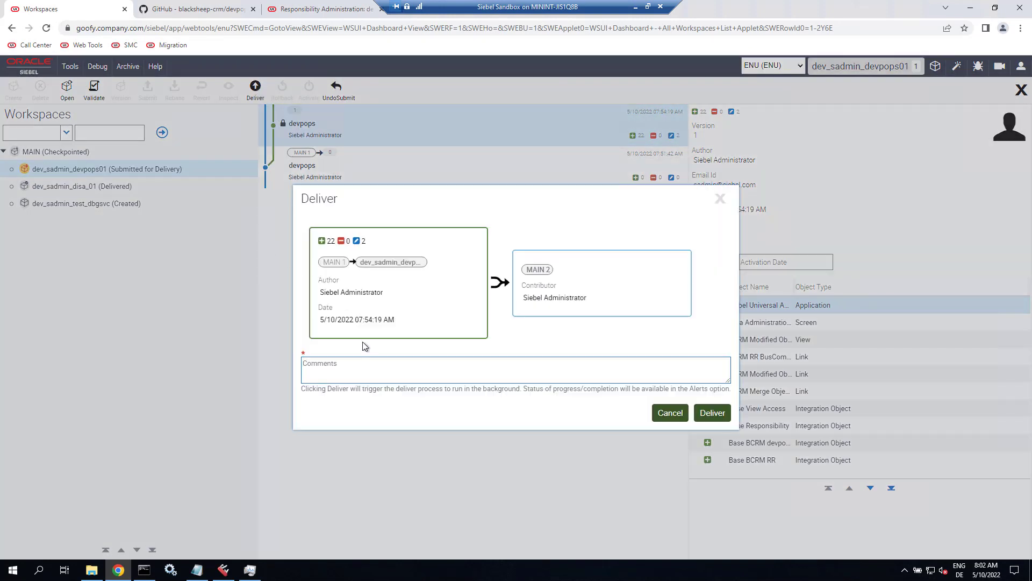
click(360, 362)
text(devpops)
click(713, 413)
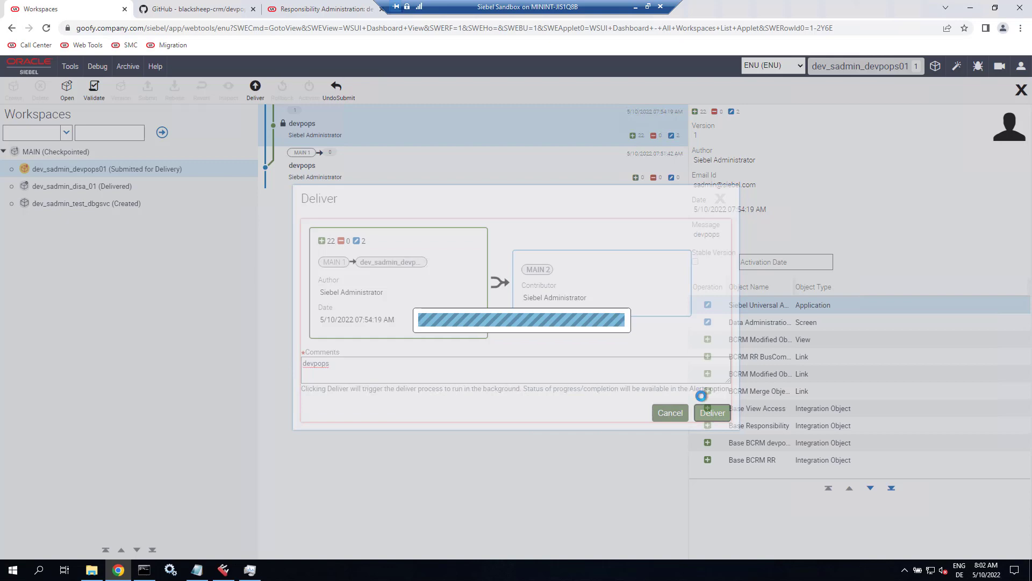
- Review README installation step 7 on GitHub and open the Administration - Business Service Details view in Siebel Call Center
click(204, 14)
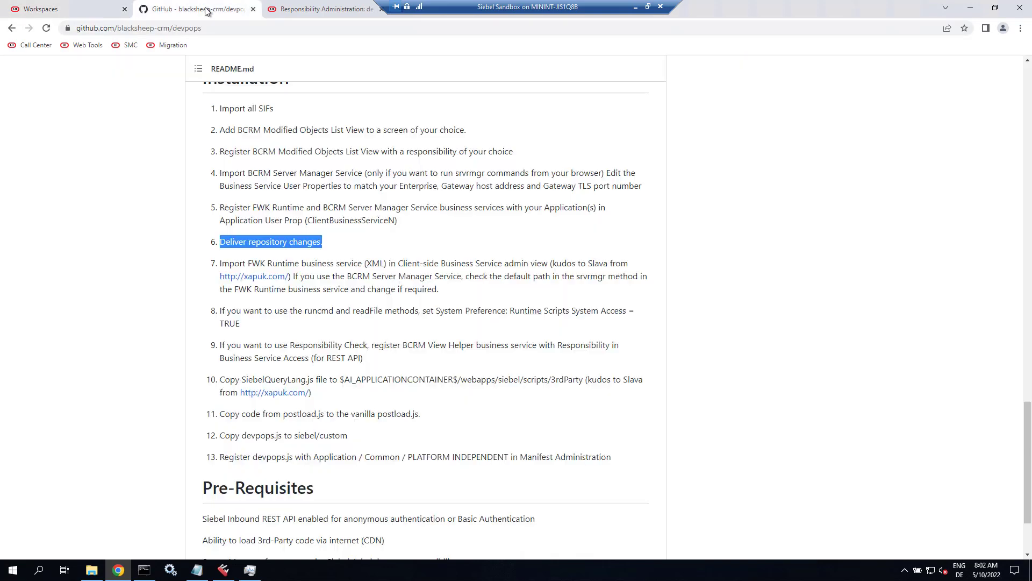
click(310, 263)
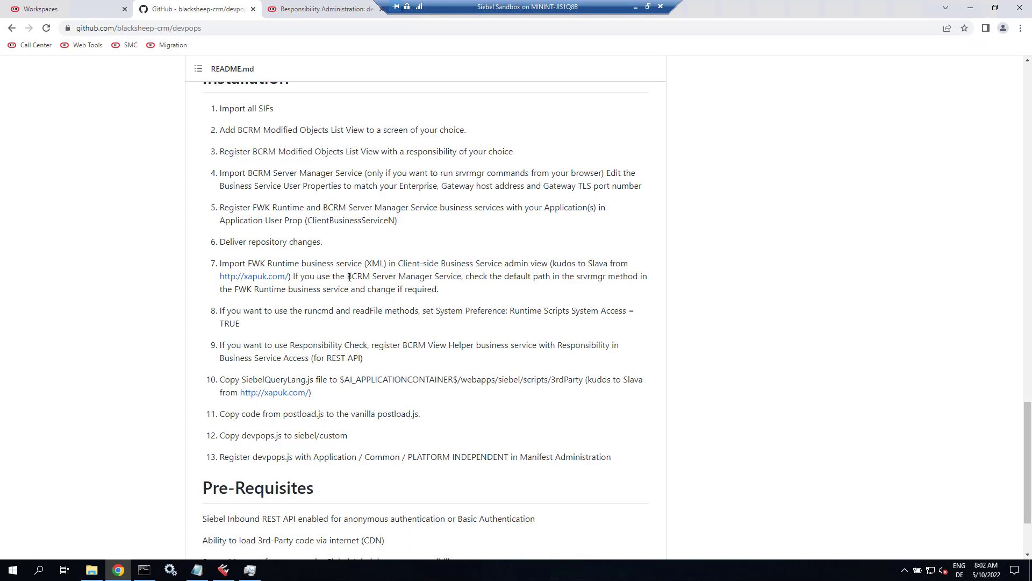
drag(269, 262, 451, 296)
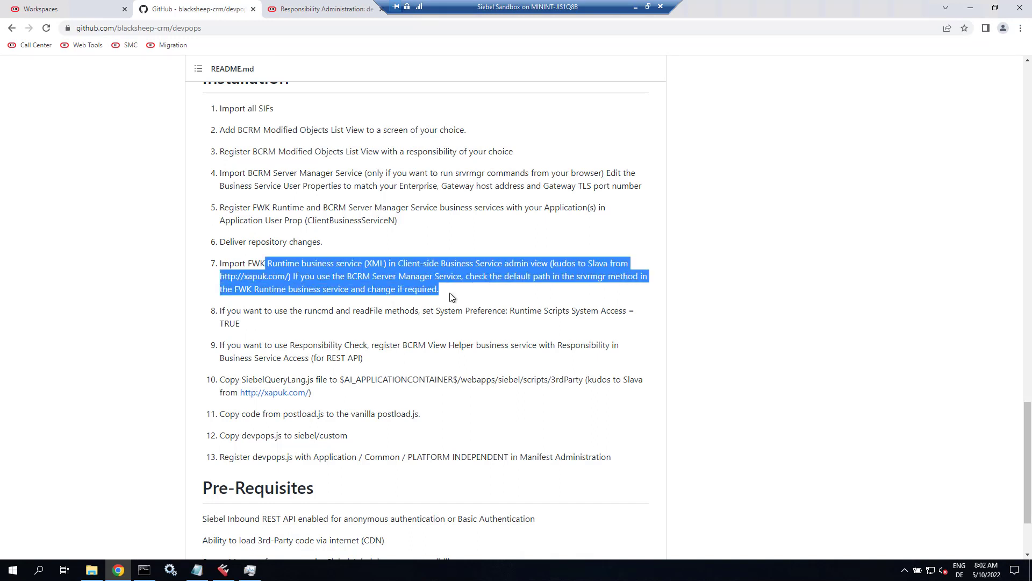
click(310, 11)
click(72, 84)
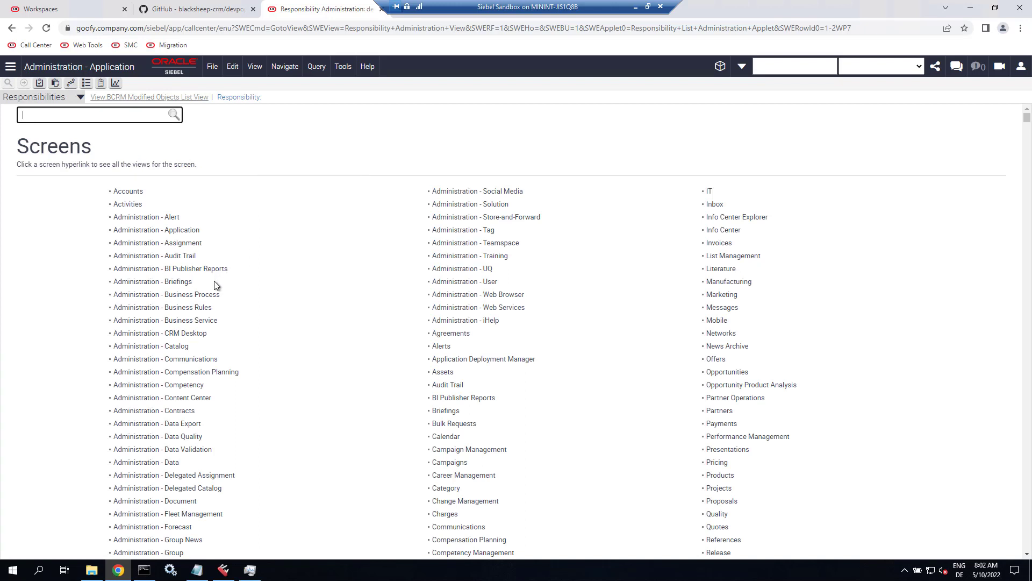
click(205, 322)
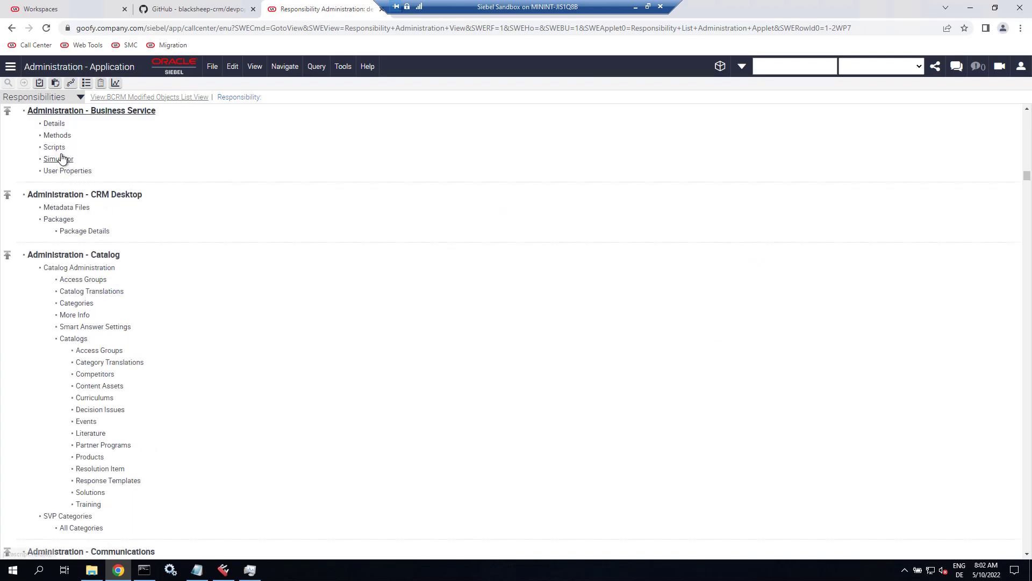
click(180, 125)
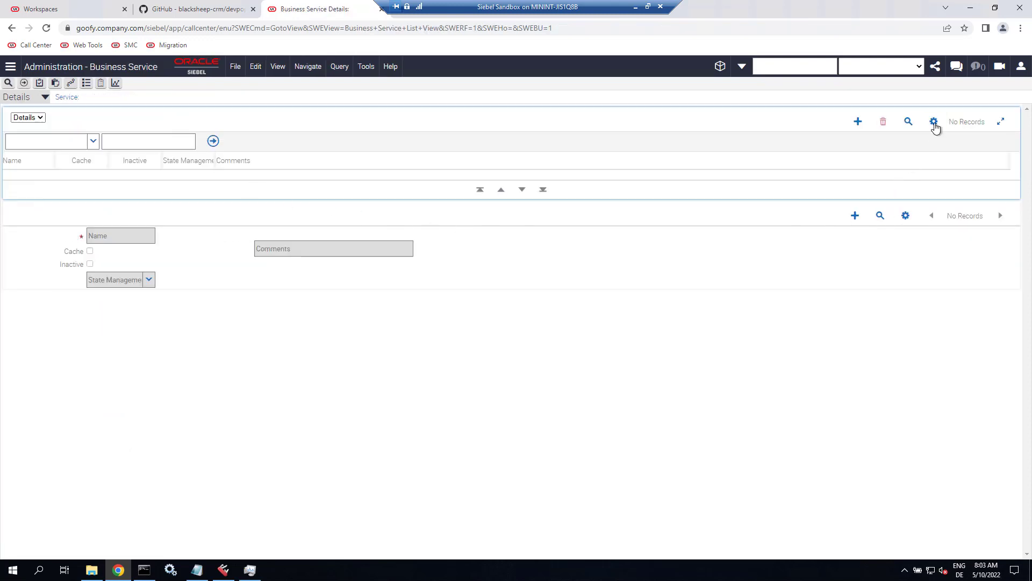
- Import the business service file FWK Runtime.xml from the devpops-main downloads folder
click(934, 123)
scroll(930, 260, down, 3)
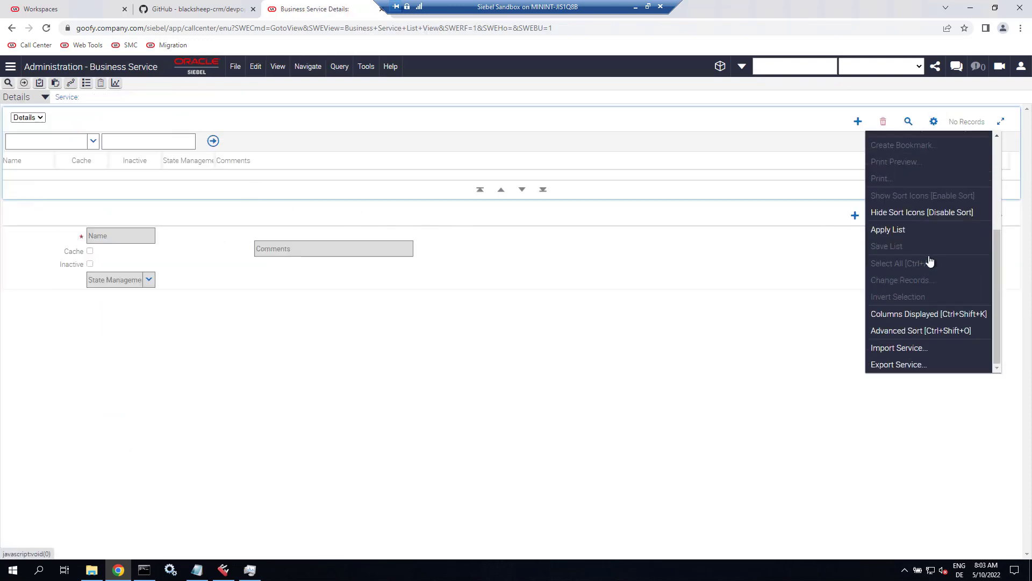
click(917, 349)
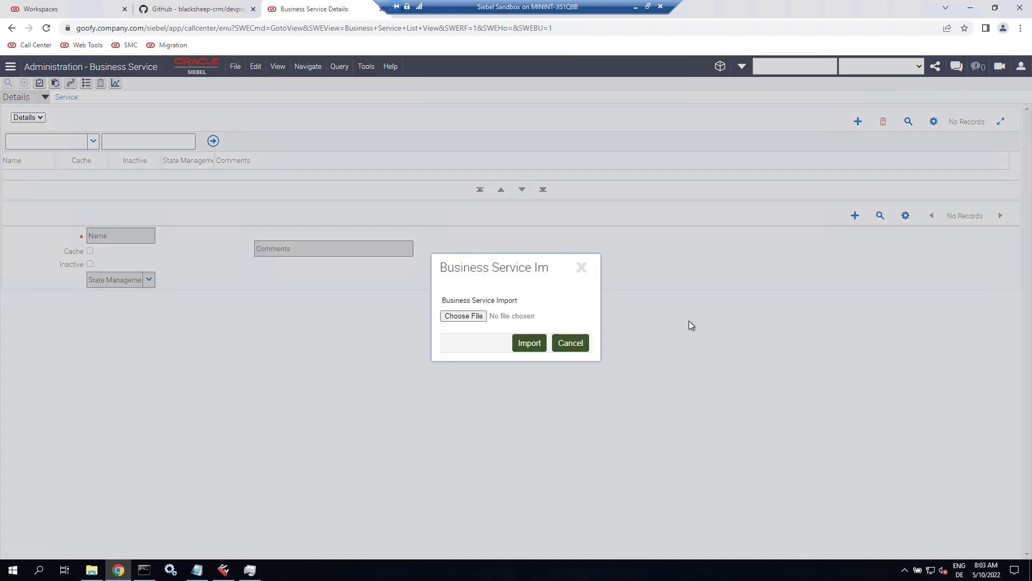
click(471, 319)
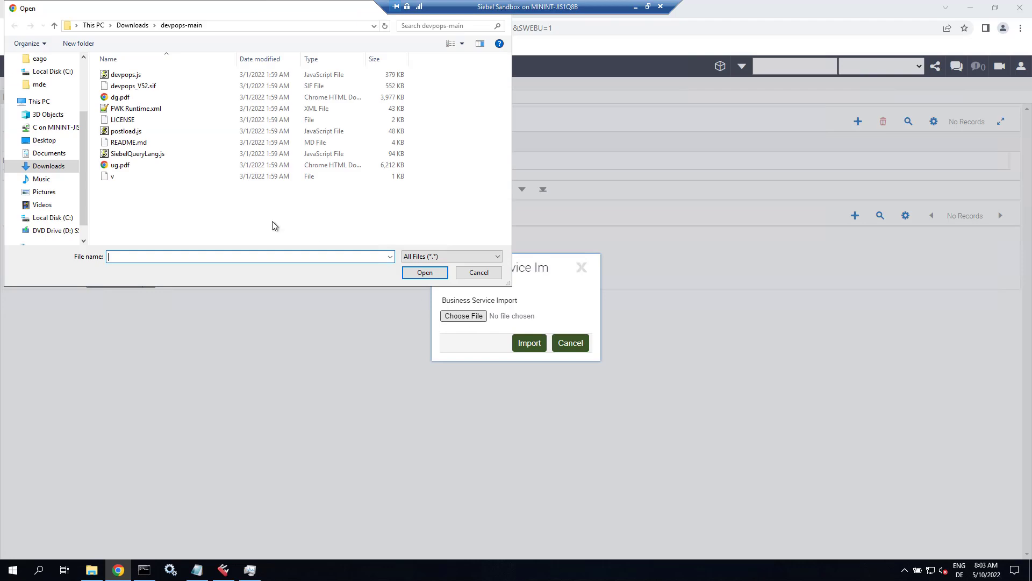
click(143, 110)
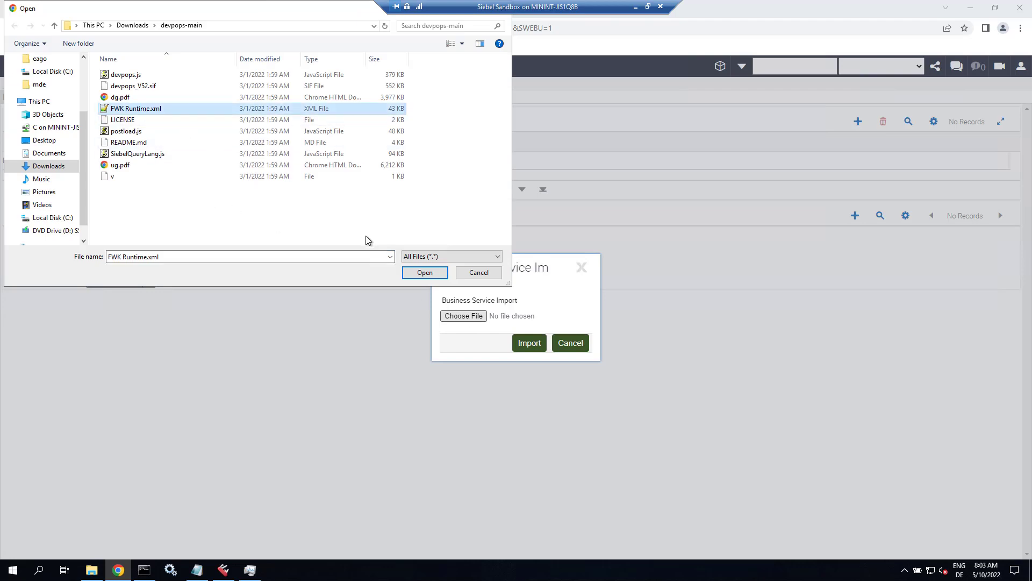
click(424, 273)
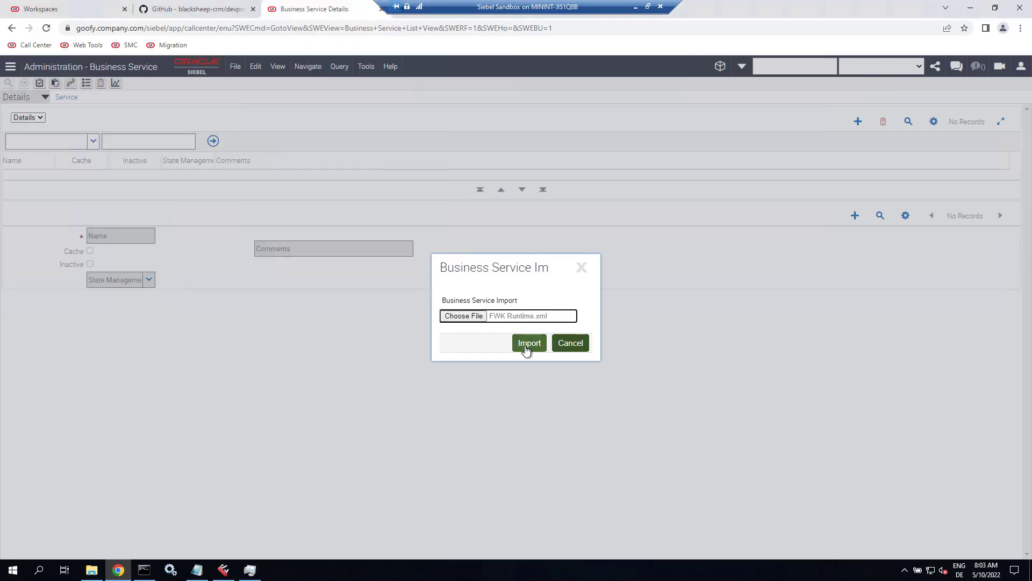
click(531, 346)
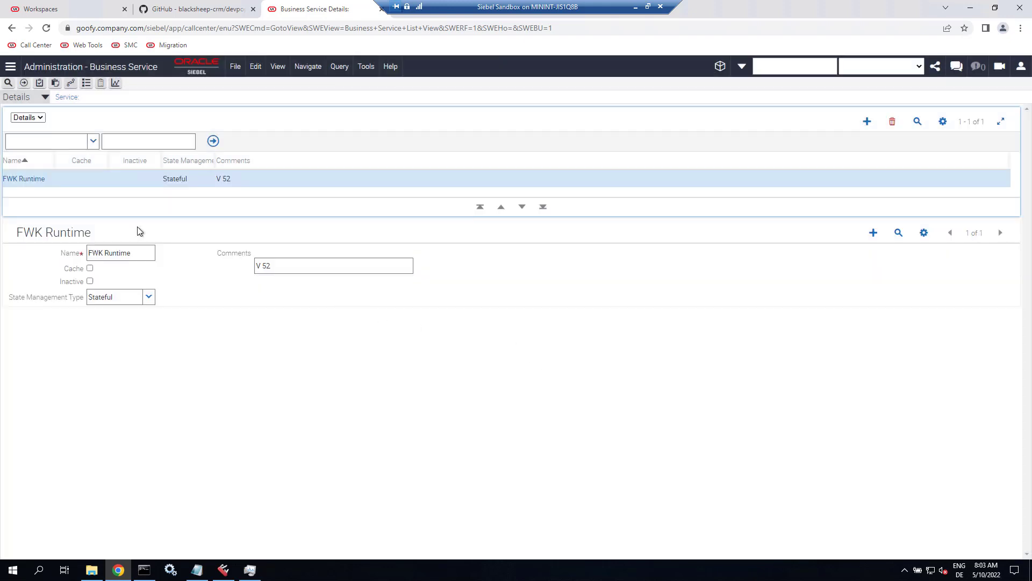
- Open the scripts of the FWK Runtime service, expand the script list and widen its Name column
click(39, 181)
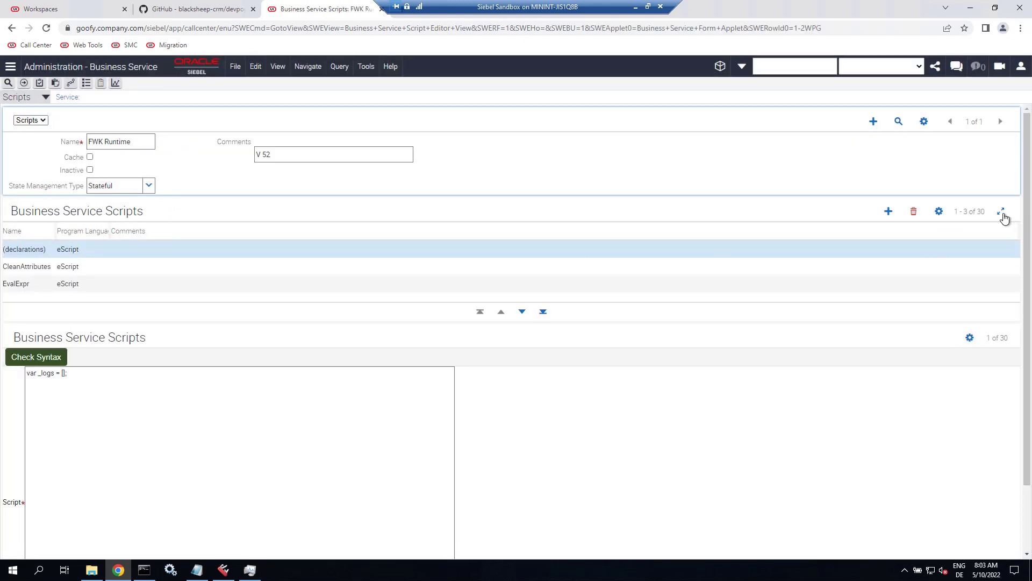
click(1002, 213)
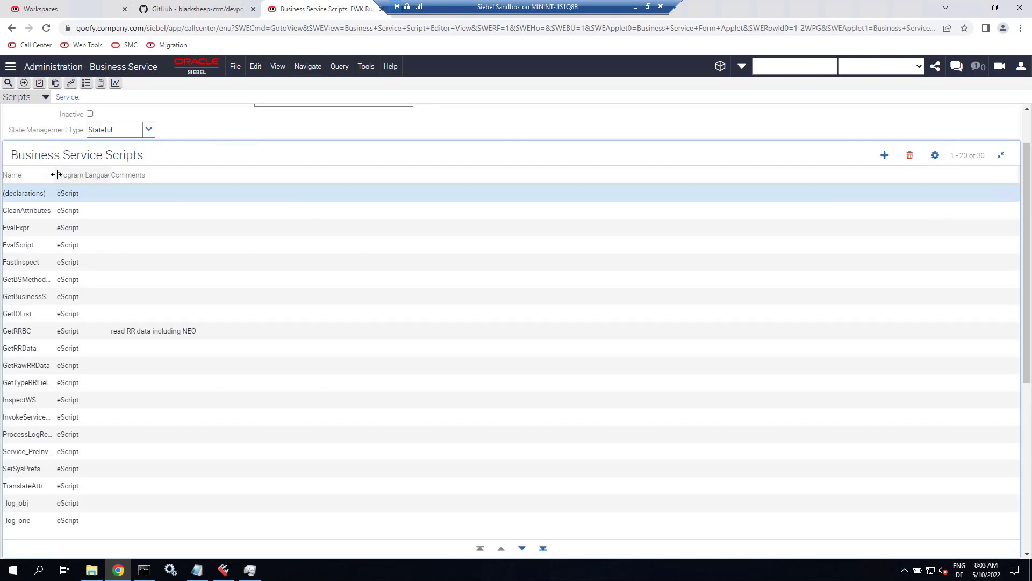
drag(54, 177, 151, 175)
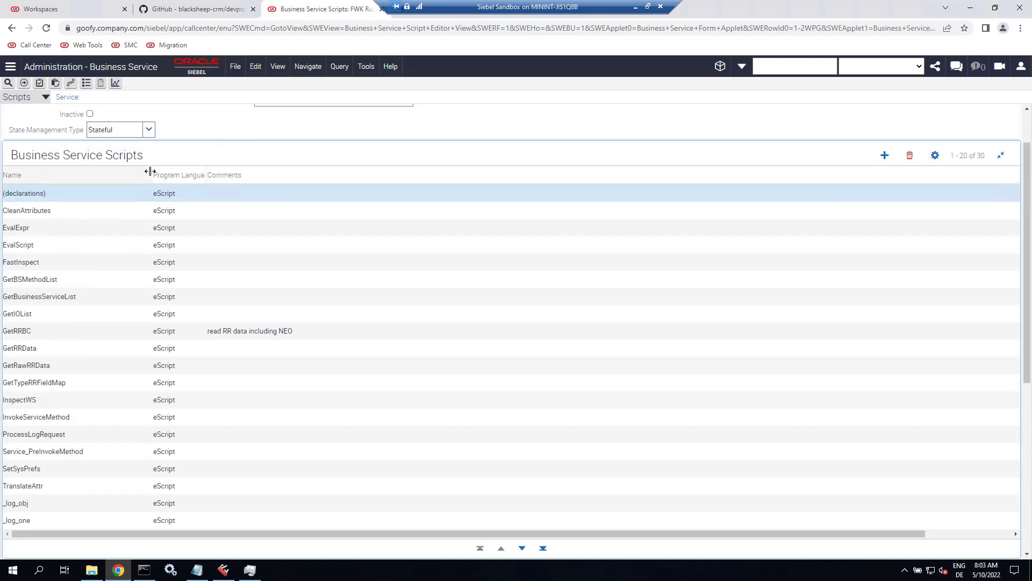
- Recheck README step 7 on GitHub and display the code of the srvrmgr script in FWK Runtime
click(203, 11)
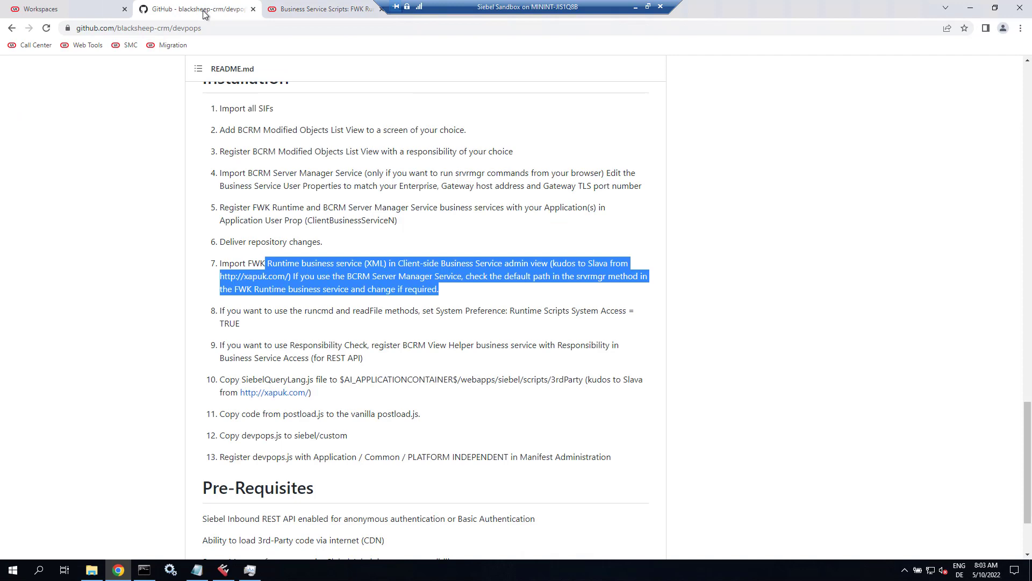
click(292, 11)
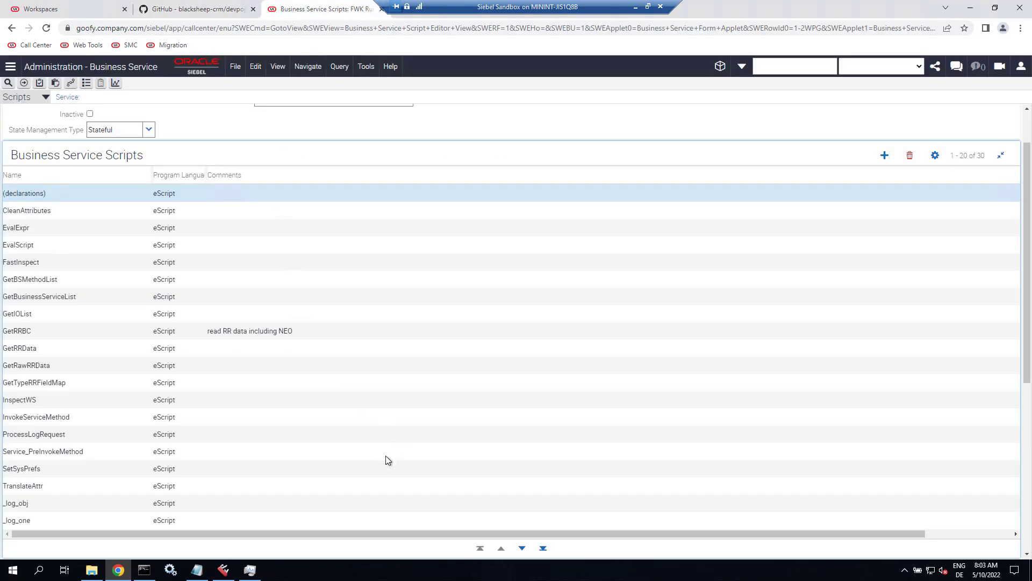
scroll(386, 456, down, 5)
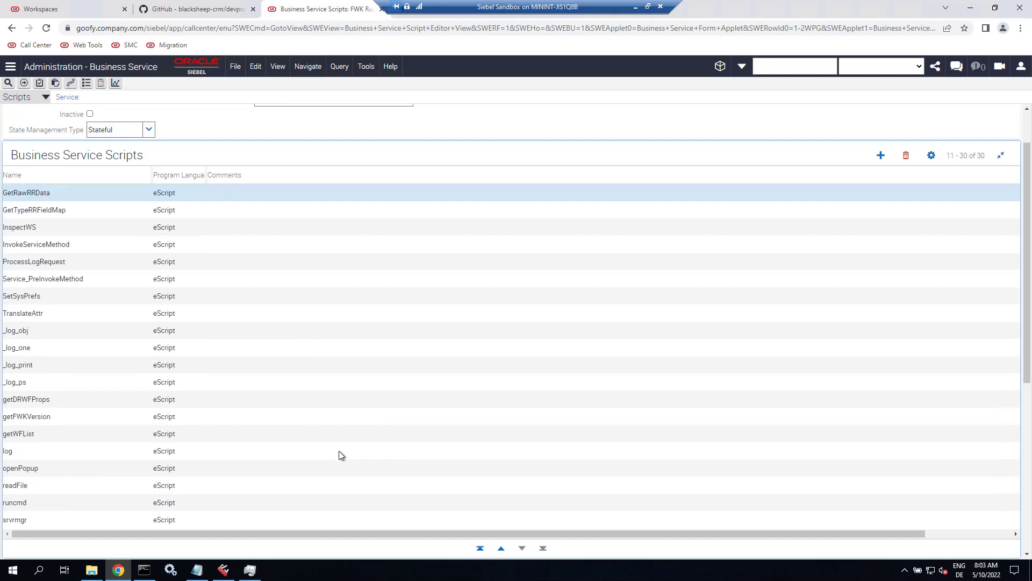
click(43, 521)
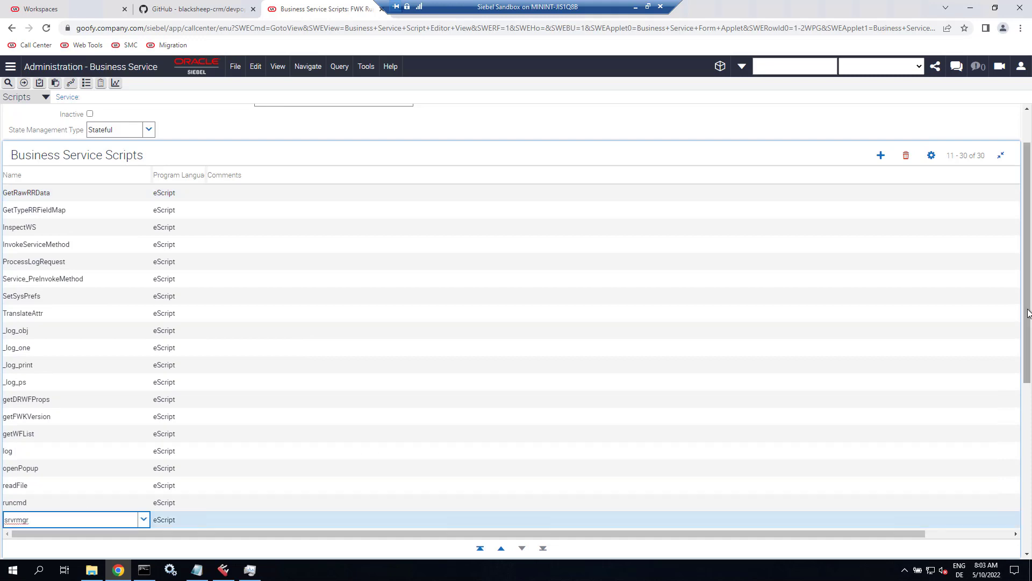
drag(1027, 316, 1031, 520)
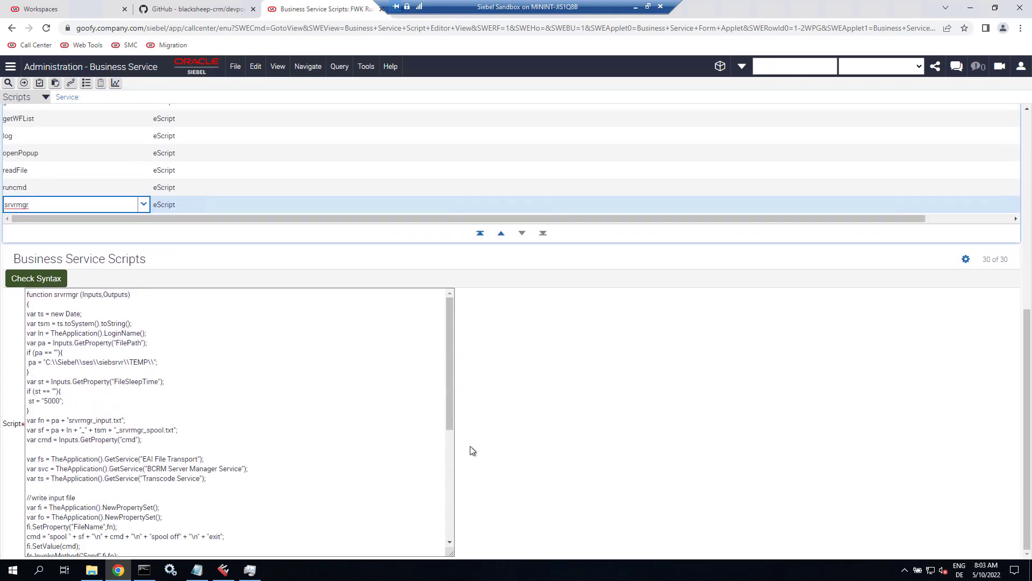
- Change the default file path in the srvrmgr script to C:\\Siebel\\mde\\siebsrvr\\TEMP\\ and save it by moving to the runcmd script record
click(94, 364)
key(BackSpace)
key(BackSpace)
key(BackSpace)
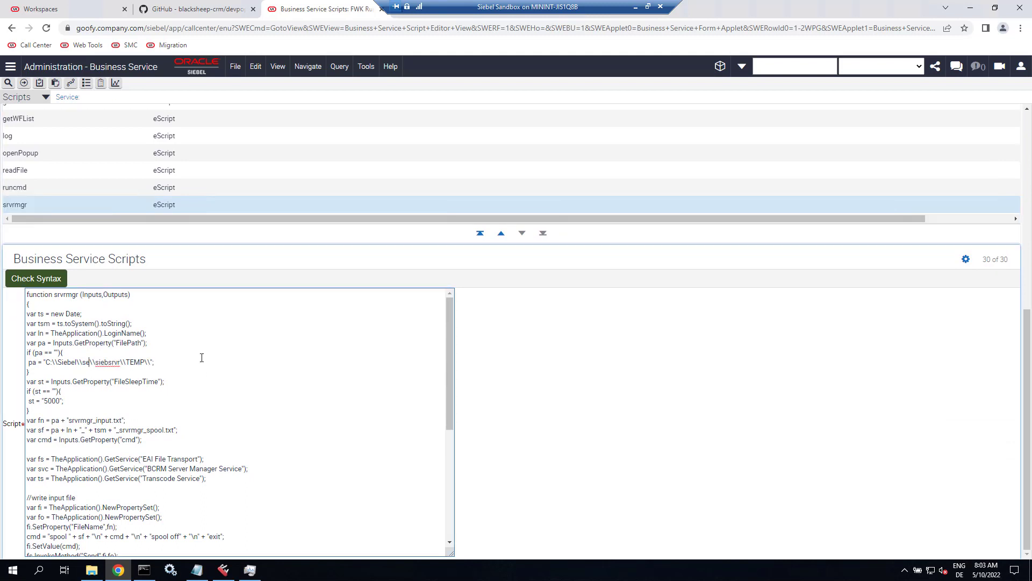
text(mde)
click(145, 350)
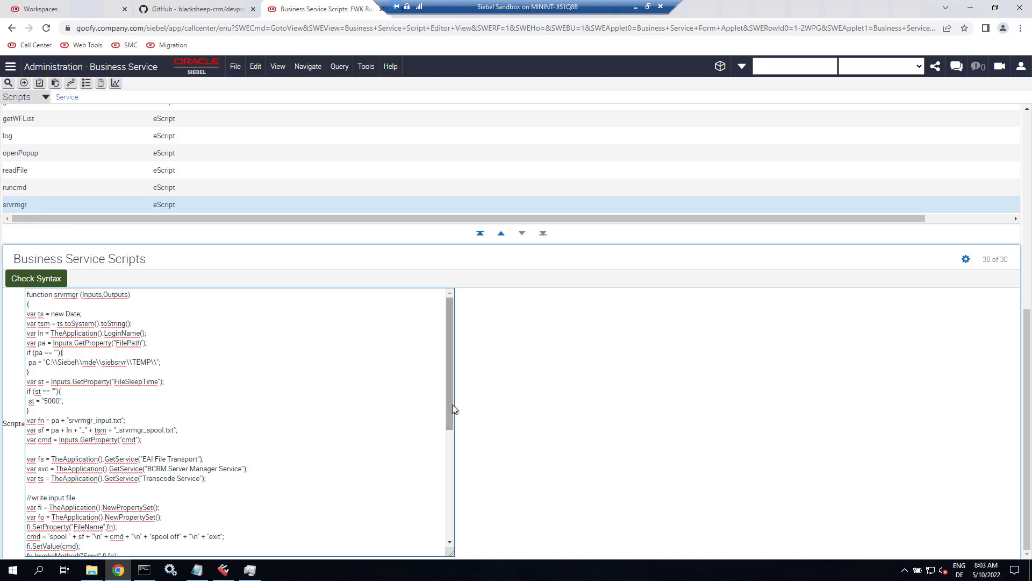
drag(450, 406, 460, 365)
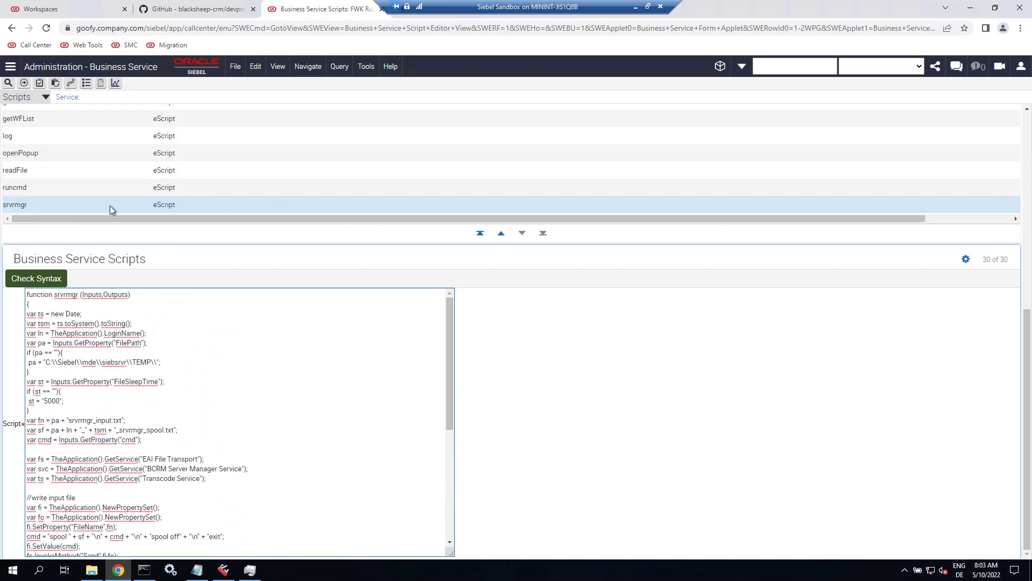
click(47, 186)
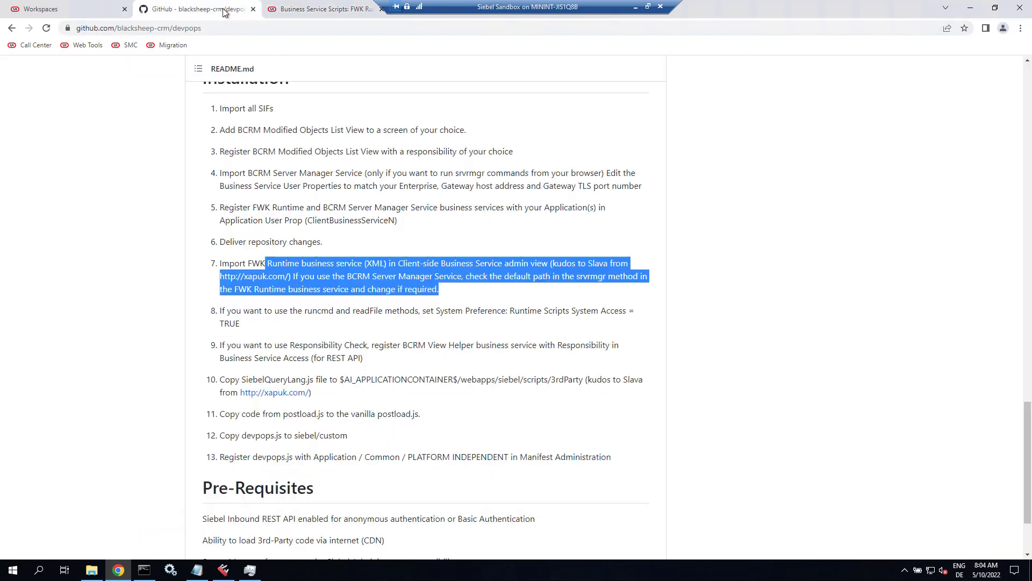
- Copy the preference name Runtime Scripts System Access from installation step 8 of the GitHub README
click(215, 9)
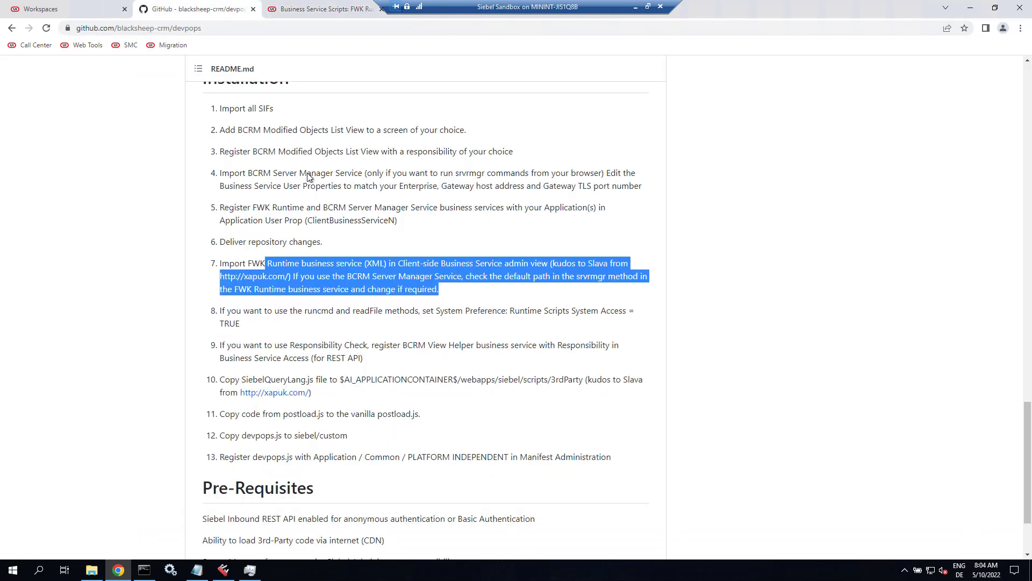
click(319, 307)
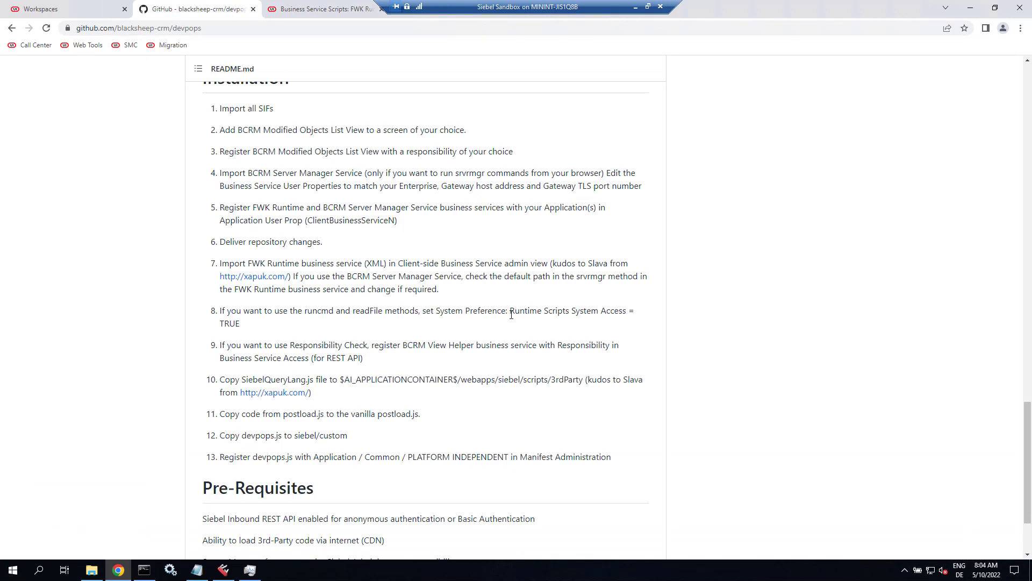
drag(511, 314, 626, 311)
right_click(624, 312)
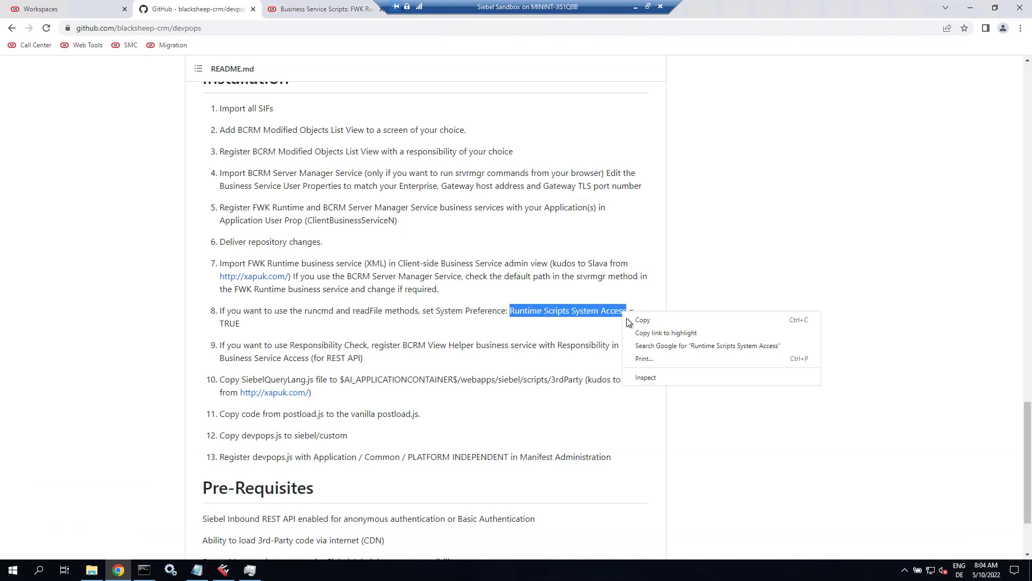
click(645, 319)
- Open the System Preferences view in Siebel Call Center via the site map and query for Runtime Scripts System Access
click(296, 3)
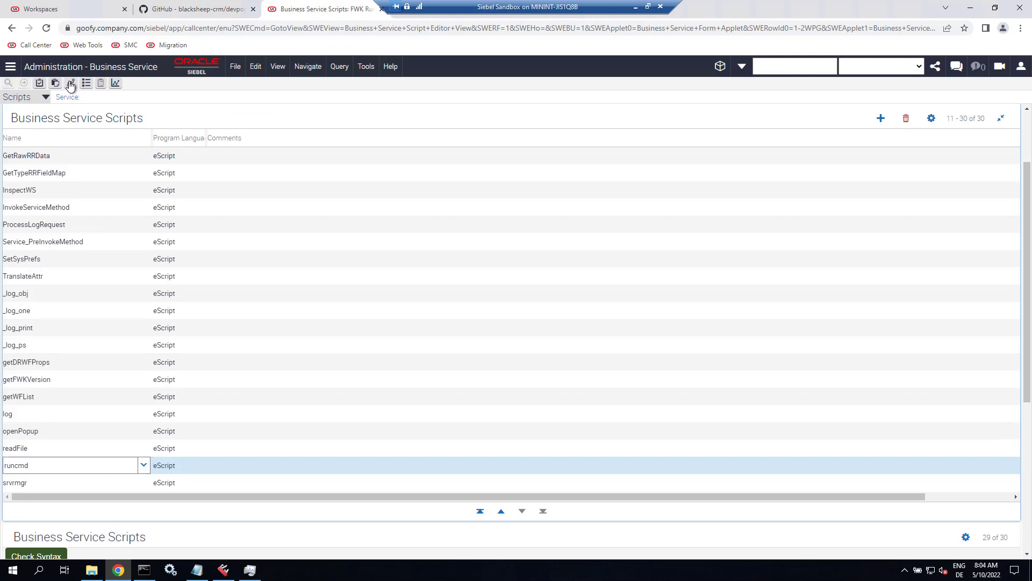
click(70, 84)
text(system)
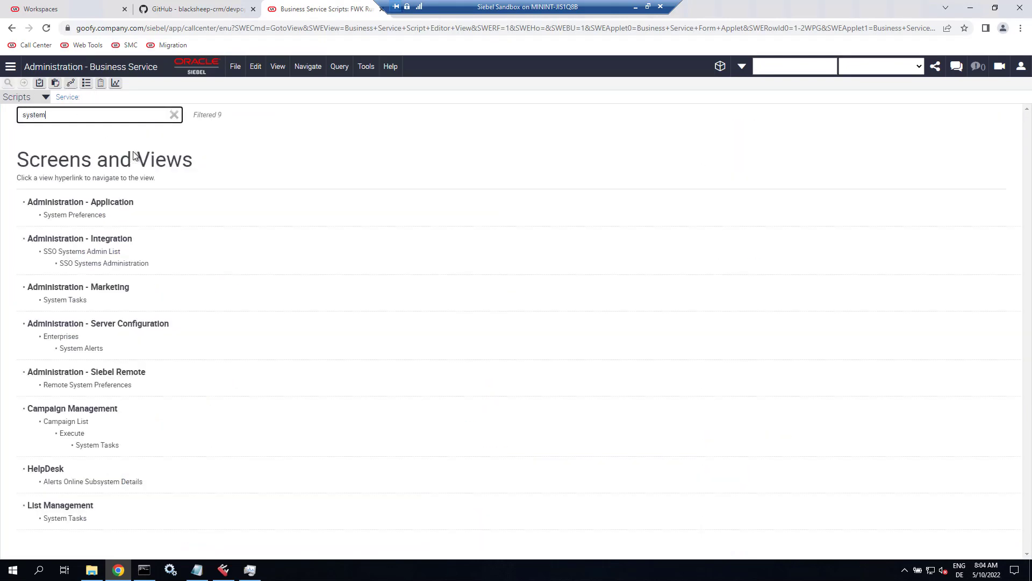
text( p)
click(75, 214)
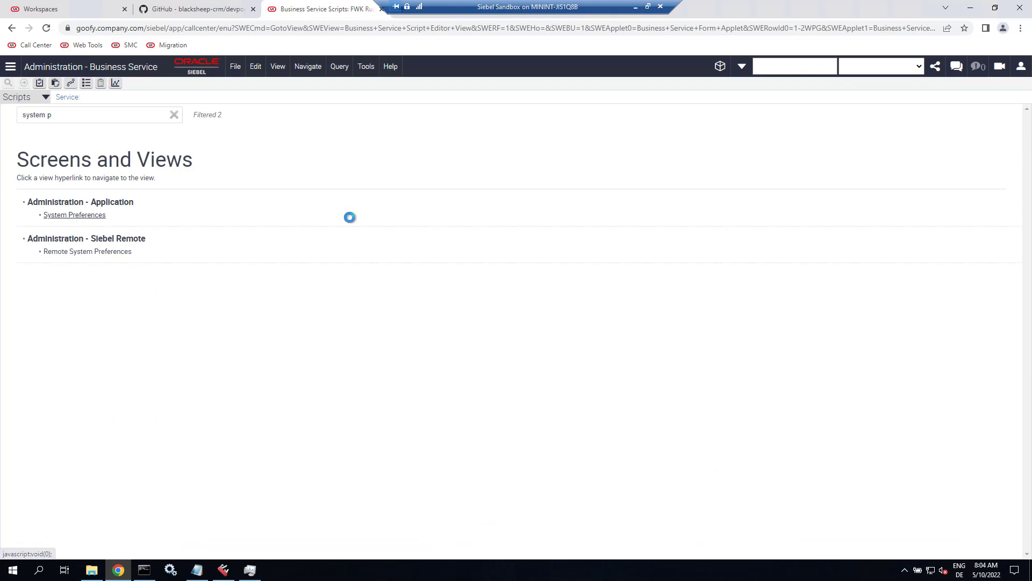
click(908, 122)
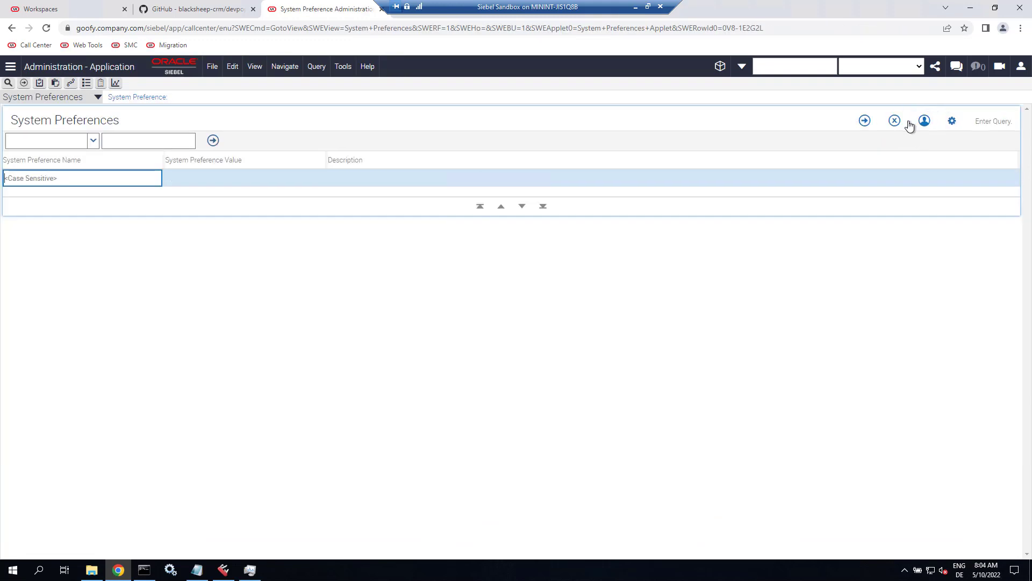
key(ctrl+v)
key(Return)
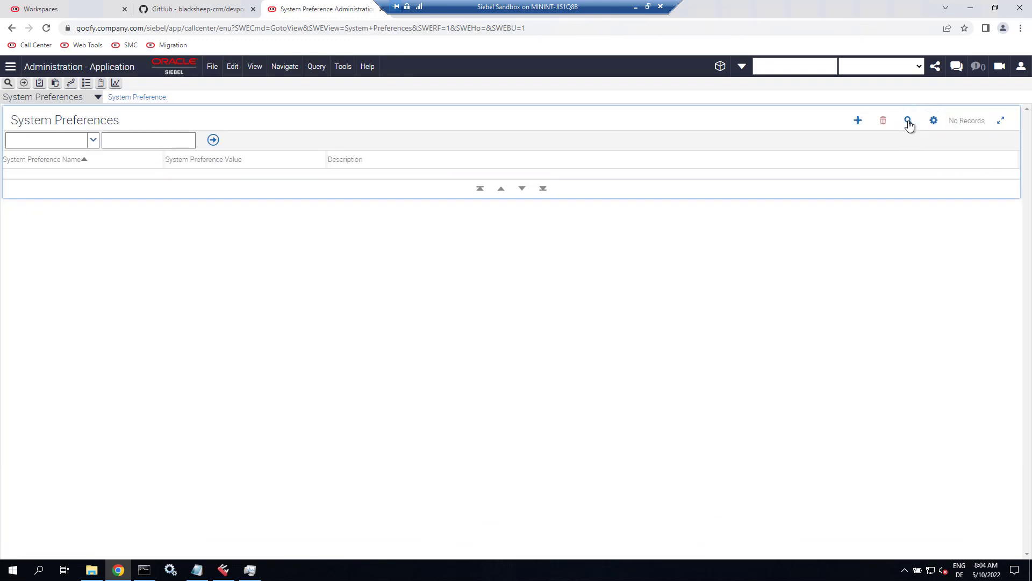
- Add the system preference Runtime Scripts System Access with the value TRUE, checking the spelling against README step 8
click(856, 123)
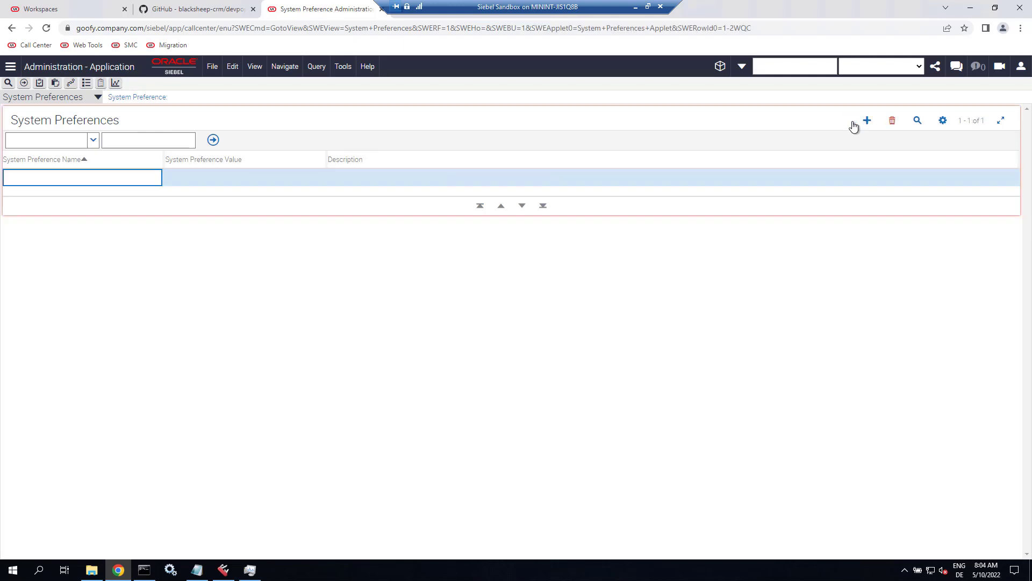
key(ctrl+v)
key(Tab)
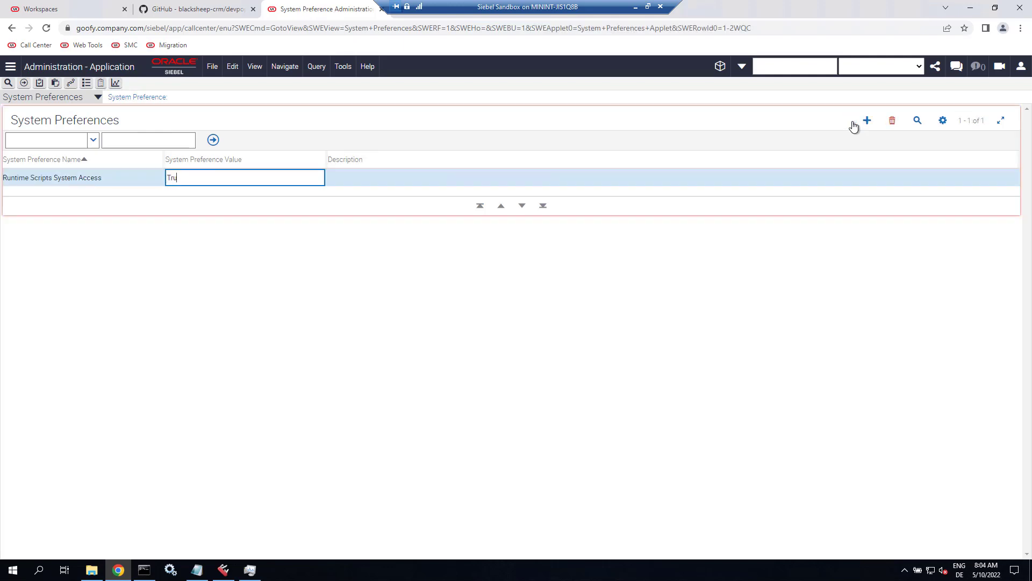
click(233, 6)
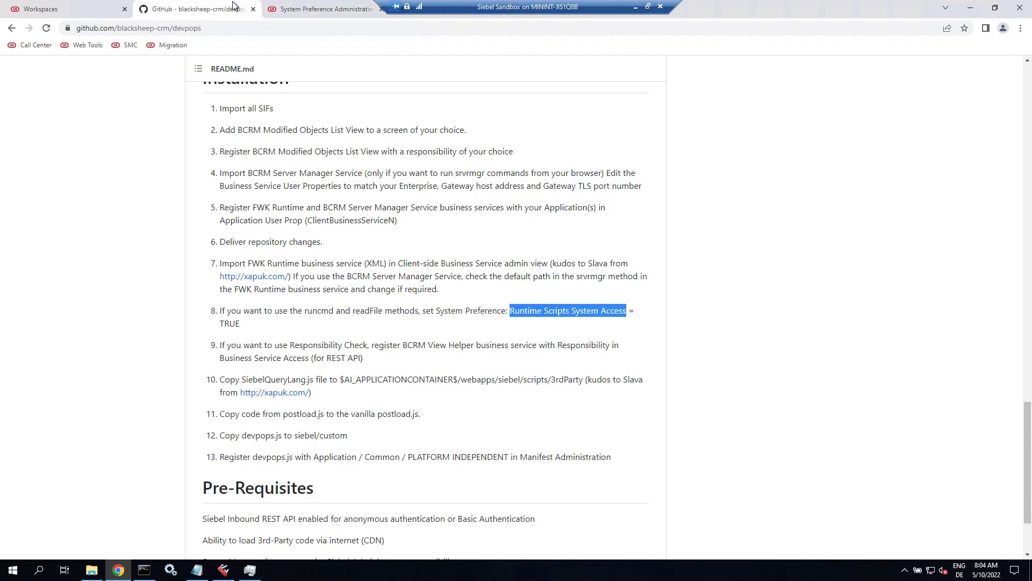
click(286, 6)
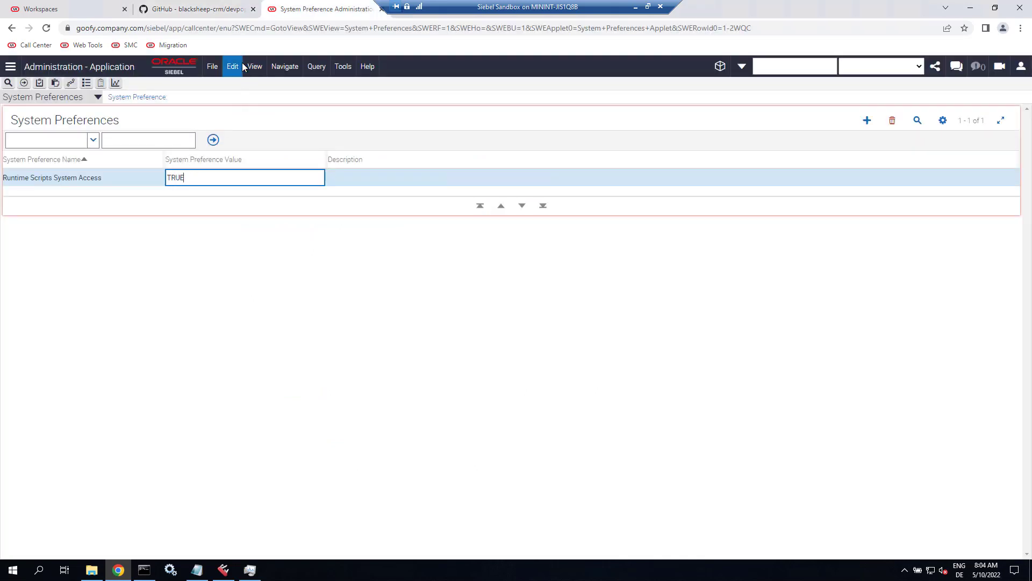
- Review README step 9 about registering the BCRM View Helper service and check the progress of the workspace delivery
click(195, 10)
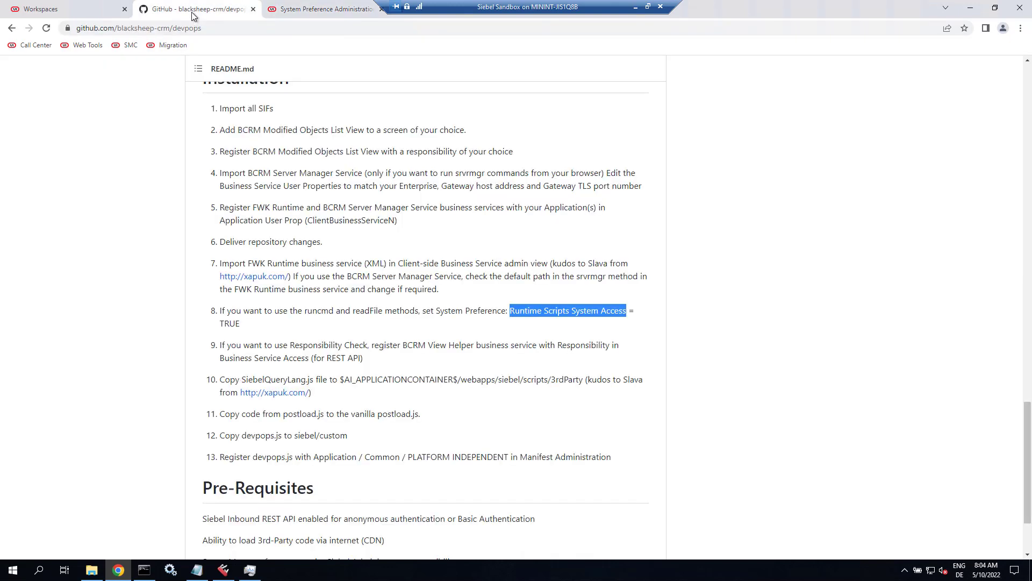
click(301, 346)
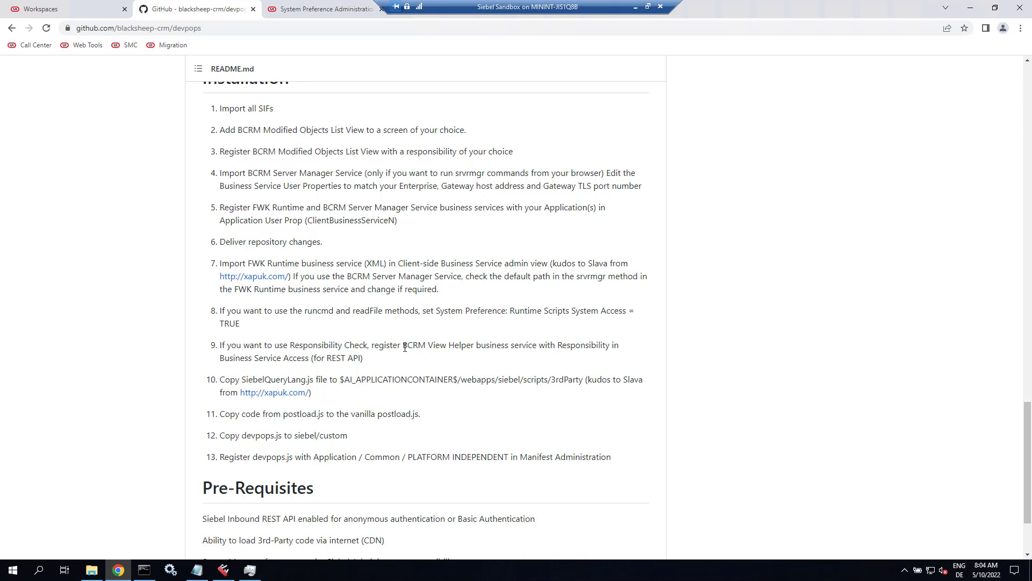
drag(405, 348, 481, 349)
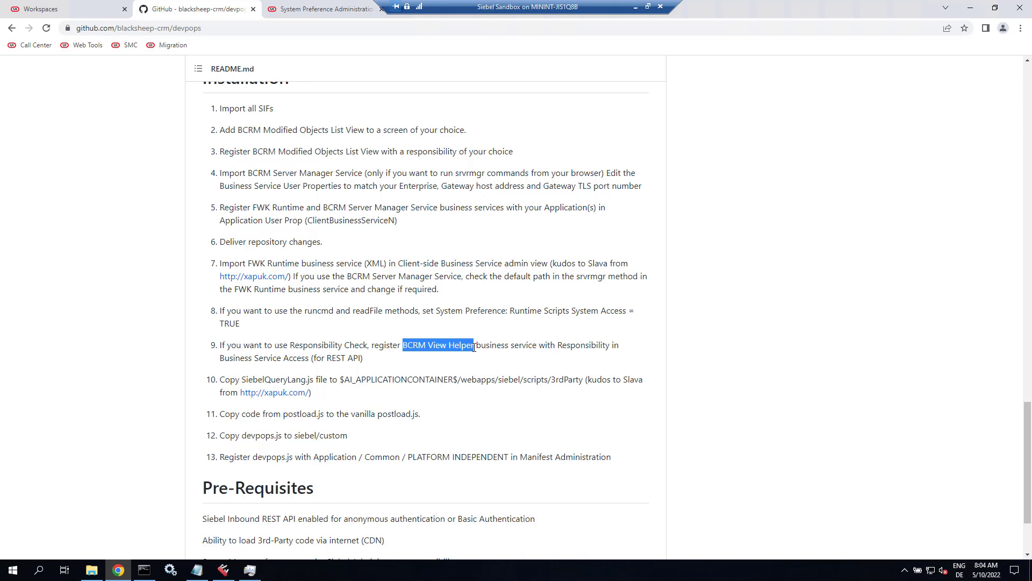
click(303, 7)
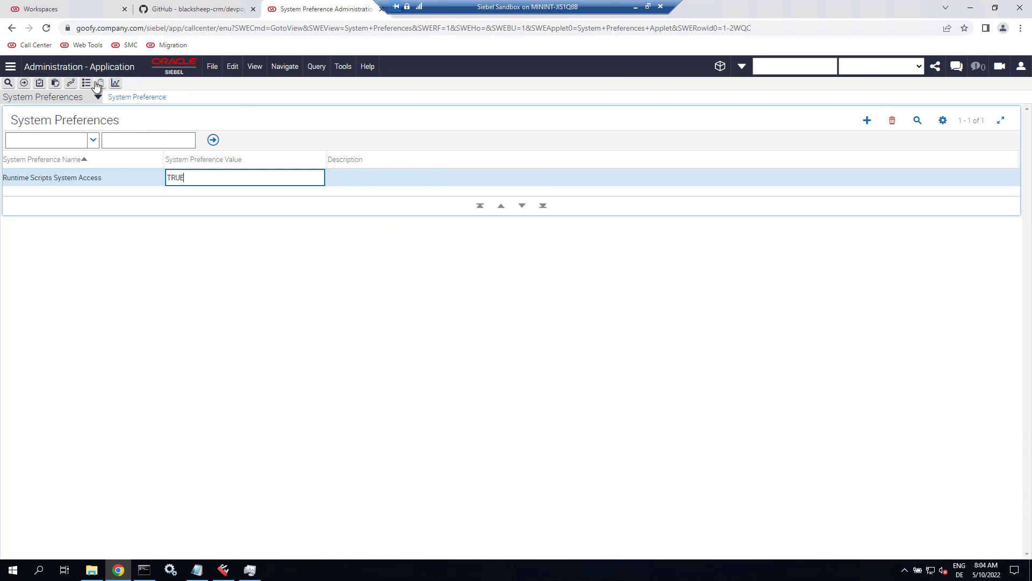
click(71, 7)
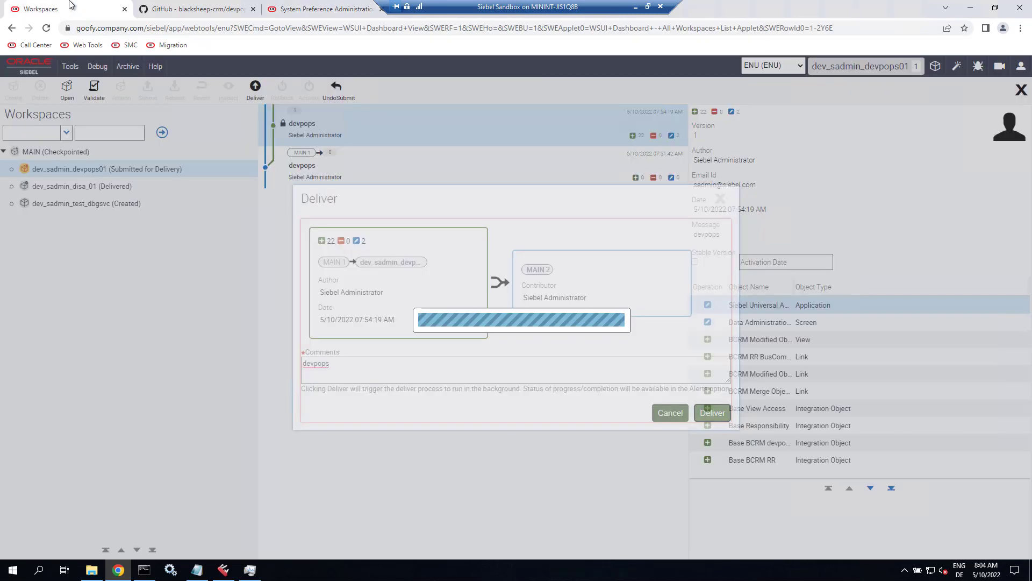
- Review README step 10 on GitHub and copy SiebelQueryLang.js from the devpops-main folder in File Explorer
click(228, 3)
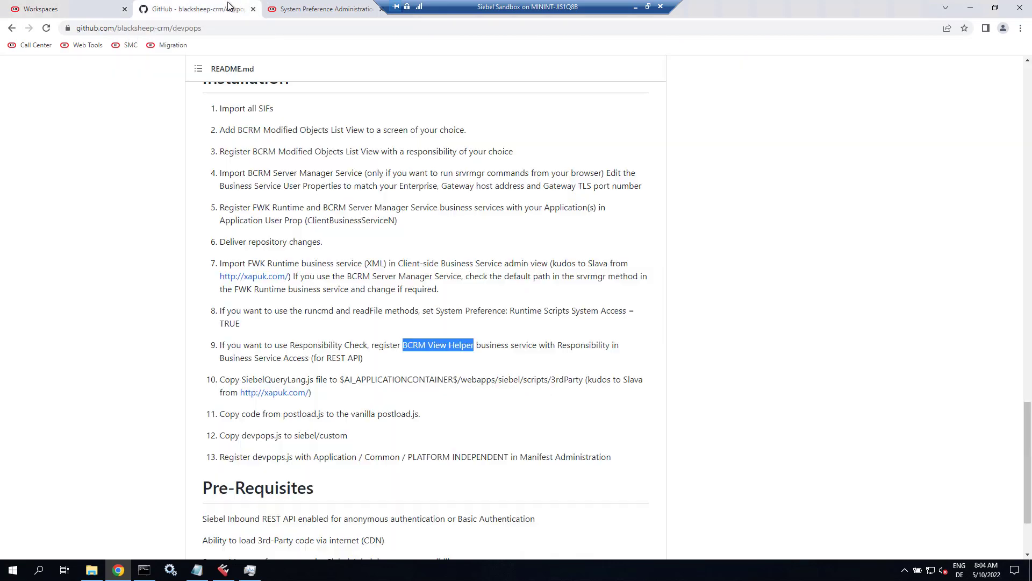
click(337, 380)
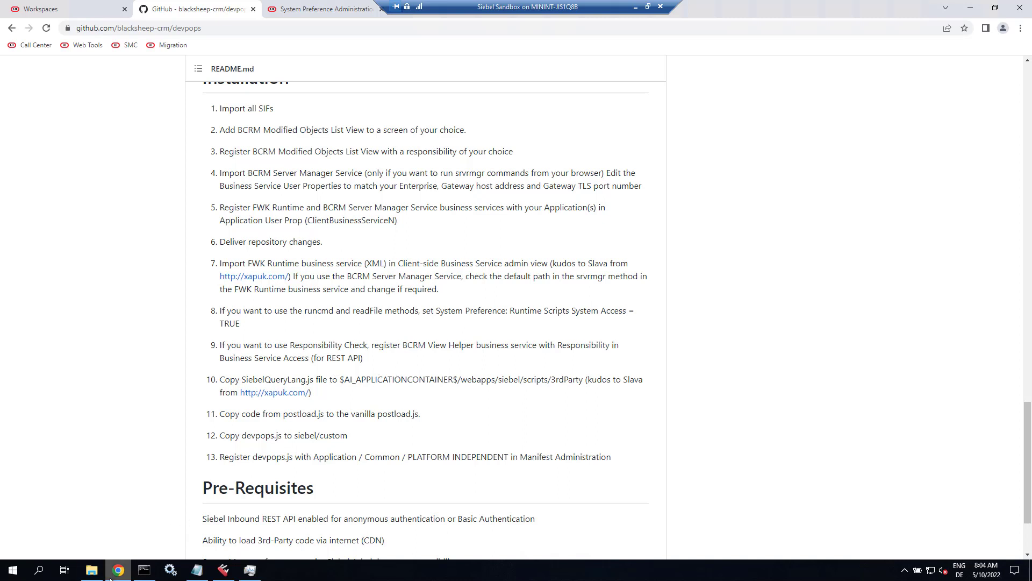
click(91, 570)
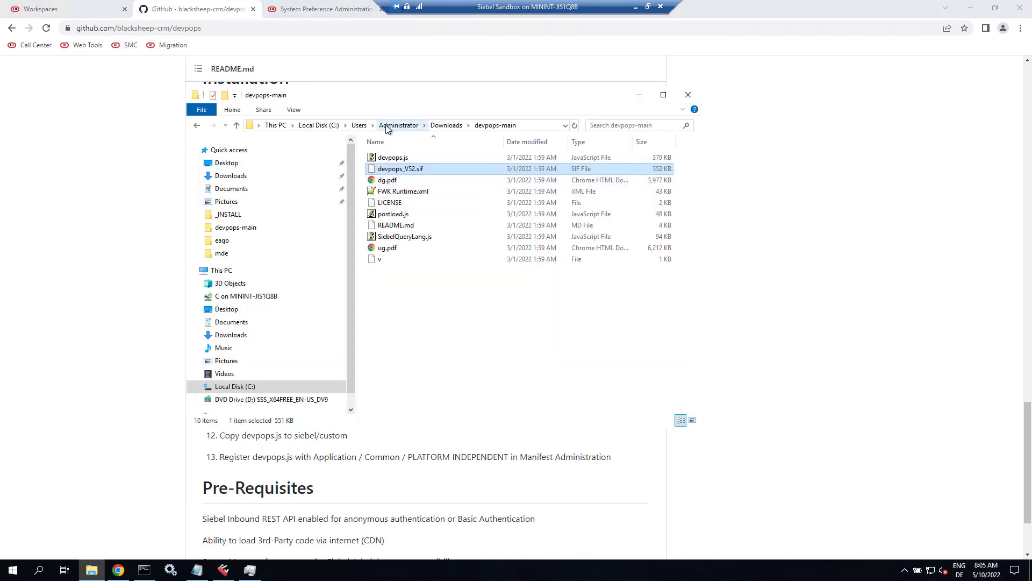
click(425, 240)
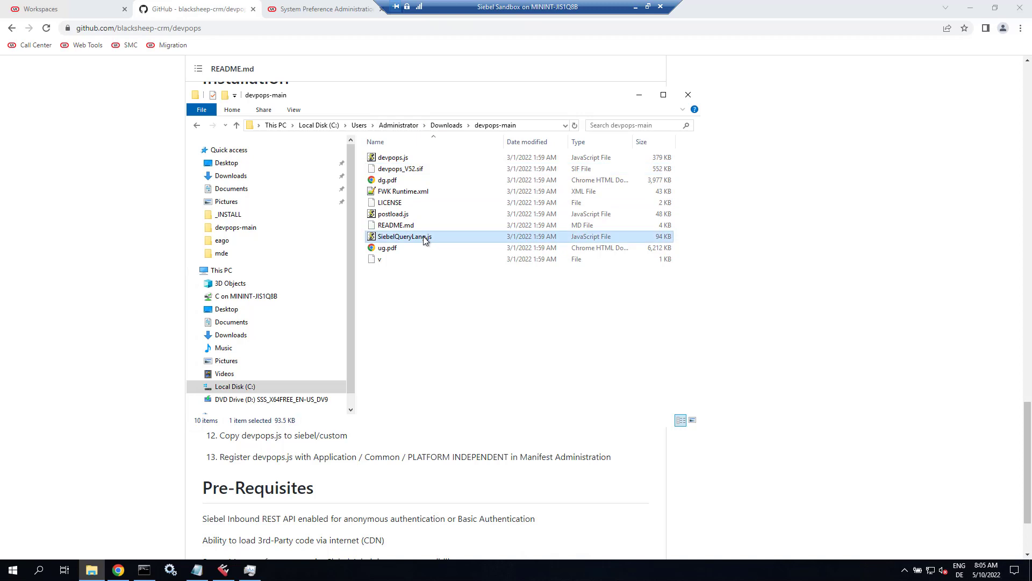
right_click(425, 238)
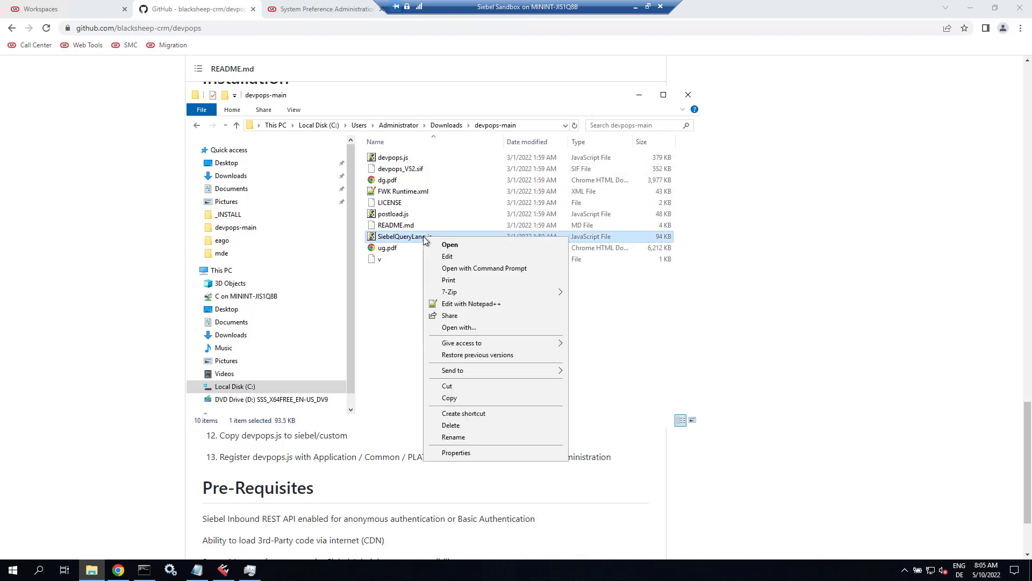
click(459, 398)
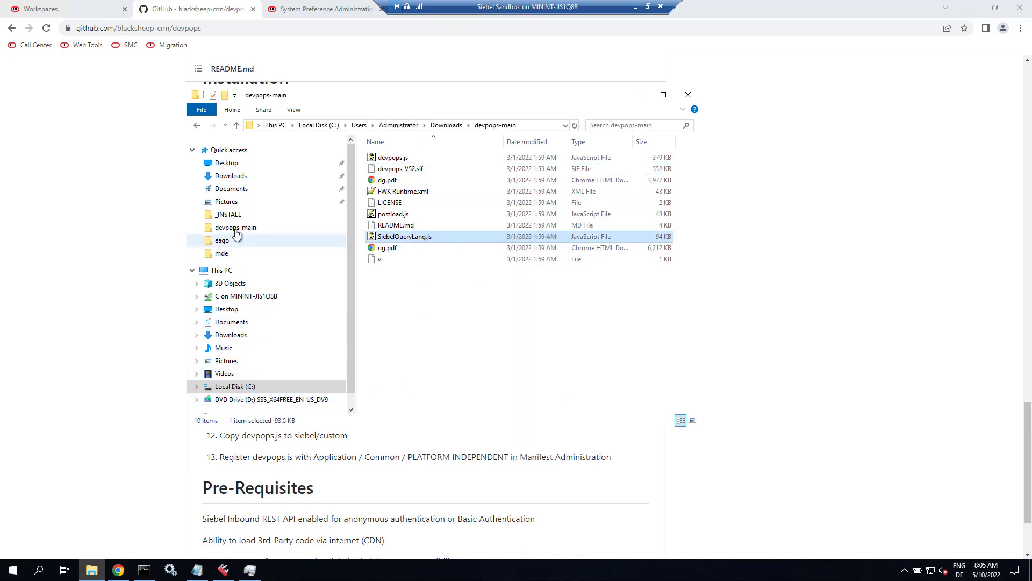
- Open the folder mde\applicationcontainer_external\siebelwebroot\scripts\3rdParty in a new File Explorer window and place the window so README step 10 stays readable
right_click(219, 255)
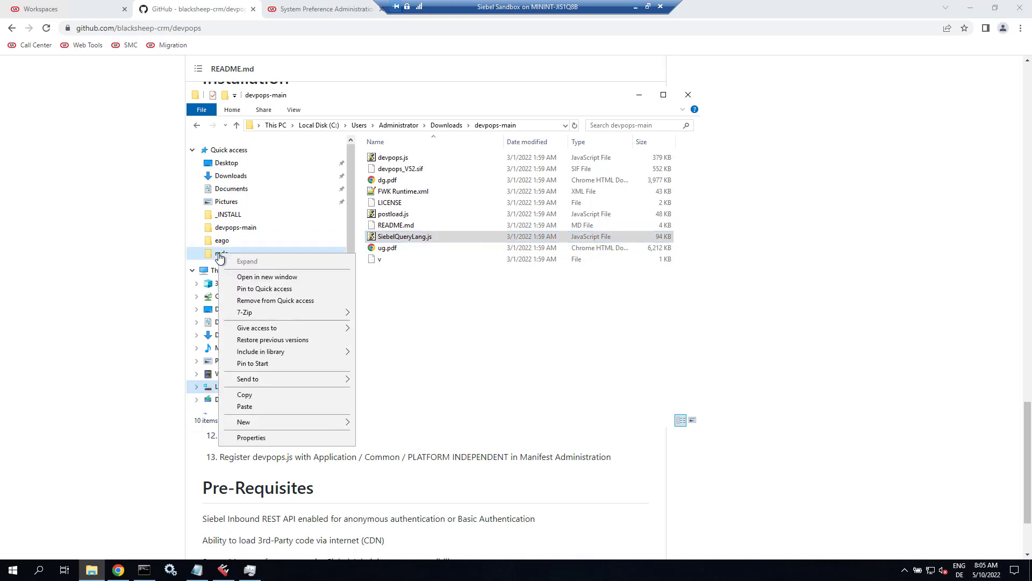
click(235, 277)
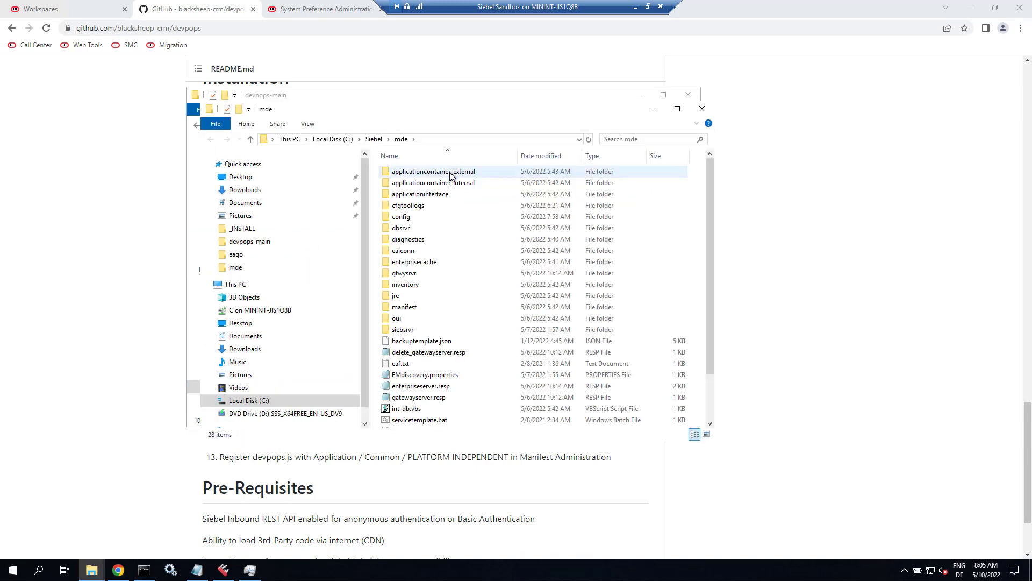
double_click(450, 172)
click(426, 229)
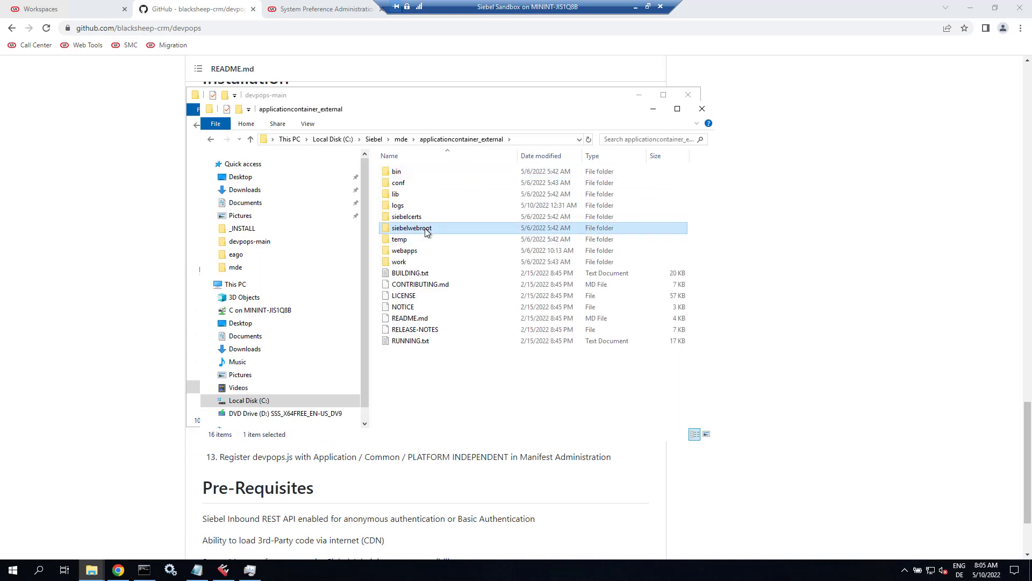
double_click(426, 229)
drag(421, 104, 357, 107)
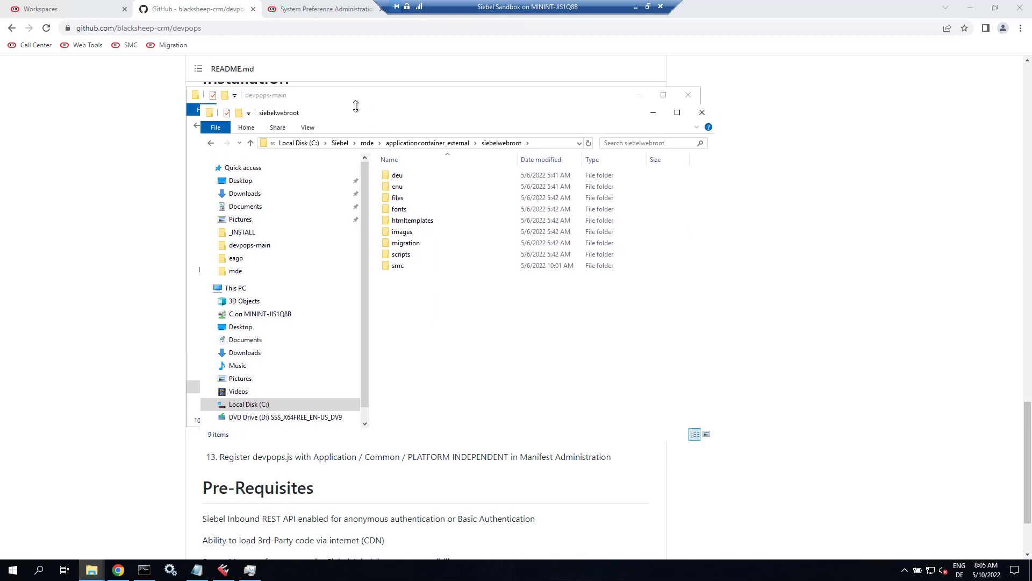
click(638, 97)
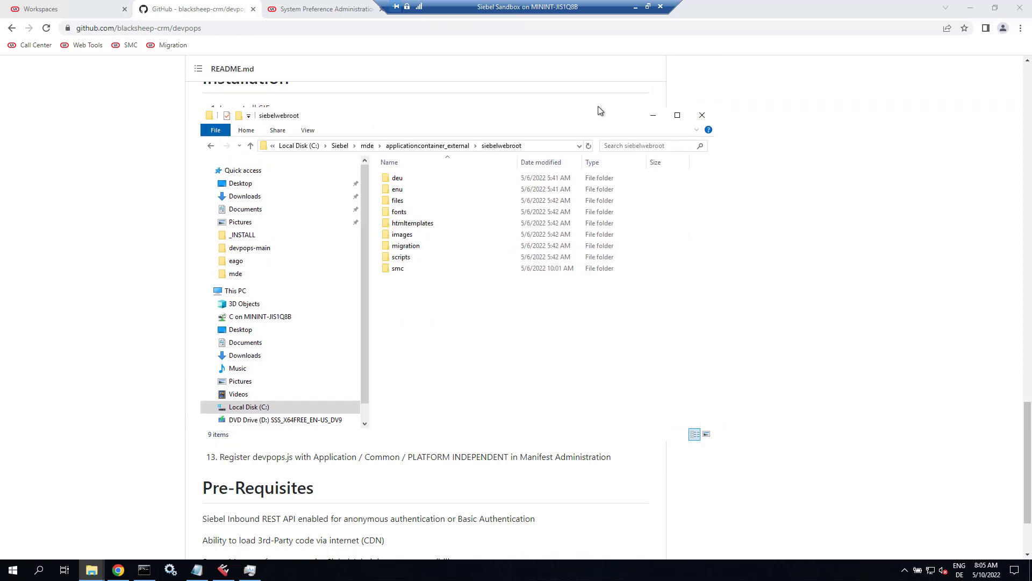
drag(604, 113, 734, 38)
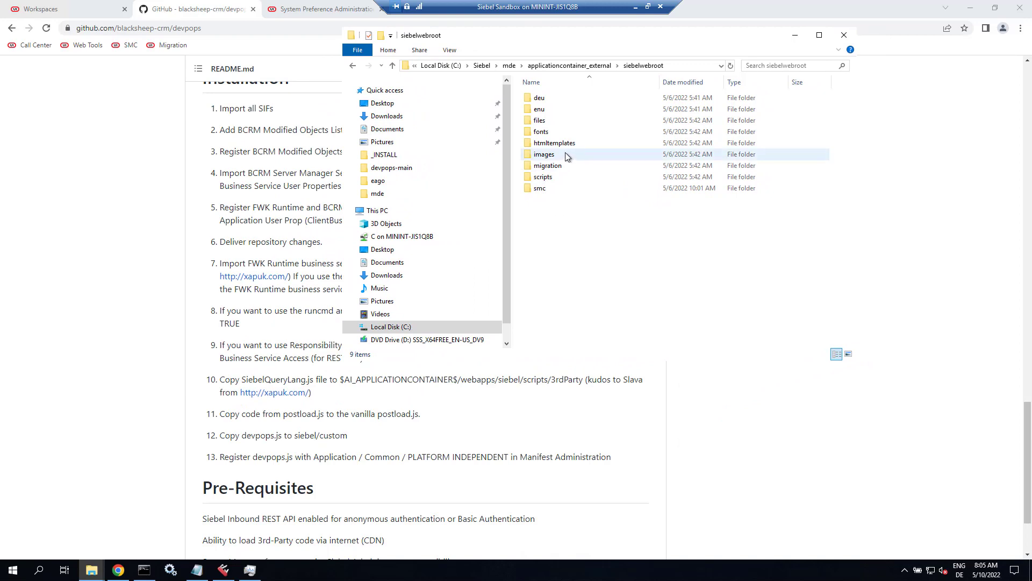
double_click(543, 177)
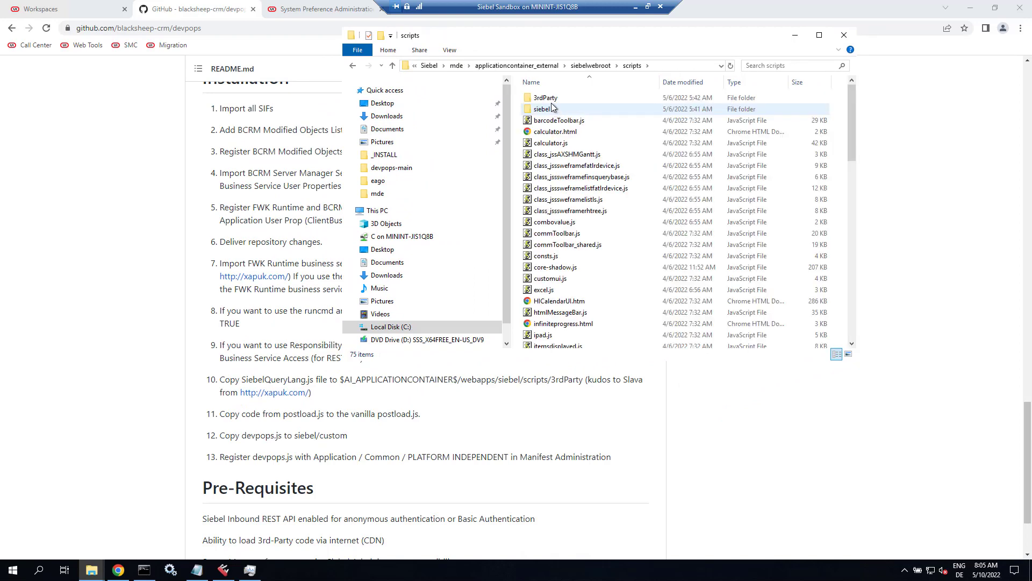
double_click(553, 97)
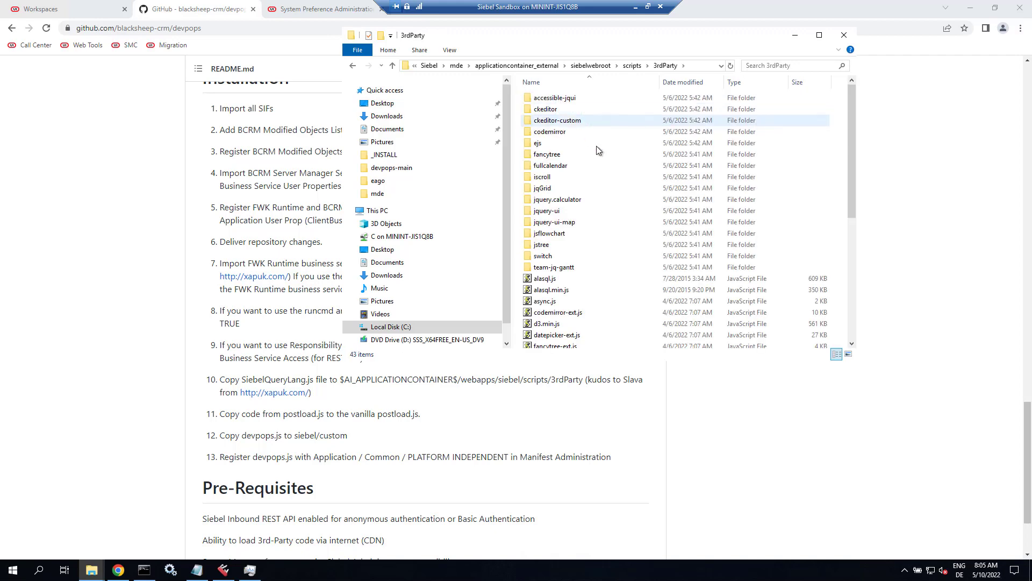
- Paste SiebelQueryLang.js into the 3rdParty folder and review README step 11 about copying the postload.js code on GitHub
right_click(840, 272)
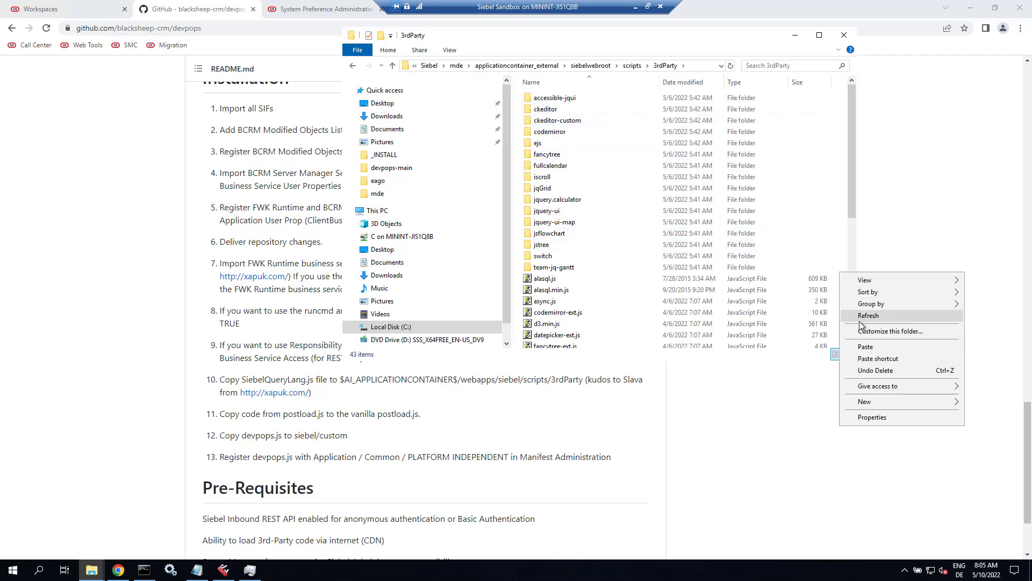
click(866, 347)
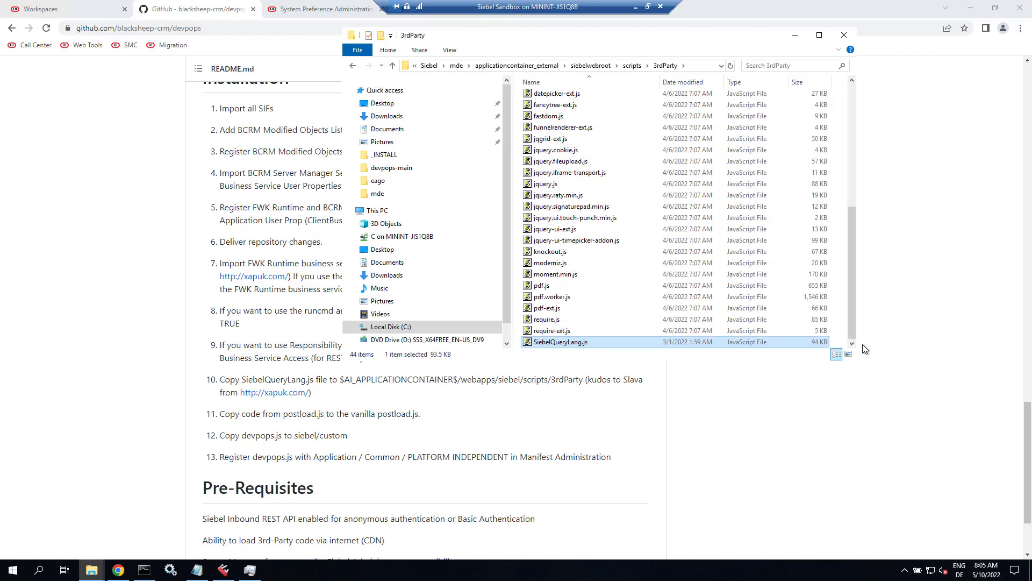
click(284, 414)
drag(283, 414, 325, 411)
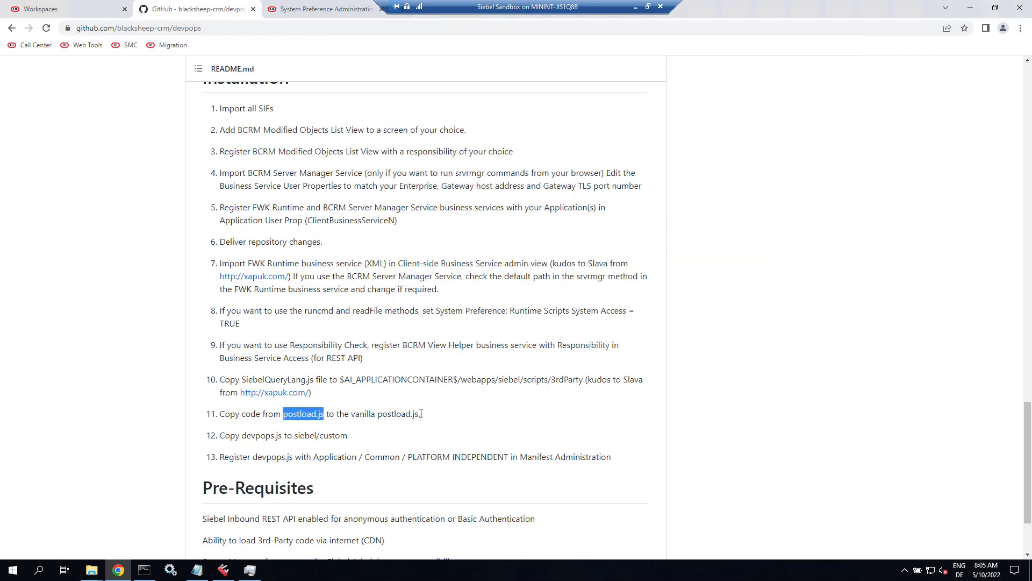
drag(417, 414, 335, 412)
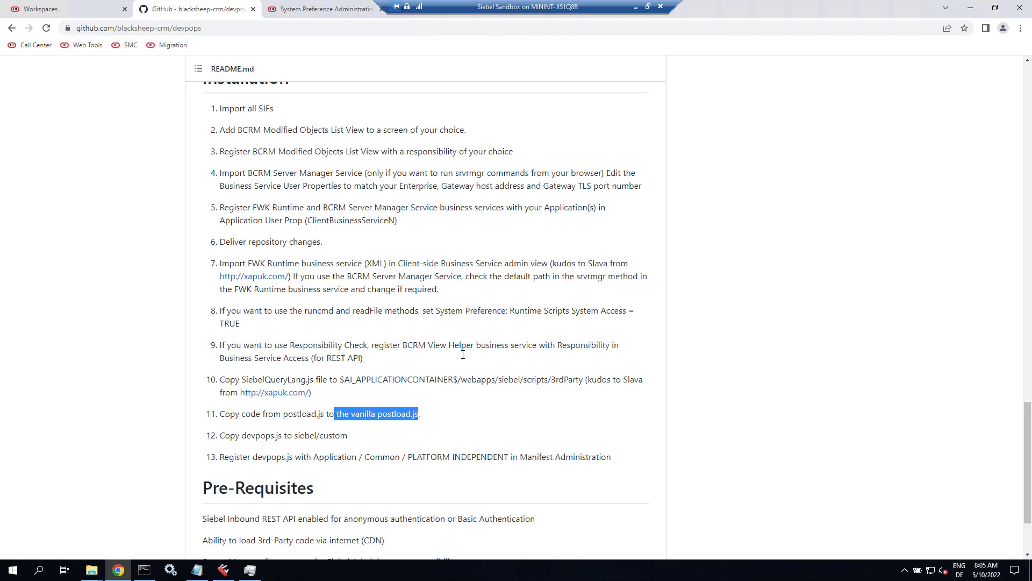
- Open postload.js from the devpops-main folder in Notepad++
key(alt+Tab)
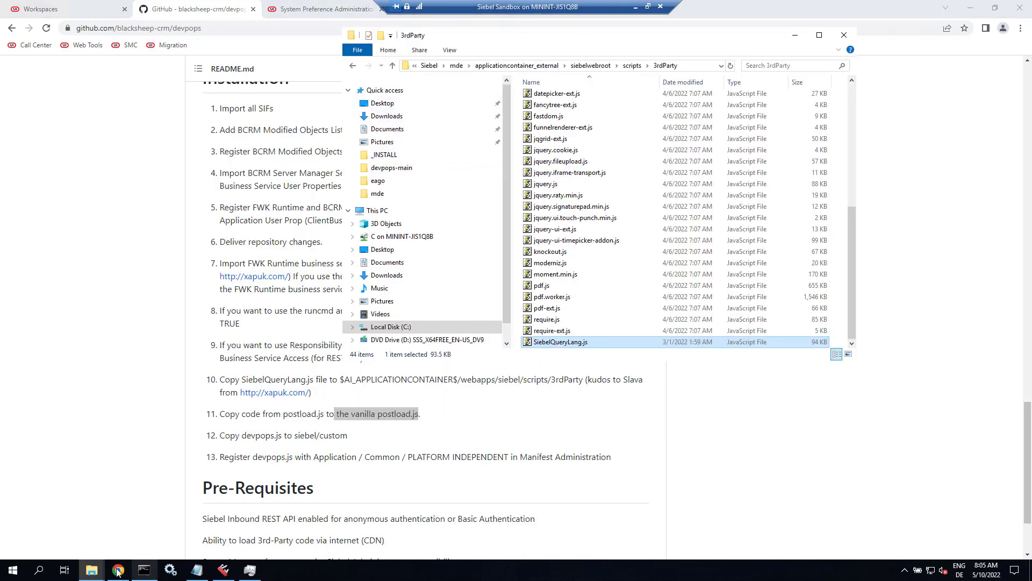
mouse_move(91, 570)
click(48, 518)
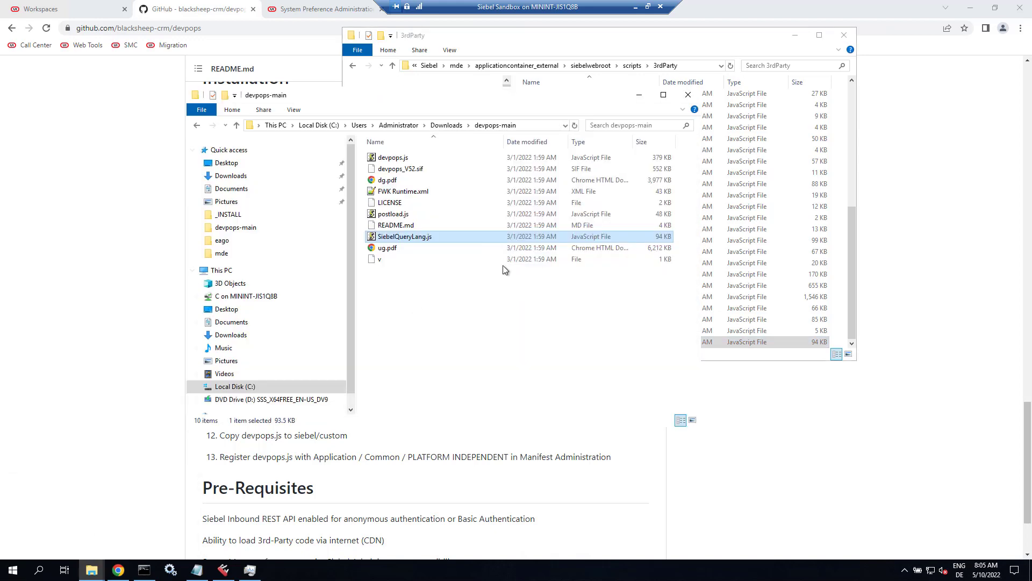
right_click(395, 216)
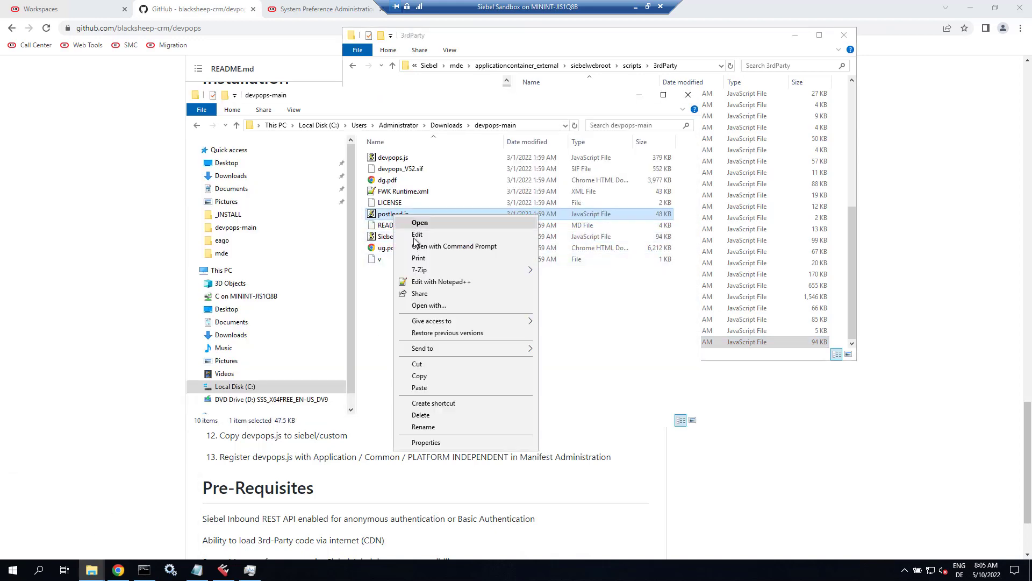
click(422, 282)
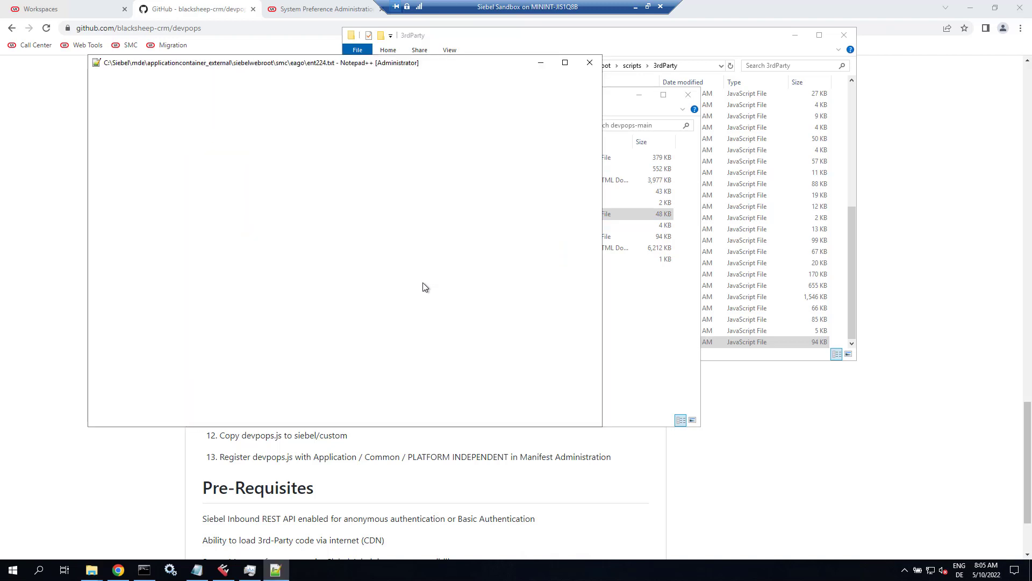
click(232, 229)
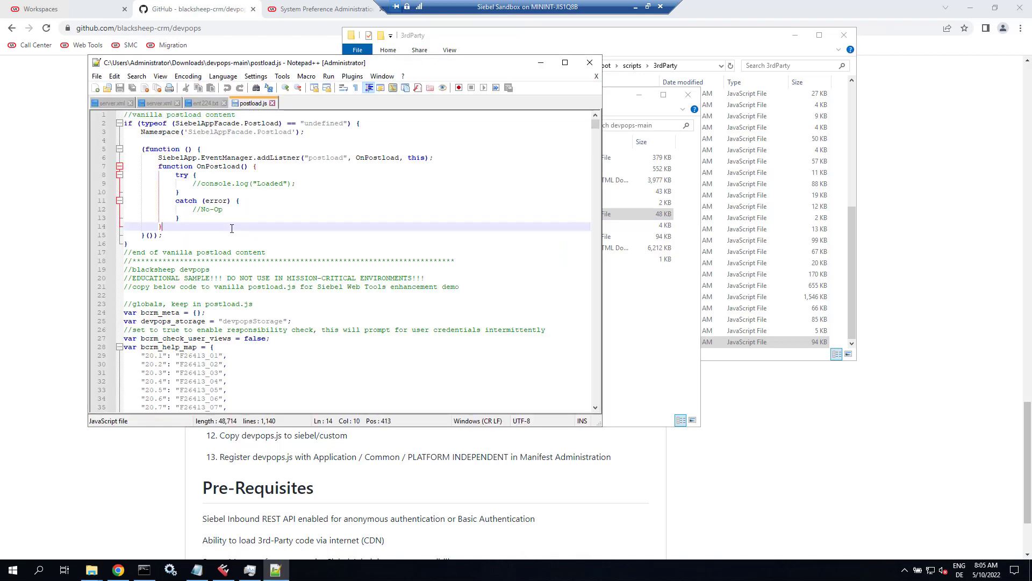
click(126, 262)
key(shift+Page_Down)
key(shift+Page_Down)
key(shift+Page_Down)
key(shift+Page_Down)
key(shift+Page_Down)
key(shift+Page_Down)
key(shift+Page_Down)
key(shift+Page_Down)
key(shift+Page_Down)
key(shift+Page_Down)
key(shift+Page_Down)
key(shift+Page_Down)
key(shift+Page_Down)
key(shift+Page_Down)
key(shift+Page_Down)
key(shift+Page_Down)
key(shift+Page_Down)
key(shift+Page_Down)
key(shift+Page_Down)
key(shift+Page_Down)
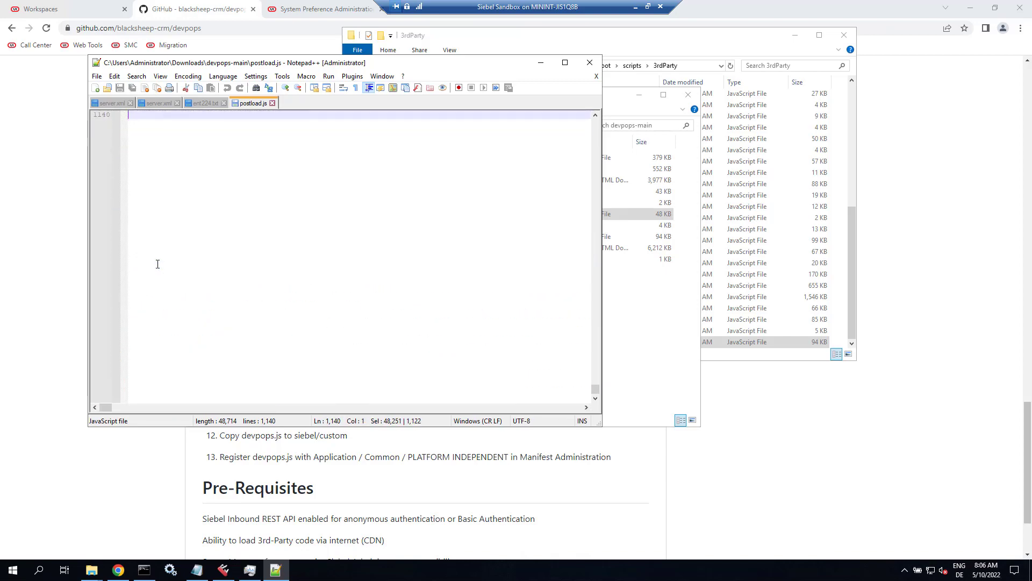
right_click(188, 116)
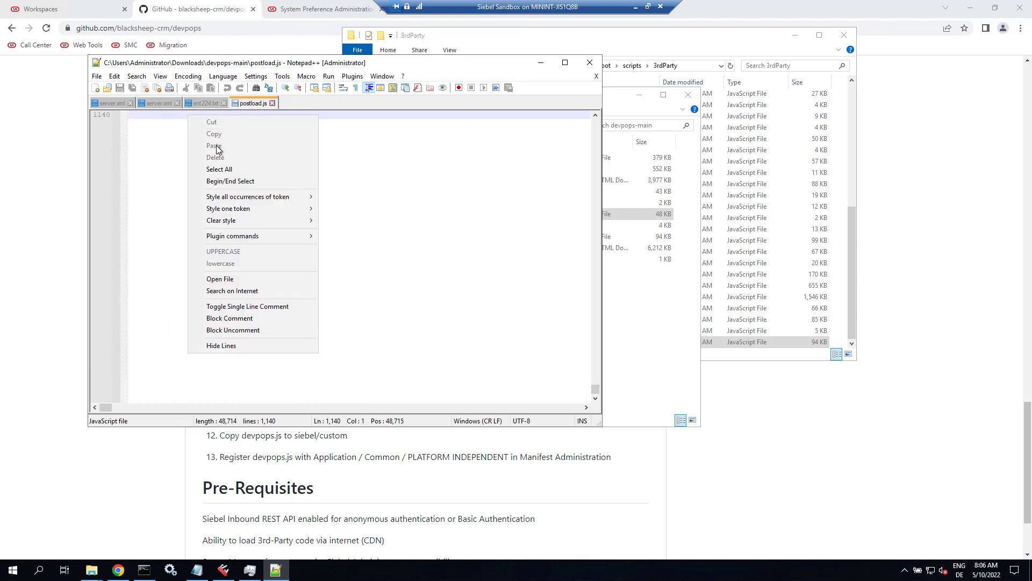
click(157, 120)
- Copy the blacksheep devpops code in postload.js, from the asterisk line 18 below the vanilla content through the end of the file
scroll(158, 121, up, 2)
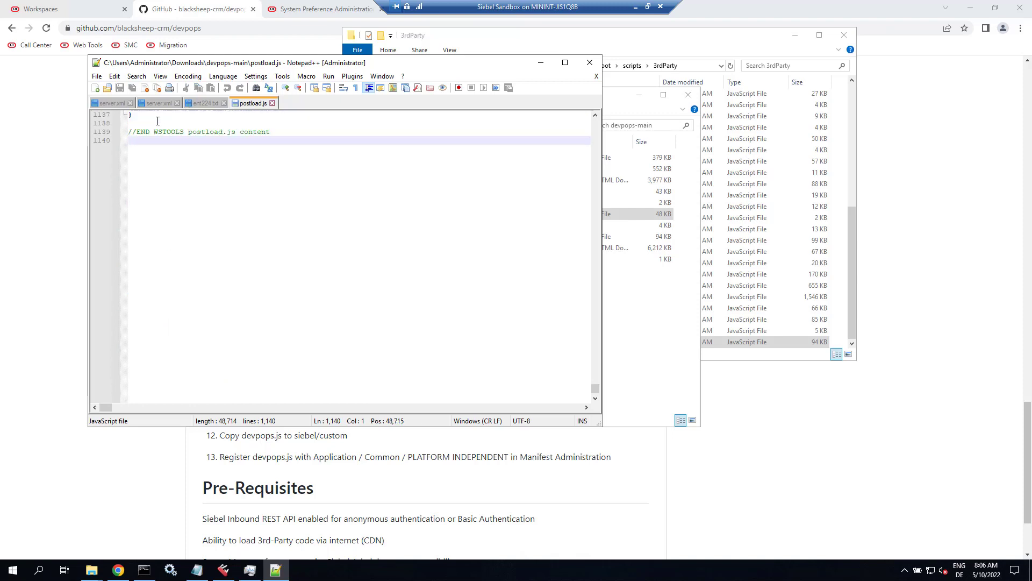
drag(150, 168, 116, 60)
key(shift+Down)
key(shift+Down)
key(shift+Down)
key(shift+Down)
key(shift+Down)
key(shift+Down)
key(shift+Down)
key(shift+Down)
key(shift+Down)
key(shift+Down)
key(shift+Down)
key(shift+Down)
key(shift+Down)
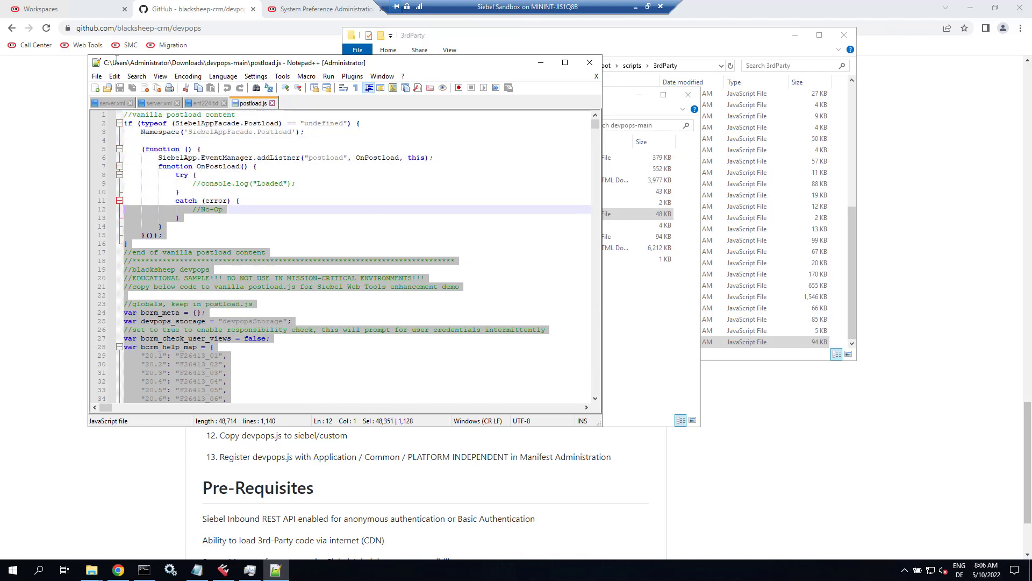
key(shift+Down)
key(shift+Down)
key(shift+Down)
key(shift+Down)
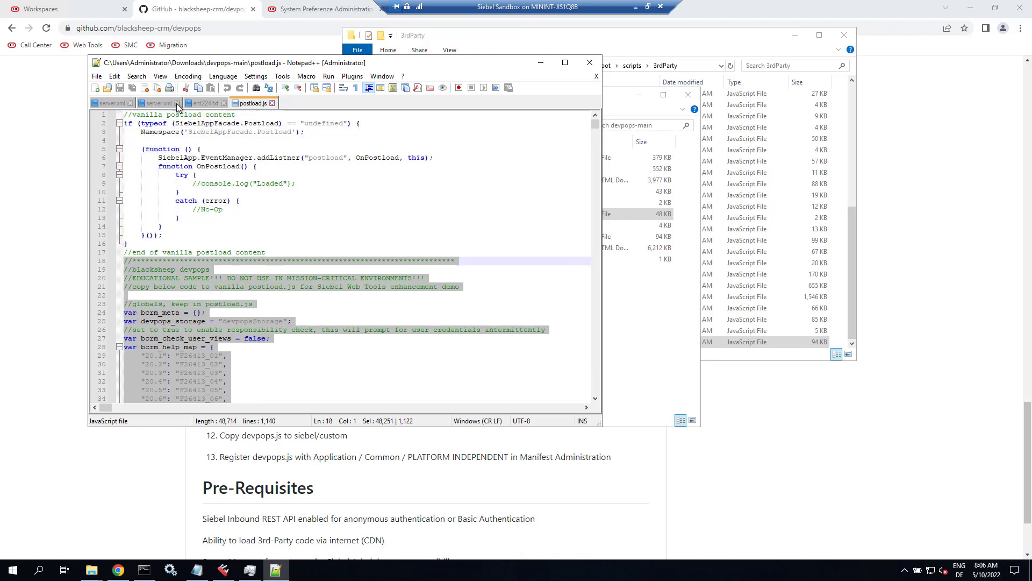
right_click(176, 283)
click(192, 299)
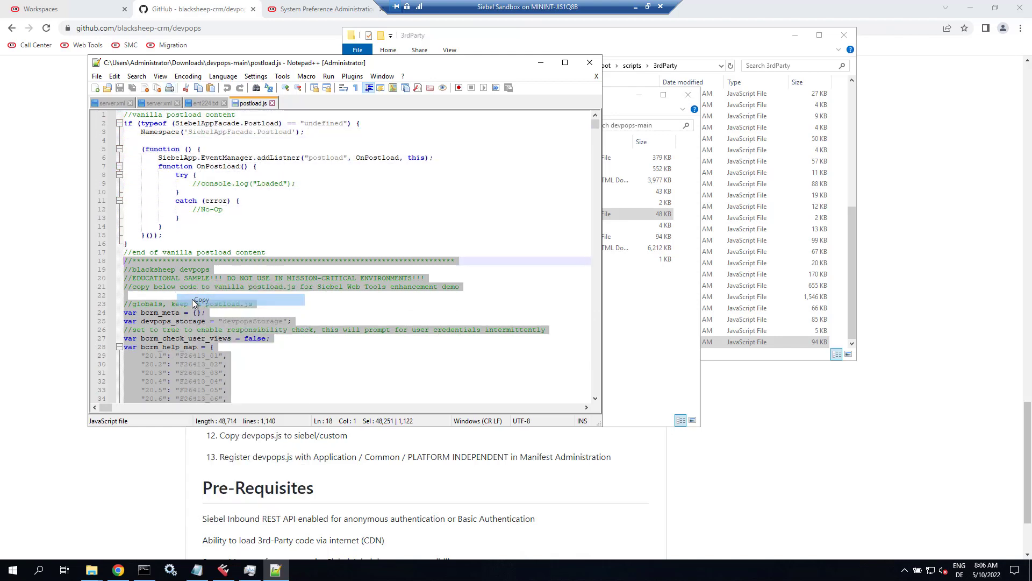
- Open the vanilla postload.js from the siebelwebroot\scripts folder in Notepad++
click(686, 71)
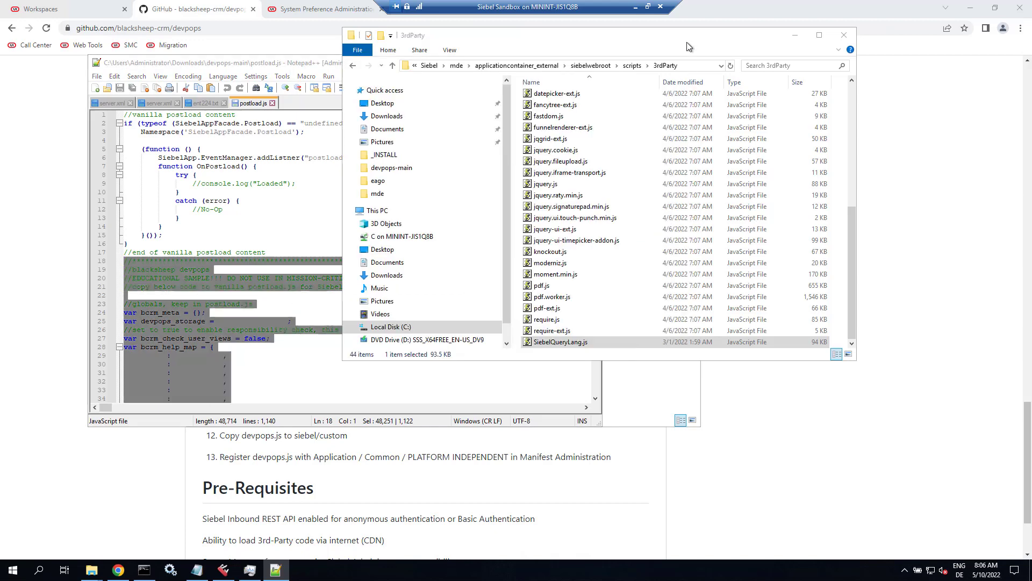
click(628, 67)
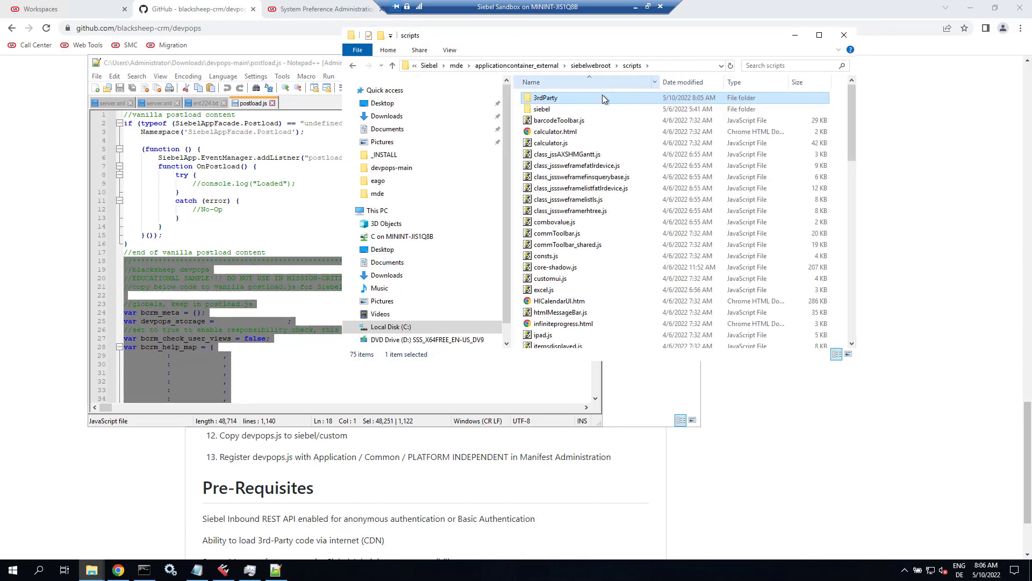
double_click(554, 108)
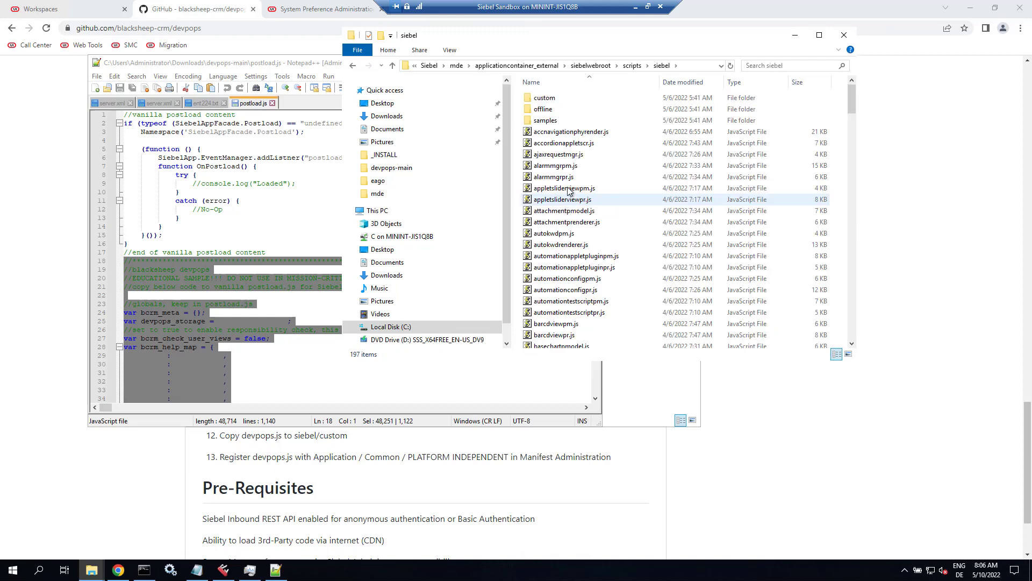
click(632, 65)
click(561, 222)
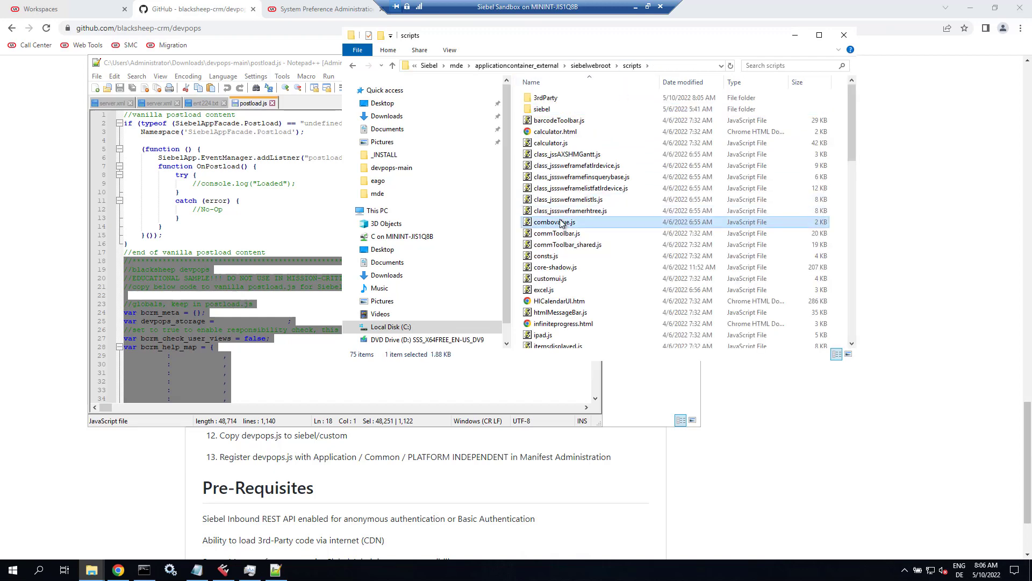
text(postload)
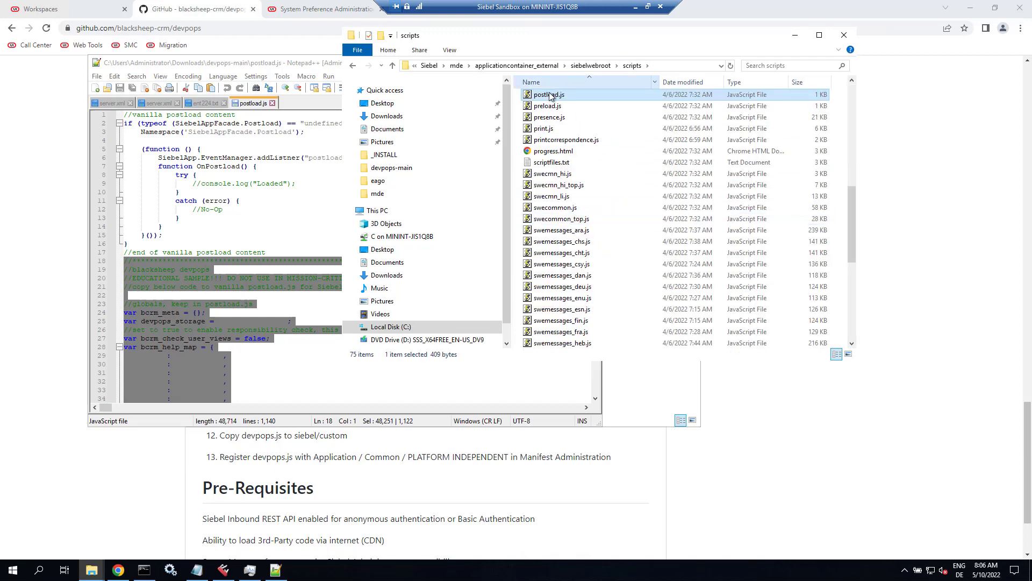
right_click(548, 96)
click(574, 162)
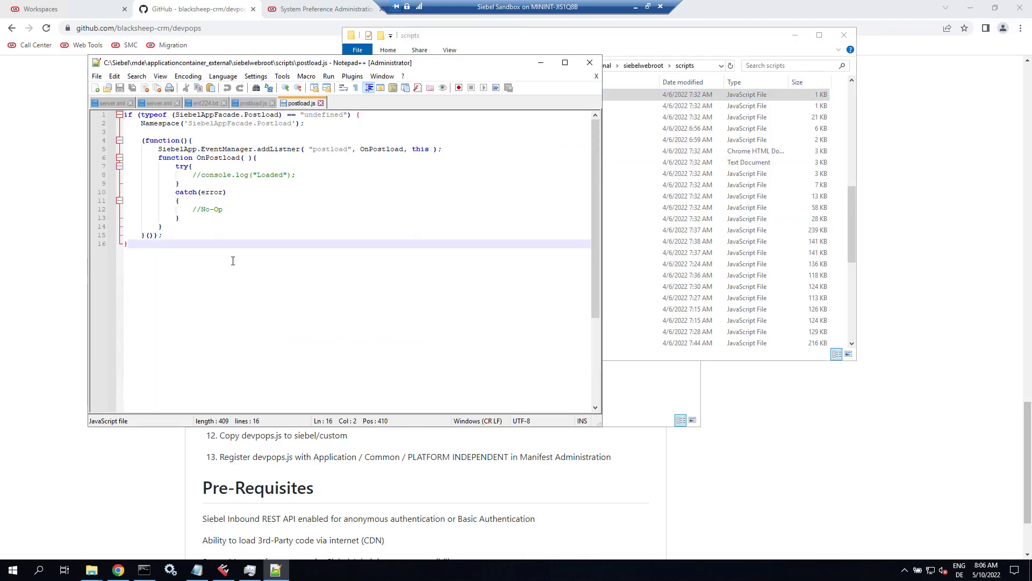
- Paste the copied devpops code below the existing code in the vanilla postload.js, after a blank line, then save and close the file
key(Return)
key(Return)
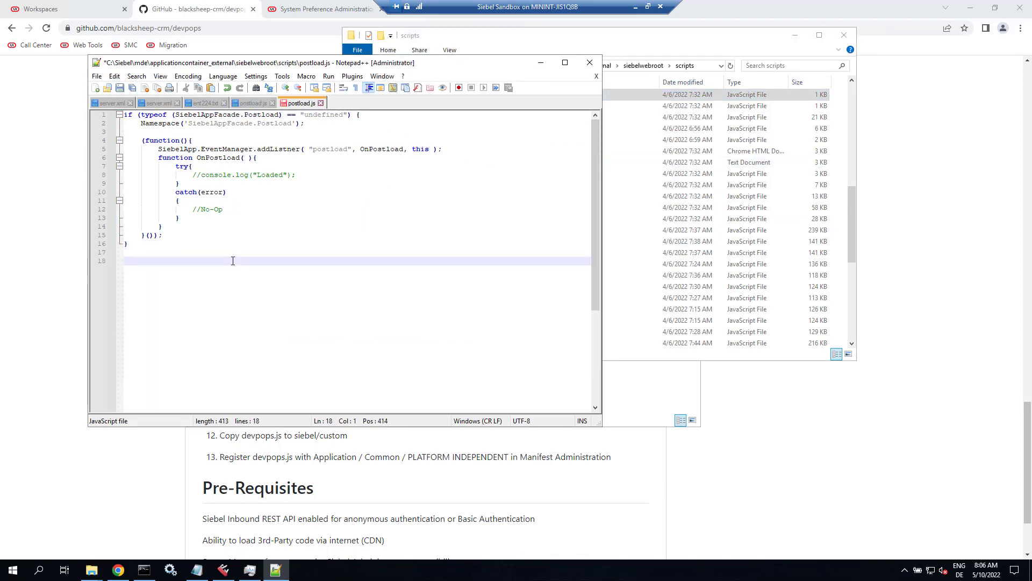
key(ctrl+v)
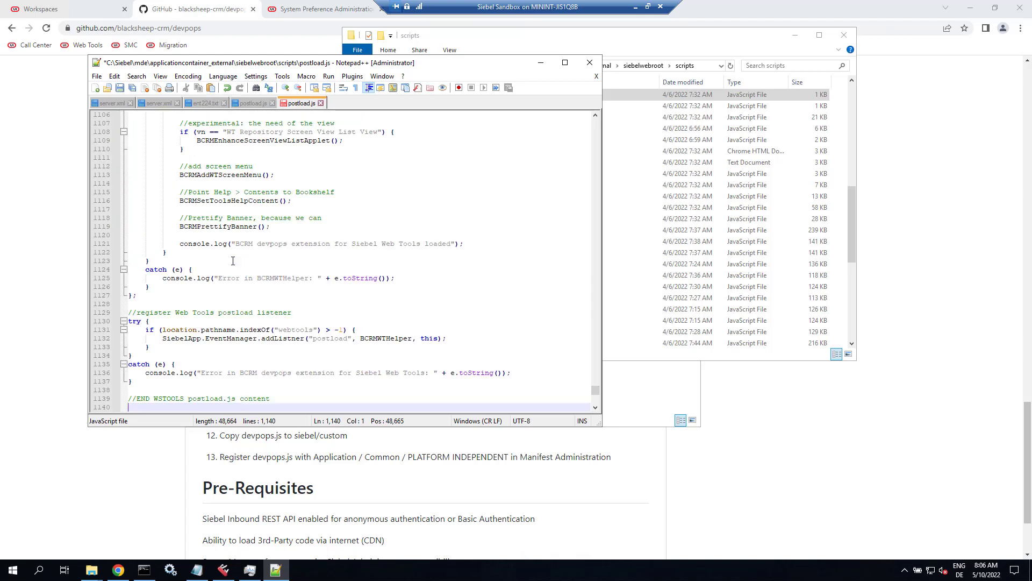
key(ctrl+s)
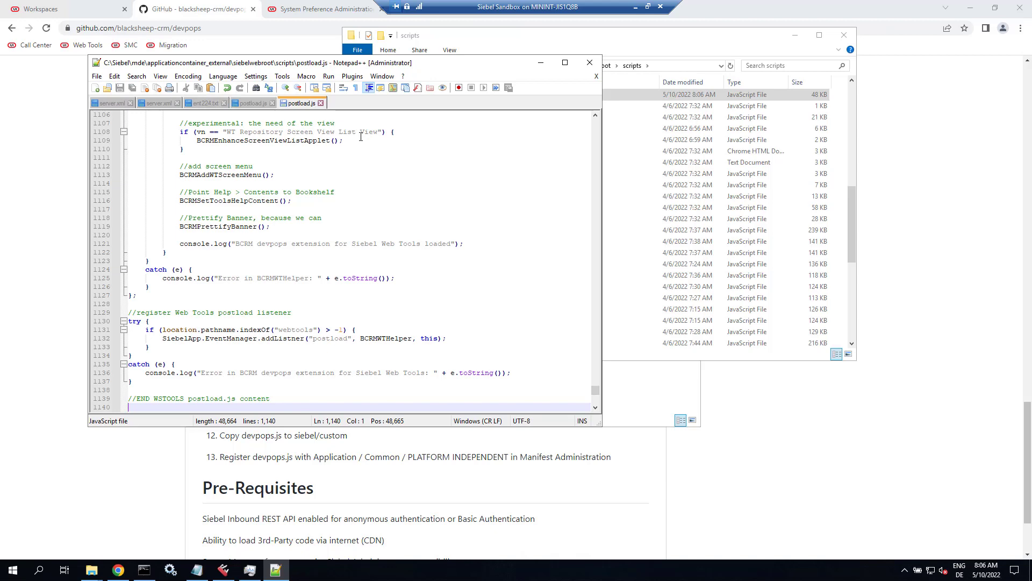
click(321, 103)
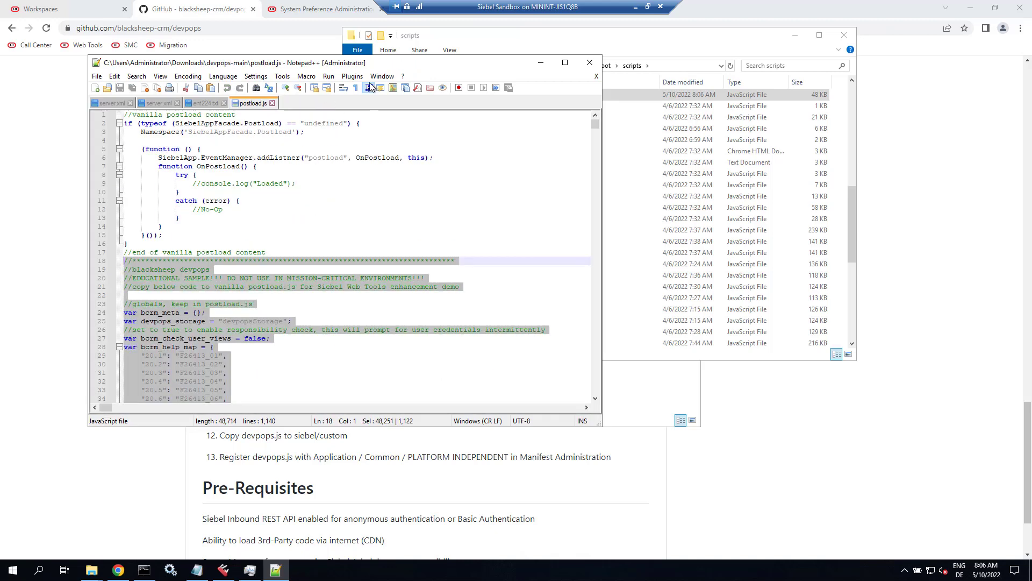
- Review README step 12 on GitHub and copy devpops.js from the devpops-main folder in File Explorer
click(225, 4)
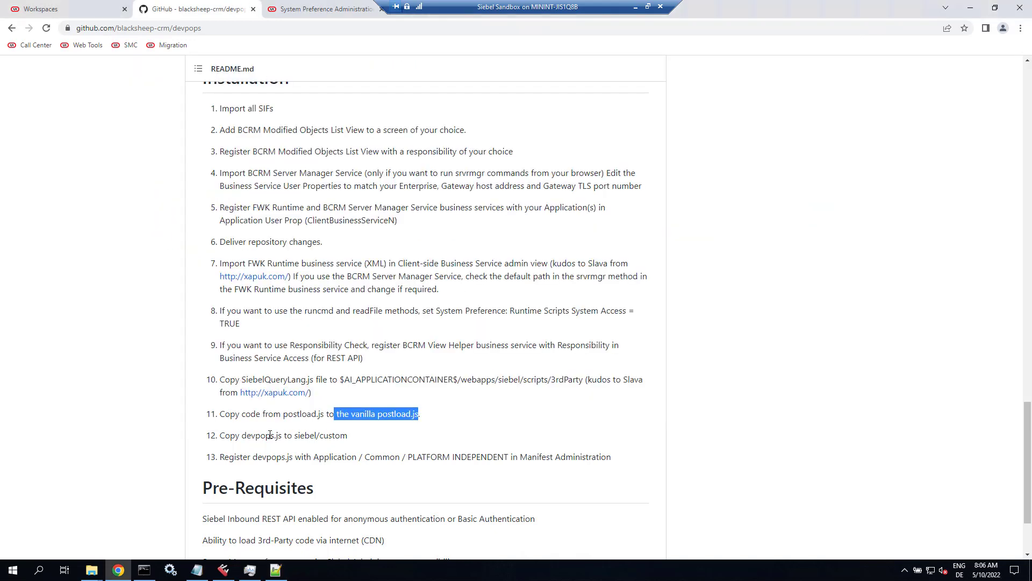
double_click(251, 436)
drag(261, 436, 280, 439)
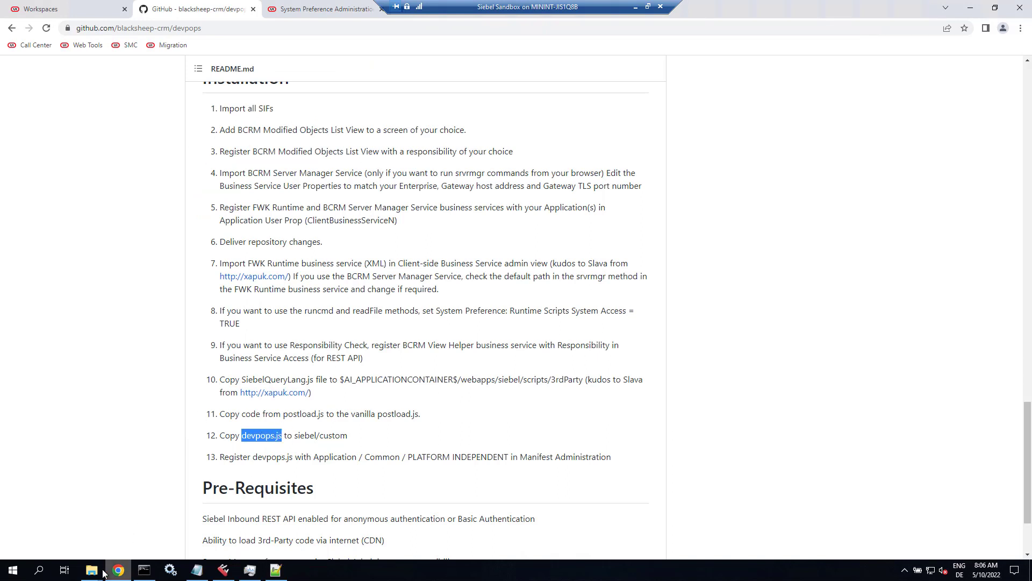
mouse_move(91, 570)
click(69, 534)
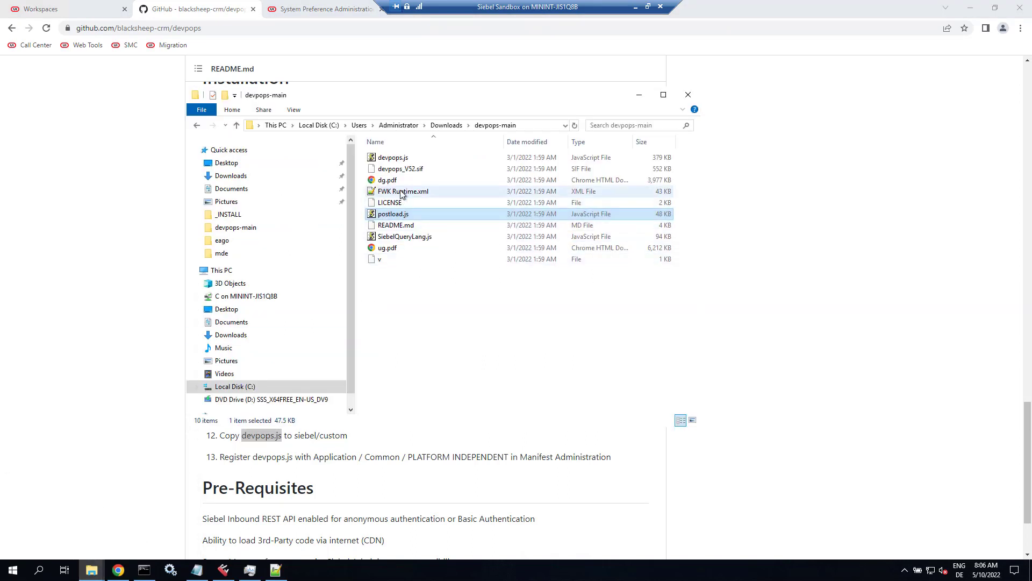
click(392, 158)
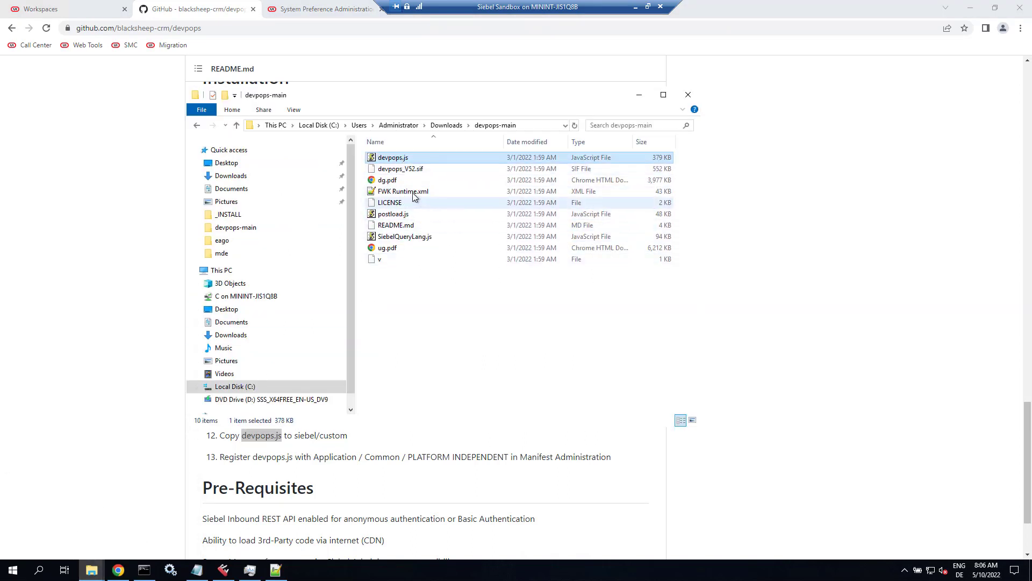
right_click(403, 157)
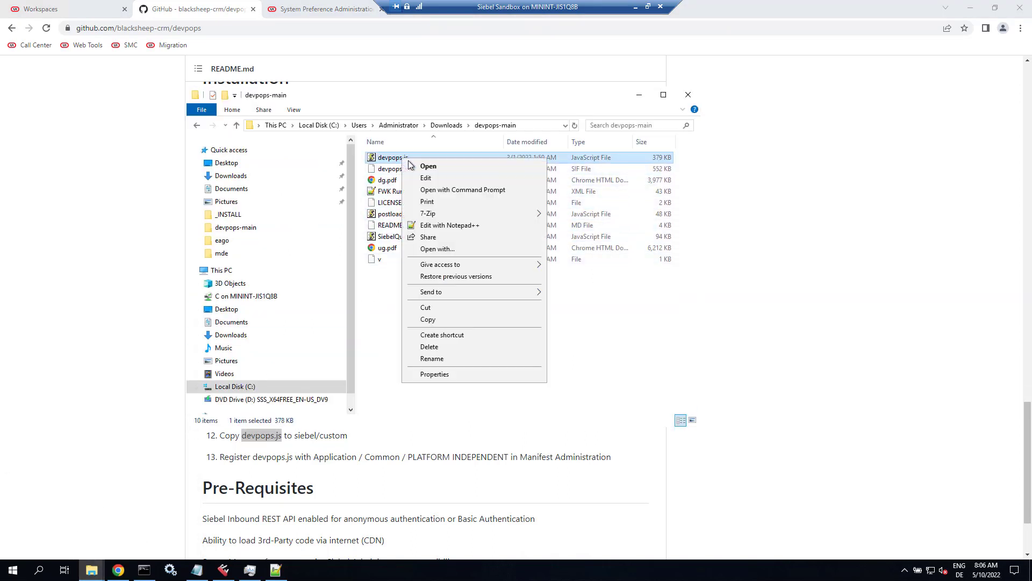
click(428, 319)
- Paste the copied devpops.js into the siebelwebroot\scripts\siebel\custom folder
mouse_move(91, 570)
click(150, 542)
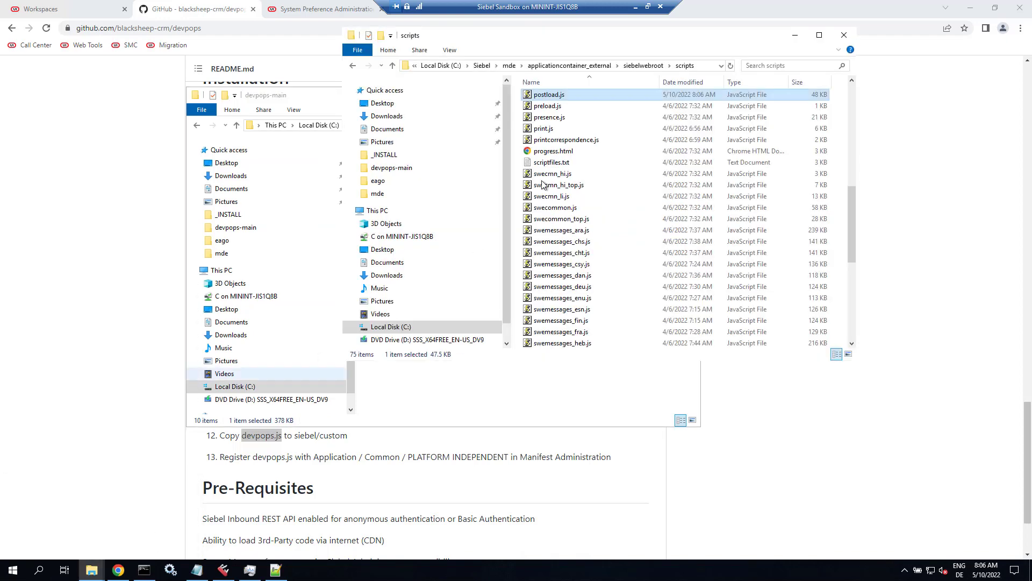
click(671, 68)
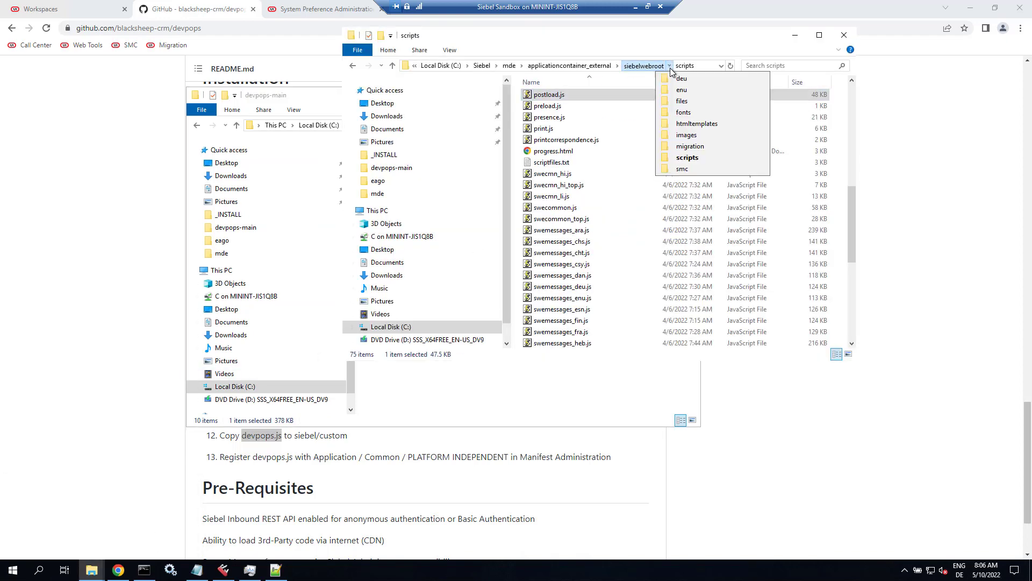
click(689, 69)
click(688, 69)
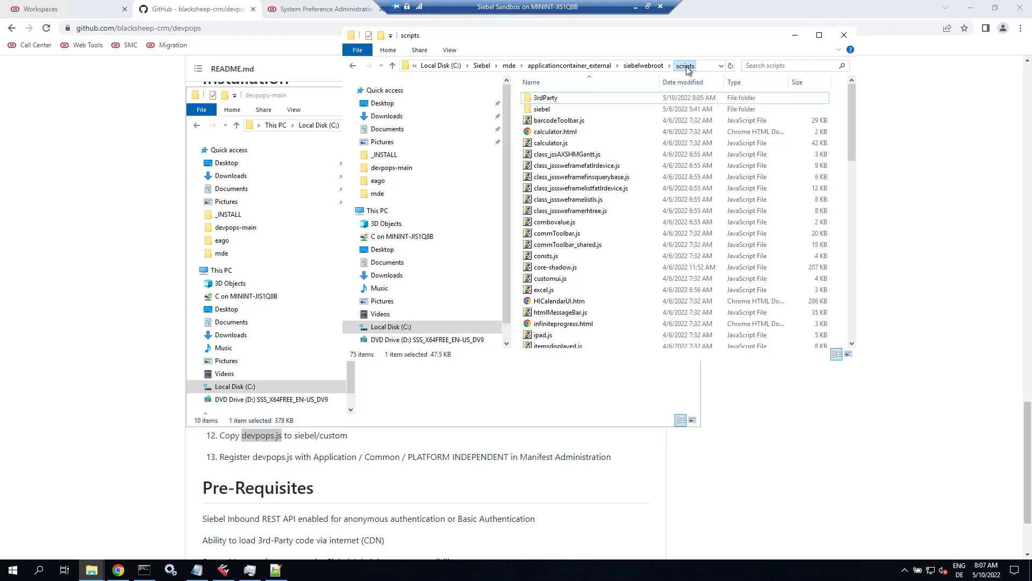
double_click(555, 108)
double_click(554, 100)
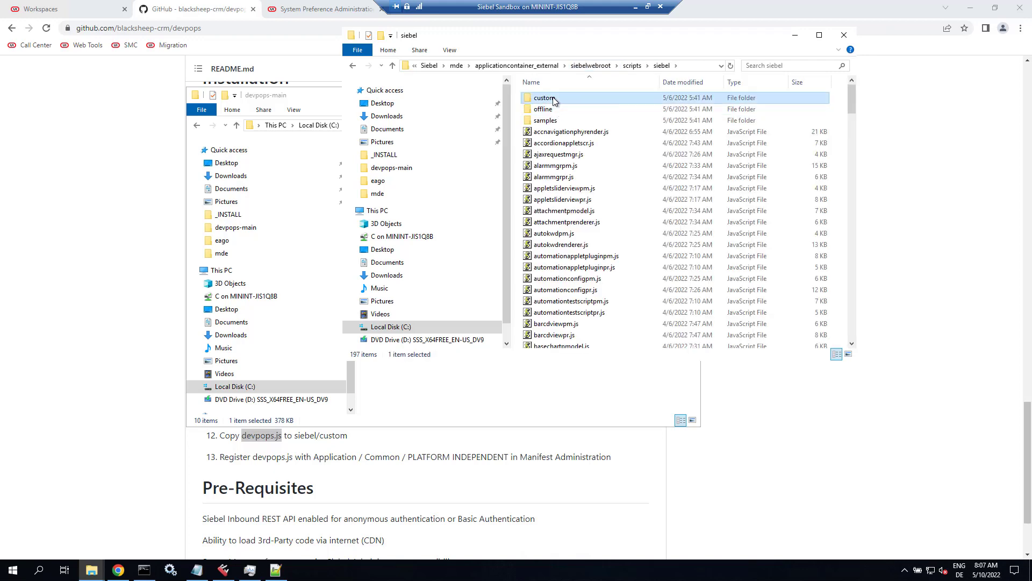
right_click(563, 157)
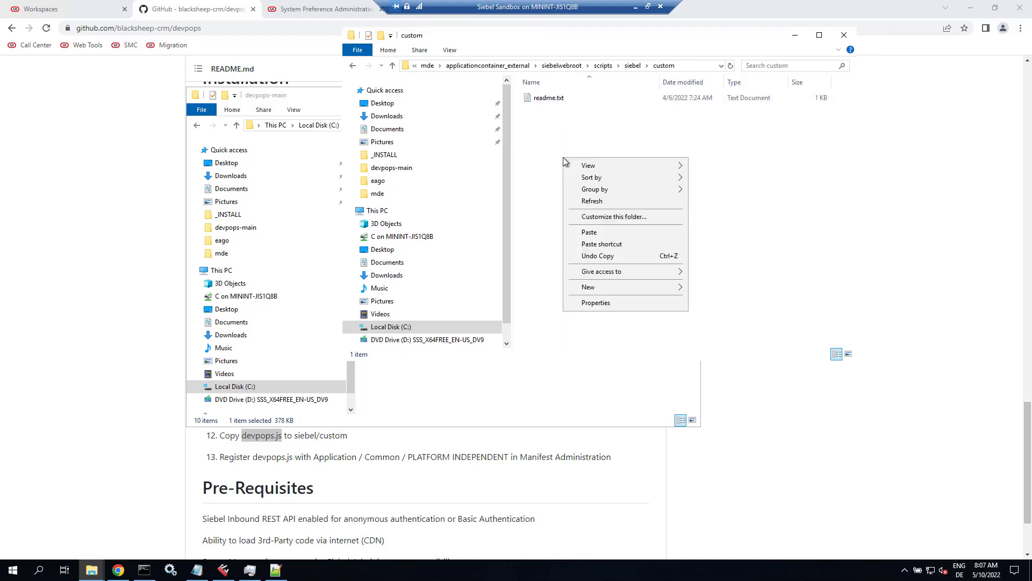
click(589, 232)
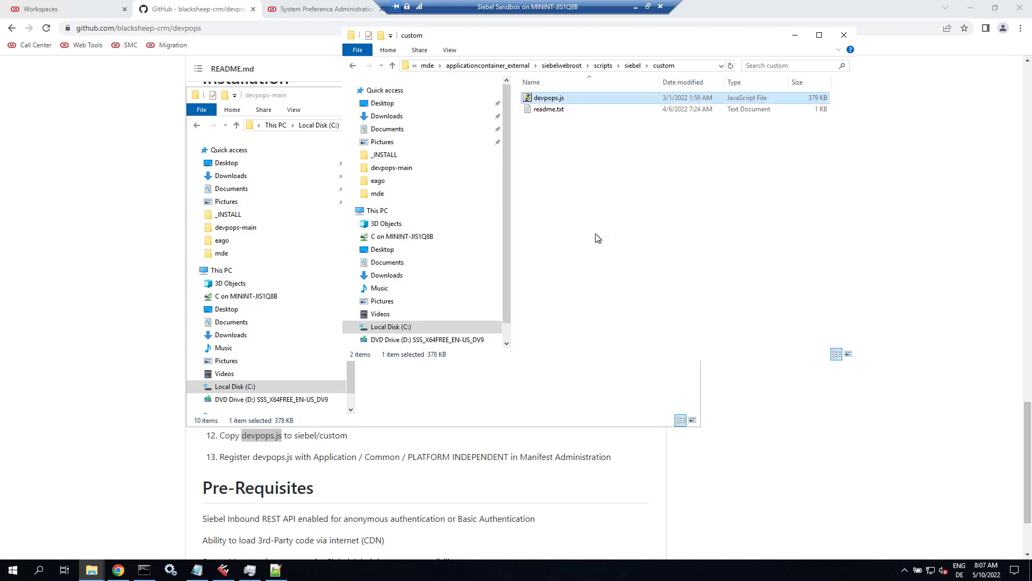
- Review README step 13 on GitHub and open the Manifest Files view in the Siebel application
click(251, 458)
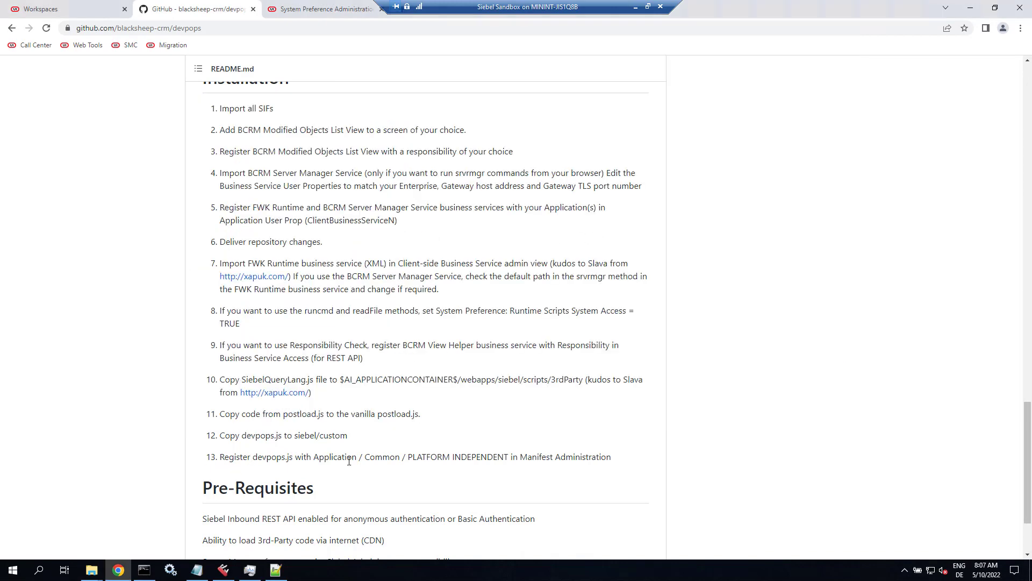
drag(410, 459, 522, 457)
click(301, 10)
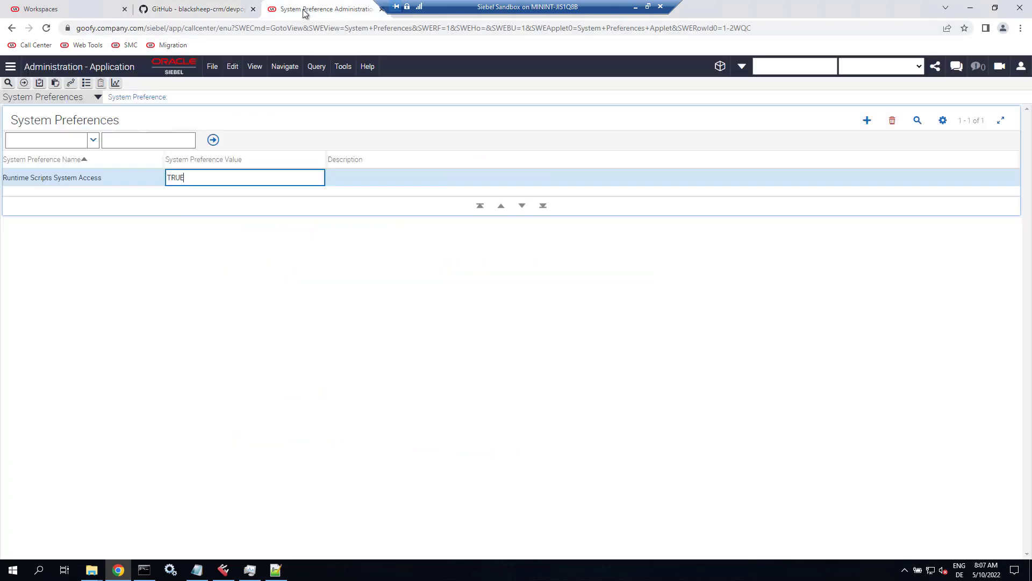
click(70, 83)
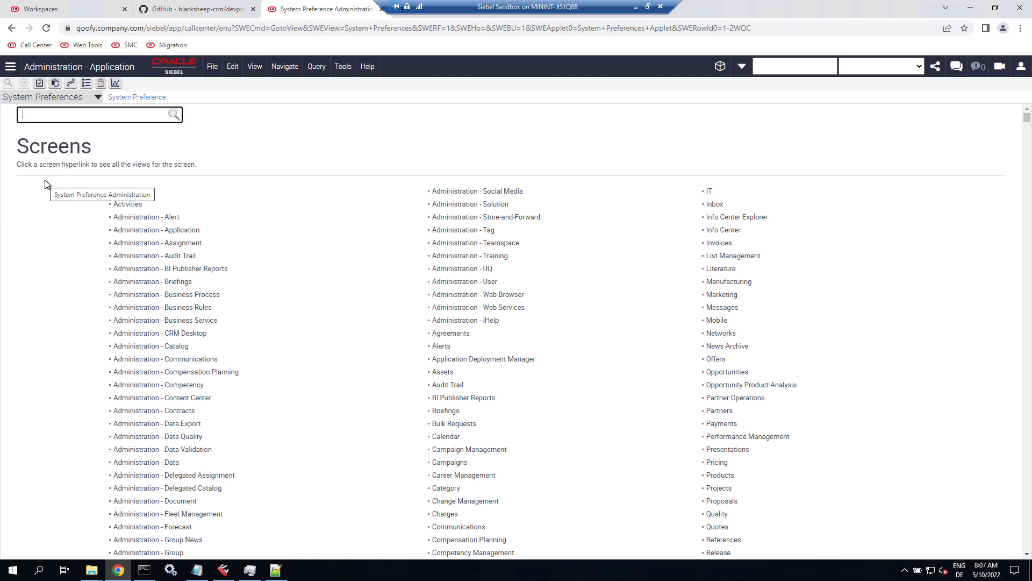
text(manif)
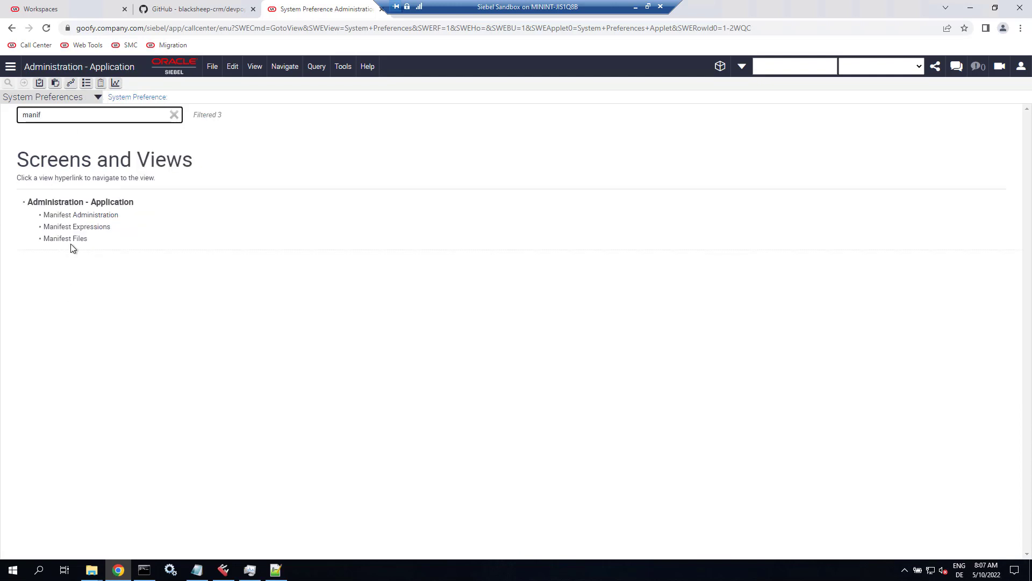
click(71, 240)
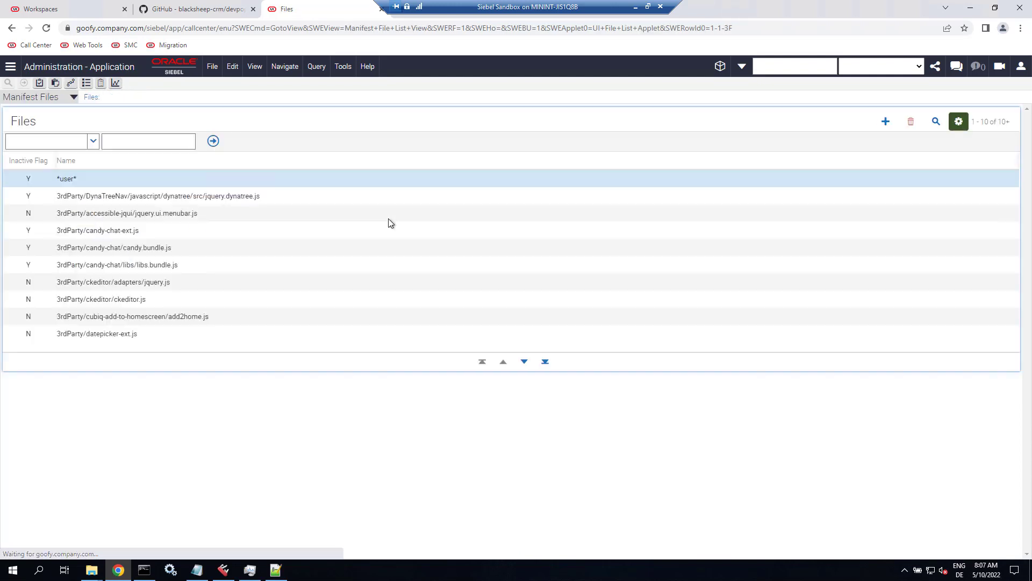
- Add a manifest file record named siebel/custom/devpops.js and save it
click(880, 123)
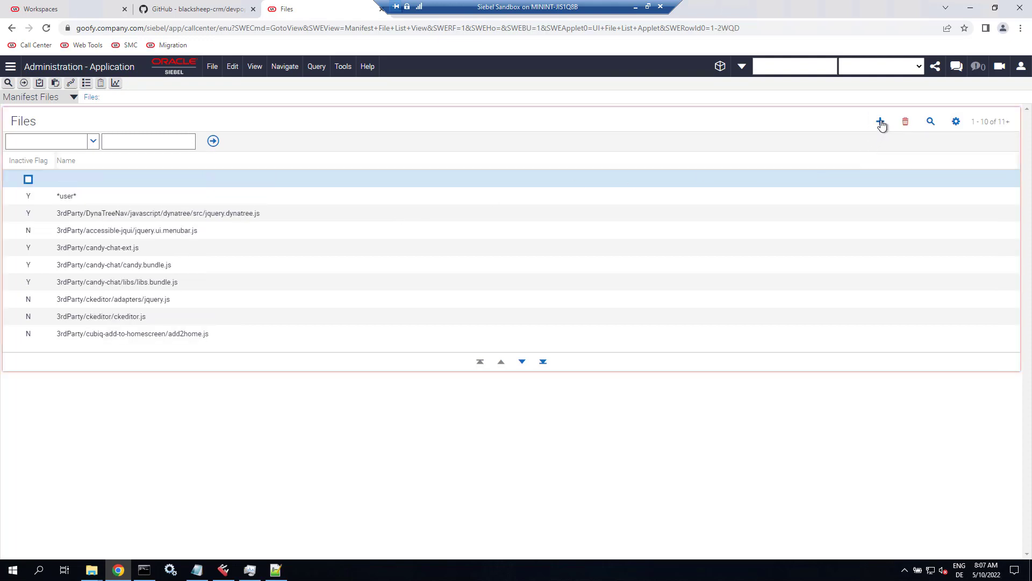
text(siebel/cu)
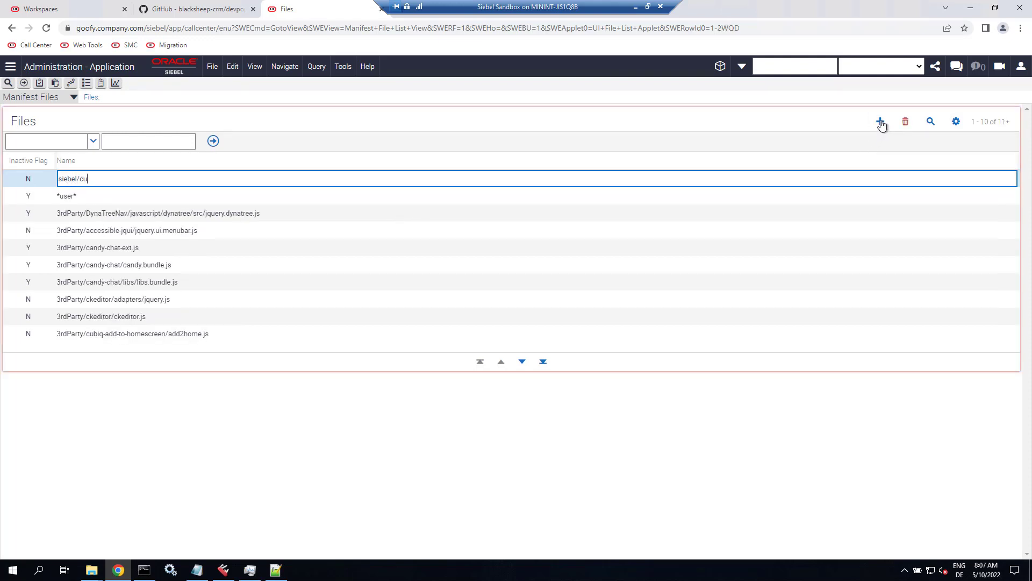
text(stom/devpops.js)
key(Down)
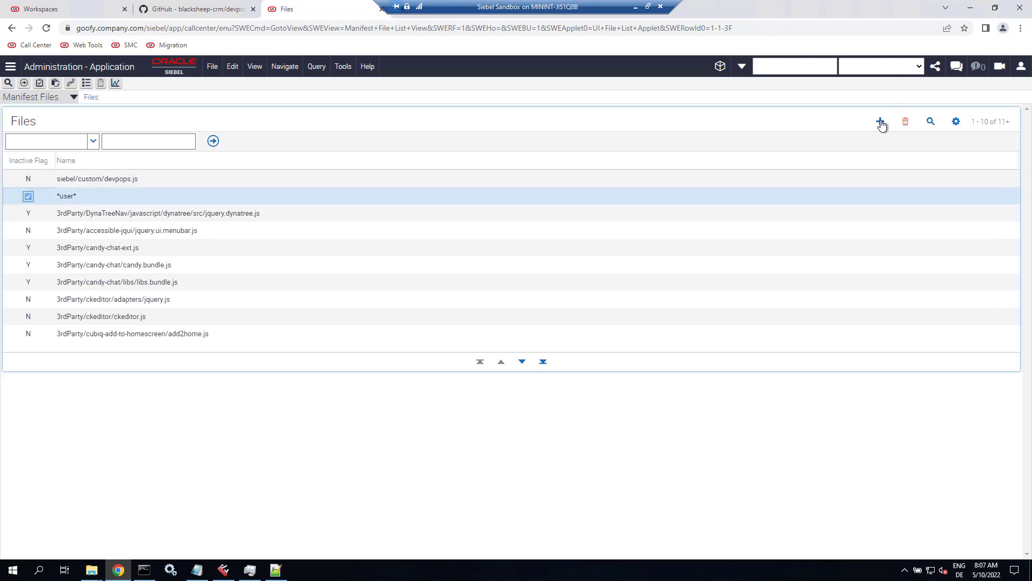
- Query the UI objects in Manifest Administration for the name PLA and select the Application / Common / PLATFORM INDEPENDENT record
click(39, 98)
click(54, 237)
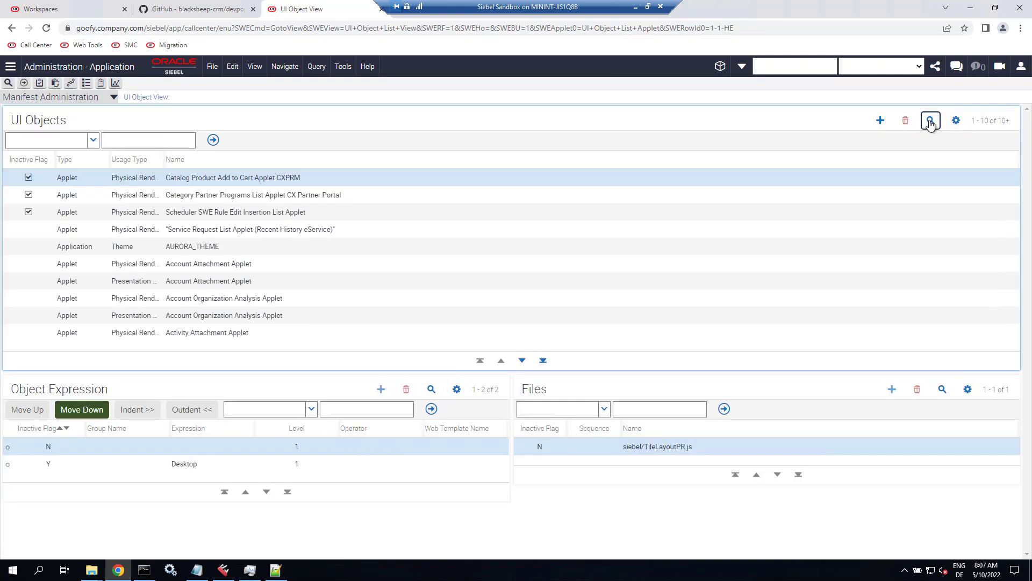
click(930, 122)
key(Tab)
key(Tab)
key(Tab)
text(PLA)
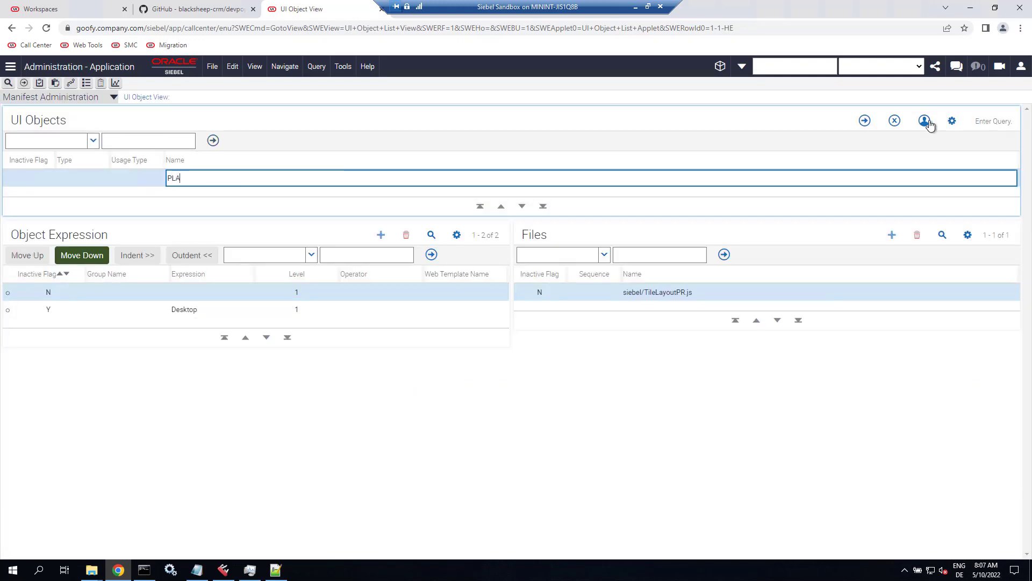
key(Return)
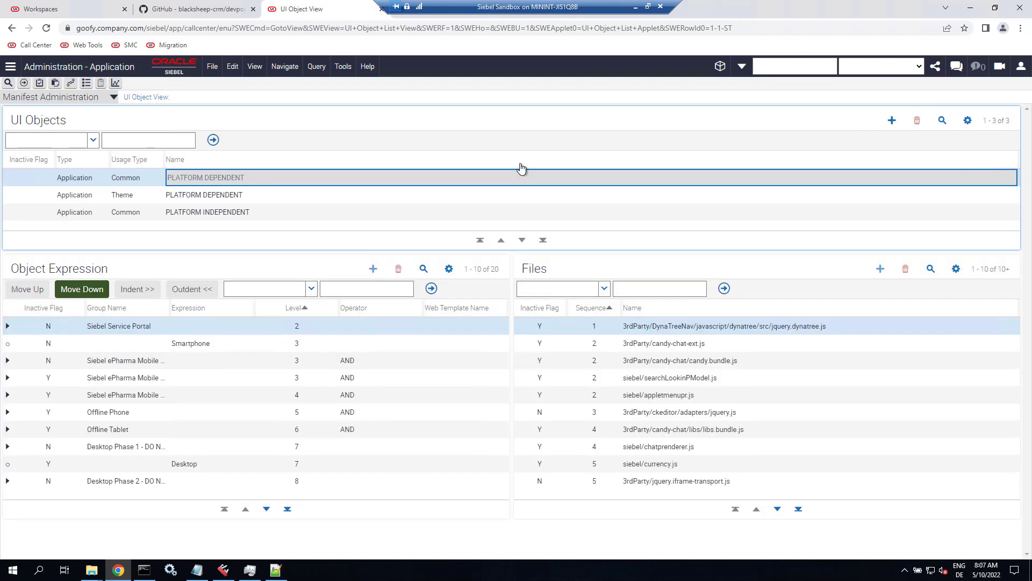
click(198, 213)
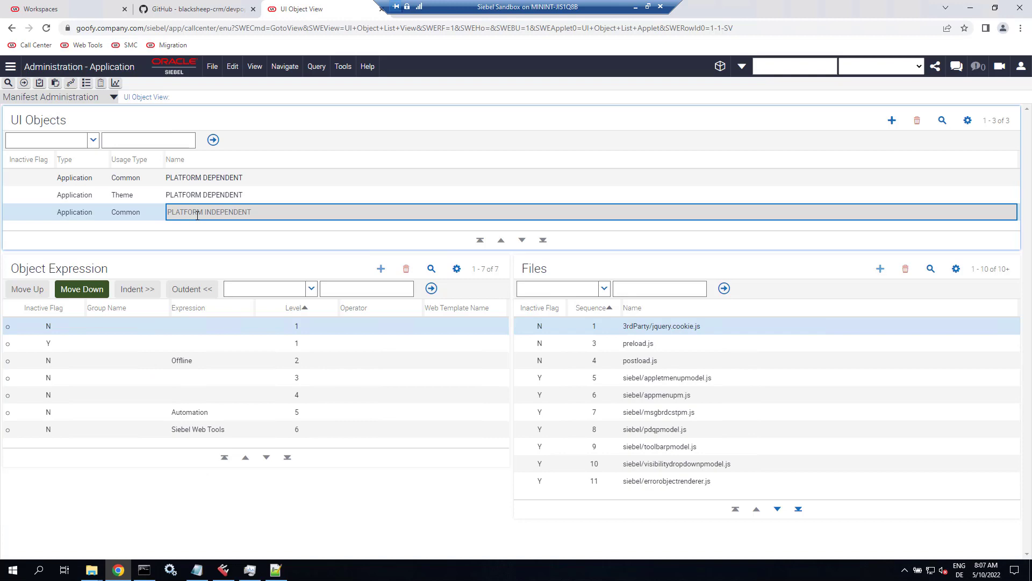
- Recheck README step 13 and duplicate the Application / Common / PLATFORM INDEPENDENT record
click(206, 9)
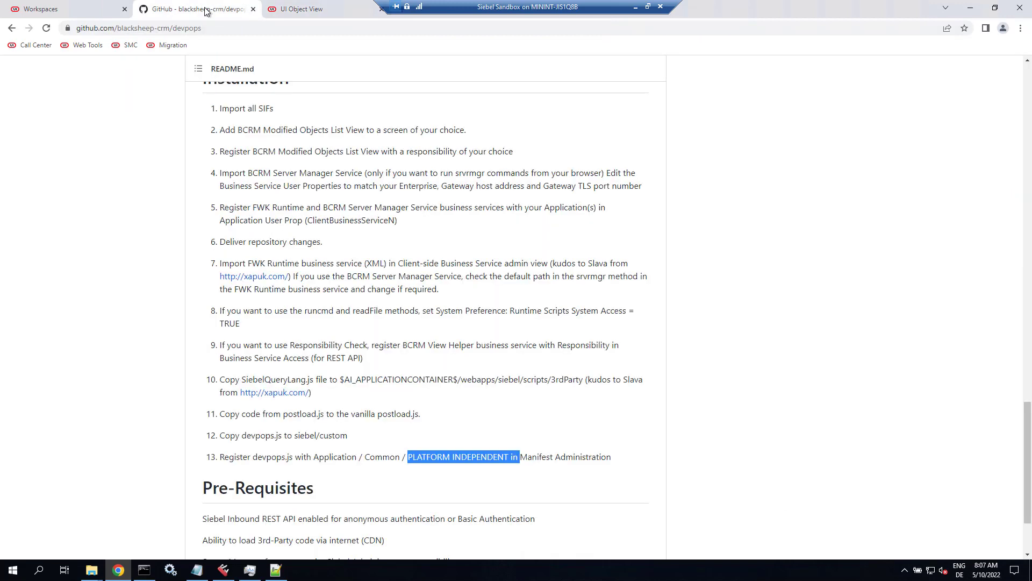
click(334, 7)
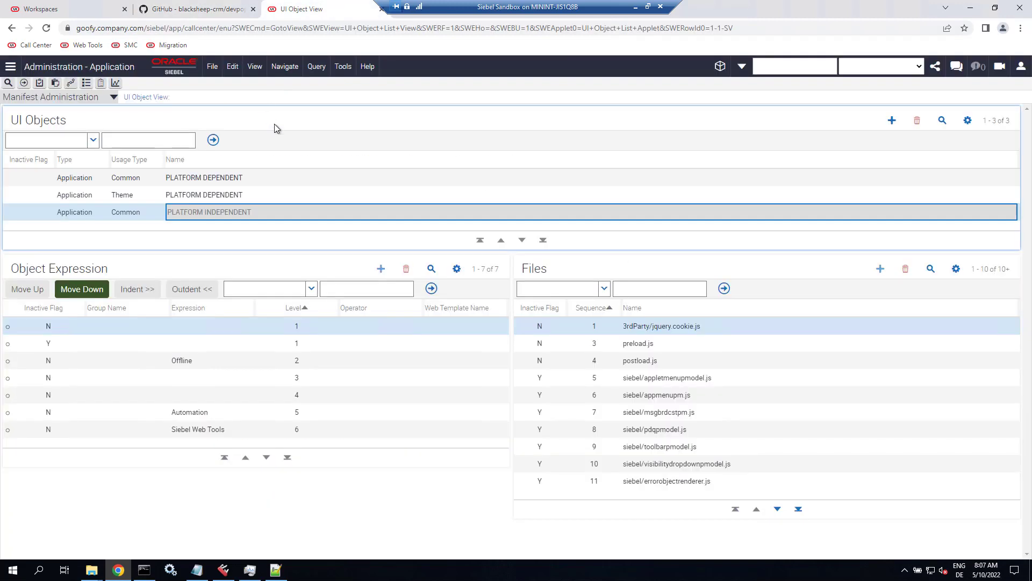
key(ctrl+b)
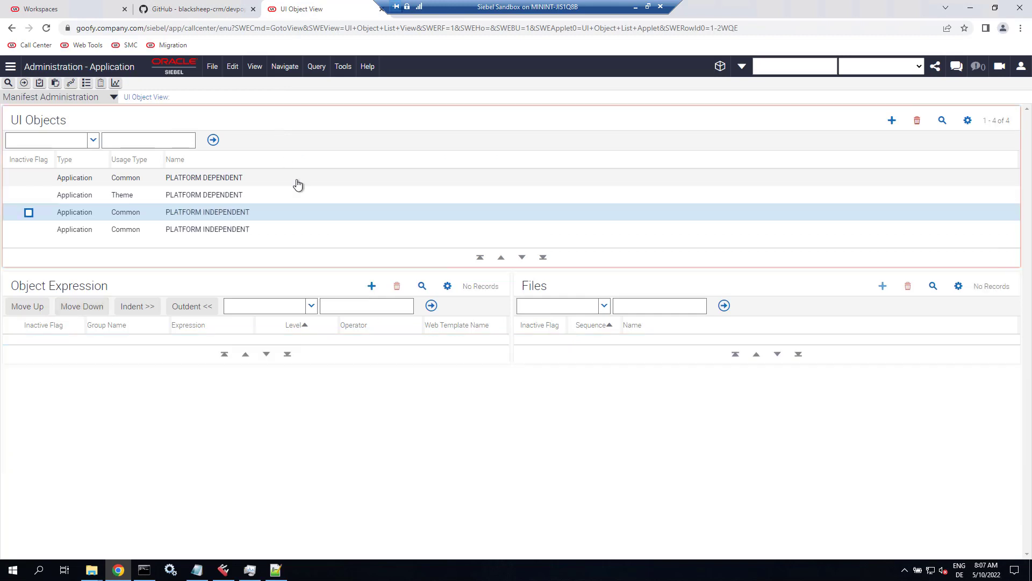
- Add an object expression with level 1 to the duplicated PLATFORM INDEPENDENT record
click(371, 285)
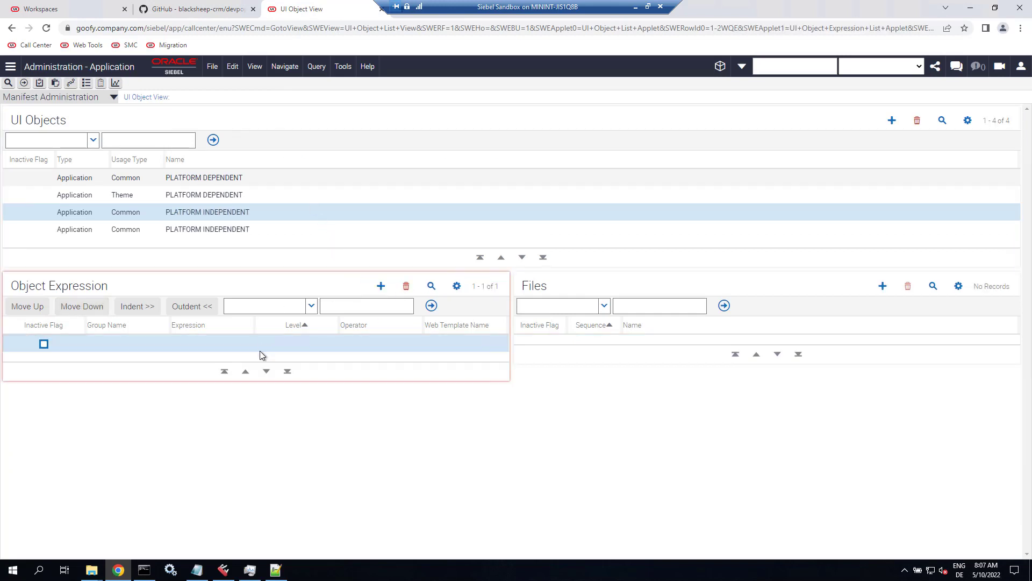
click(279, 344)
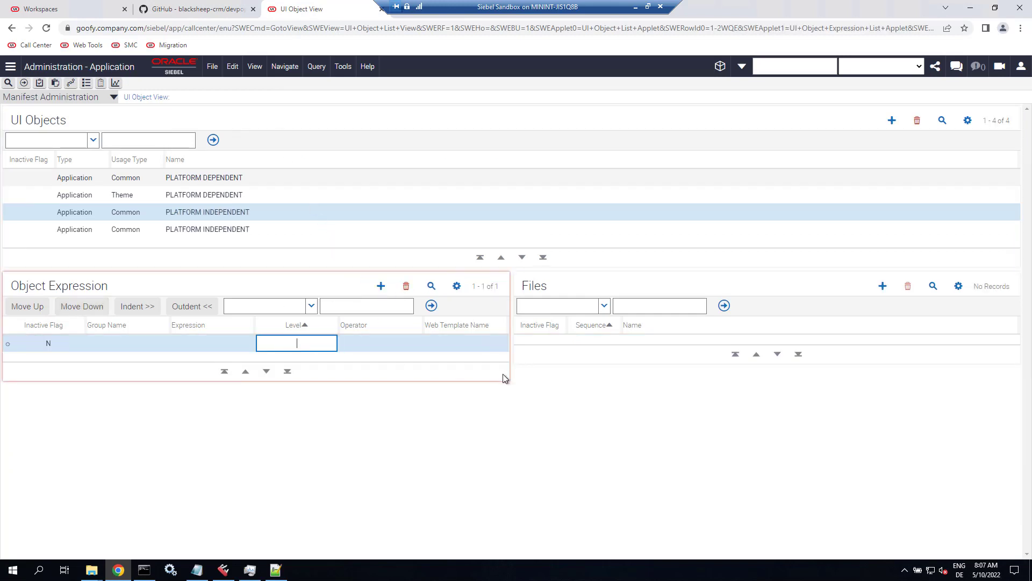
text(1)
- Find siebel/custom/devpops.js with the query *devp* and associate it with the new object expression
click(882, 287)
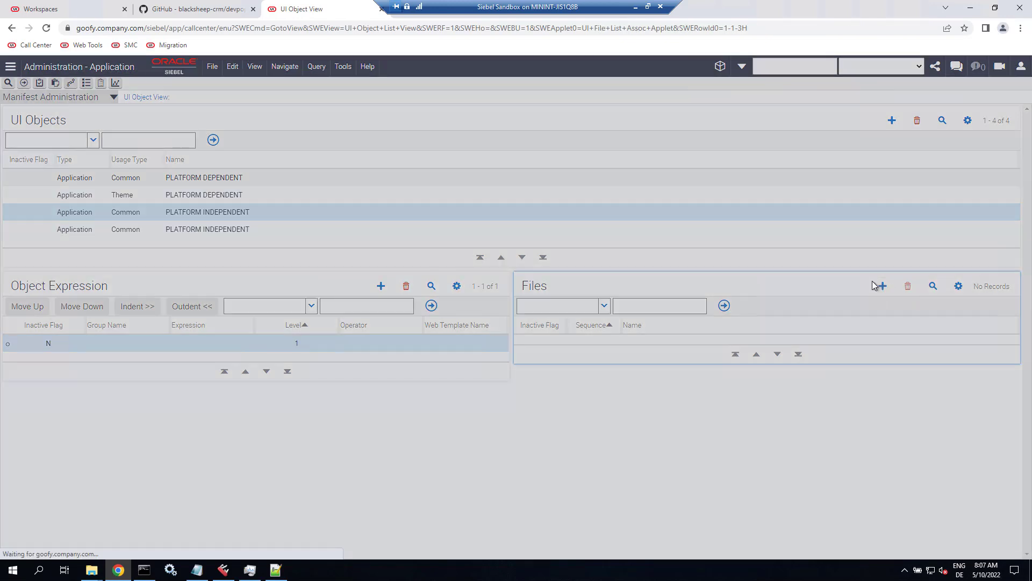
click(367, 200)
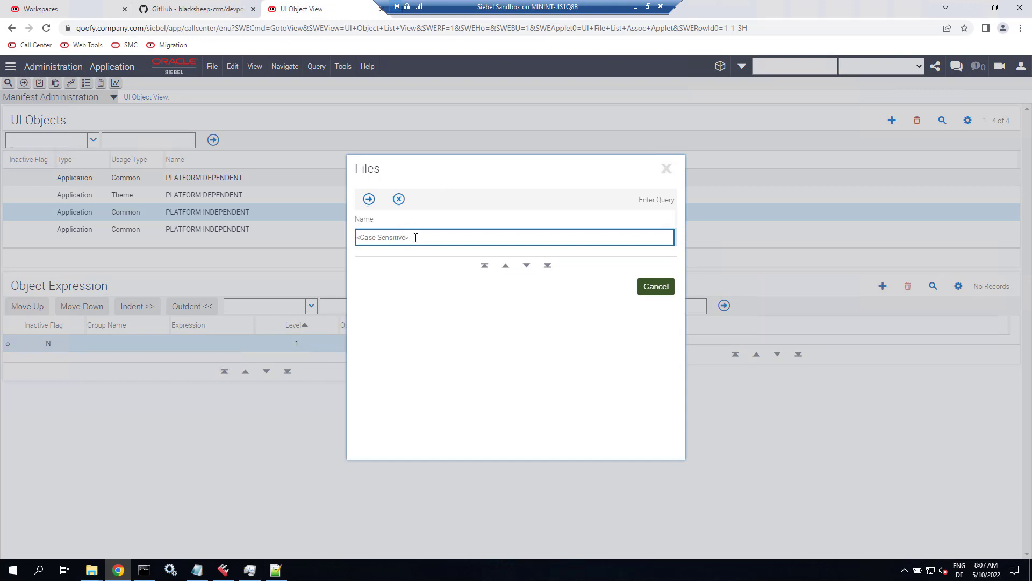
text(*devp*)
key(Return)
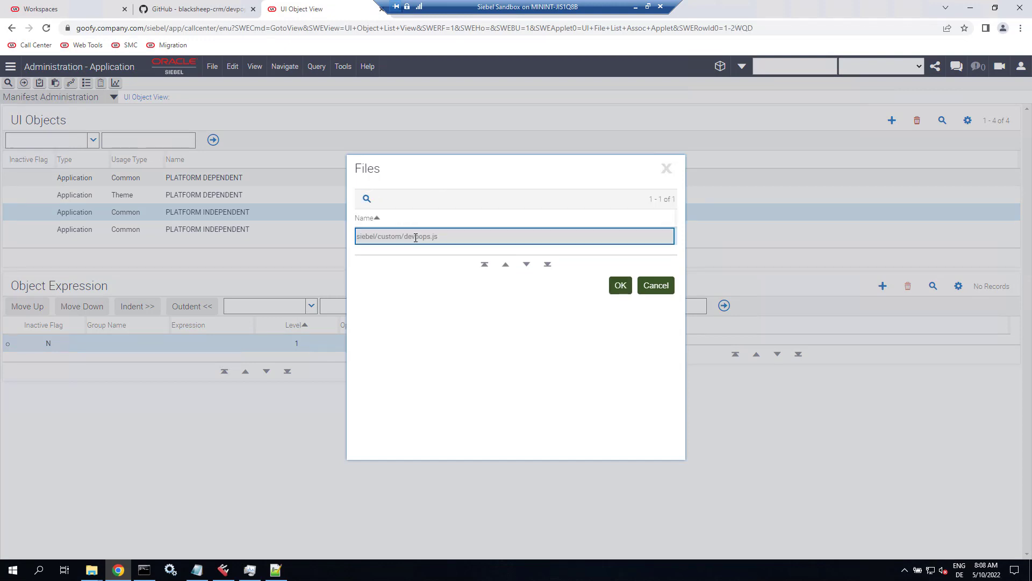
click(620, 286)
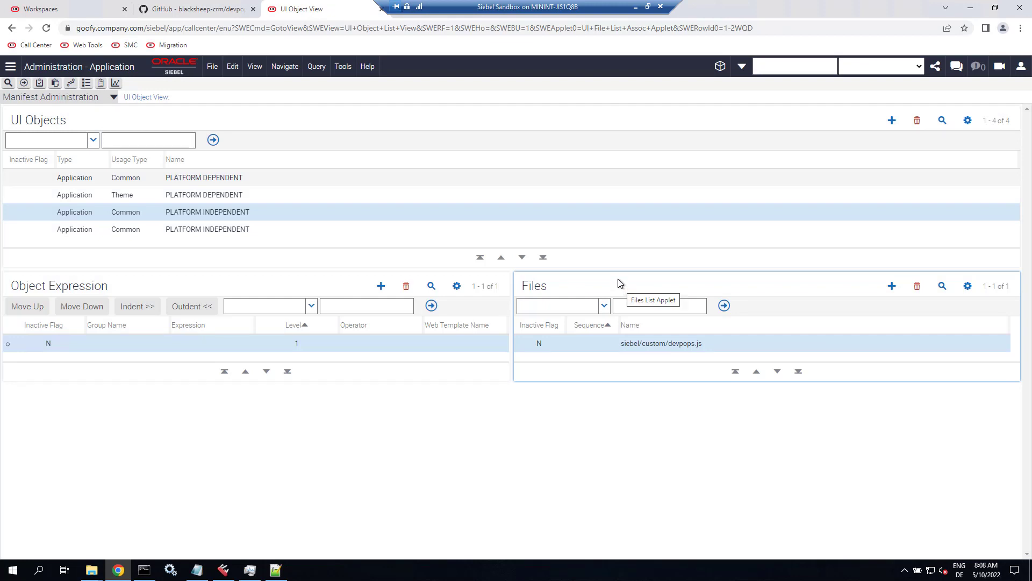
- Create a manifest expression named Enable devpops with the expression TRUE and save it
click(68, 99)
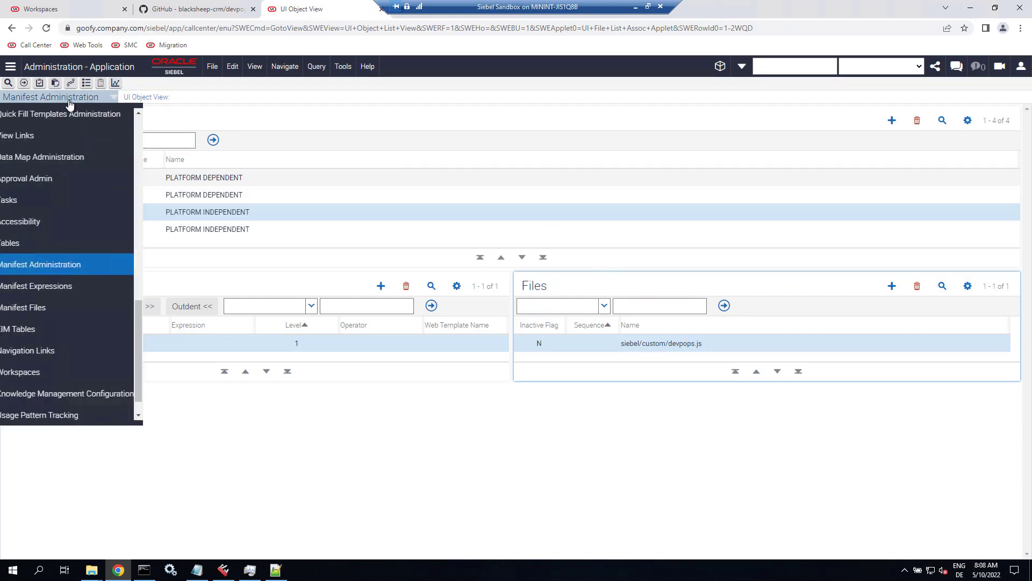
click(56, 287)
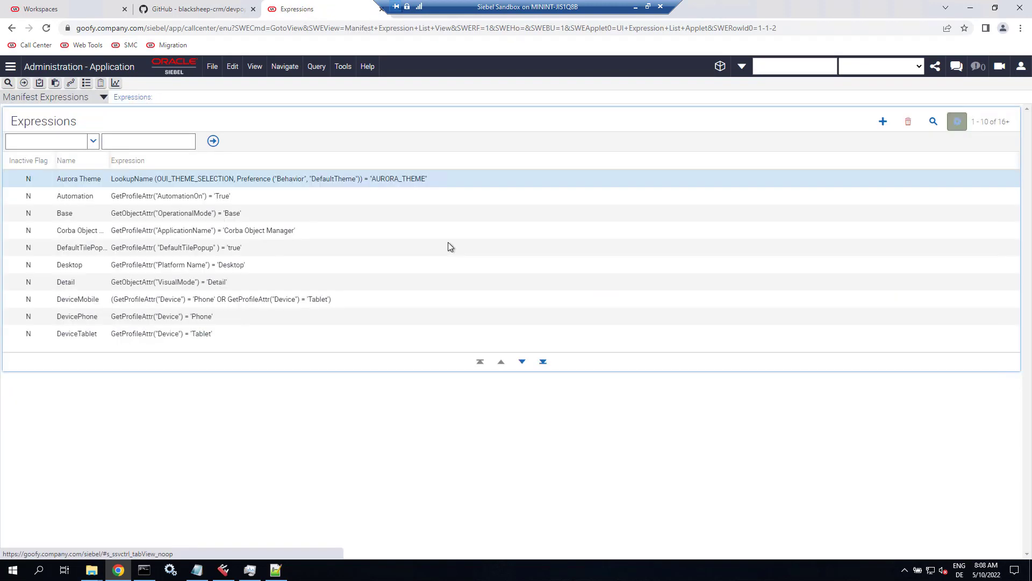
click(879, 124)
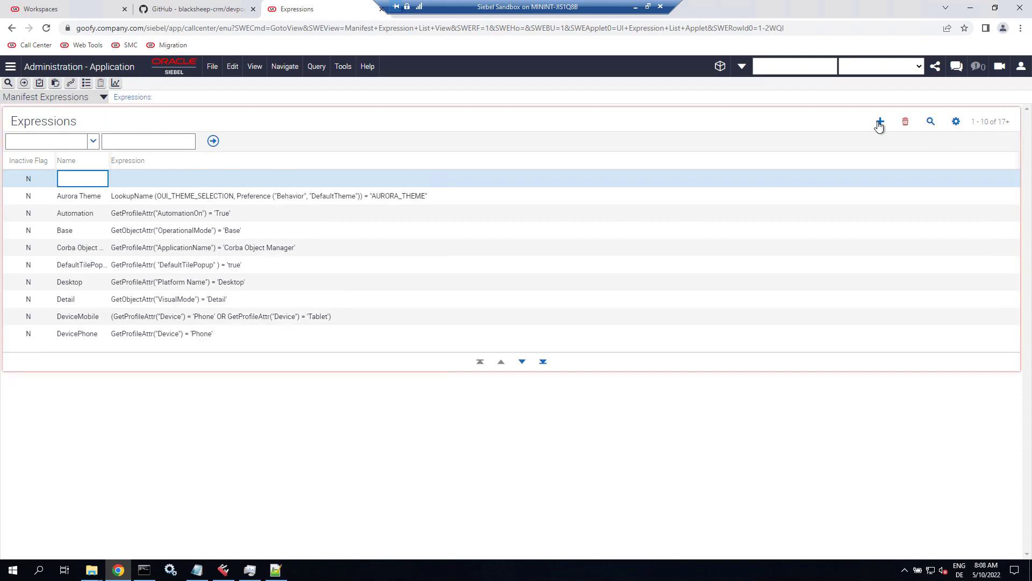
text(Enable devpops)
key(Tab)
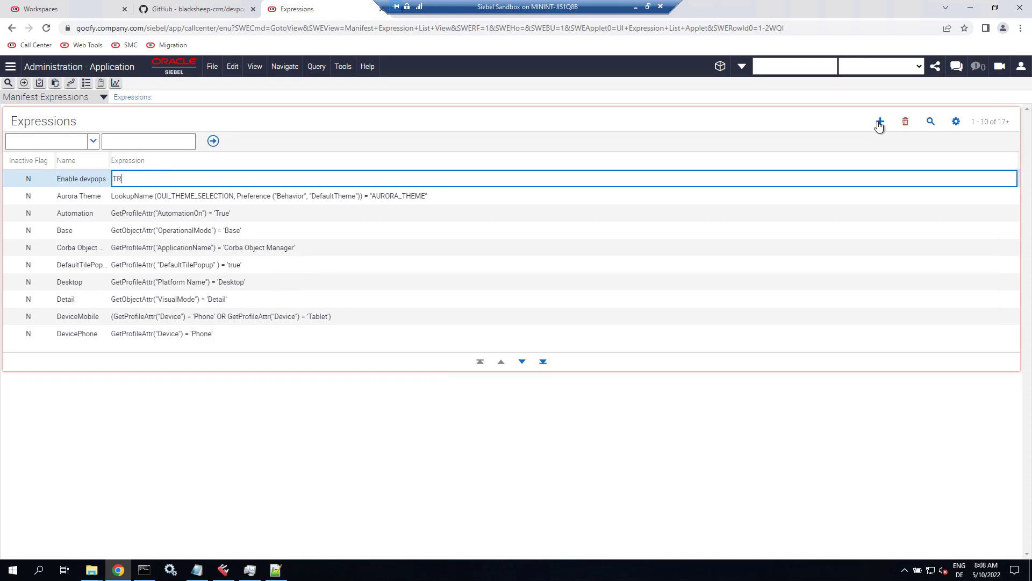
click(880, 123)
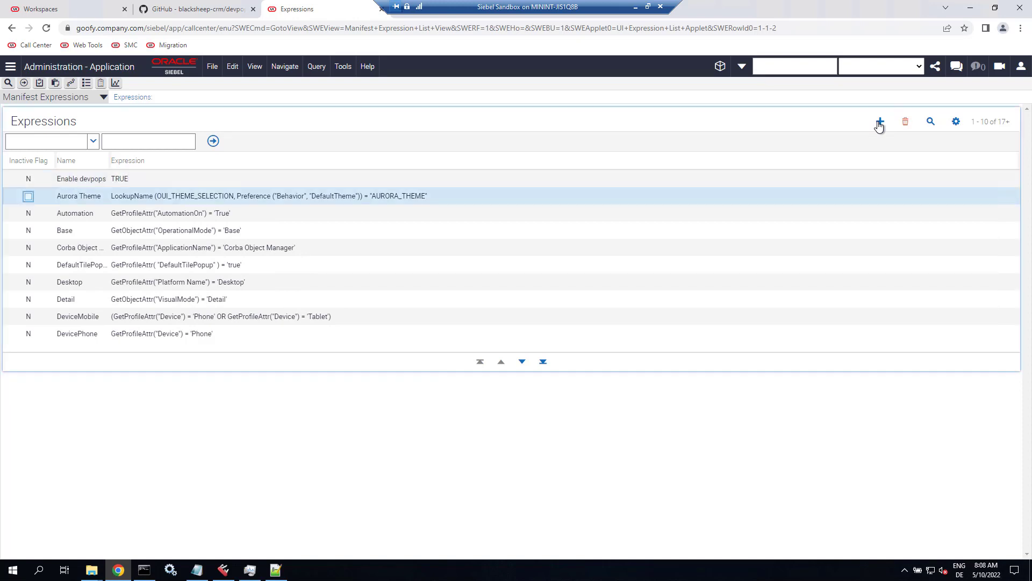
- Assign the Enable devpops expression to the object expression of the PLATFORM INDEPENDENT record in Manifest Administration
click(96, 97)
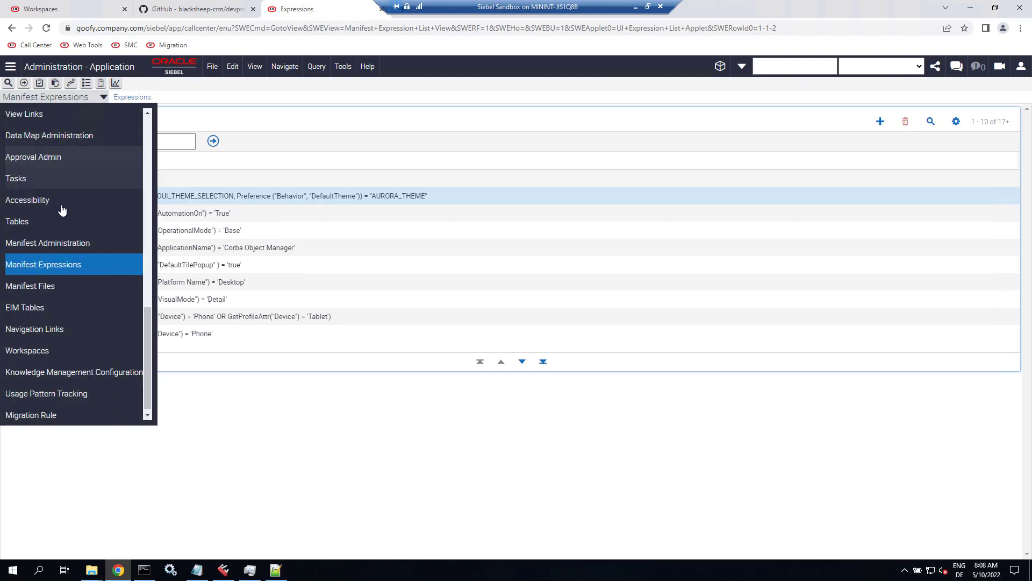
click(63, 243)
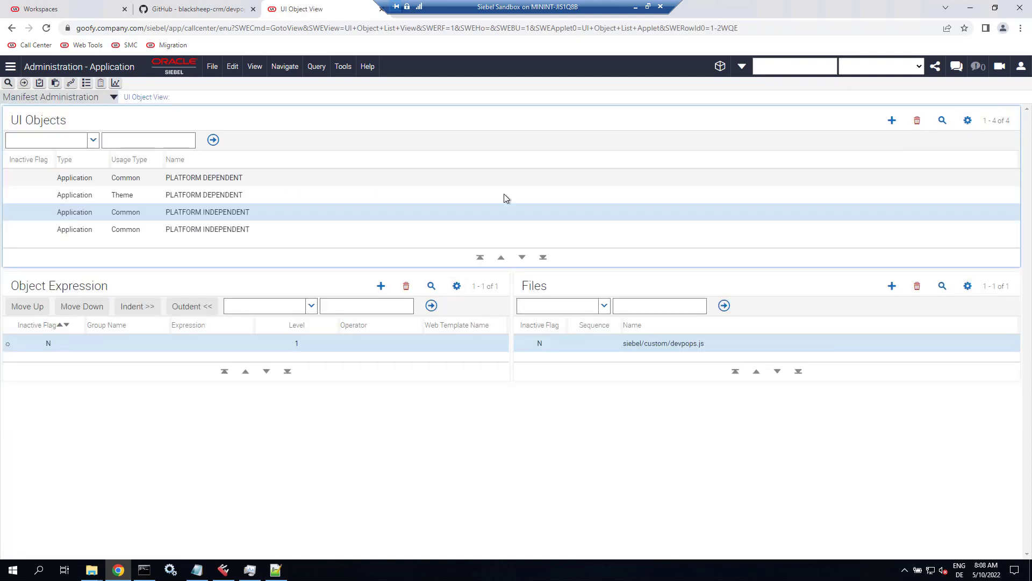
click(226, 343)
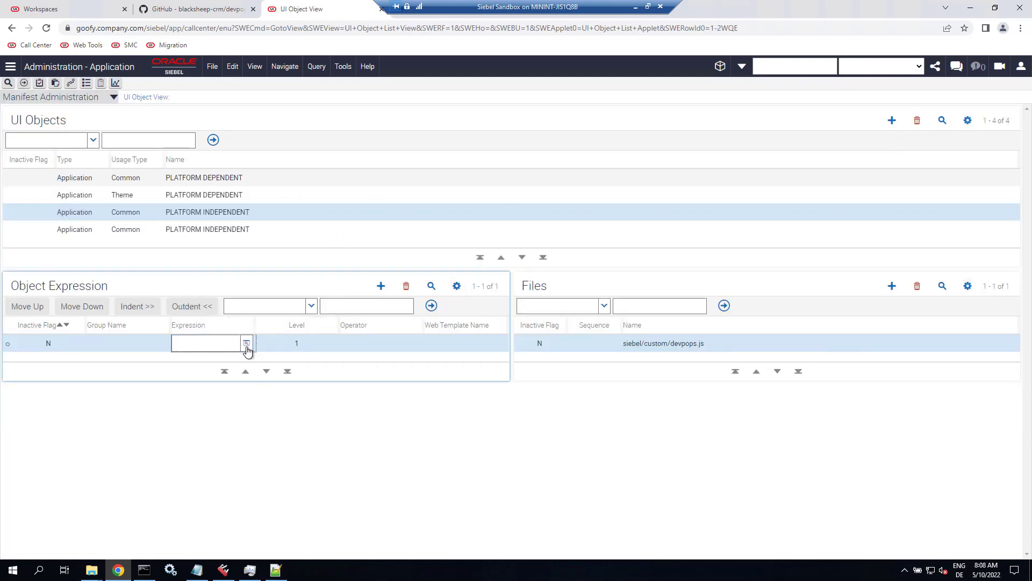
click(247, 343)
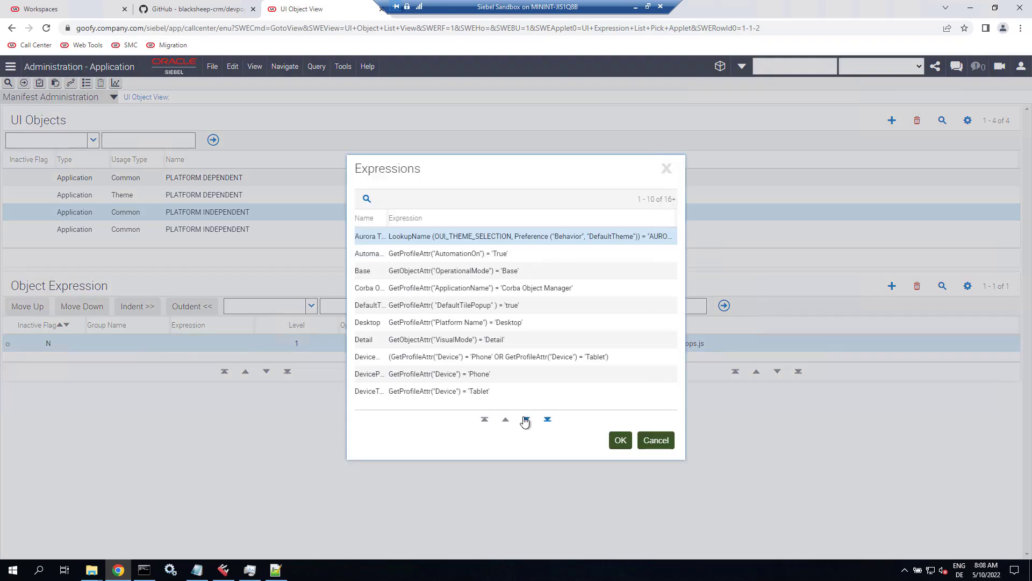
click(526, 420)
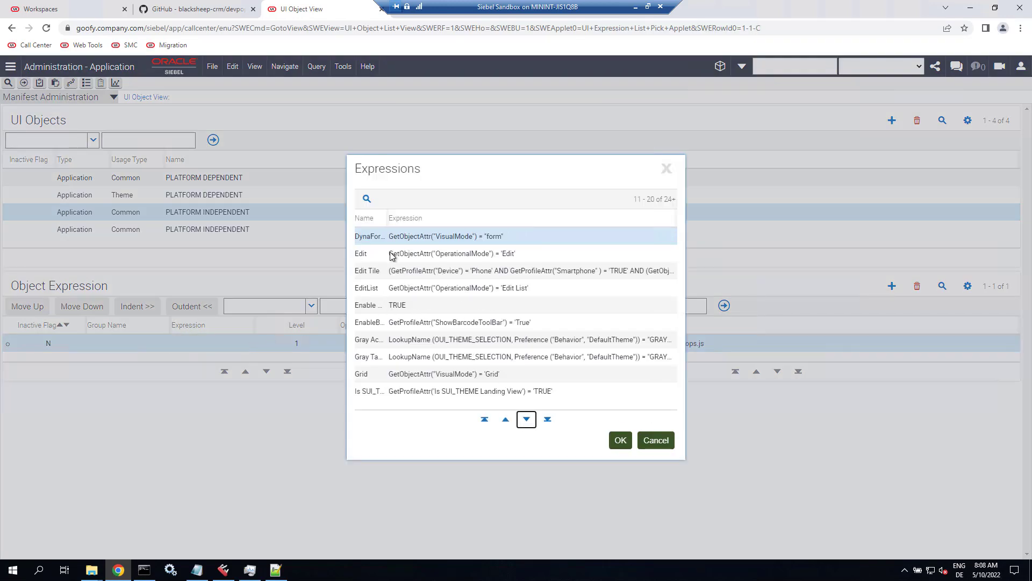
drag(387, 217, 484, 217)
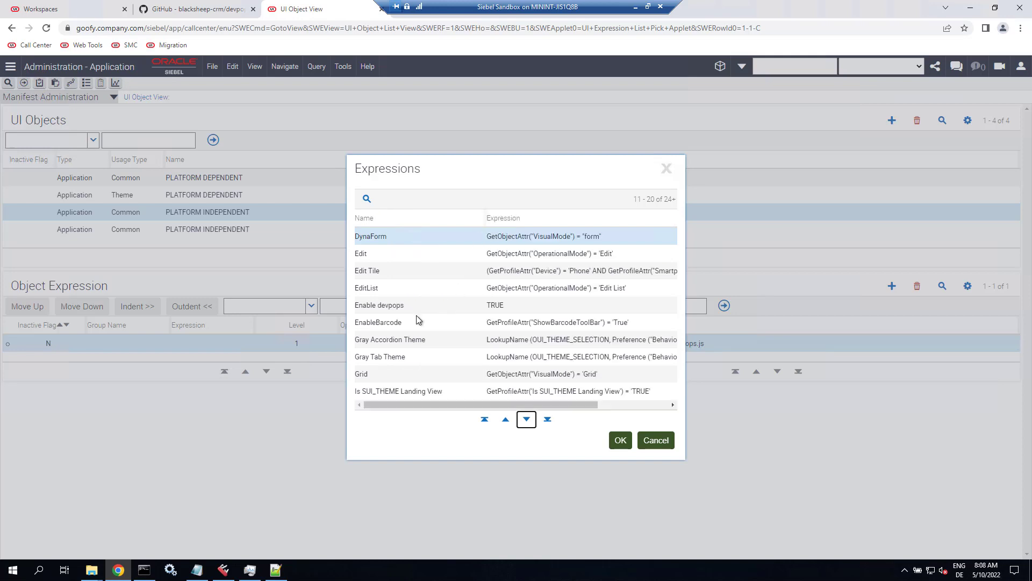
click(404, 313)
click(623, 444)
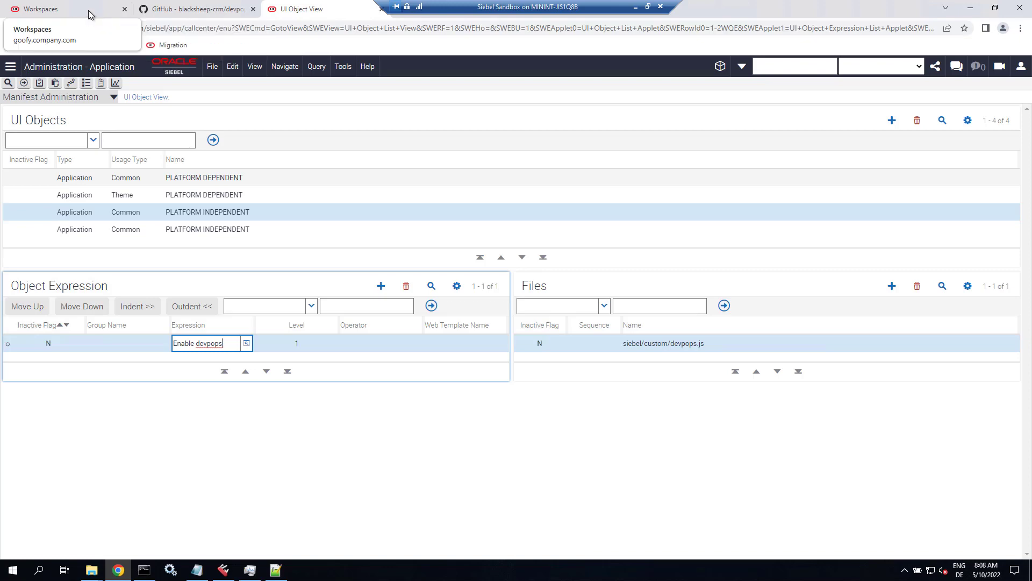
- Check README step 9 about registering the BCRM View Helper business service, and return to the Web Tools workspaces
click(184, 10)
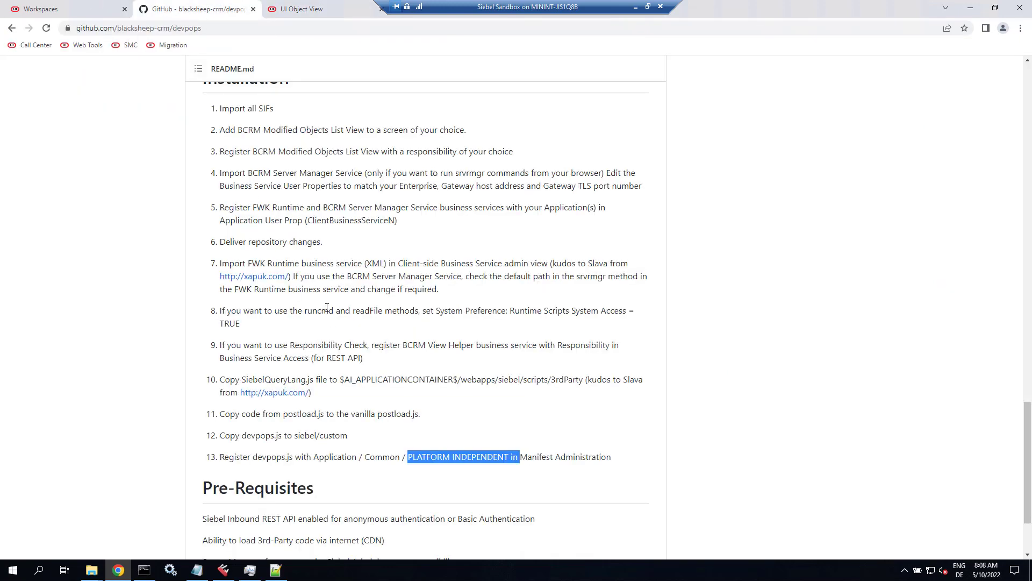
click(374, 340)
drag(405, 348, 475, 346)
click(89, 10)
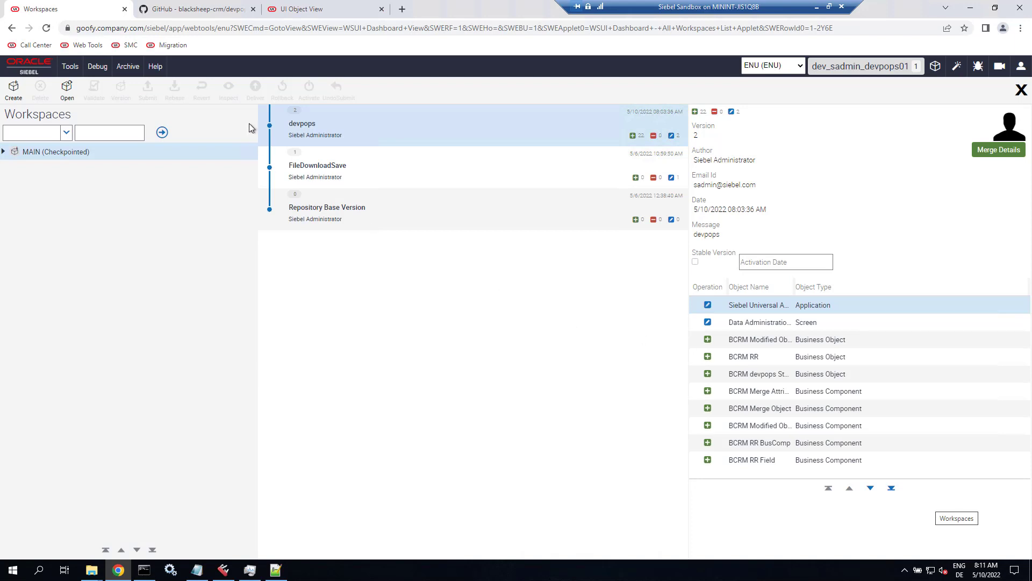
- Log out of Siebel Call Center and log back in to load the new manifest configuration
click(296, 8)
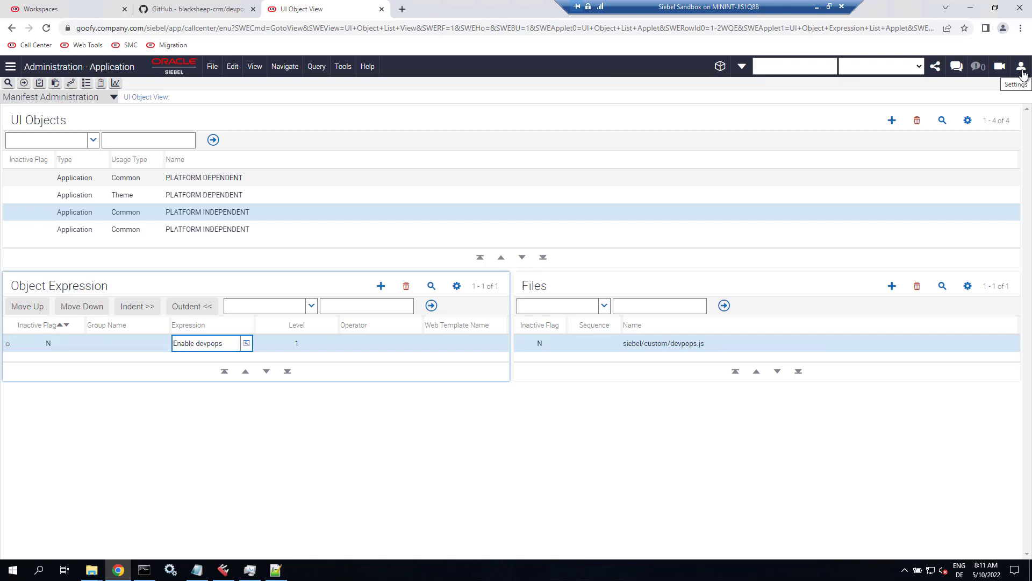
click(1020, 68)
click(998, 155)
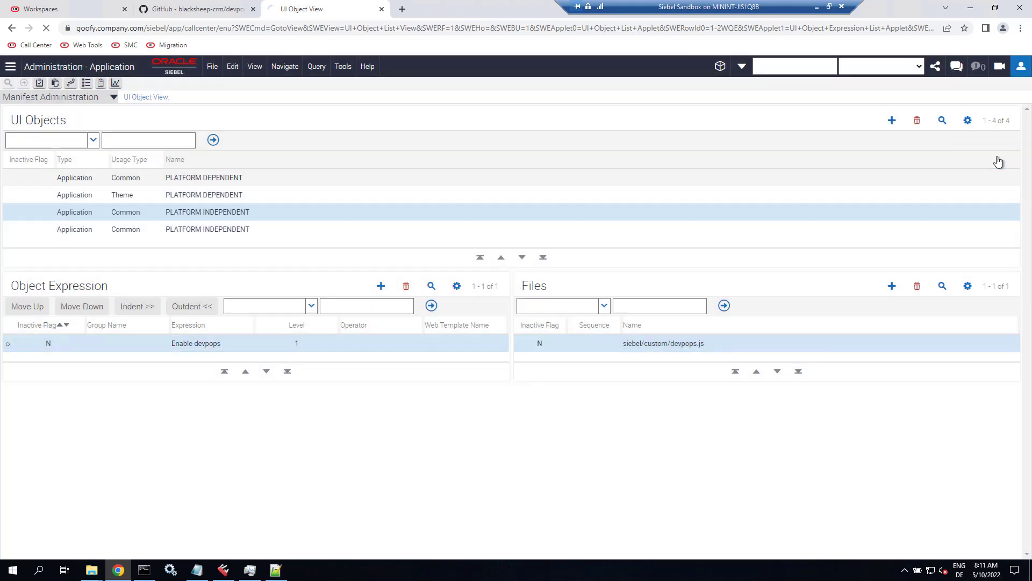
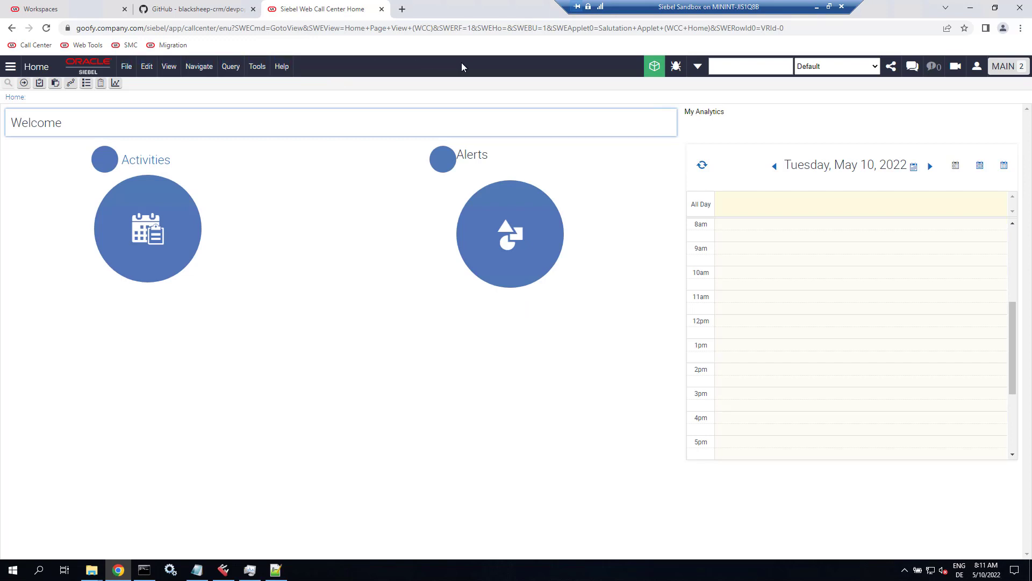
- Inspect the devpops debug and workspace menus, accepting FastInspect with Ring of Fire (Default) and Do not show this again
click(675, 67)
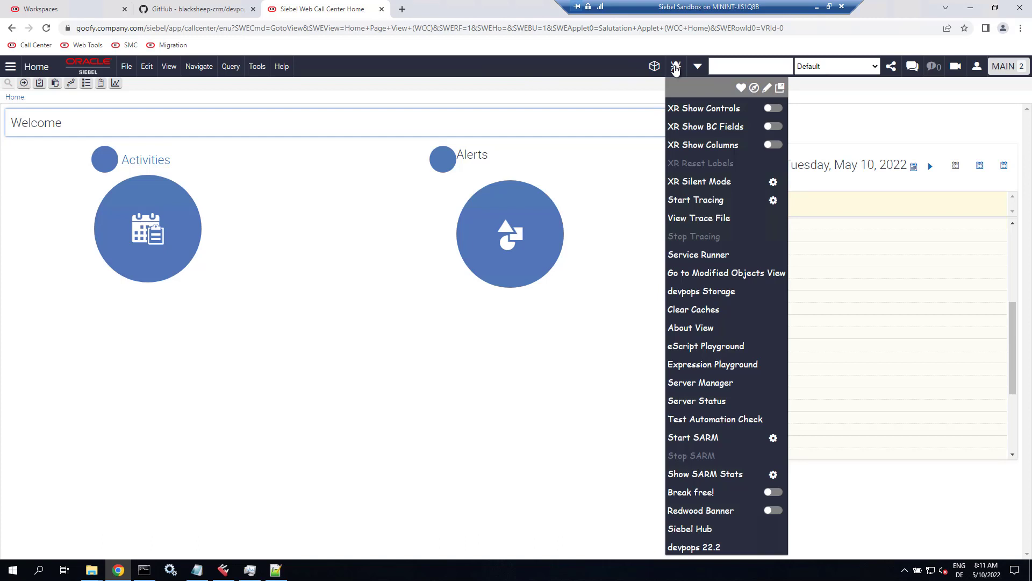
click(676, 69)
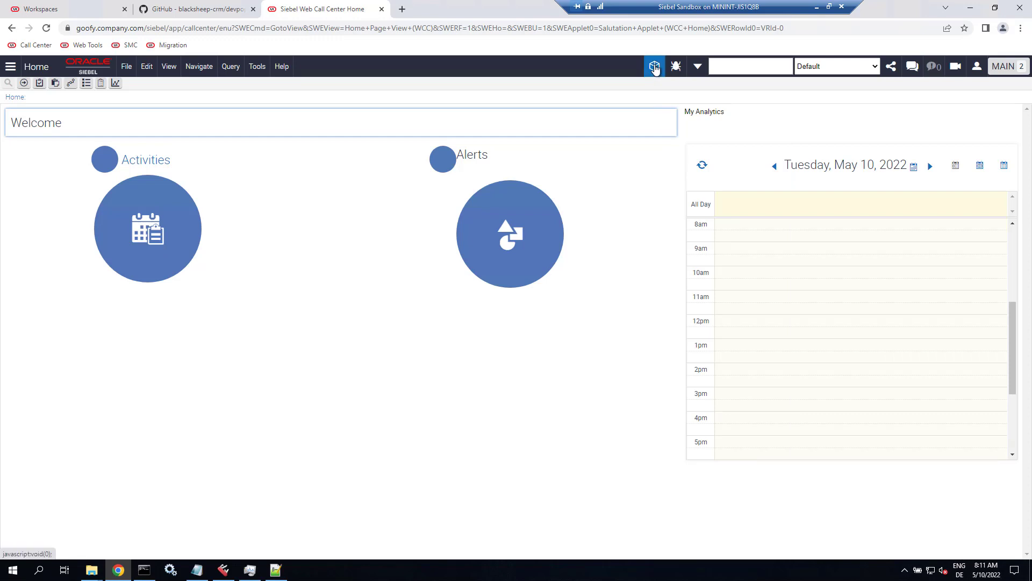
click(655, 66)
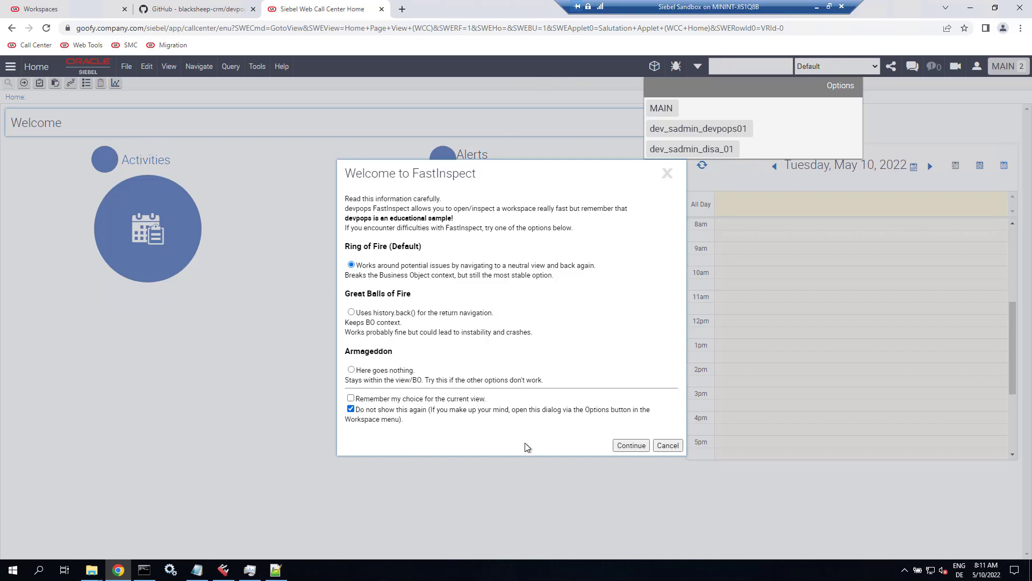
click(639, 446)
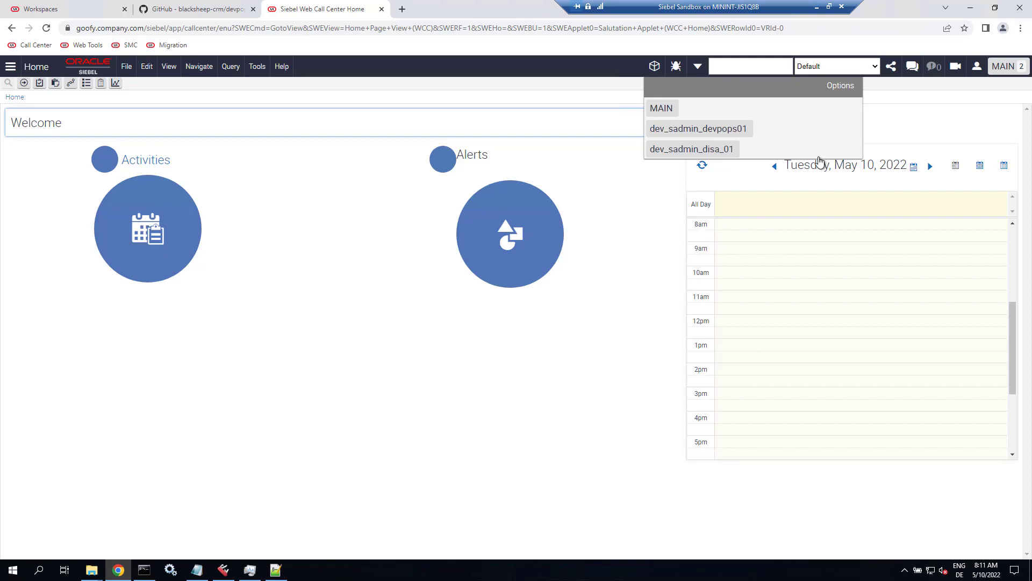
click(653, 69)
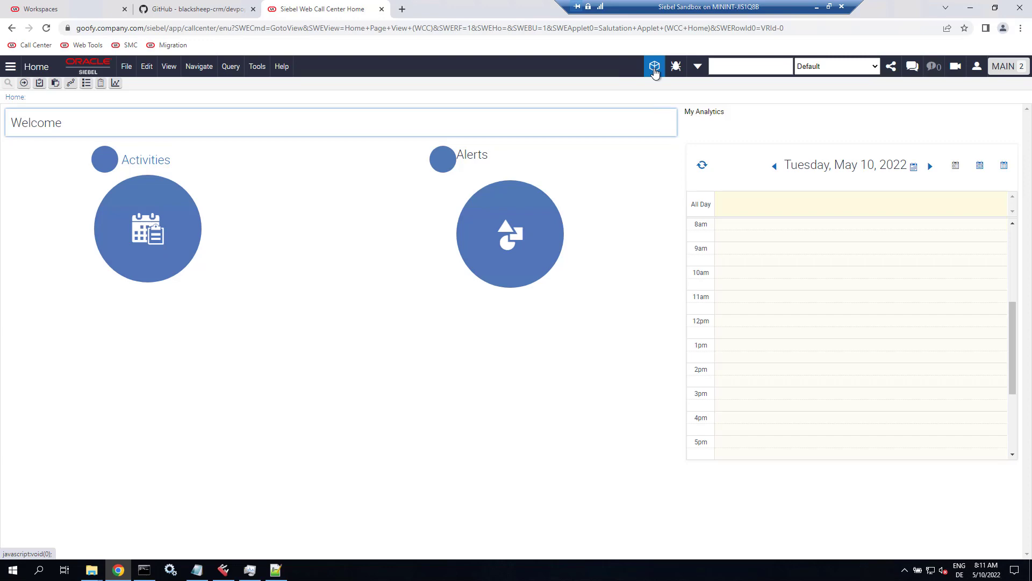
- Recheck README step 9 and copy the name BCRM View Helper from the Business Services list in Web Tools
click(197, 9)
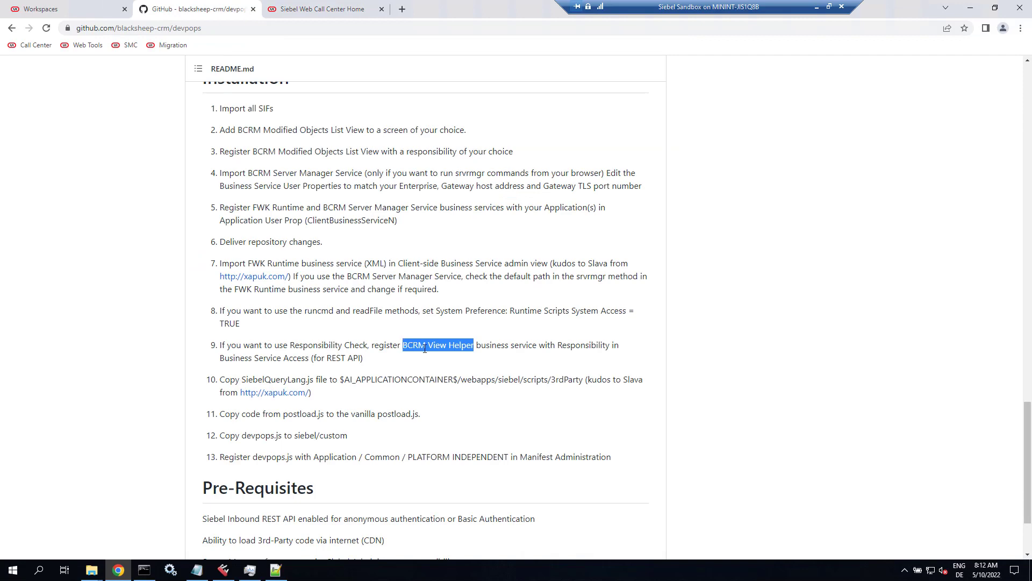
click(82, 5)
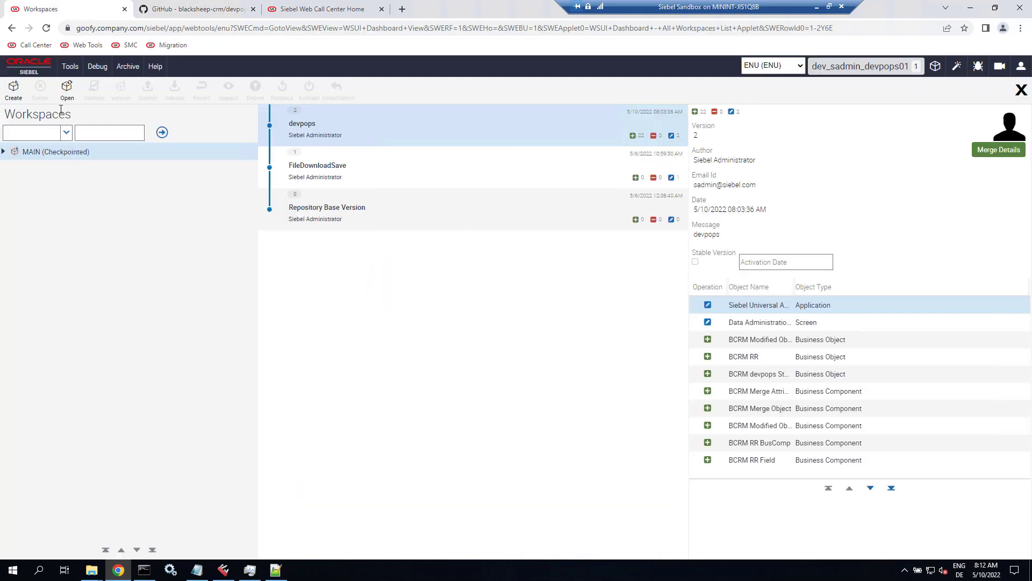
click(1024, 86)
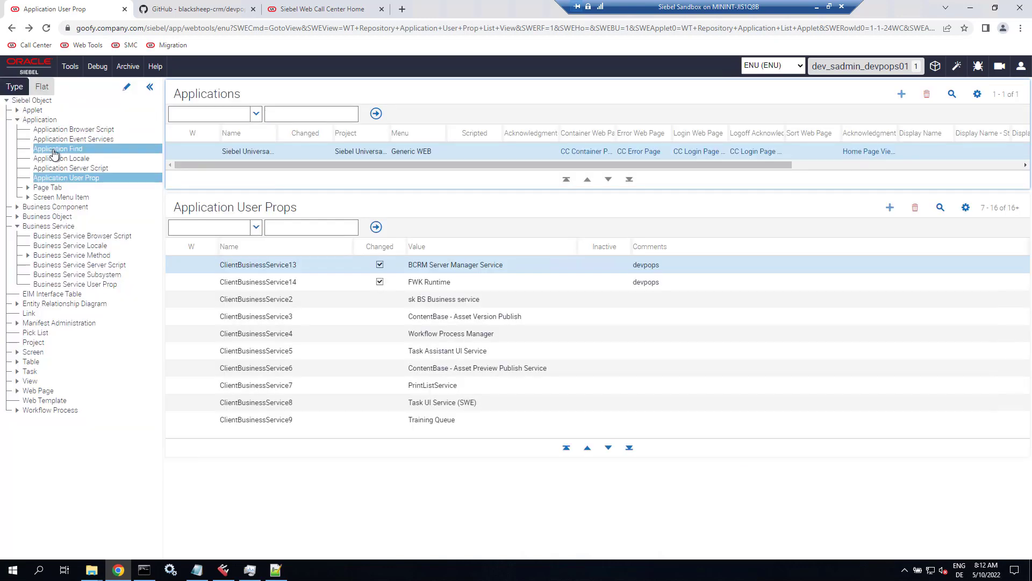
click(62, 228)
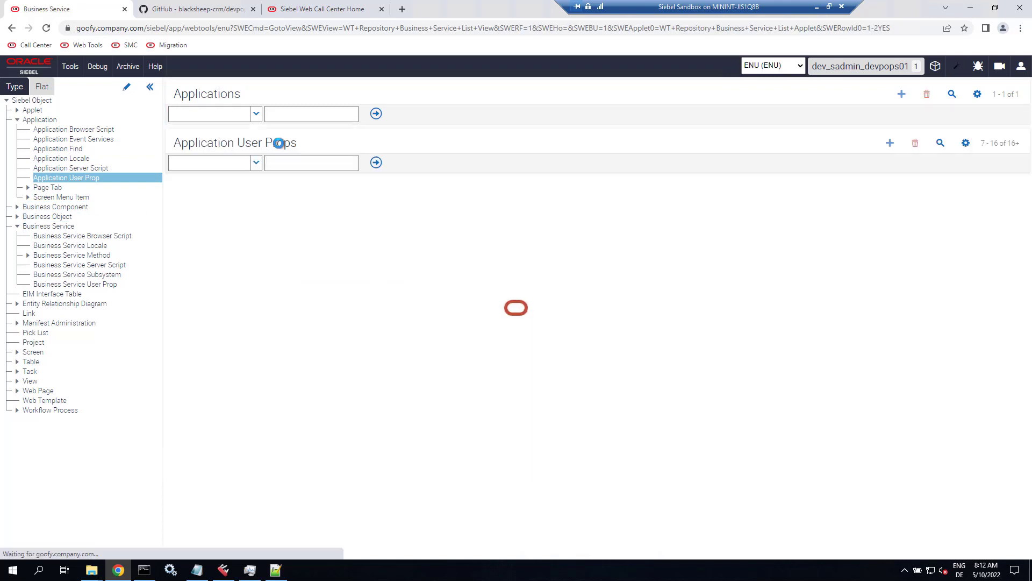
click(286, 172)
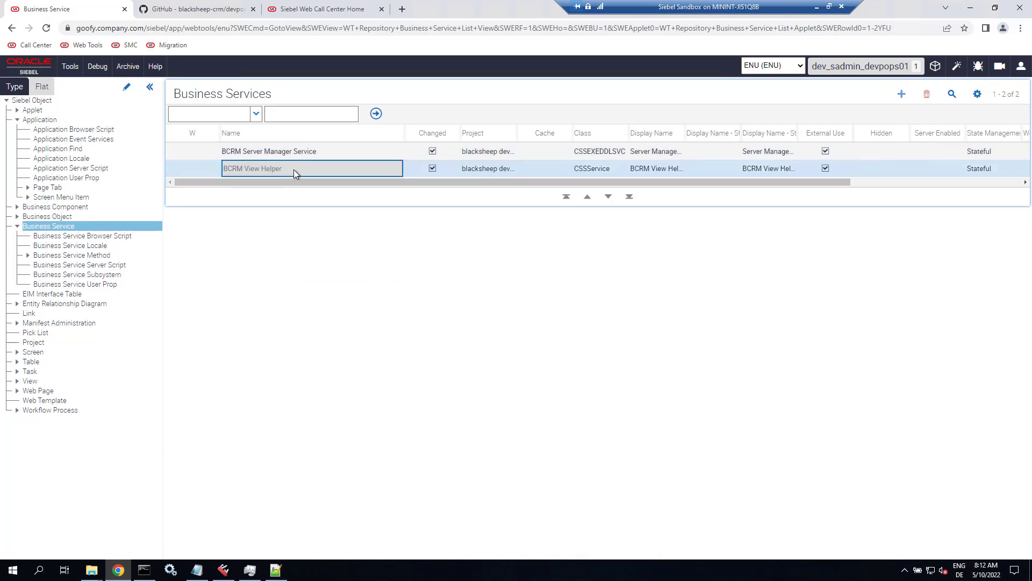
drag(294, 170, 220, 170)
right_click(232, 171)
click(247, 177)
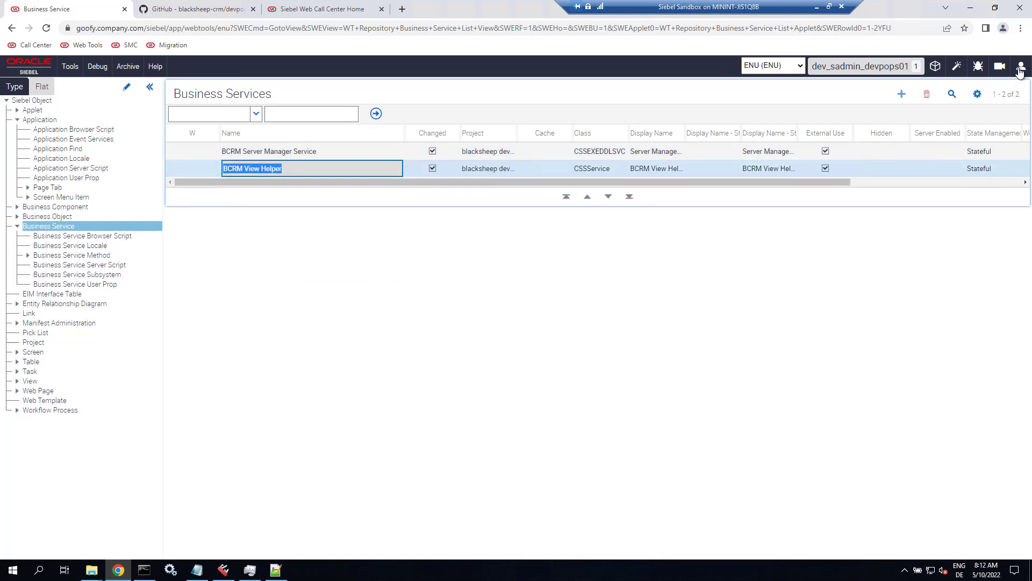
- Log out of Siebel Web Tools and log back in with the saved credentials
click(1020, 71)
click(1004, 157)
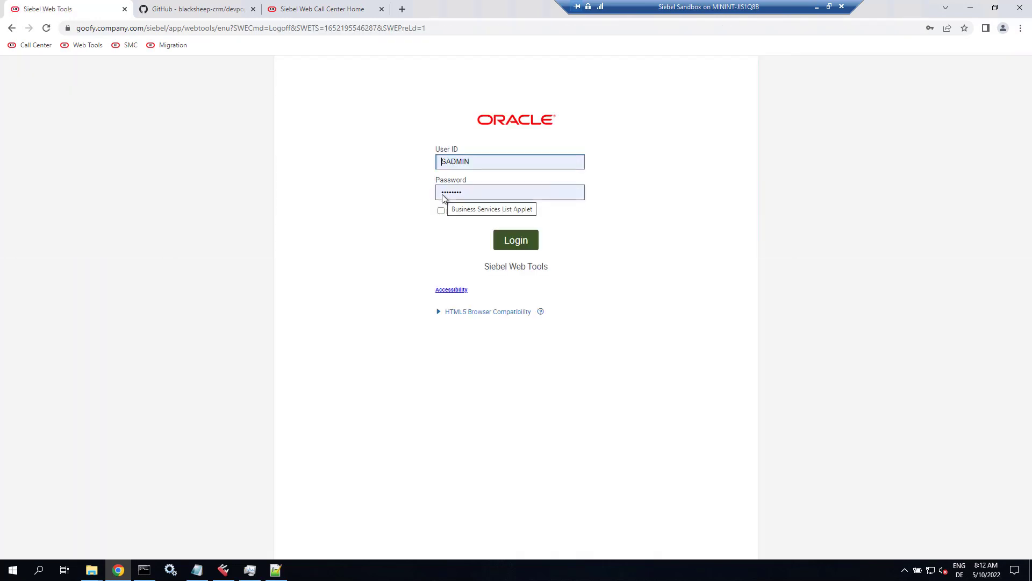
click(529, 246)
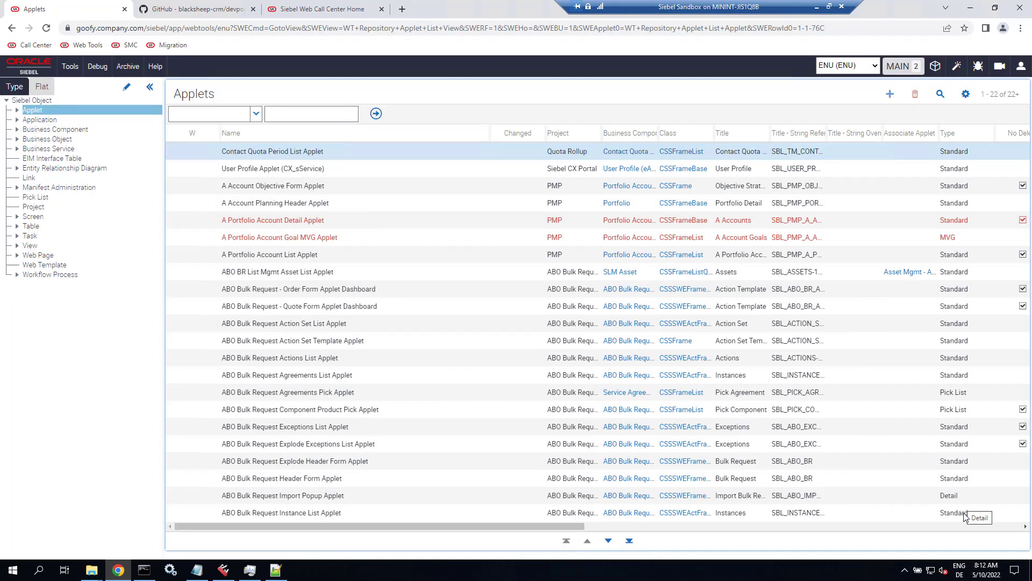
- Empty the browser cache and hard reload the Web Tools page with the developer tools, closing them when done
click(1020, 29)
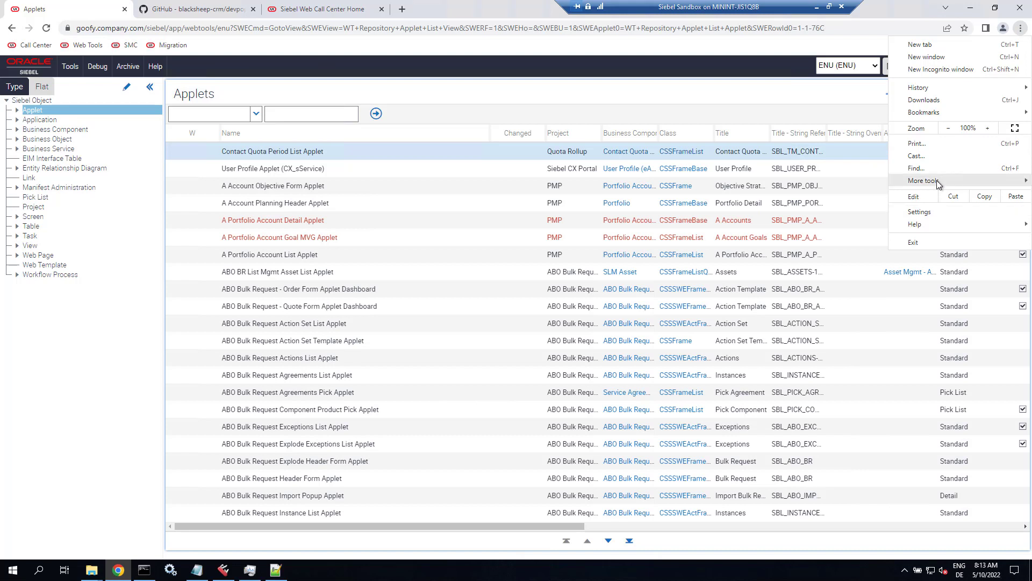
mouse_move(936, 181)
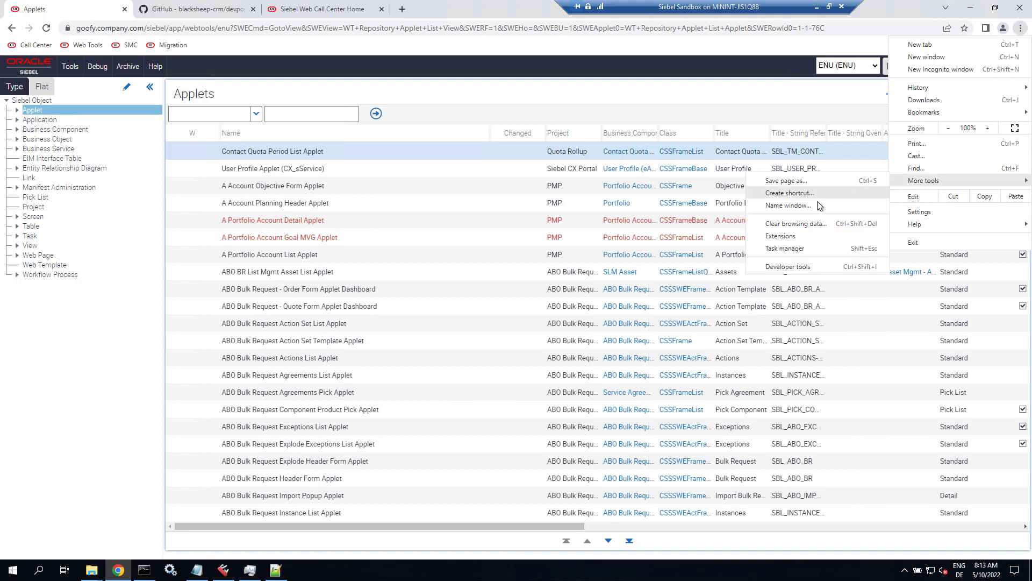
click(794, 268)
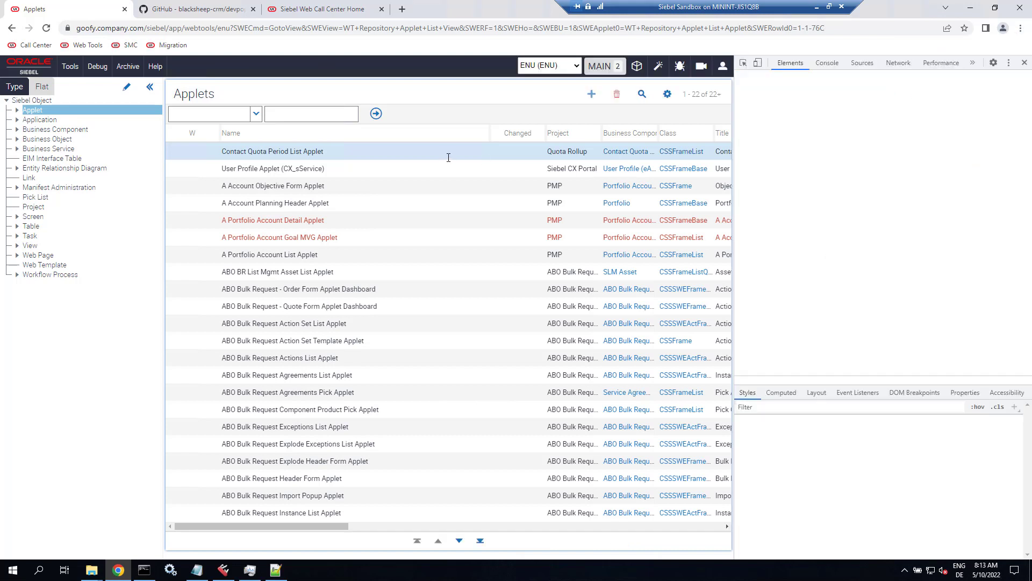
right_click(46, 28)
click(59, 72)
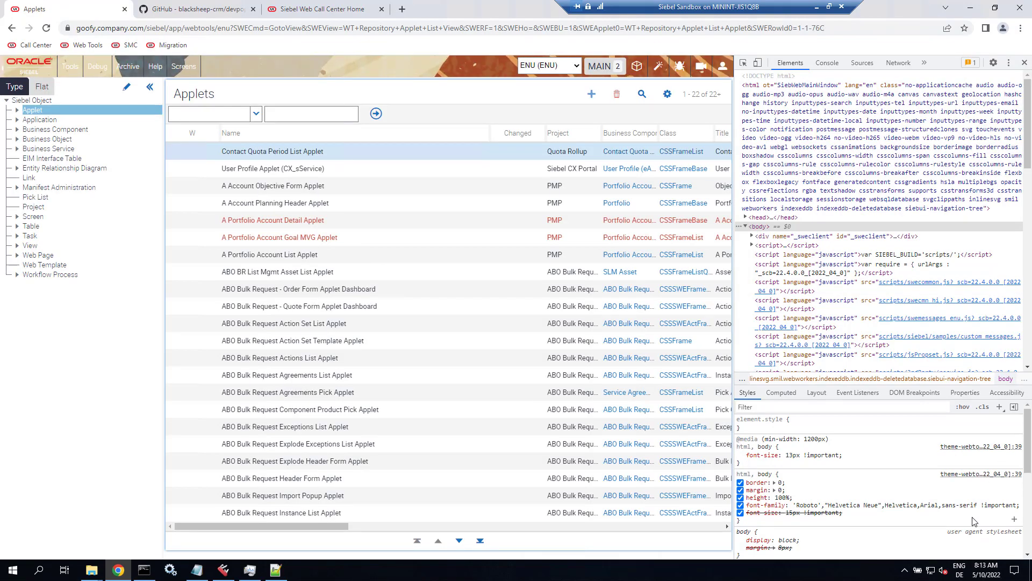
click(1025, 65)
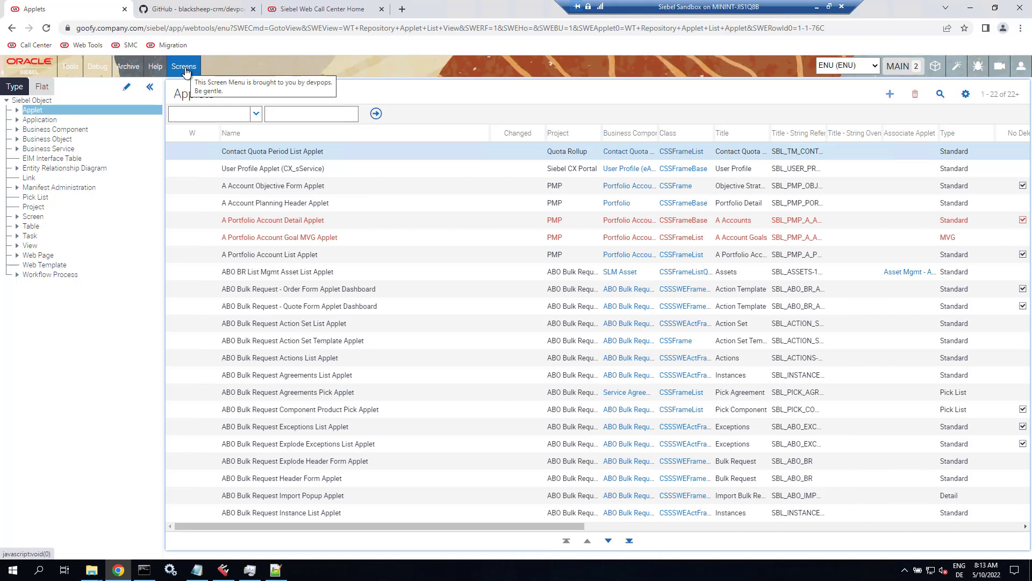
- View the Siebel Tools Online Help page from Web Tools and close it
click(155, 69)
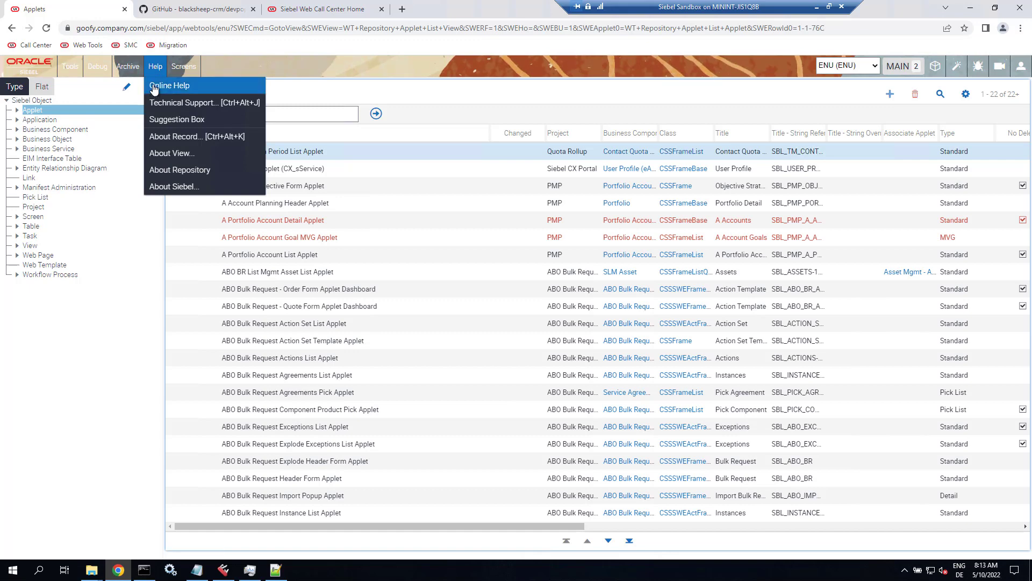
click(154, 88)
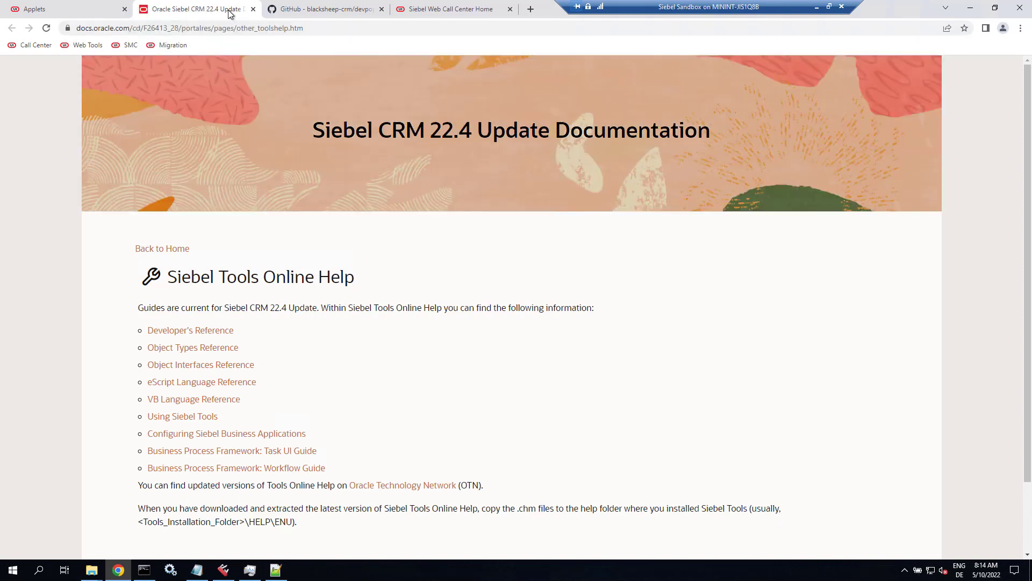
click(253, 8)
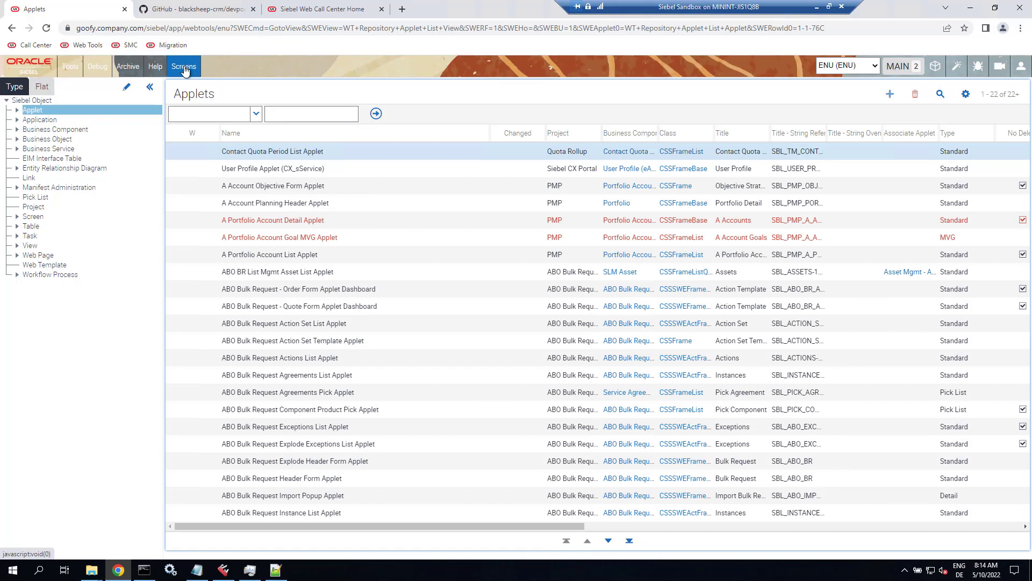
- Open the Business Service Simulator view of the Administration - Business Service screen in Web Tools
click(184, 68)
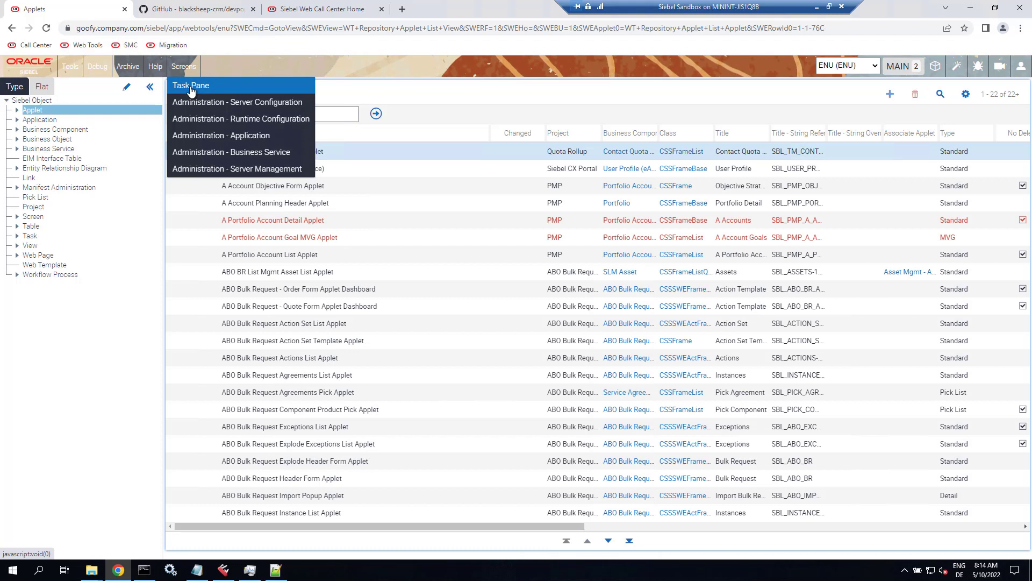
mouse_move(190, 106)
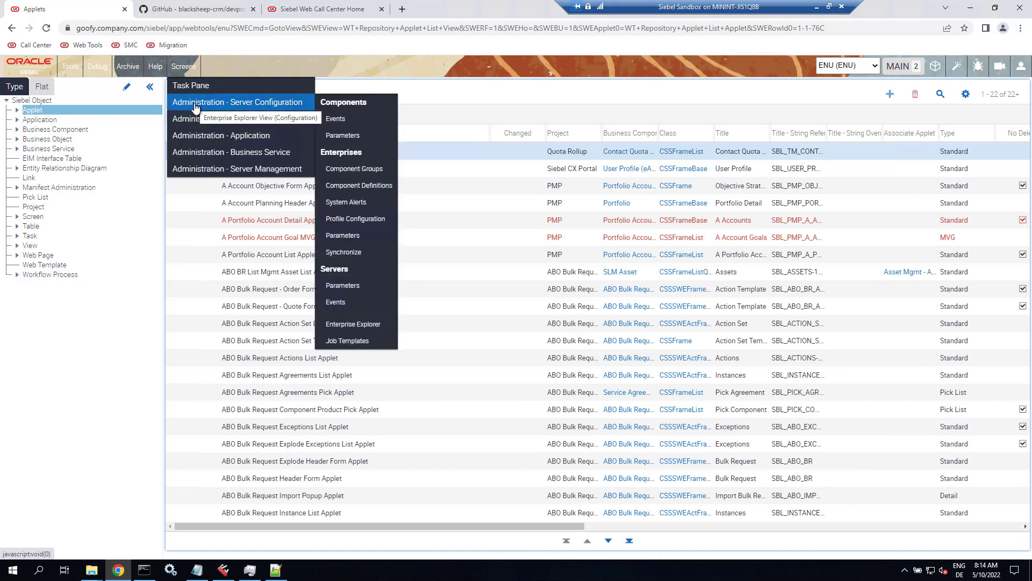
mouse_move(201, 156)
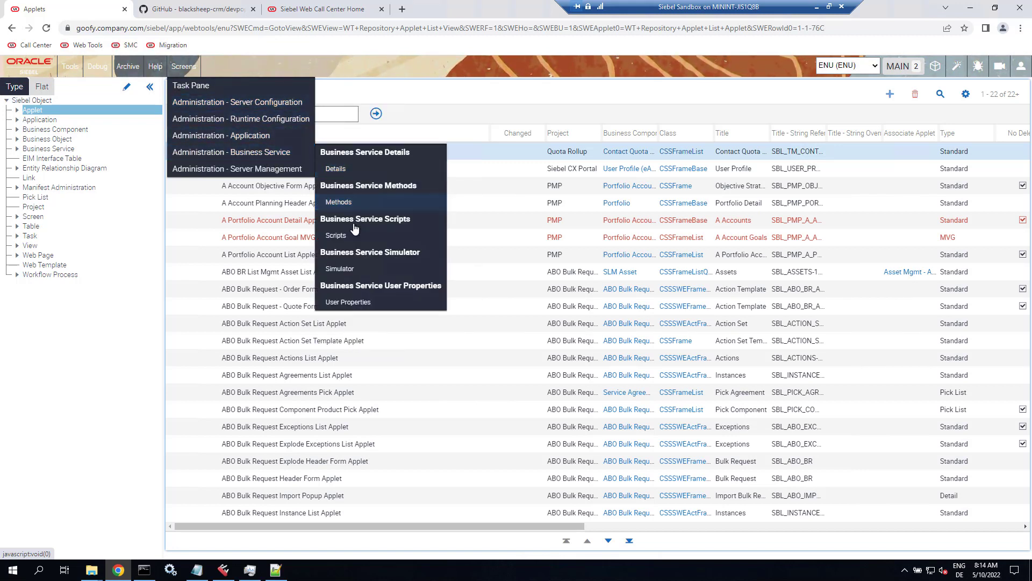
click(340, 269)
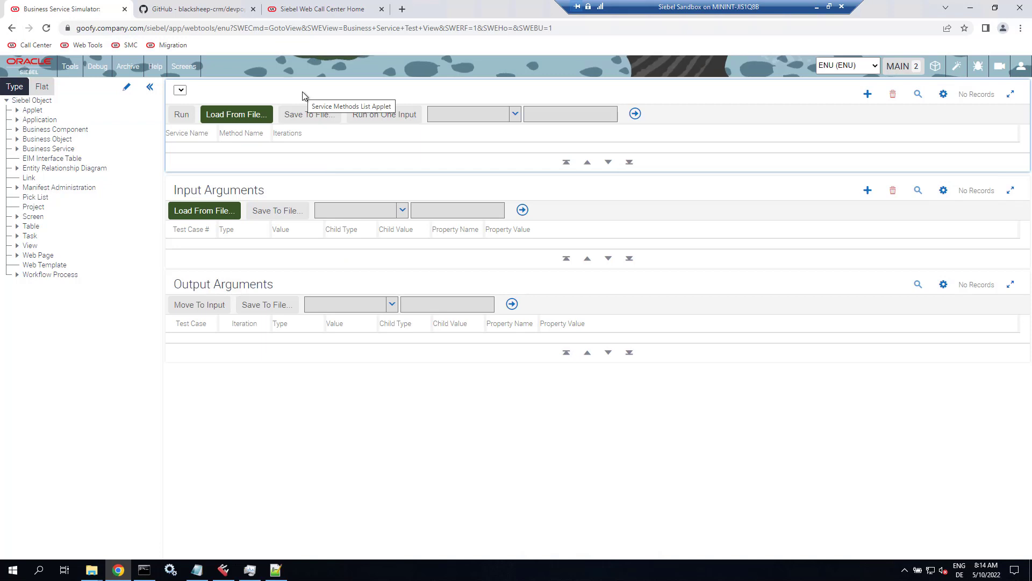
- Check the screens available in Web Tools and display the repository's Applications list
click(184, 67)
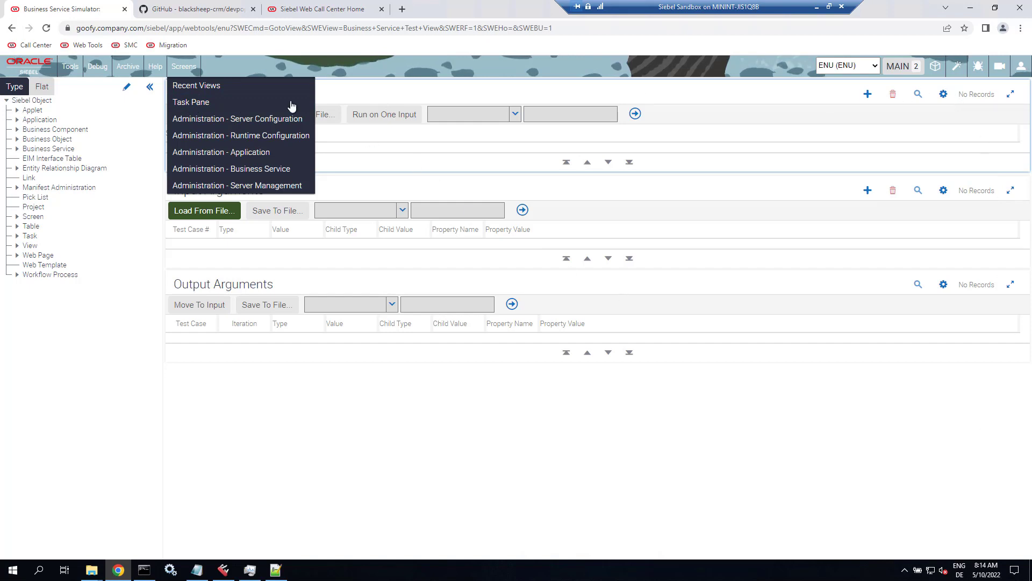
right_click(185, 69)
click(184, 71)
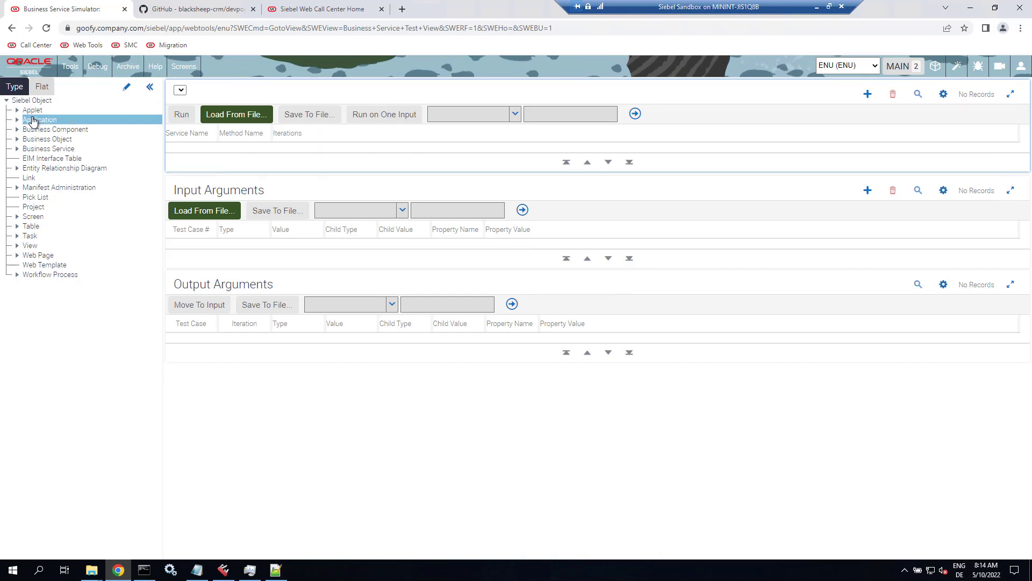
click(81, 131)
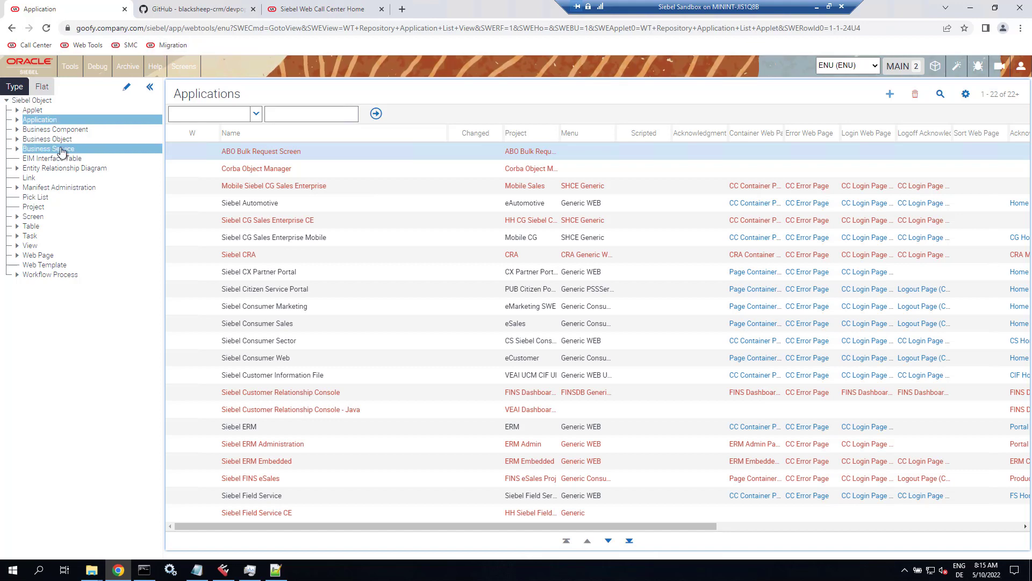
- Switch to Siebel Call Center and open the Business Service Access view of the Administration - Application screen
click(309, 8)
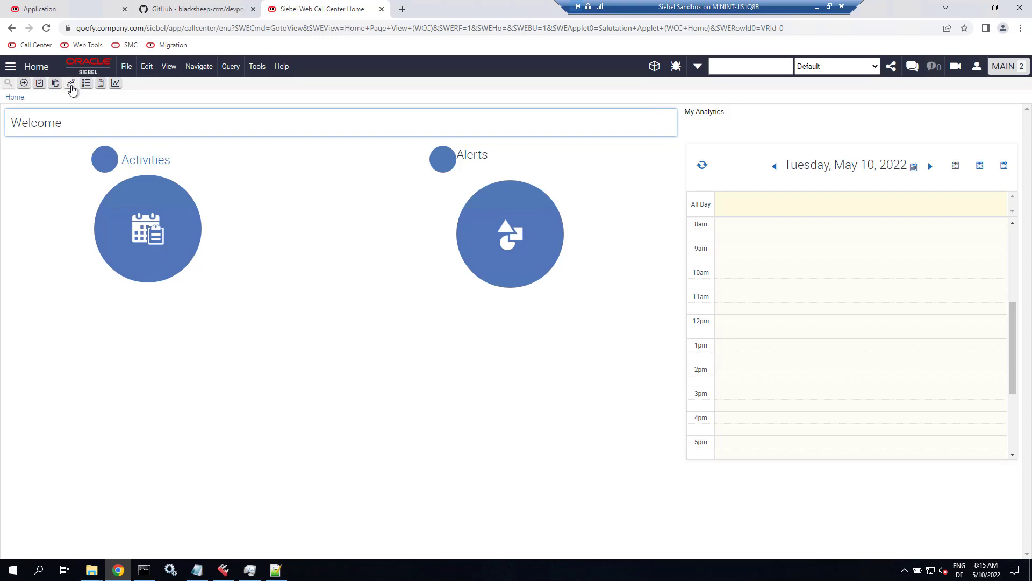
click(71, 84)
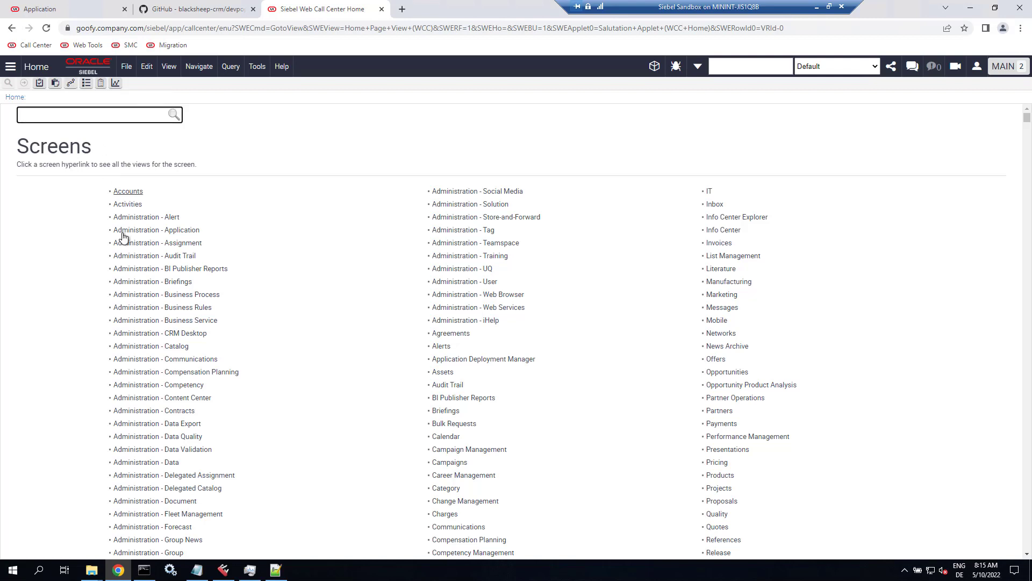
click(157, 230)
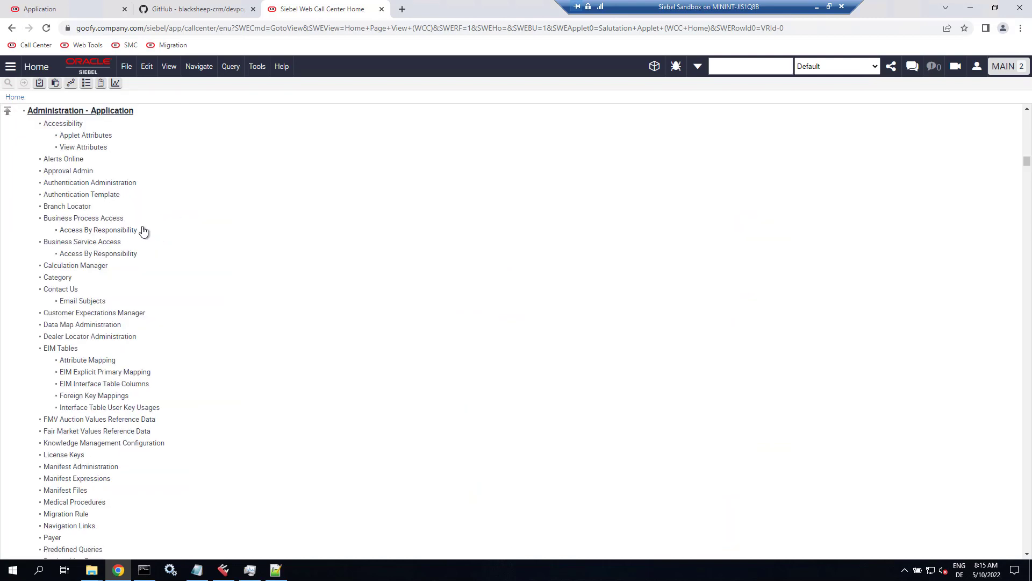
click(86, 243)
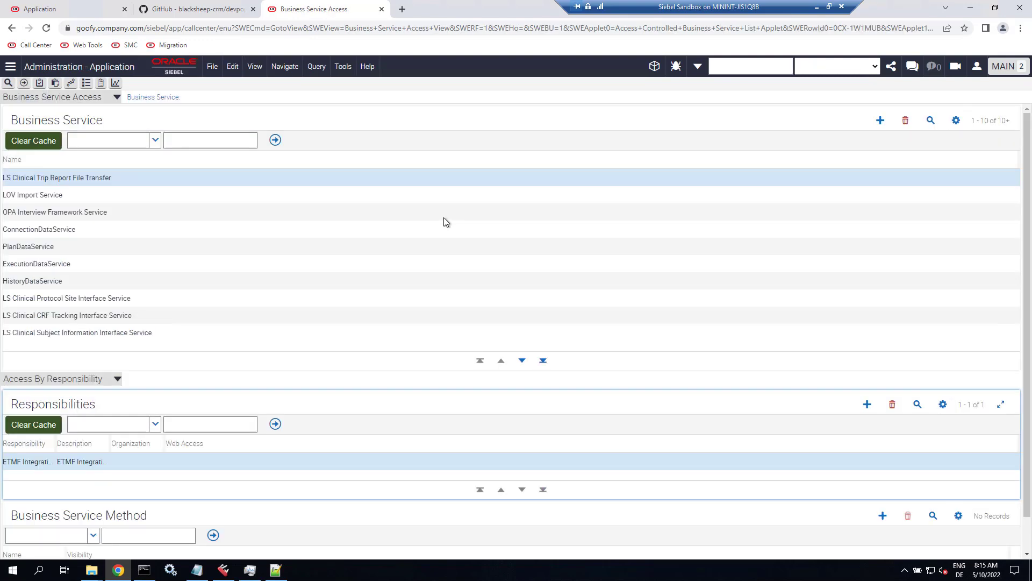
- Add BCRM View Helper as a new access-controlled business service and save the record
click(880, 122)
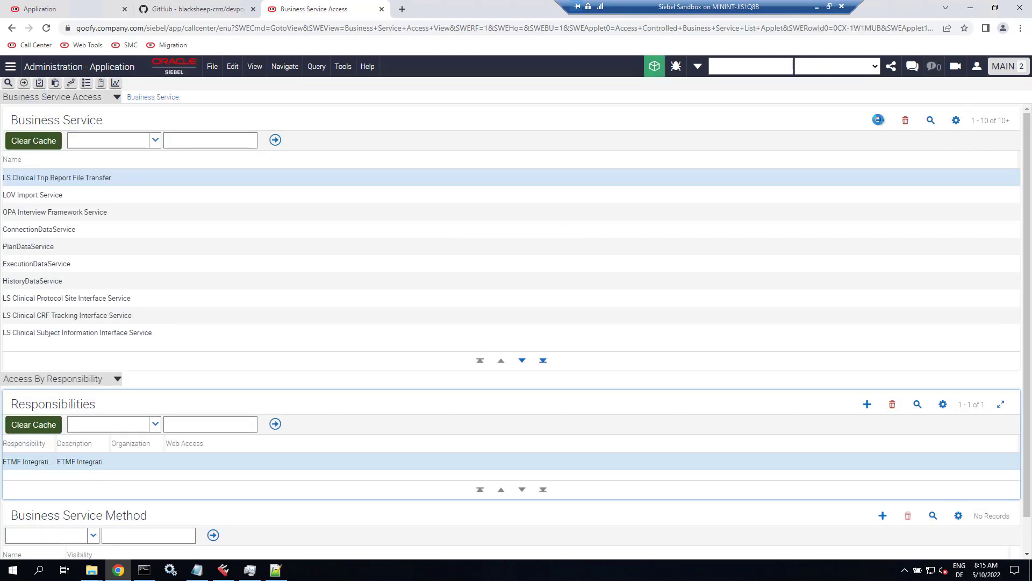
click(1010, 178)
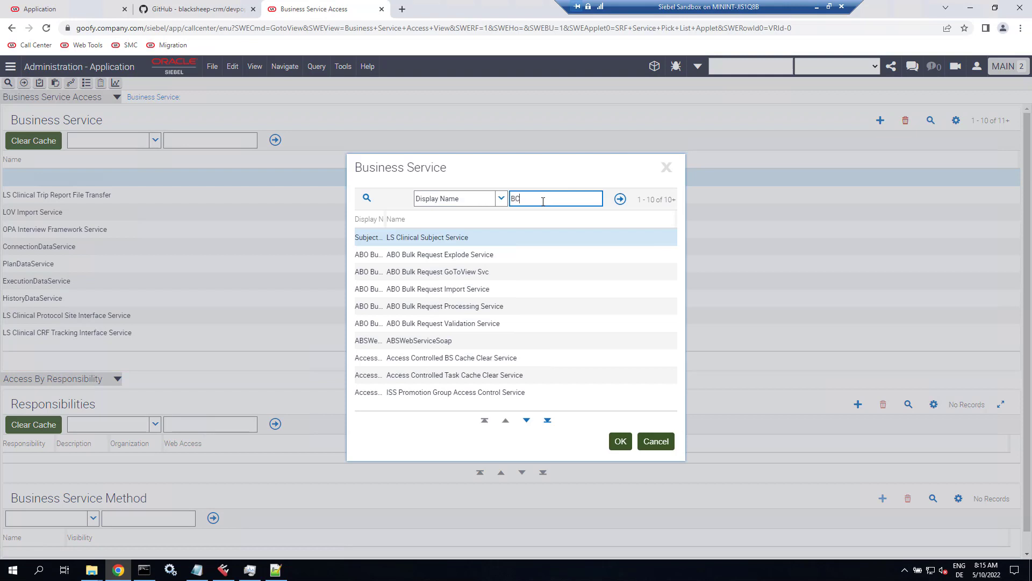
key(Return)
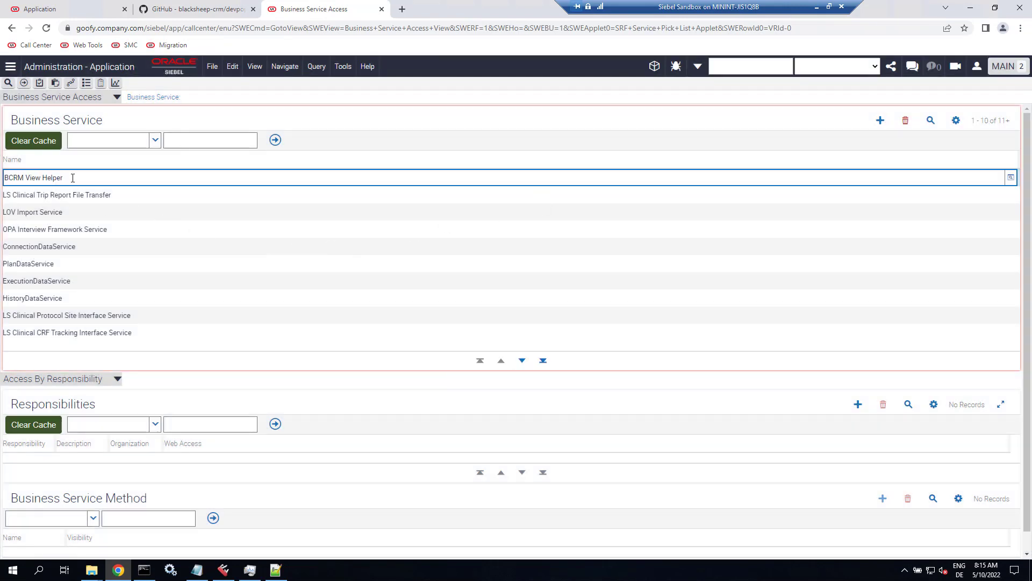
drag(72, 178, 11, 181)
click(31, 192)
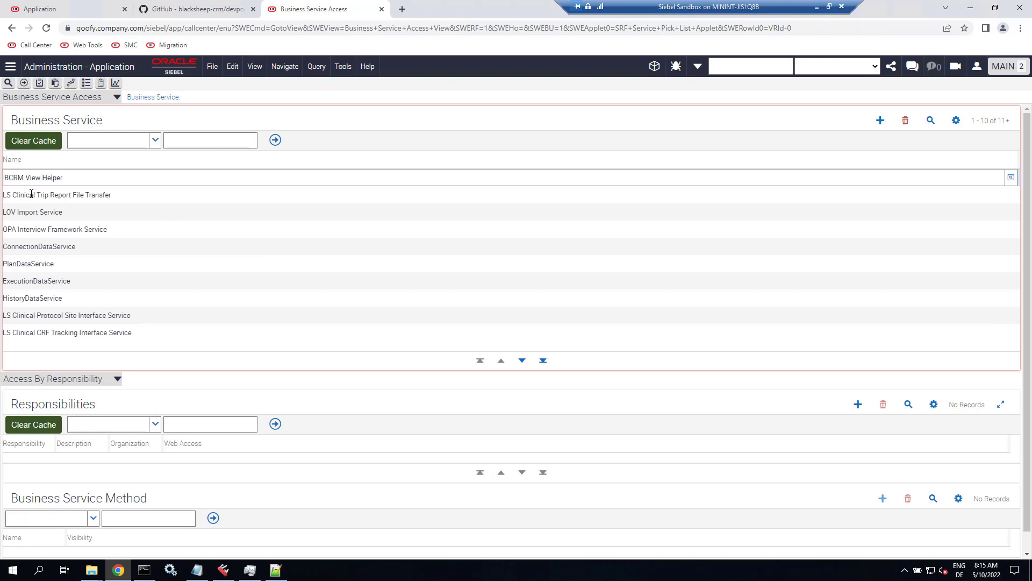
click(46, 178)
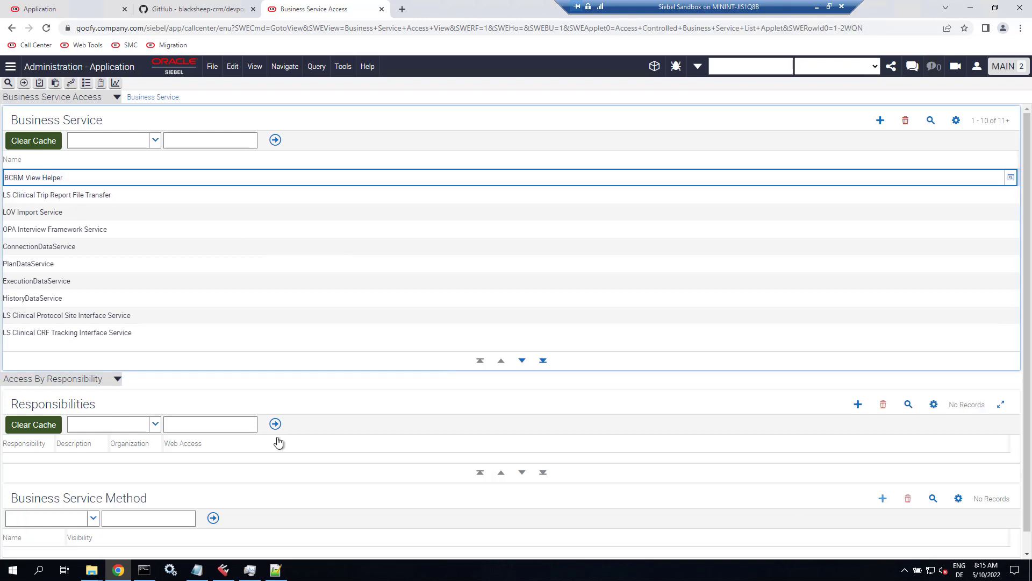
- Find the responsibility starting with "Siebel Adm", described as Siebel System Administrator, and grant it access to BCRM View Helper
click(858, 404)
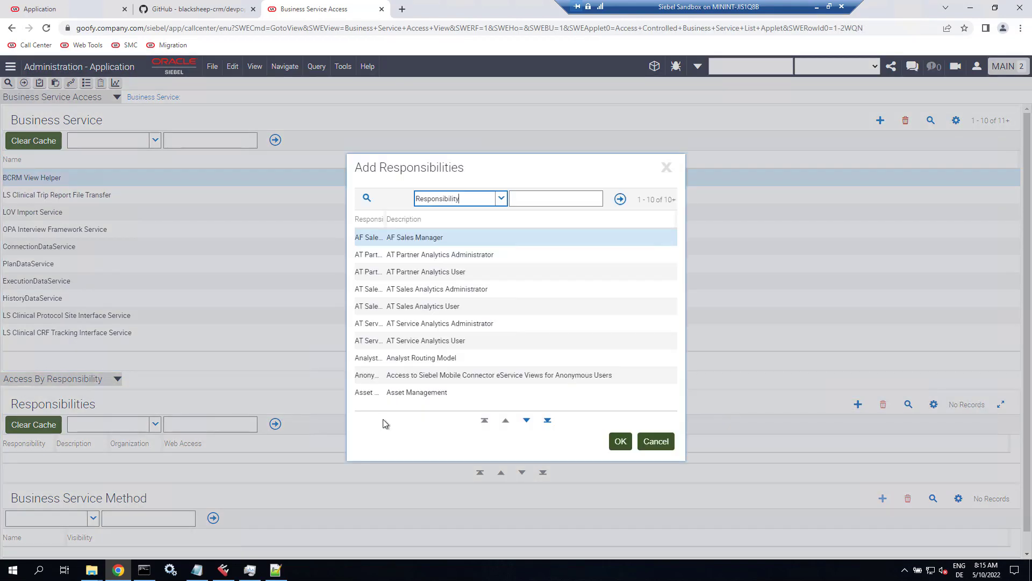
click(531, 197)
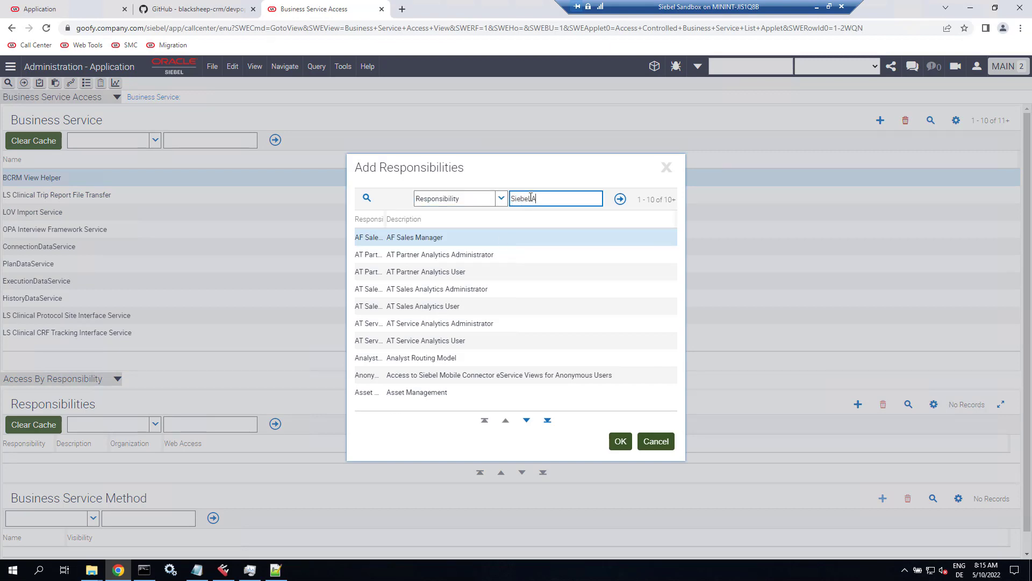
text(Siebel Adm)
key(Return)
click(617, 287)
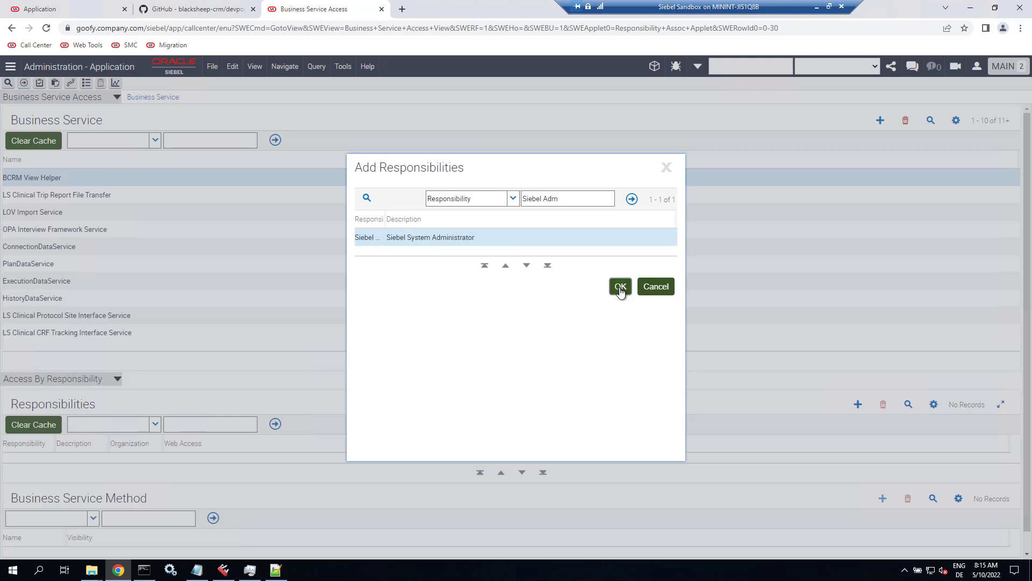
- Add and save the CheckViews business service method for the Siebel System Administrator responsibility, and clear the responsibilities cache
scroll(699, 500, down, 1)
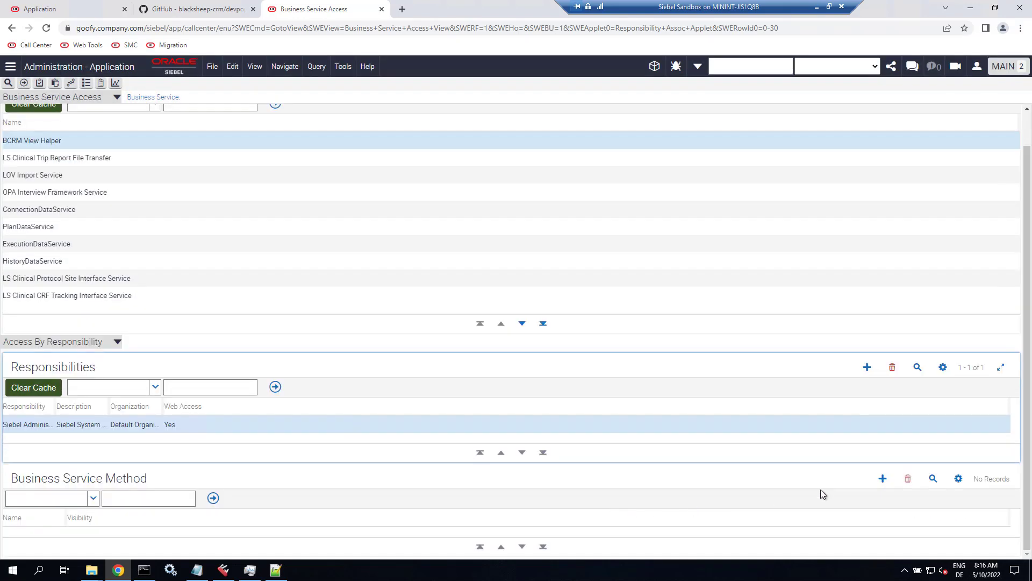
click(883, 479)
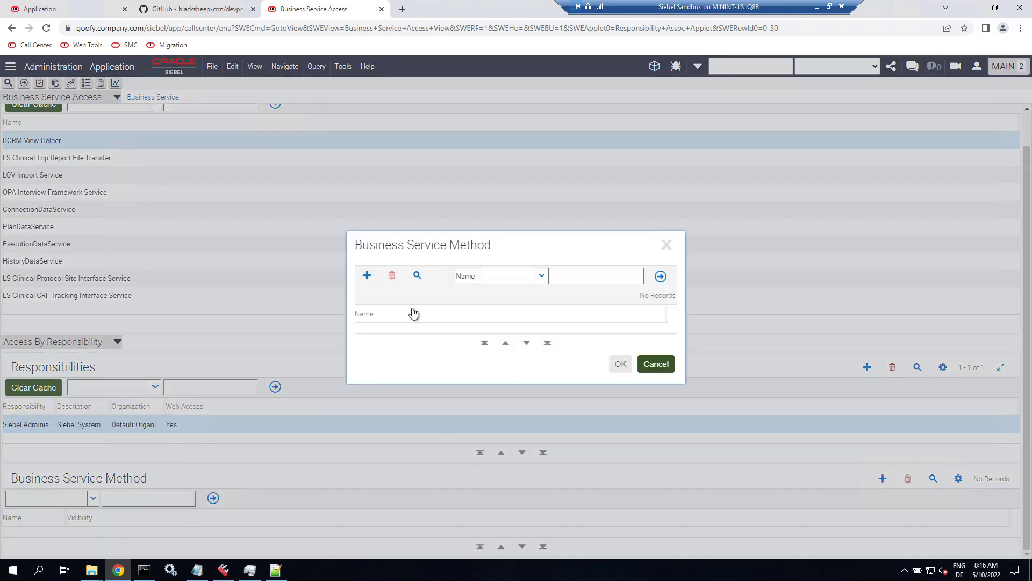
click(365, 275)
click(59, 536)
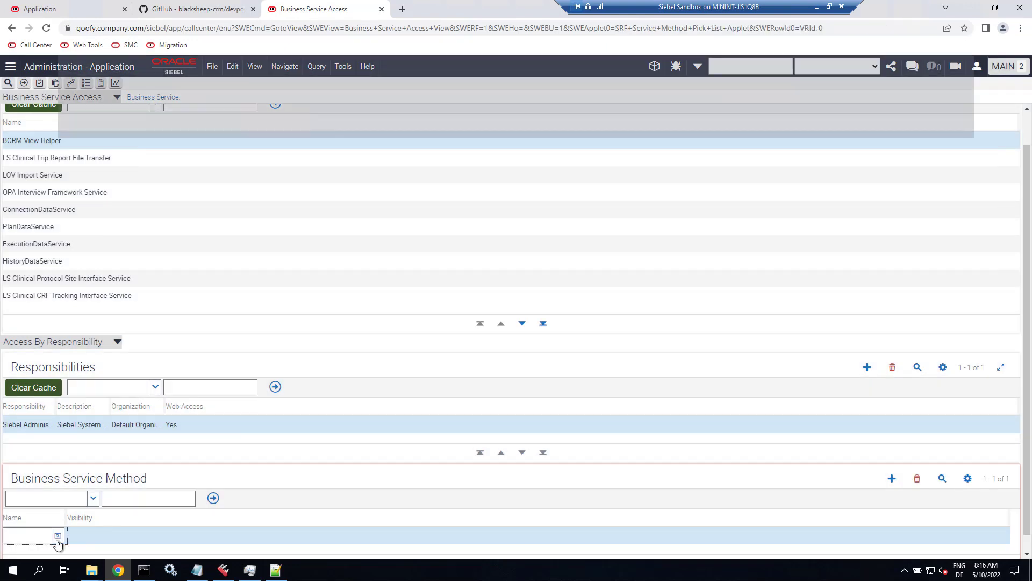
click(621, 364)
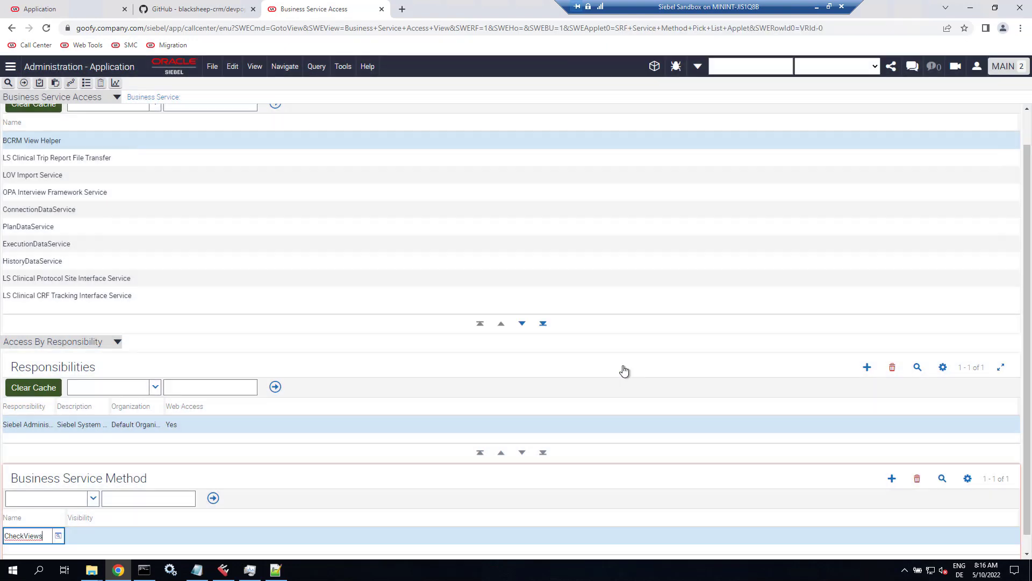
key(ctrl+s)
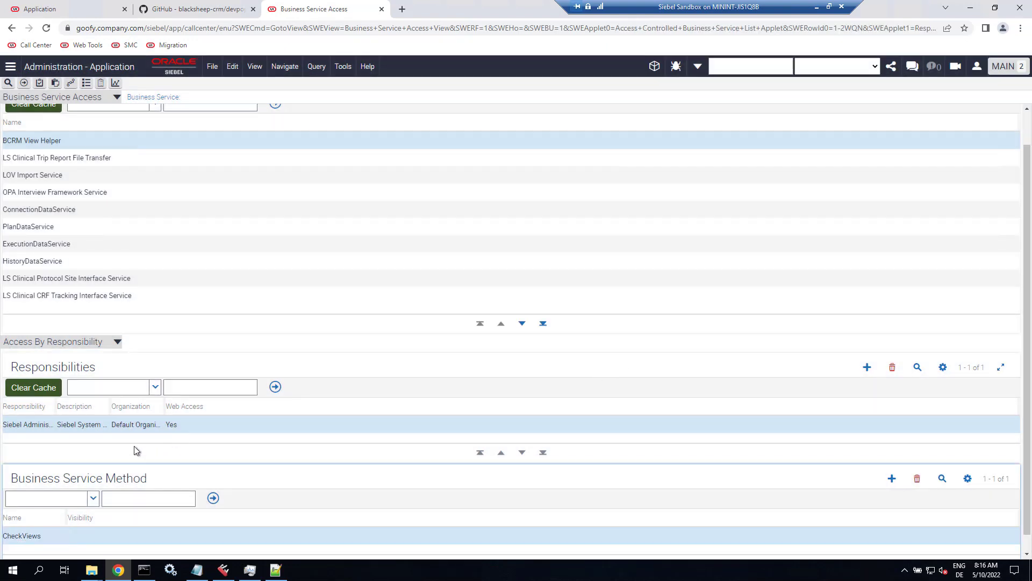
click(25, 391)
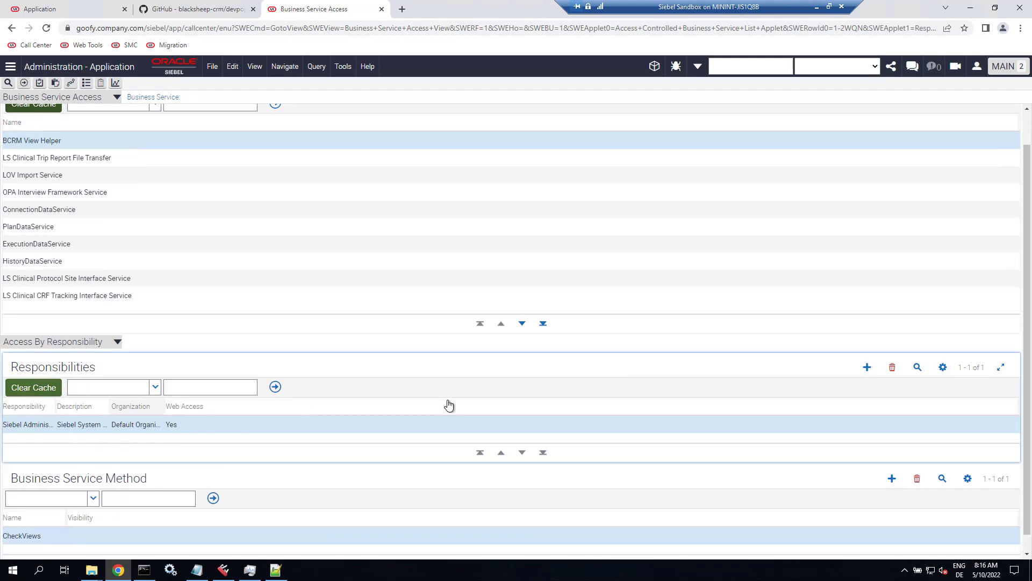
- Find the devpops responsibility with the query "devp" and add it to BCRM View Helper's responsibilities
click(867, 367)
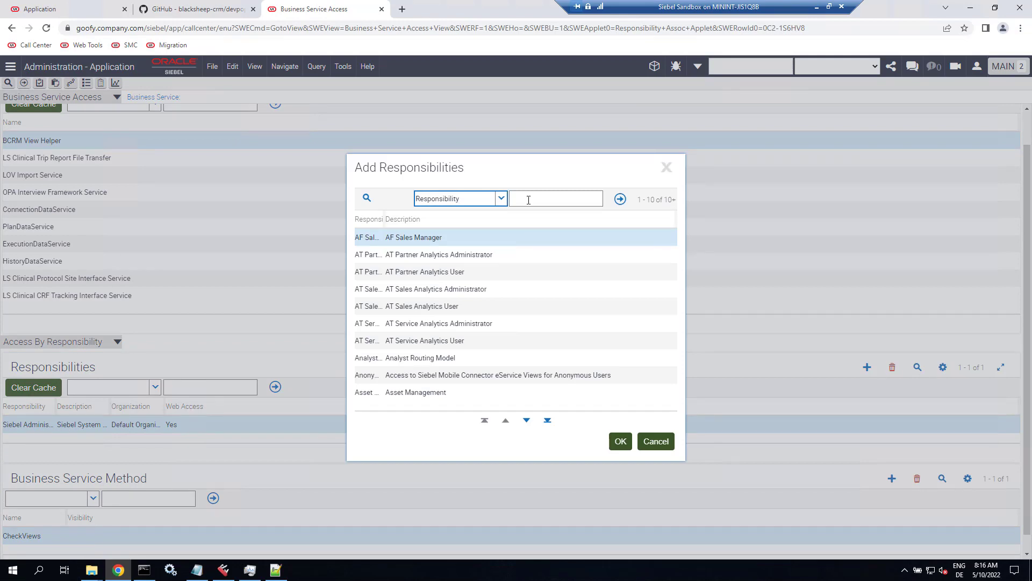
click(529, 198)
text(devp)
key(Return)
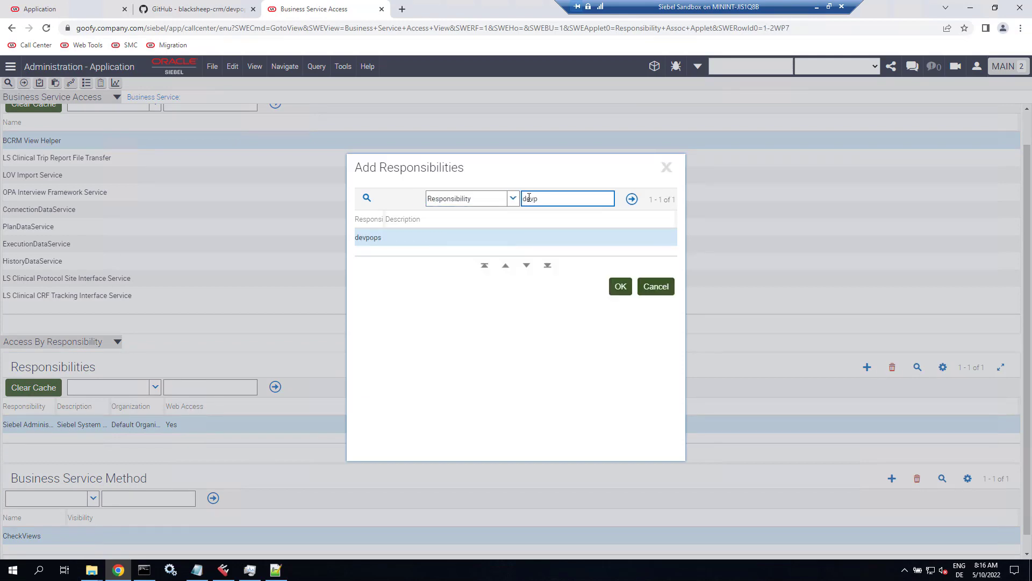
click(622, 289)
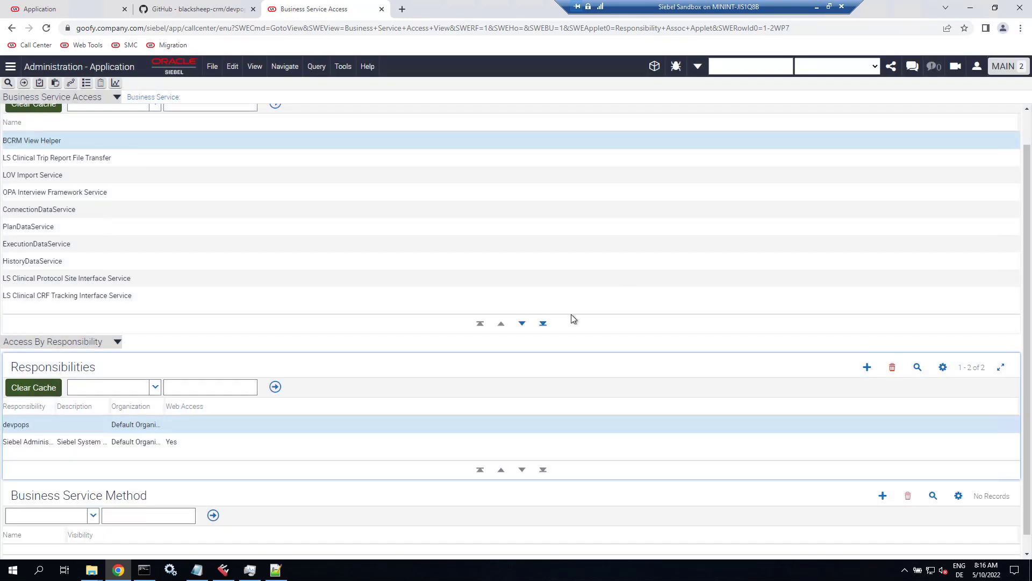
- Add the existing CheckViews method for the devpops responsibility and clear the responsibilities cache
click(882, 495)
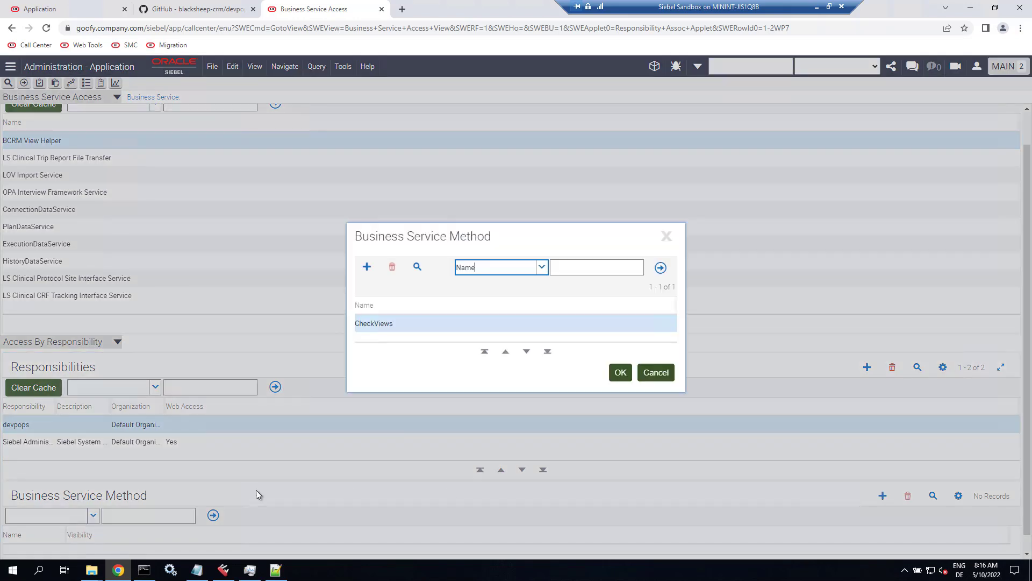
click(619, 372)
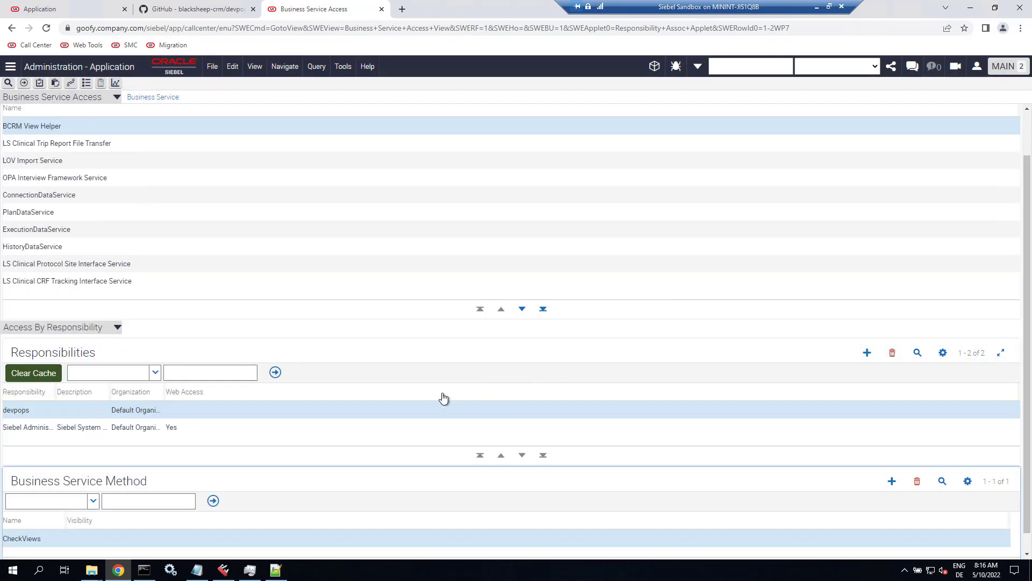
click(39, 420)
click(42, 373)
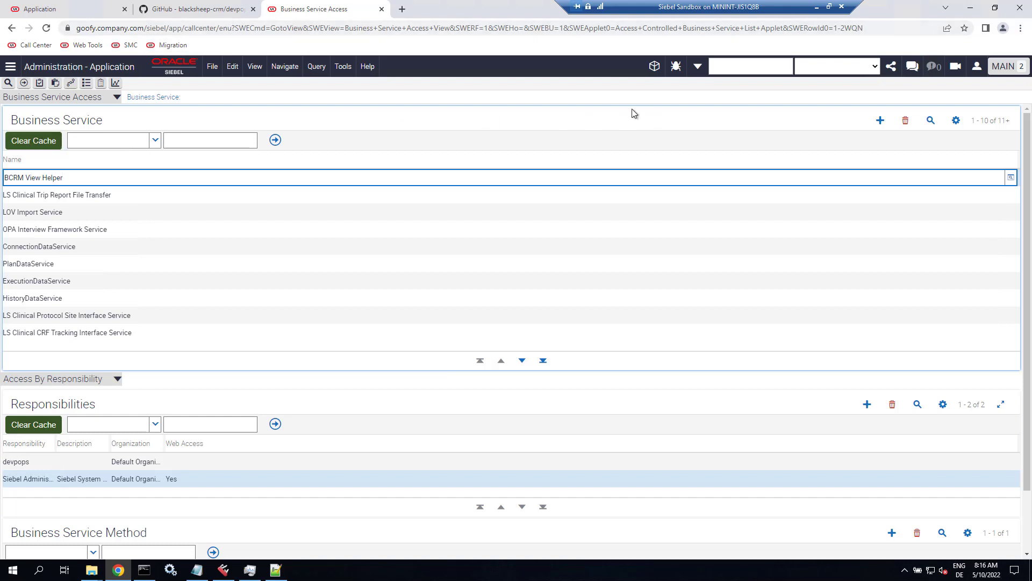
- Test the devpops Server Manager feature by running the "list comps" command, and dismiss the resulting dialog
click(677, 74)
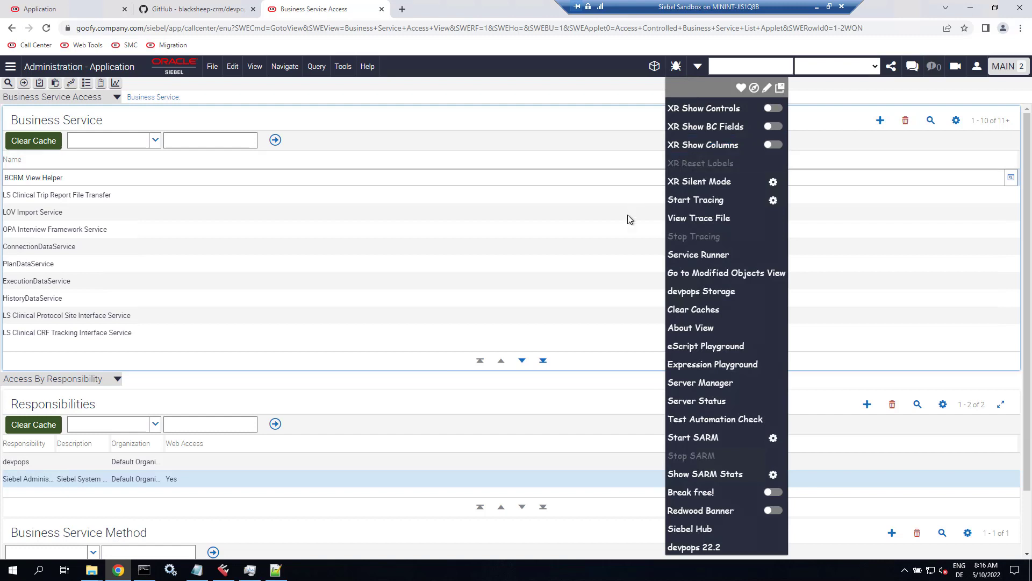
click(699, 383)
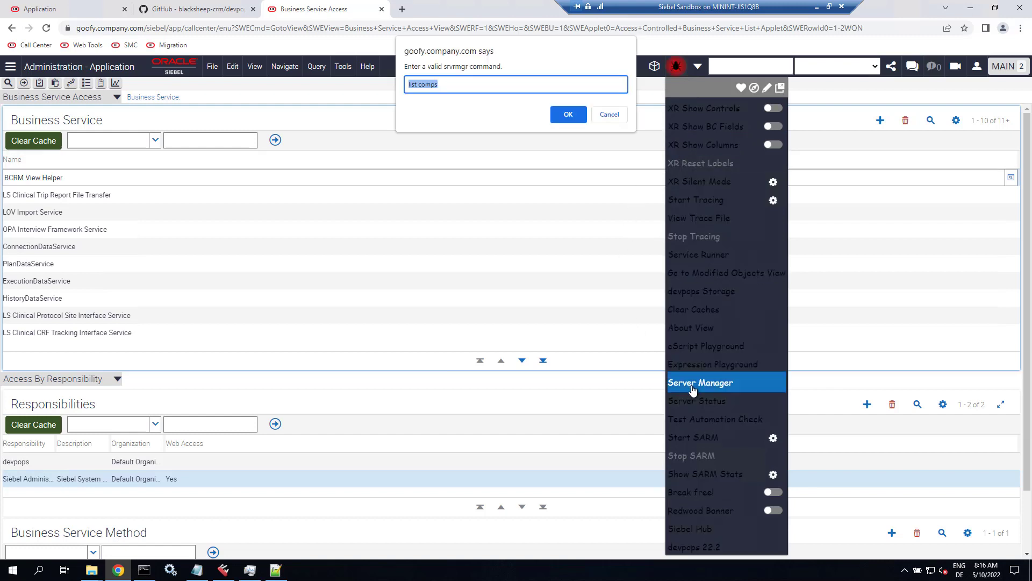
click(569, 113)
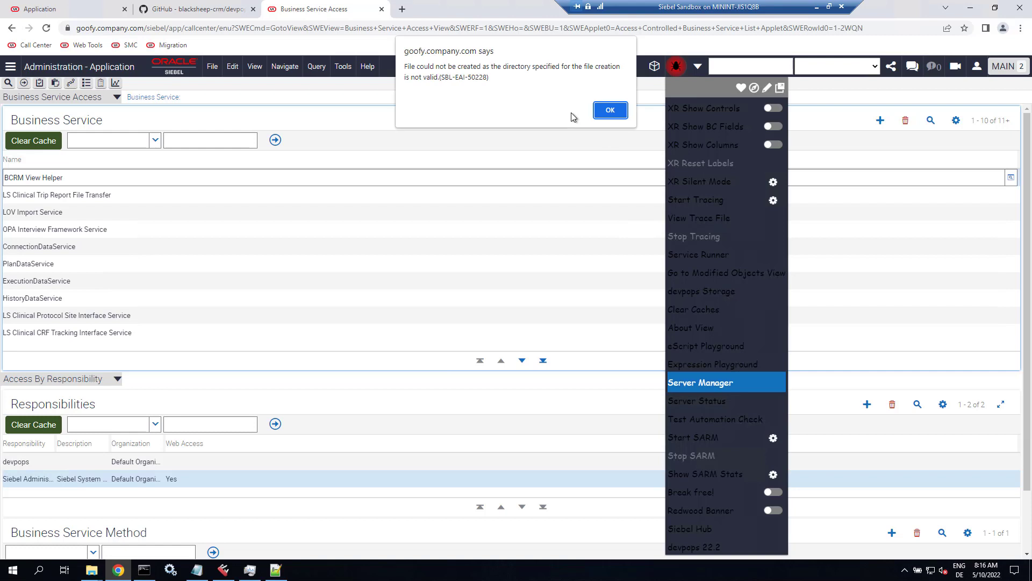
click(611, 110)
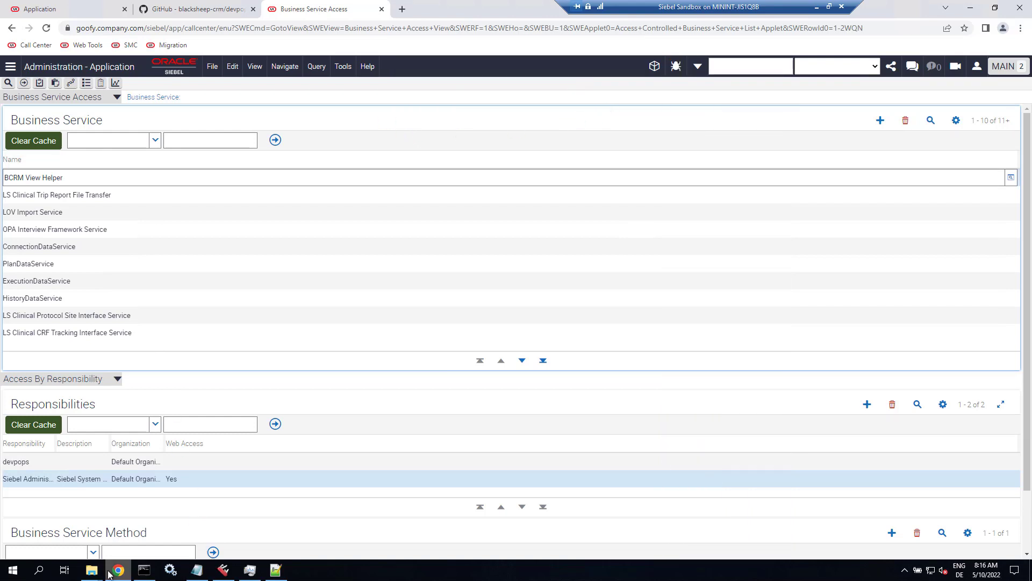
- Open devpops.js from the siebel custom scripts folder in Notepad++ for editing
mouse_move(92, 570)
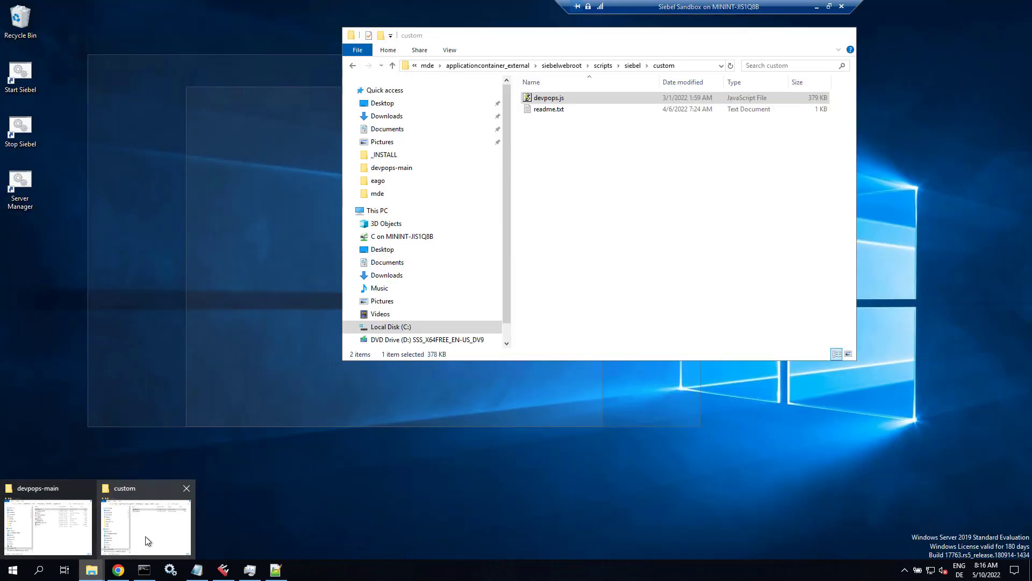
click(145, 536)
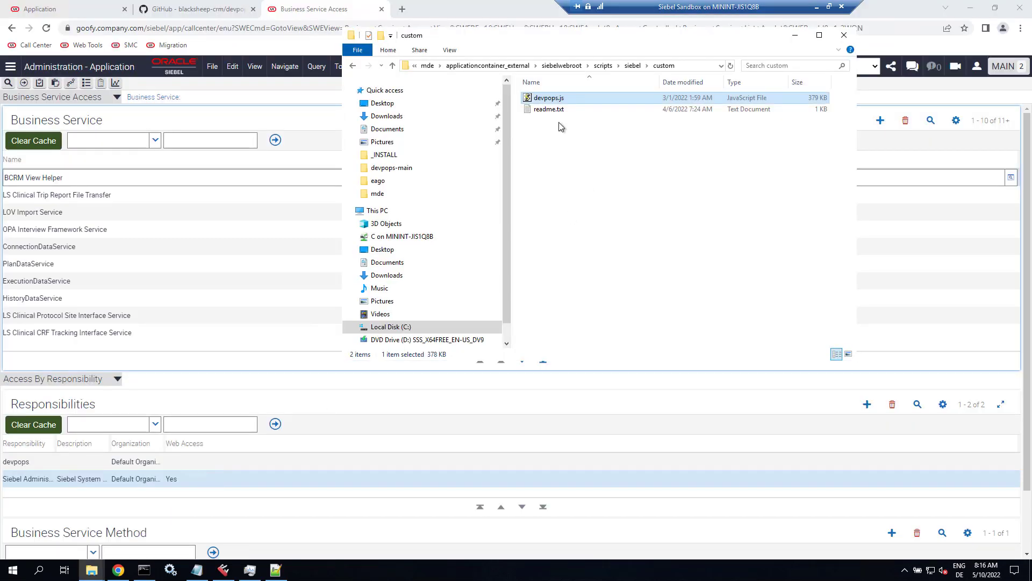
right_click(554, 98)
click(578, 163)
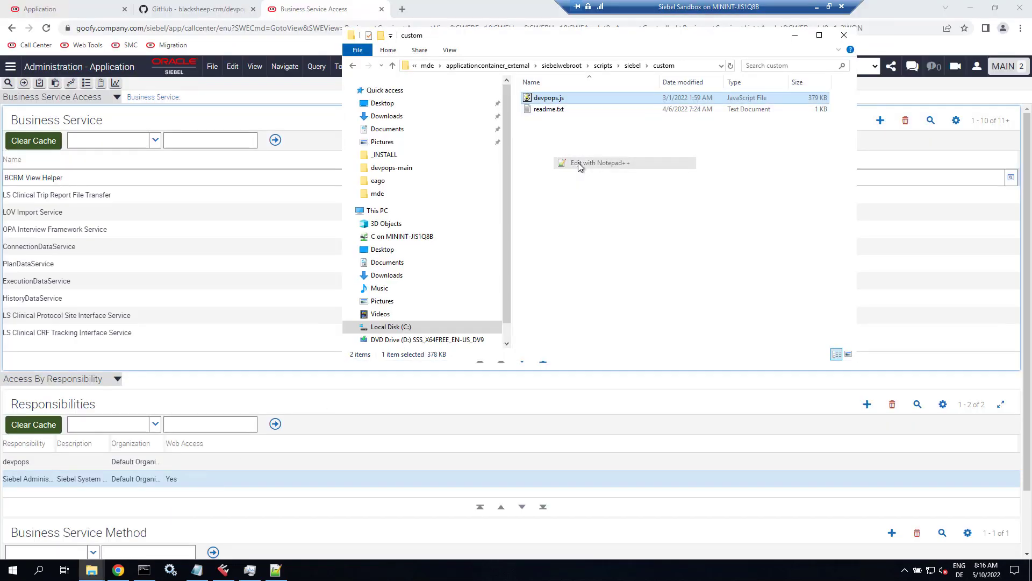
click(564, 62)
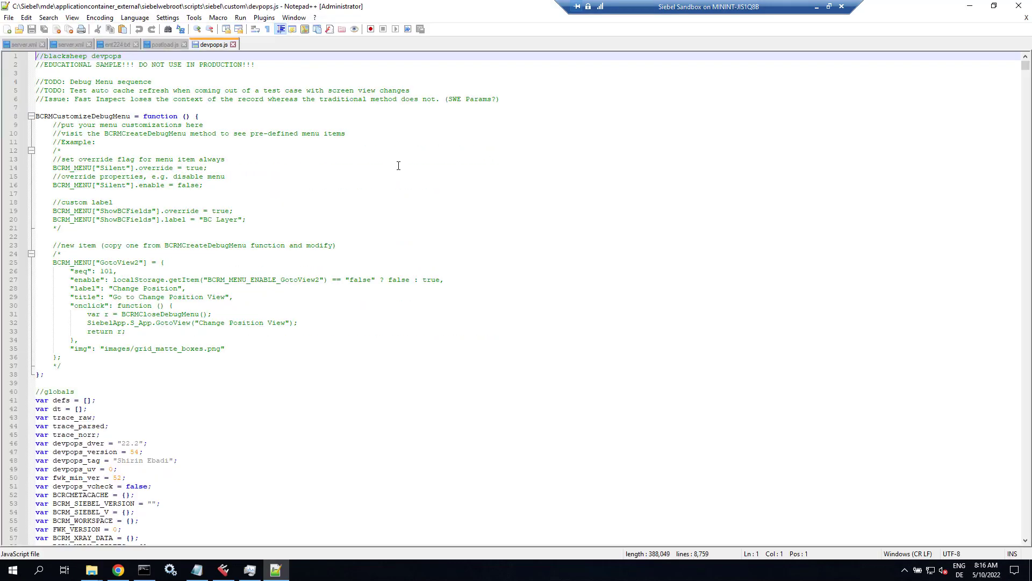
- Find the "\\ses\\" path in devpops.js and set ses_home in devpops_config to "C:\\Siebel\\mde\\siebsrvr"
click(392, 190)
key(ctrl+f)
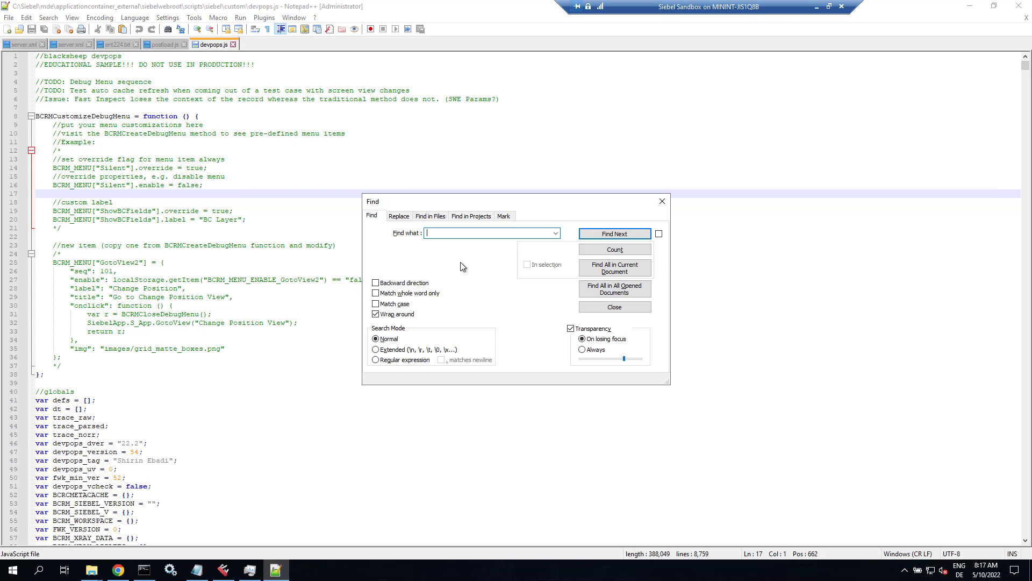
text(/s)
key(BackSpace)
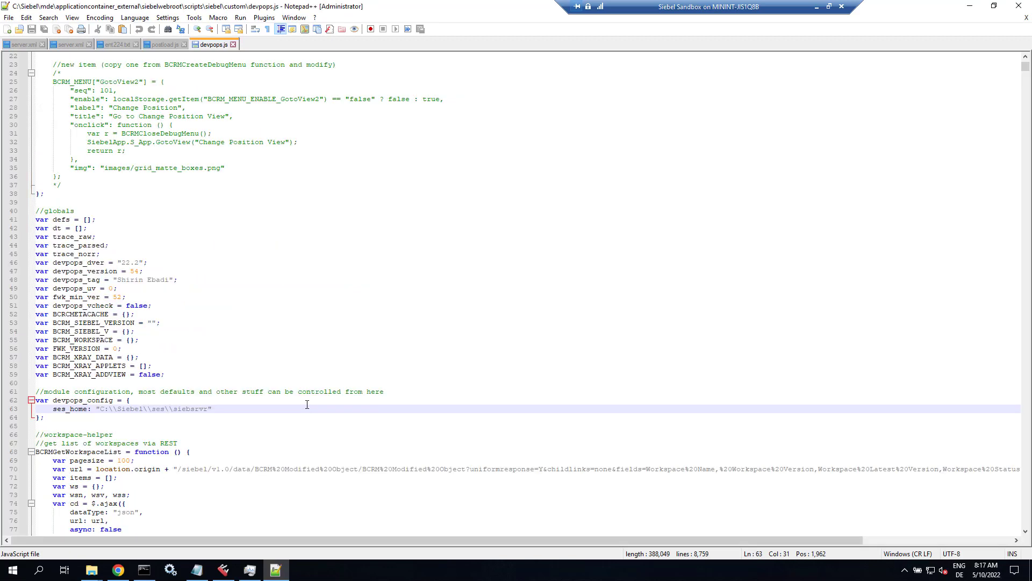
key(BackSpace)
key(BackSpace)
key(BackSpace)
text(mde)
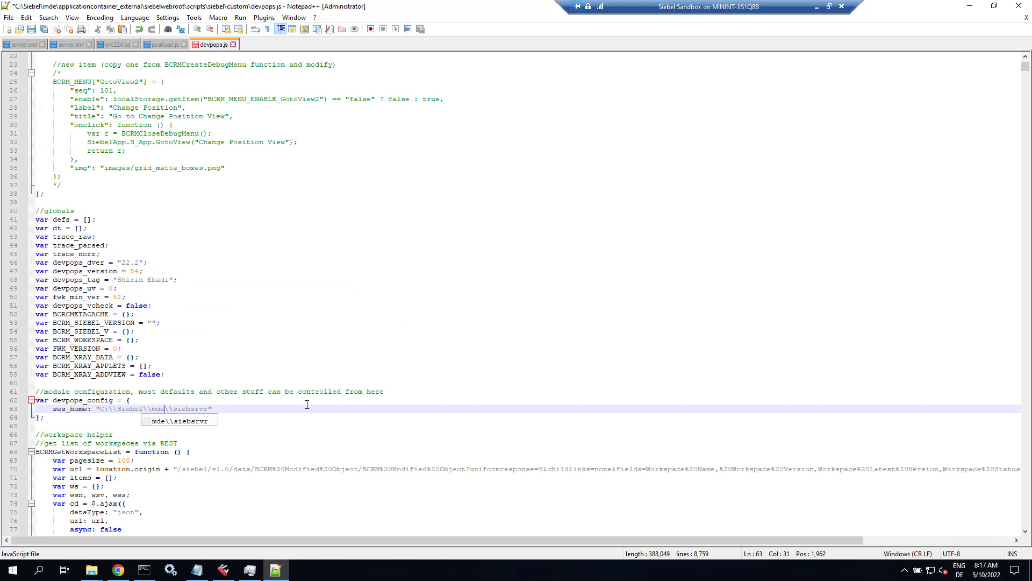
key(Escape)
click(318, 342)
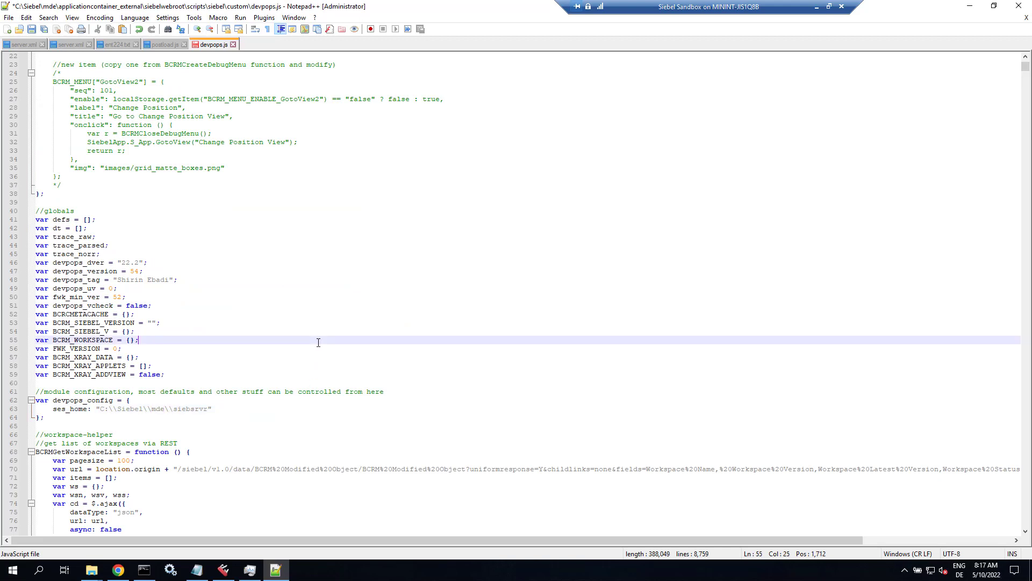
- Search devpops.js for further occurrences of "\\ses\\"
click(297, 403)
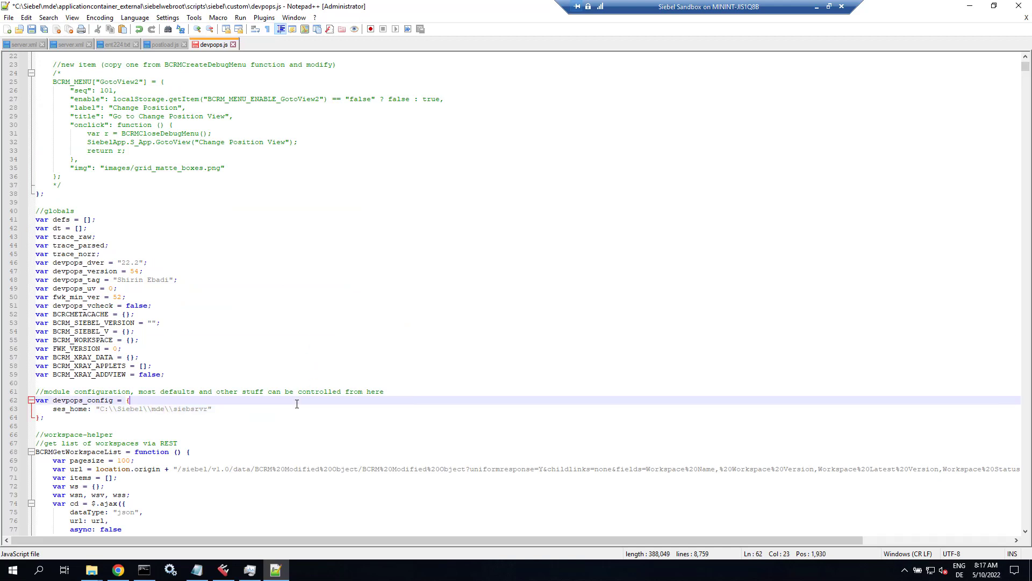
key(ctrl+f)
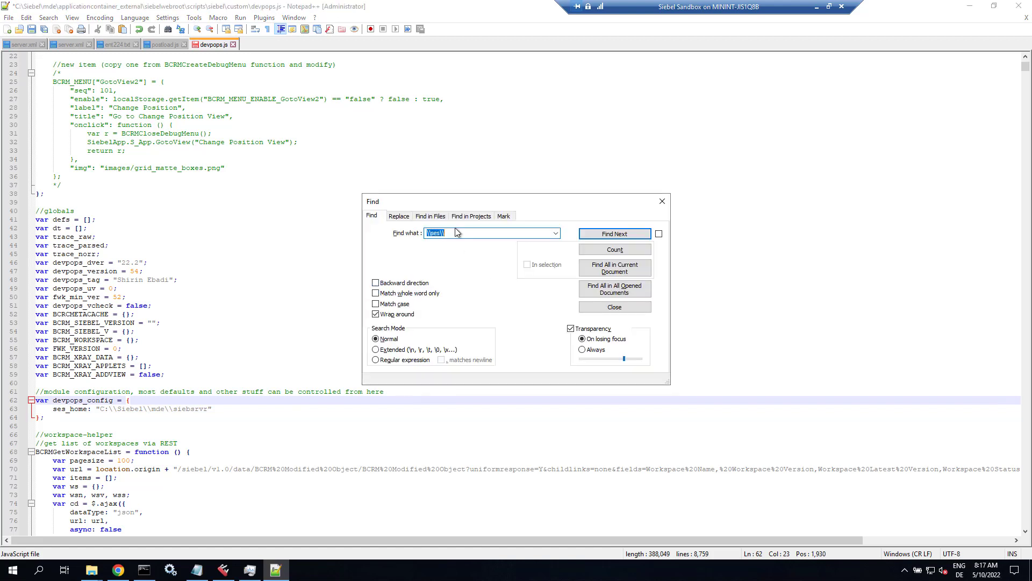
click(613, 233)
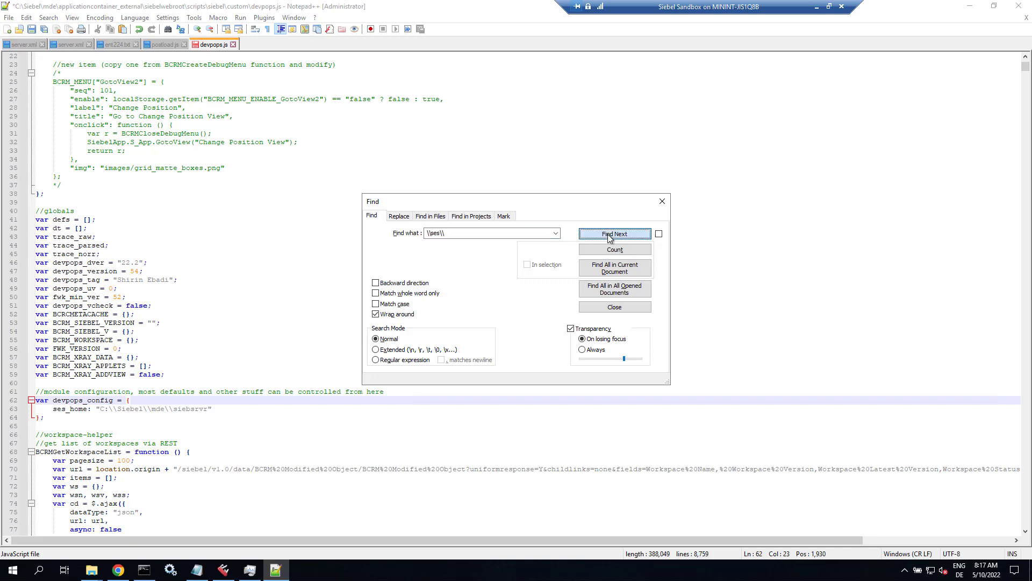
click(479, 233)
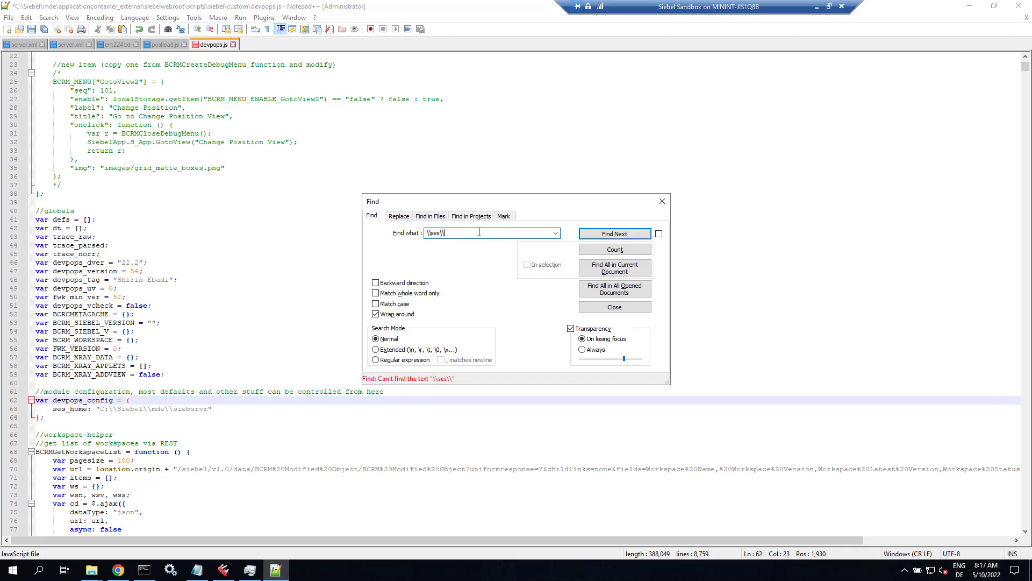
- Switch to Chrome, hard-reload the Business Service Access page with developer tools open, and close the developer tools
key(alt+Tab)
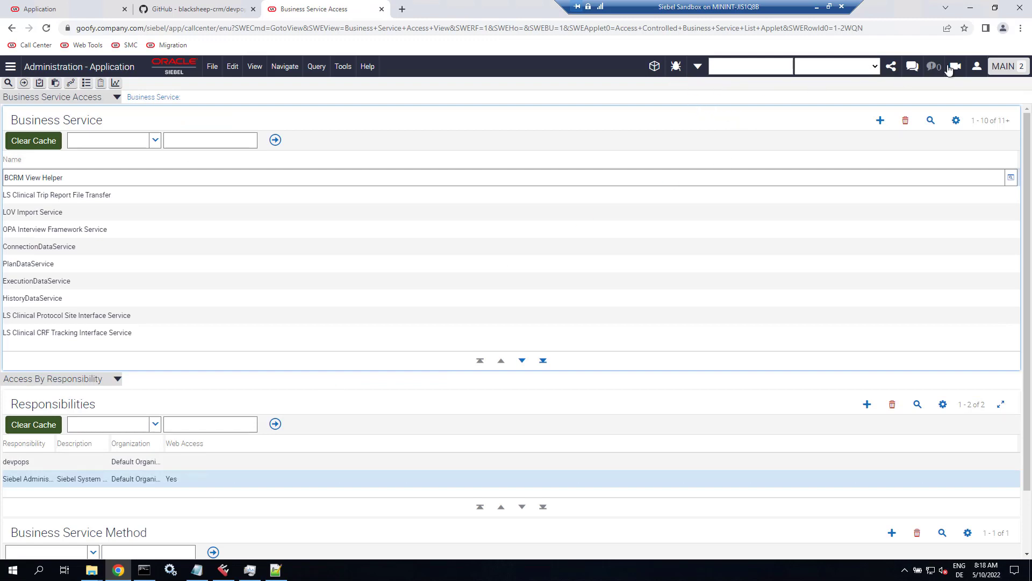
click(1020, 31)
mouse_move(903, 180)
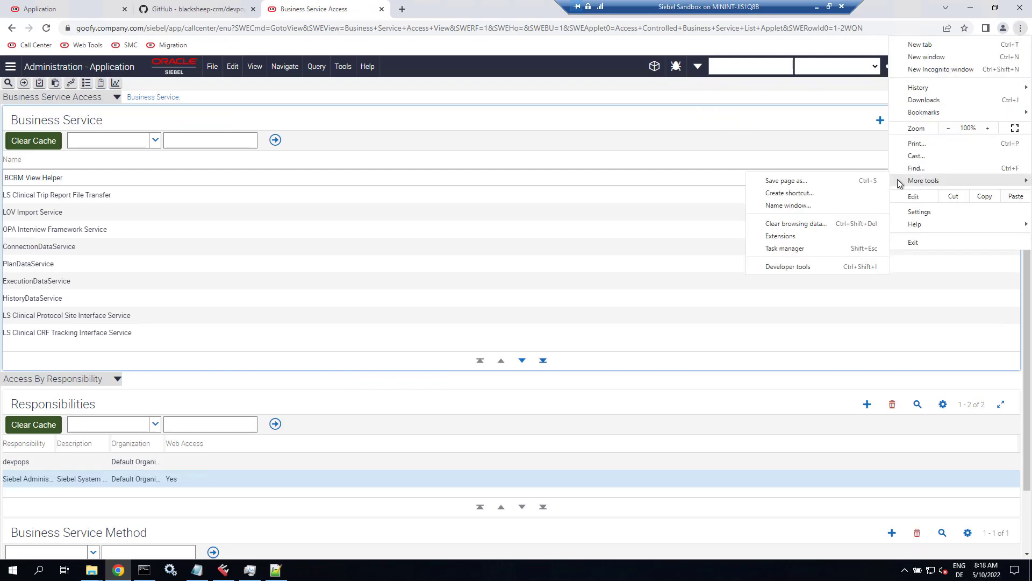
click(801, 268)
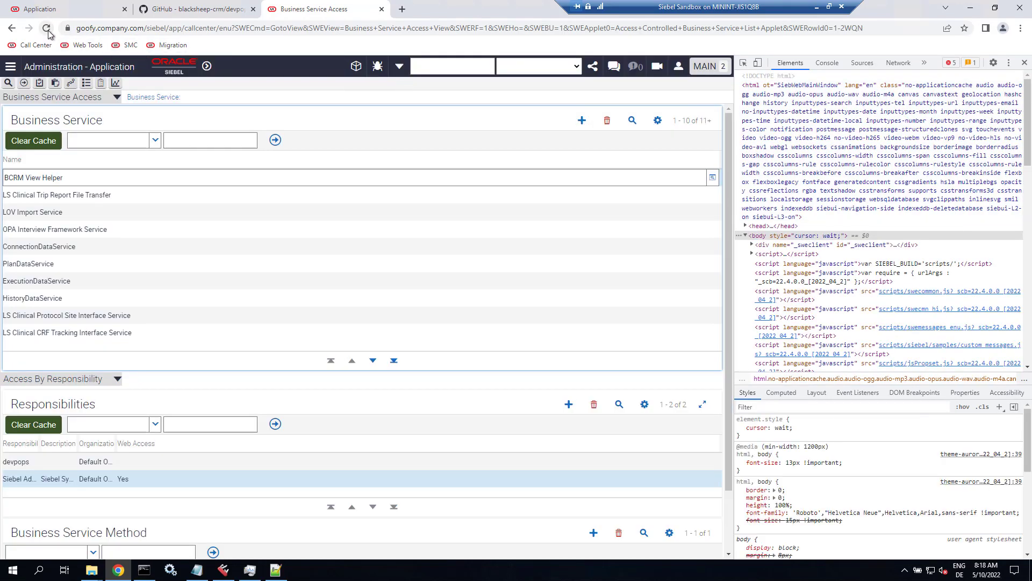
right_click(46, 28)
click(47, 65)
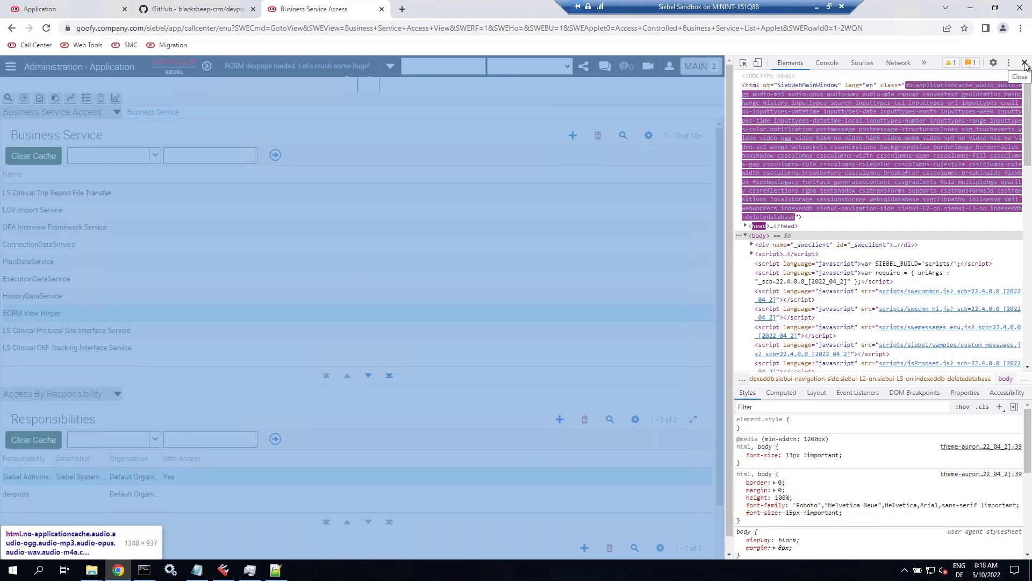
click(1025, 65)
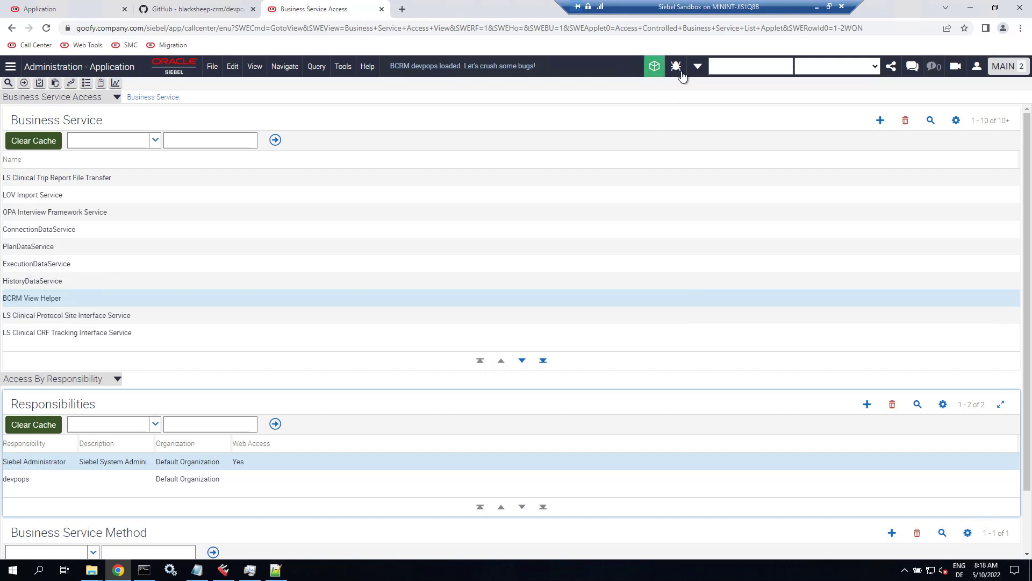
- Run "list comps" in the devpops Server Manager, review the component list output, and close it
click(679, 69)
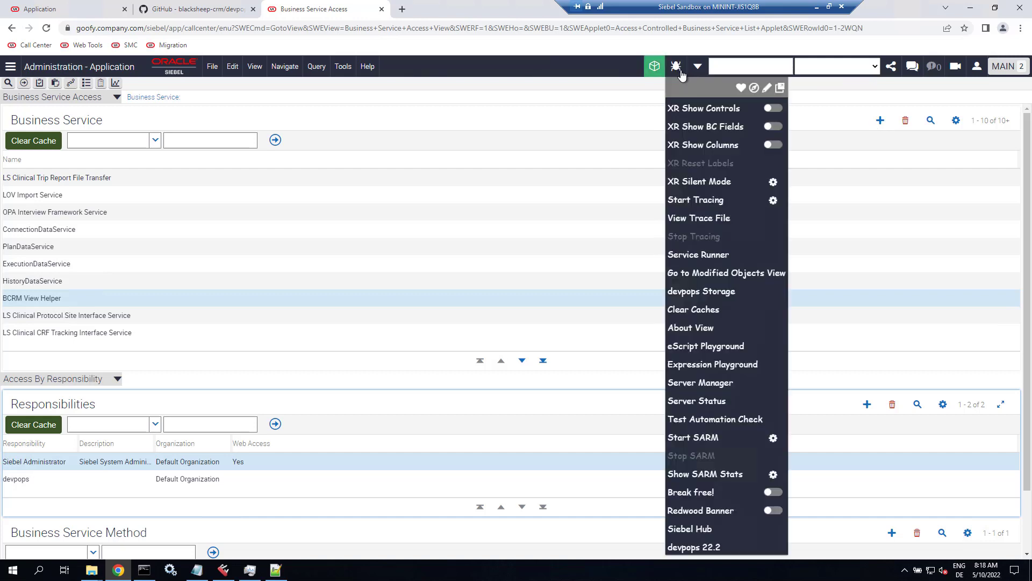
click(705, 383)
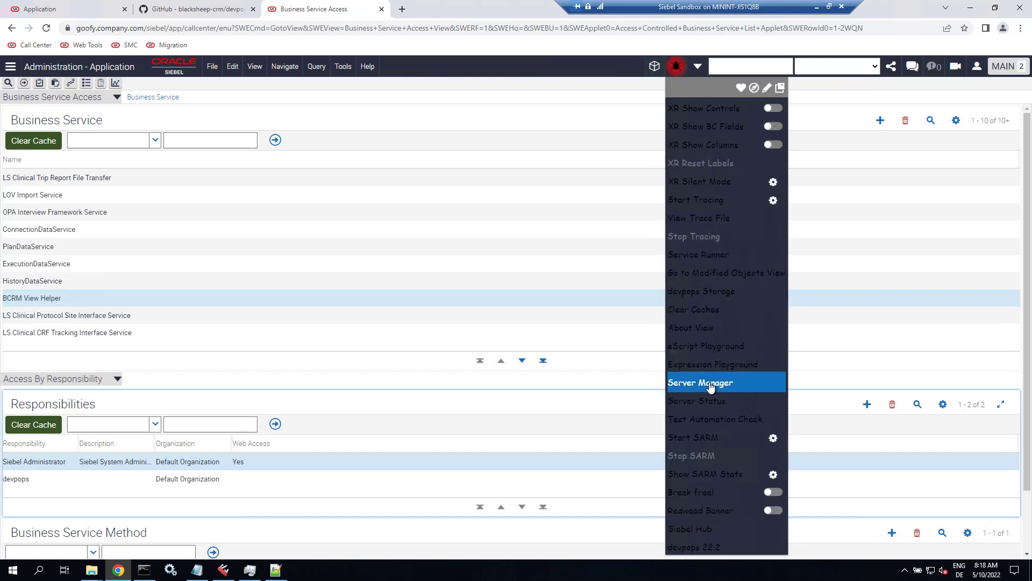
click(573, 114)
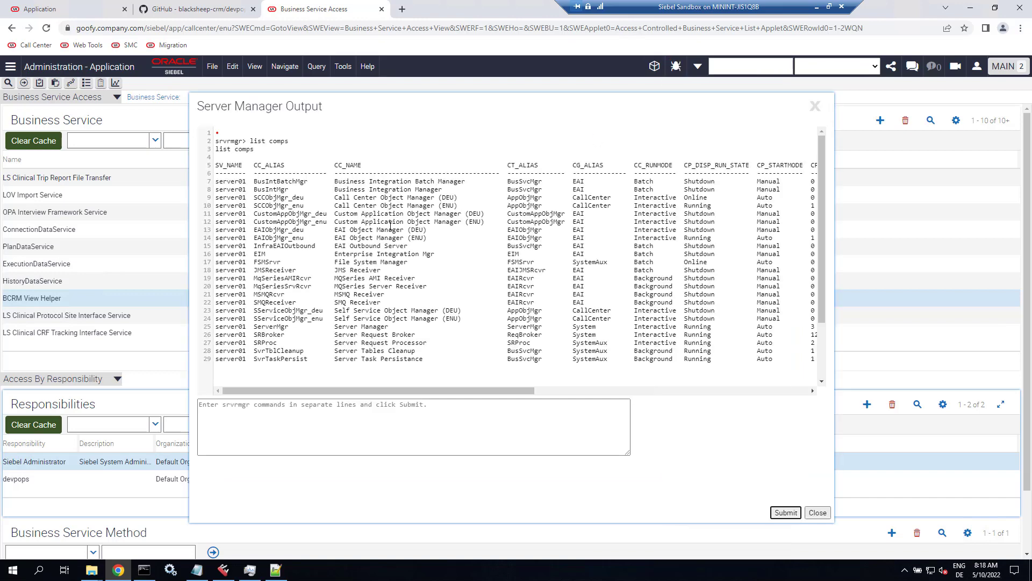
scroll(378, 228, down, 3)
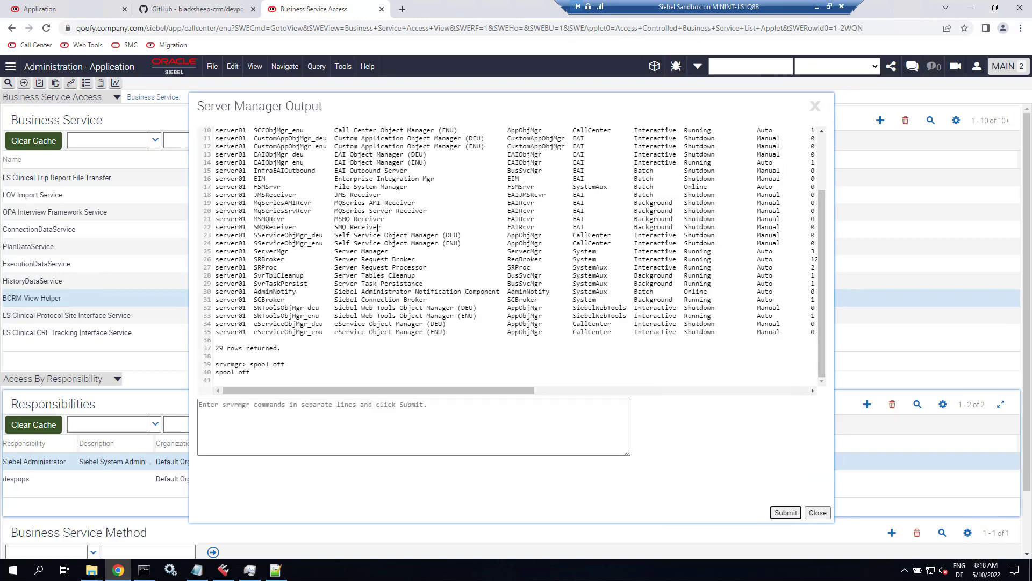
scroll(378, 228, up, 3)
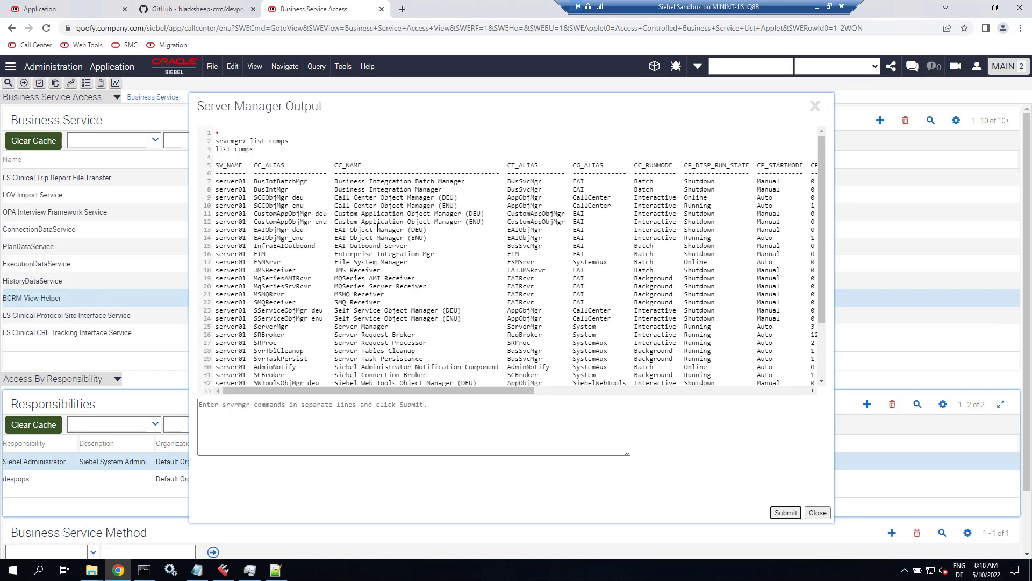
click(815, 109)
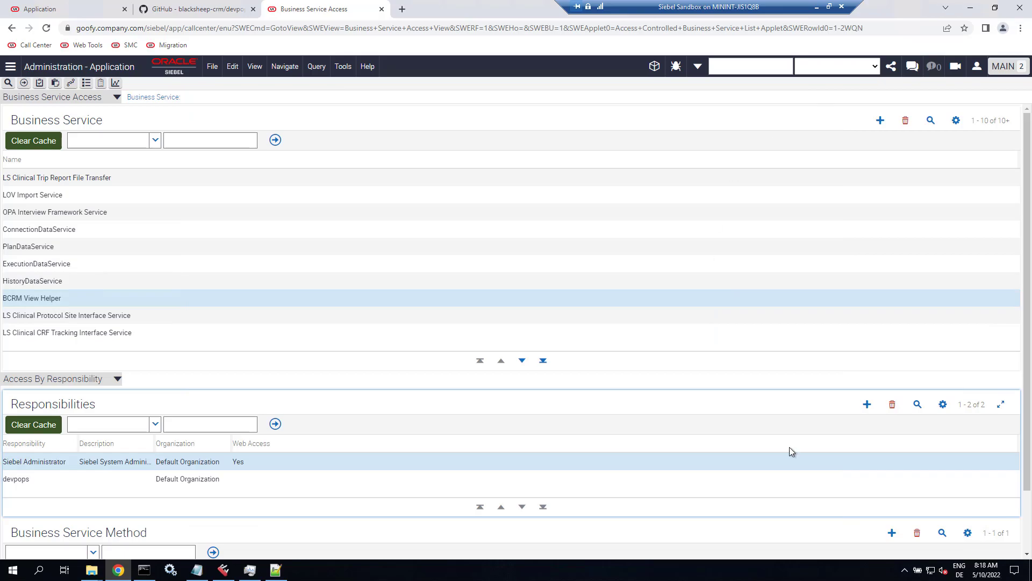